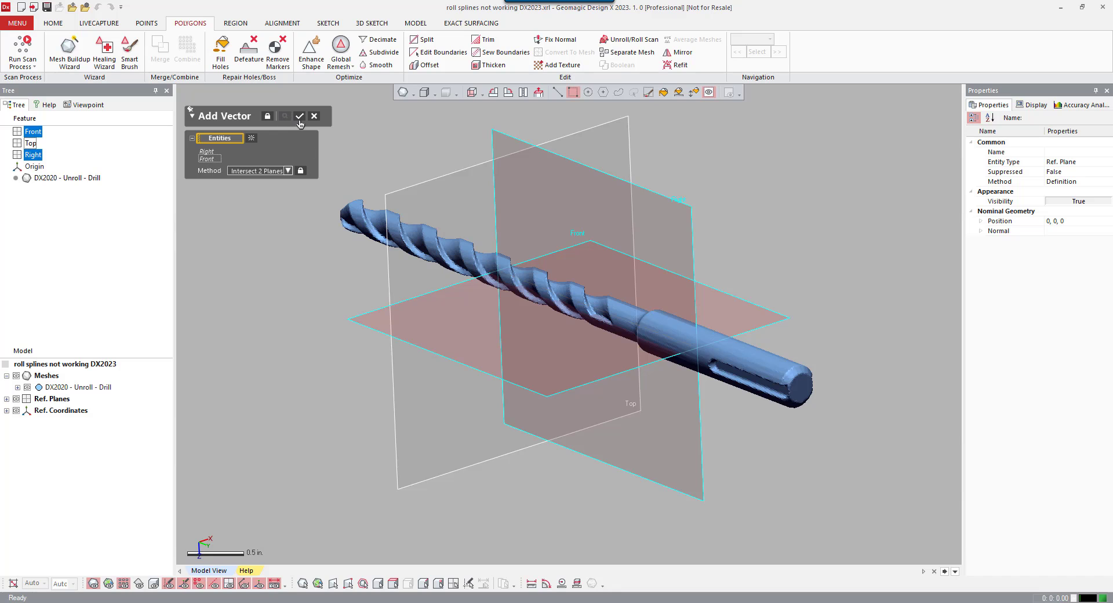
# Create a reference vector where the Right and Front planes intersect, using the Intersect 2 Planes method
pyautogui.click(299, 117)
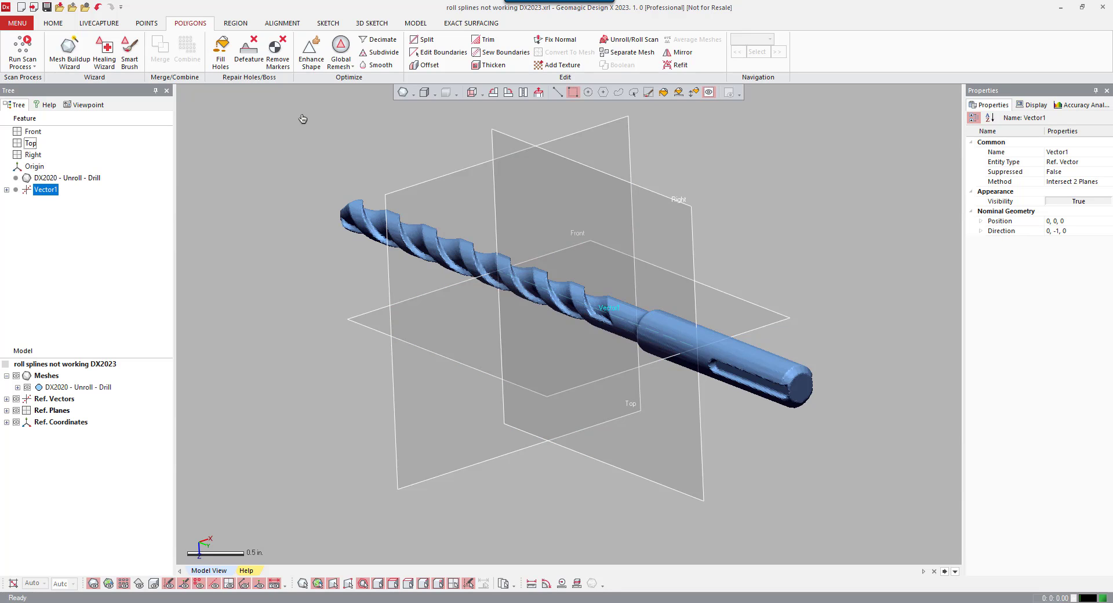
# Start a planar mesh sketch of the drill on the Right plane with a 0 in section offset
pyautogui.rightClick(669, 238)
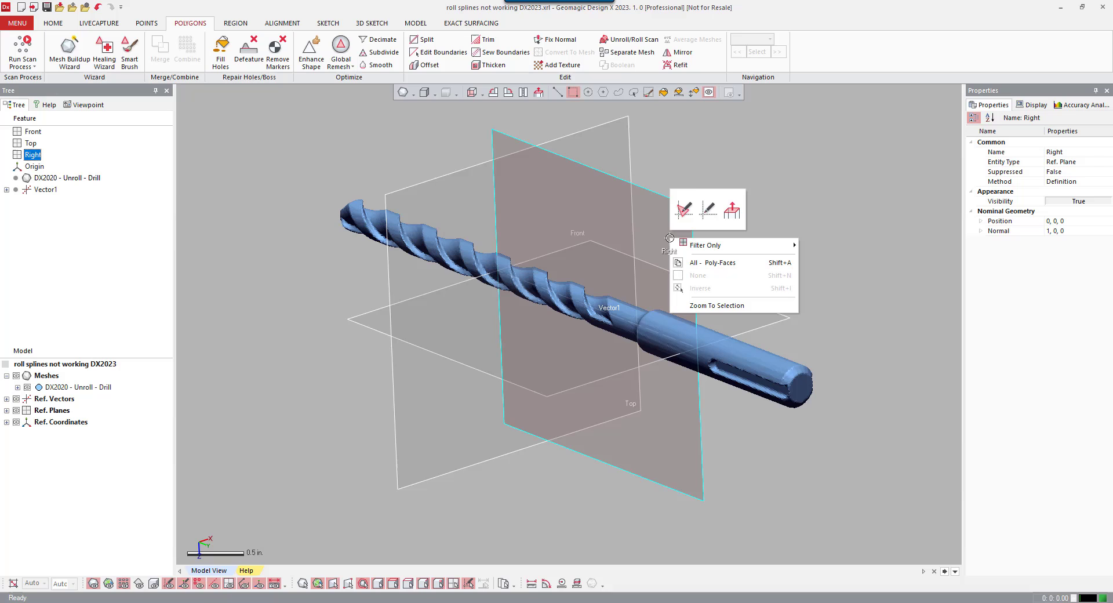
pyautogui.click(687, 214)
pyautogui.scroll(-3, 678, 220)
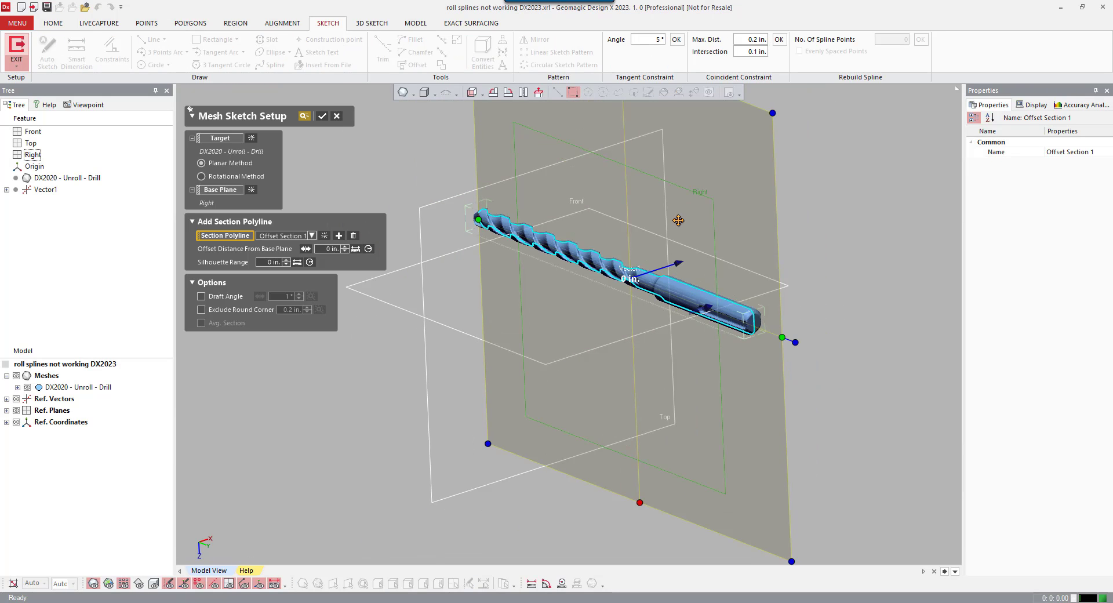
pyautogui.moveTo(559, 324); pyautogui.dragTo(628, 341, button='right')
pyautogui.moveTo(562, 418)
pyautogui.mouseDown(button='right')
pyautogui.moveTo(726, 392)
pyautogui.moveTo(659, 384)
pyautogui.moveTo(747, 394)
pyautogui.moveTo(775, 383)
pyautogui.mouseUp(button='right')
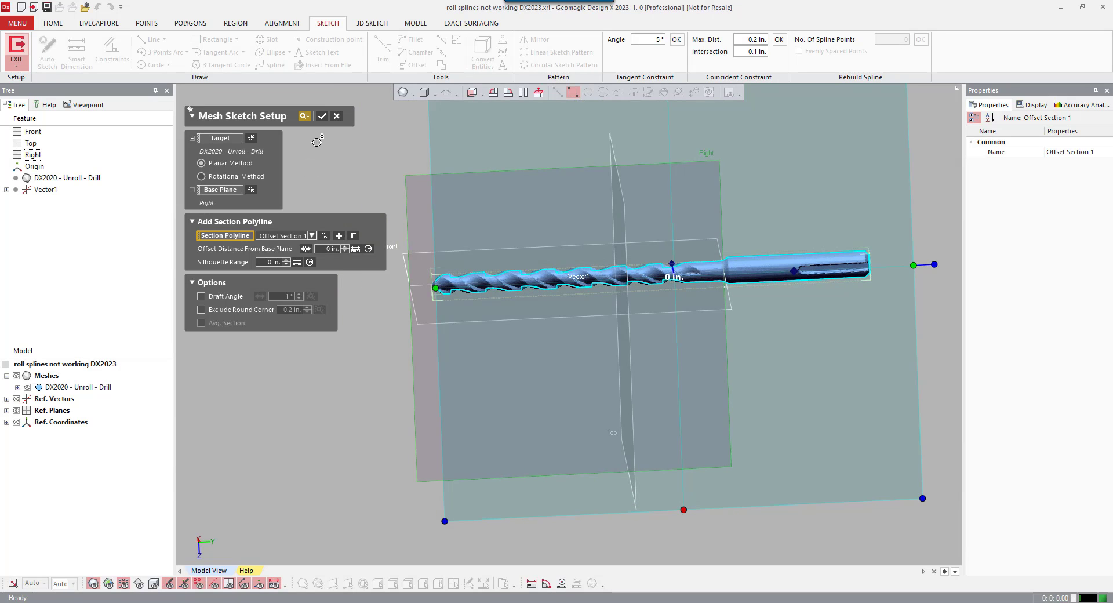
pyautogui.click(323, 115)
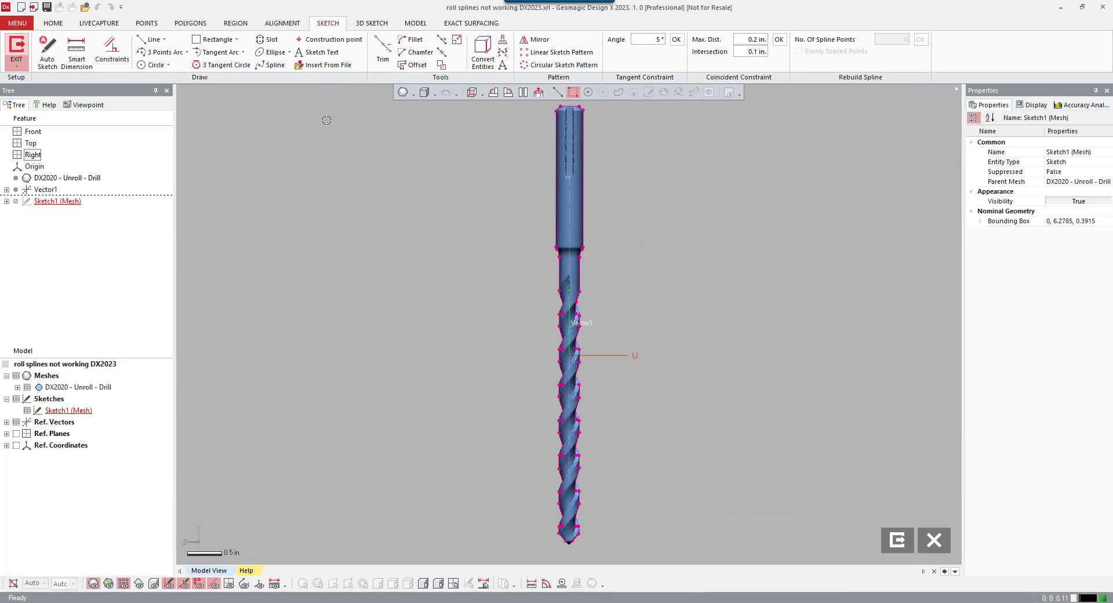
# Draw a construction line about 7.9 in long along the drill's axis, extending past both ends
pyautogui.click(508, 94)
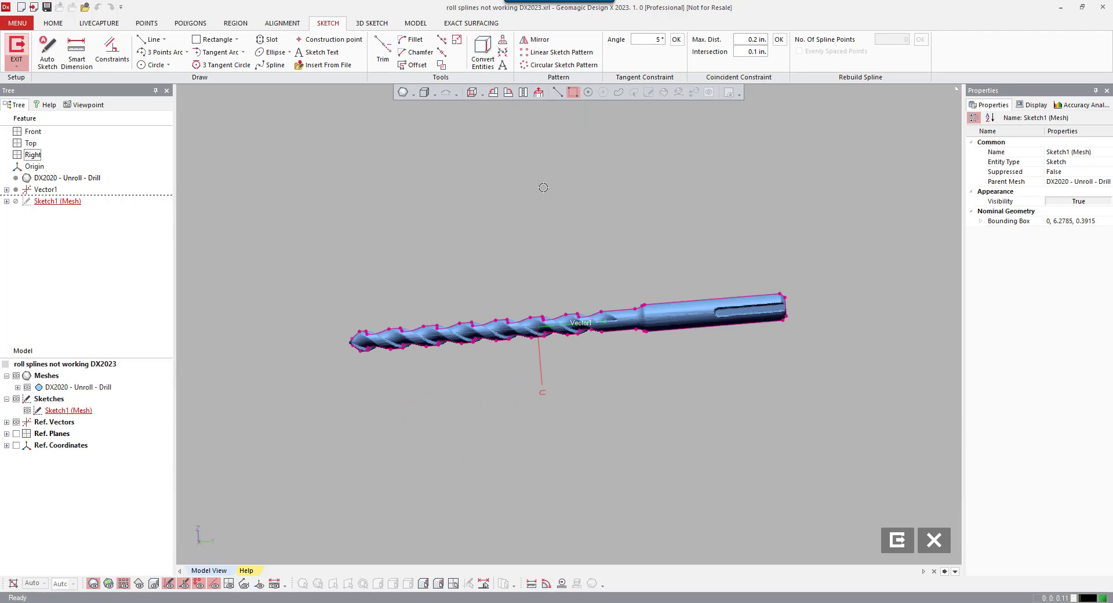
pyautogui.rightClick(417, 238)
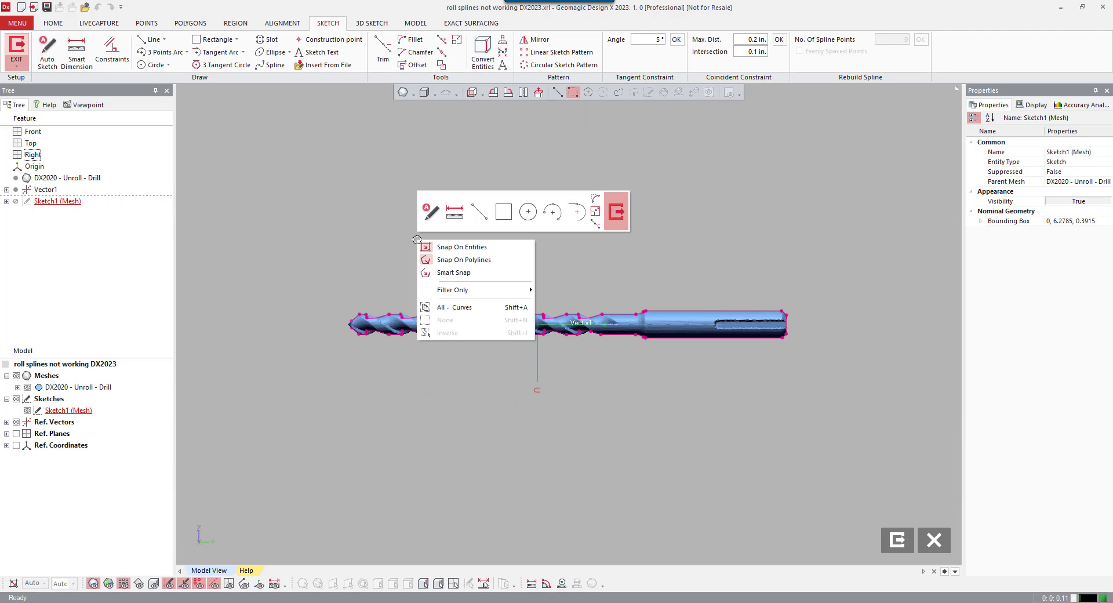
pyautogui.click(479, 211)
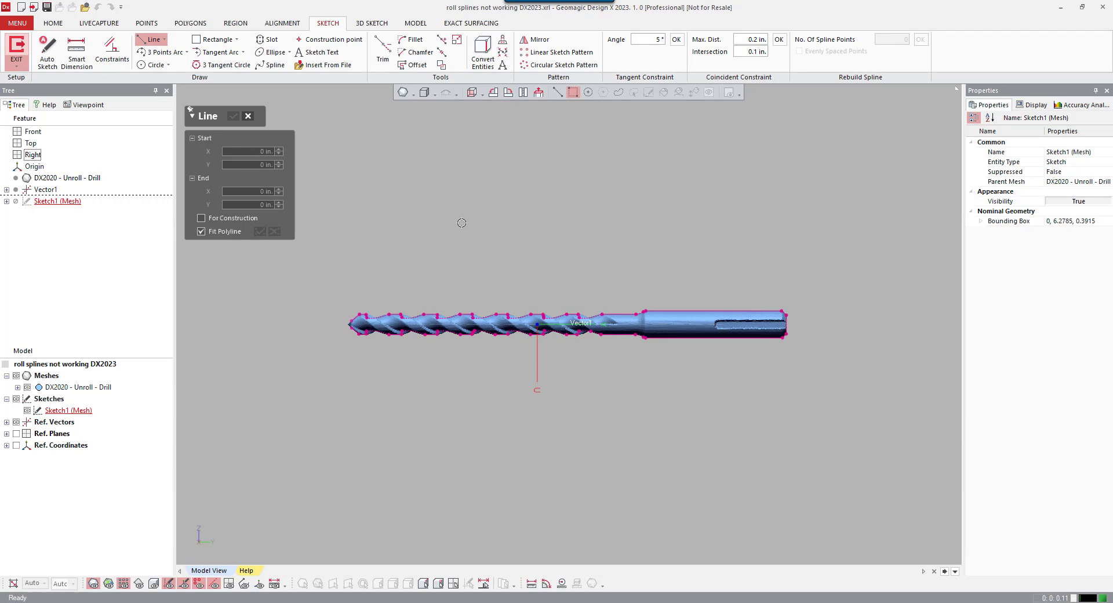
pyautogui.click(201, 218)
pyautogui.click(296, 324)
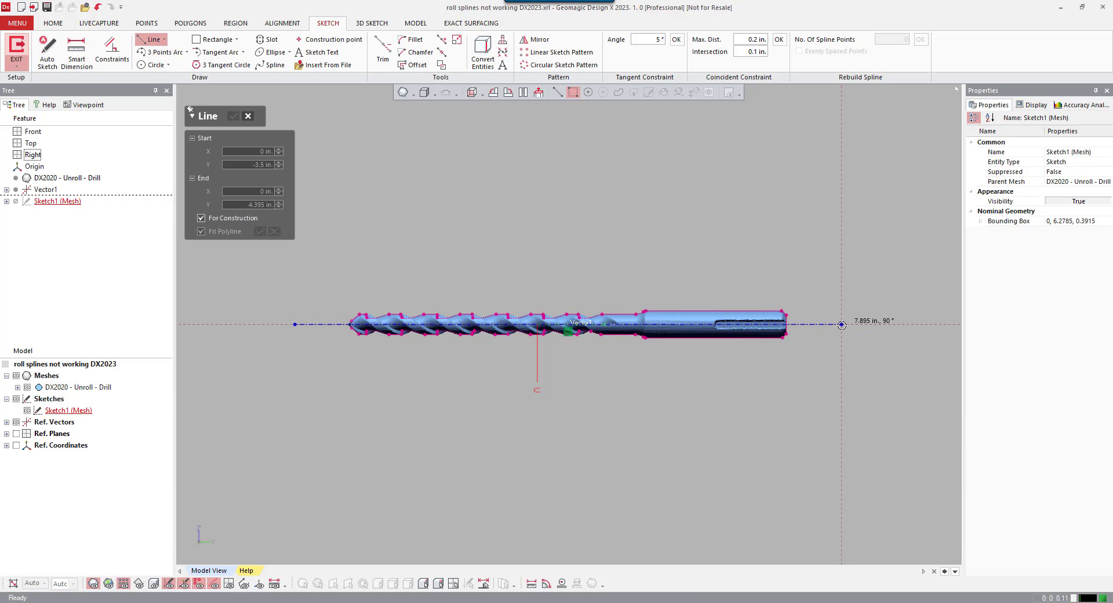
pyautogui.click(841, 324)
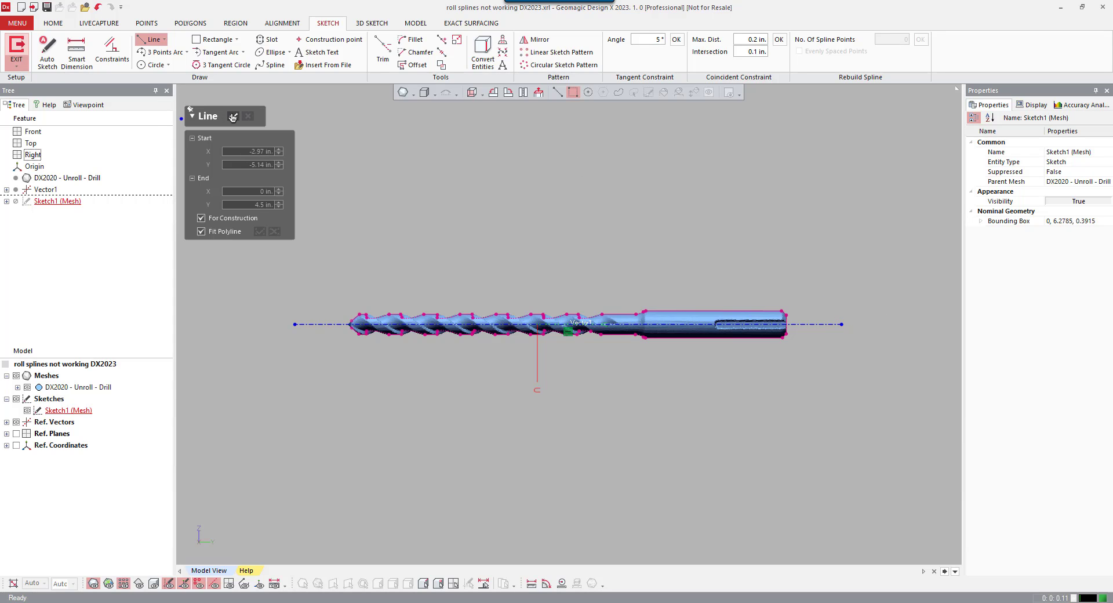
pyautogui.click(234, 117)
# Start Auto Sketch with Make Selected Only and capture the upper section outline from the neck to the shank end
pyautogui.scroll(3, 573, 265)
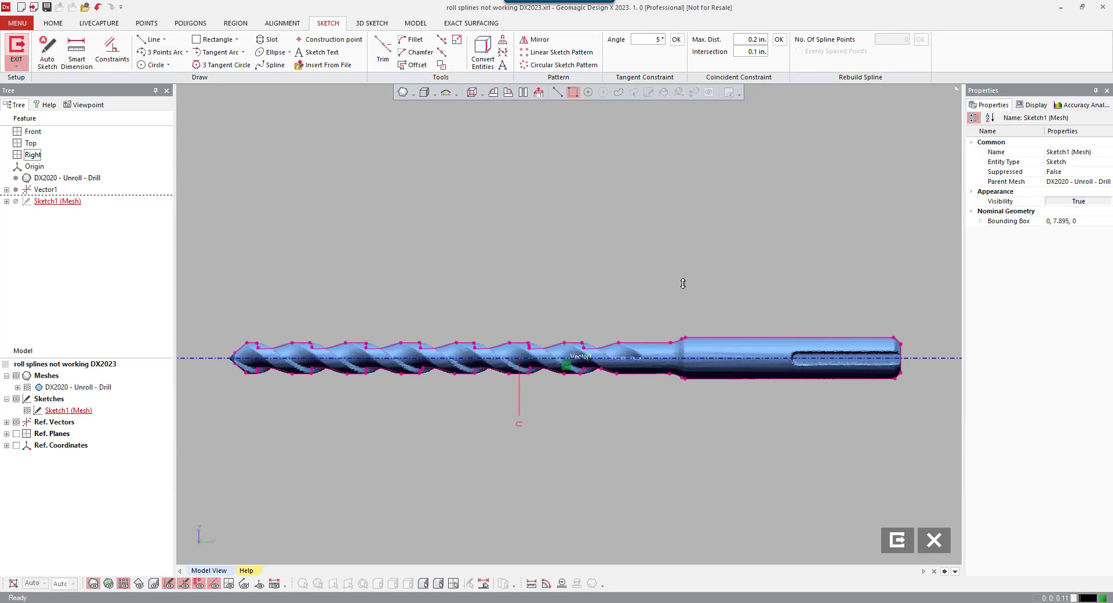
pyautogui.keyDown('ctrl'); pyautogui.moveTo(670, 276); pyautogui.dragTo(499, 202, button='right'); pyautogui.keyUp('ctrl')
pyautogui.scroll(3, 510, 223)
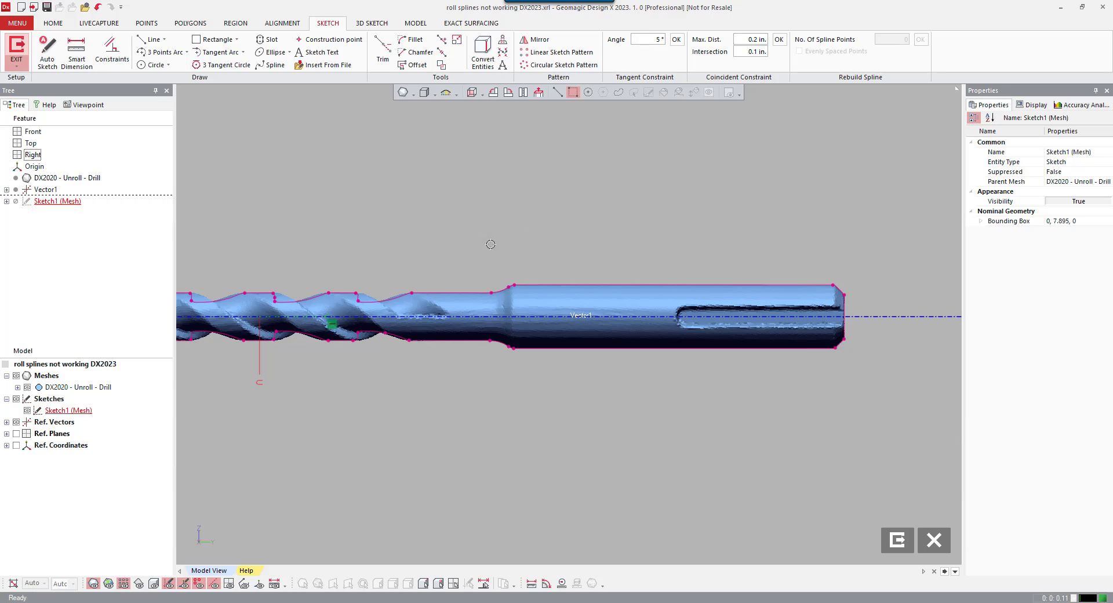
pyautogui.scroll(1, 568, 236)
pyautogui.scroll(-1, 549, 234)
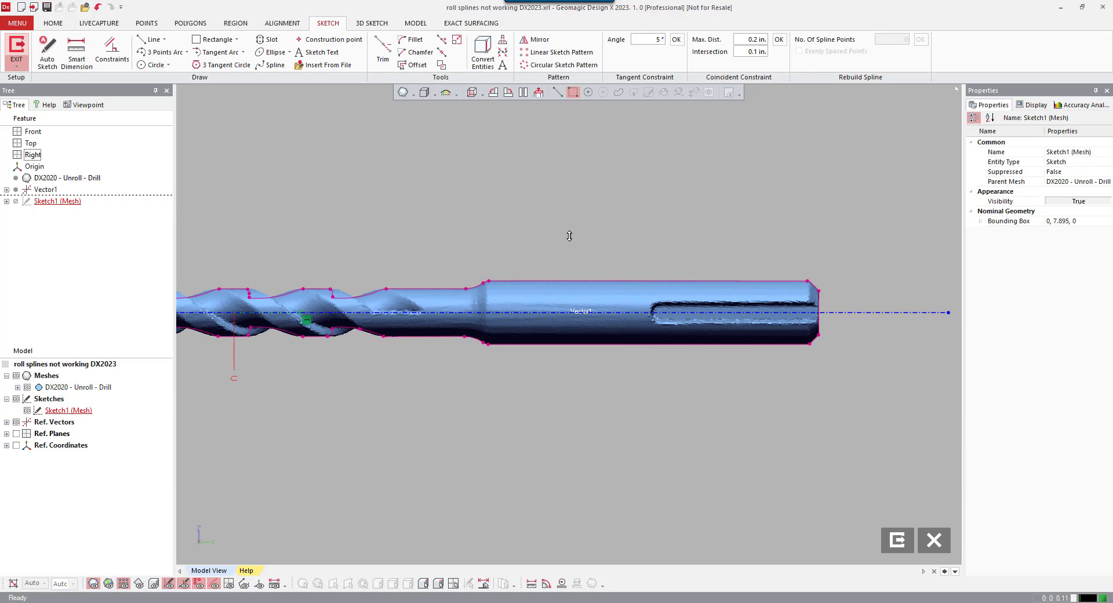
pyautogui.keyDown('ctrl'); pyautogui.moveTo(601, 249); pyautogui.dragTo(557, 233, button='right'); pyautogui.keyUp('ctrl')
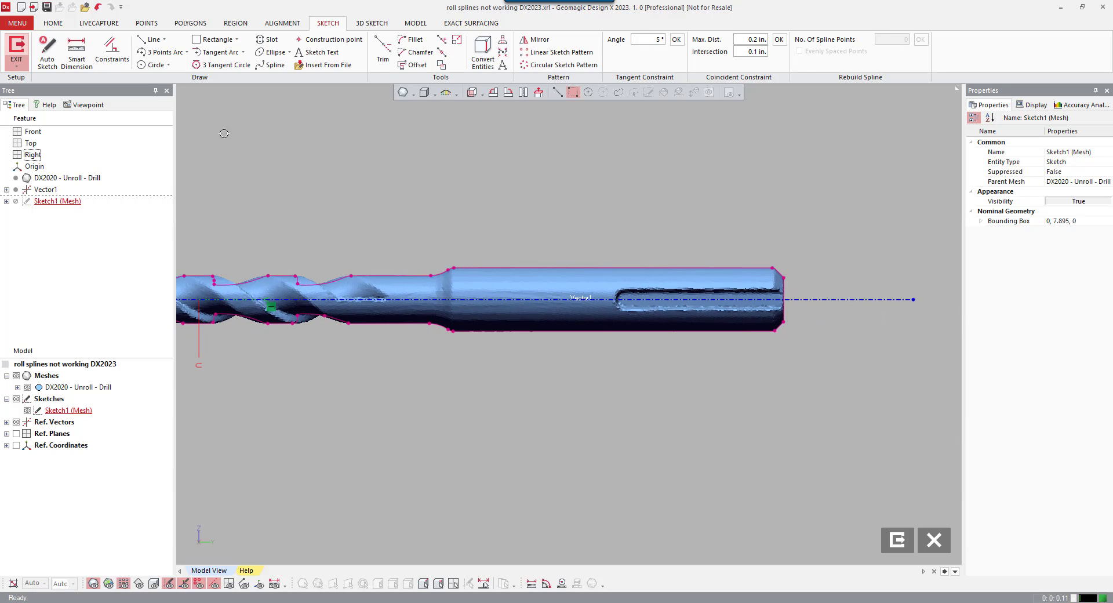
pyautogui.click(47, 52)
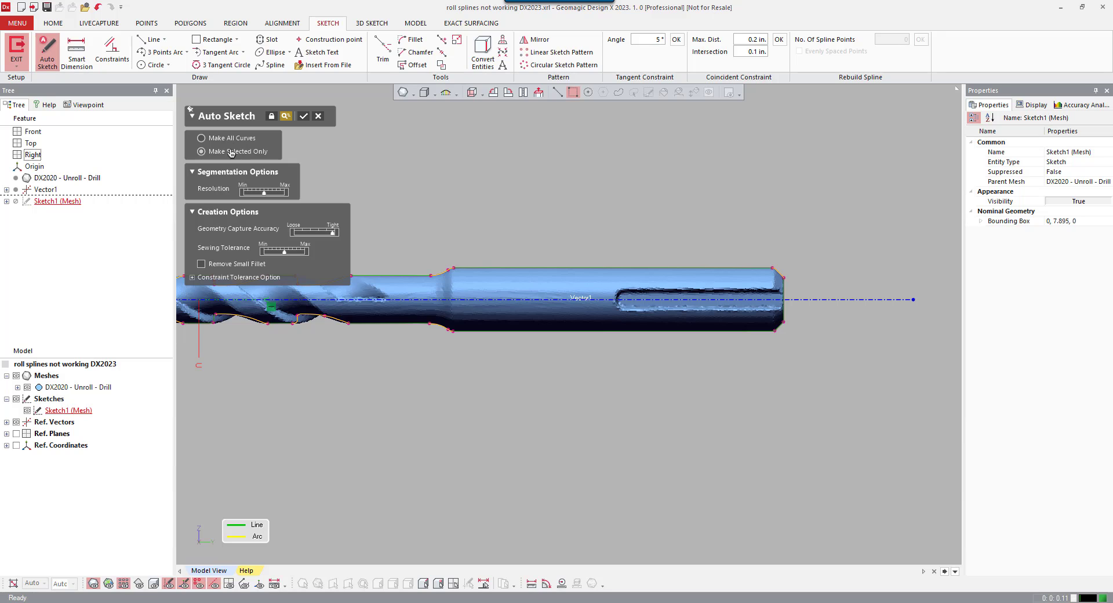
pyautogui.keyDown('ctrl'); pyautogui.moveTo(438, 178); pyautogui.dragTo(539, 168, button='right'); pyautogui.keyUp('ctrl')
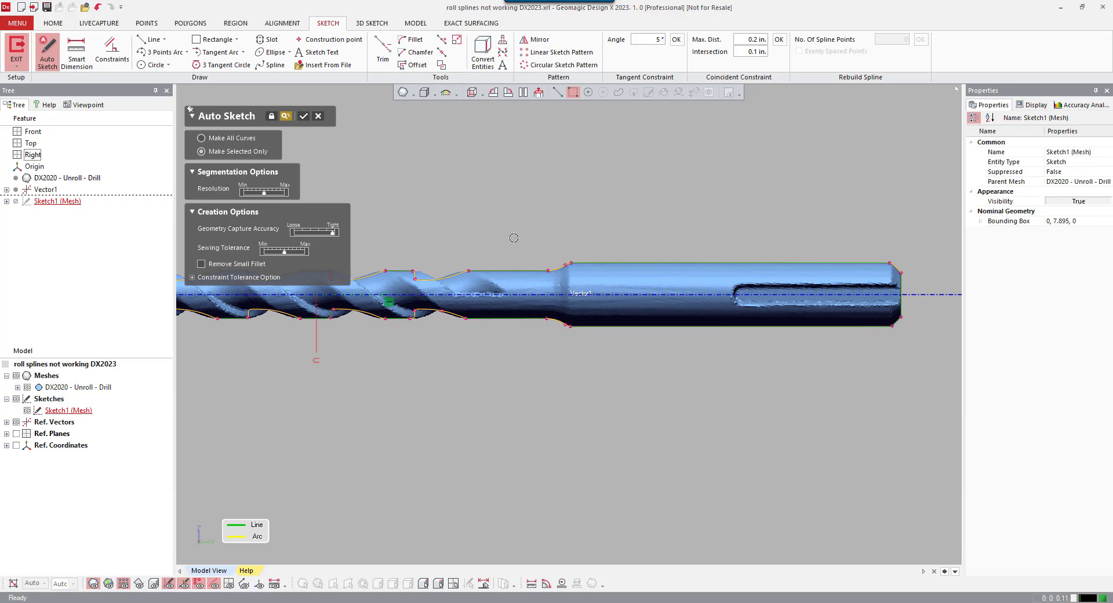
pyautogui.moveTo(513, 238)
pyautogui.mouseDown()
pyautogui.moveTo(603, 287)
pyautogui.moveTo(917, 285)
pyautogui.mouseUp()
# Raise the Auto Sketch segmentation resolution slightly to refine the shank's chamfer fit, and accept the curves
pyautogui.keyDown('ctrl'); pyautogui.moveTo(917, 286); pyautogui.dragTo(735, 278, button='right'); pyautogui.keyUp('ctrl')
pyautogui.scroll(5, 735, 278)
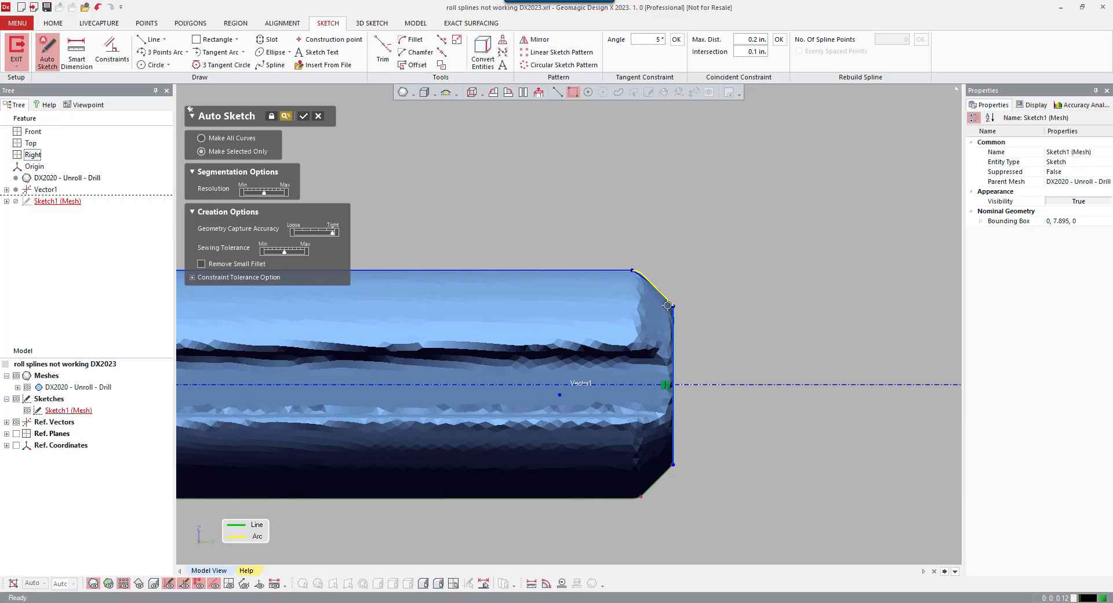
pyautogui.scroll(2, 685, 307)
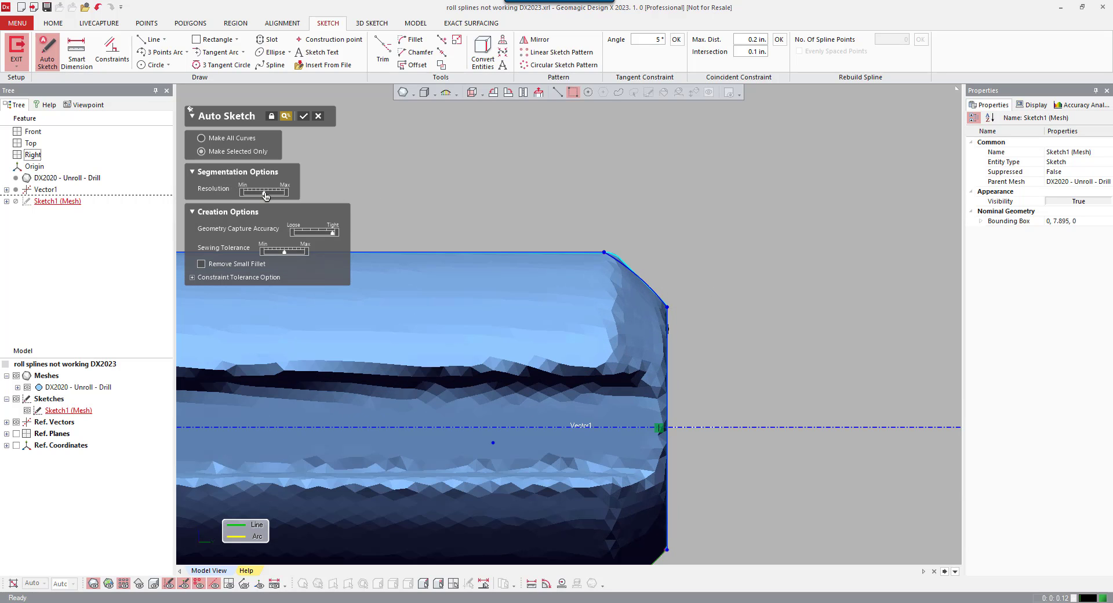
pyautogui.moveTo(265, 196); pyautogui.dragTo(269, 196)
pyautogui.scroll(-5, 668, 263)
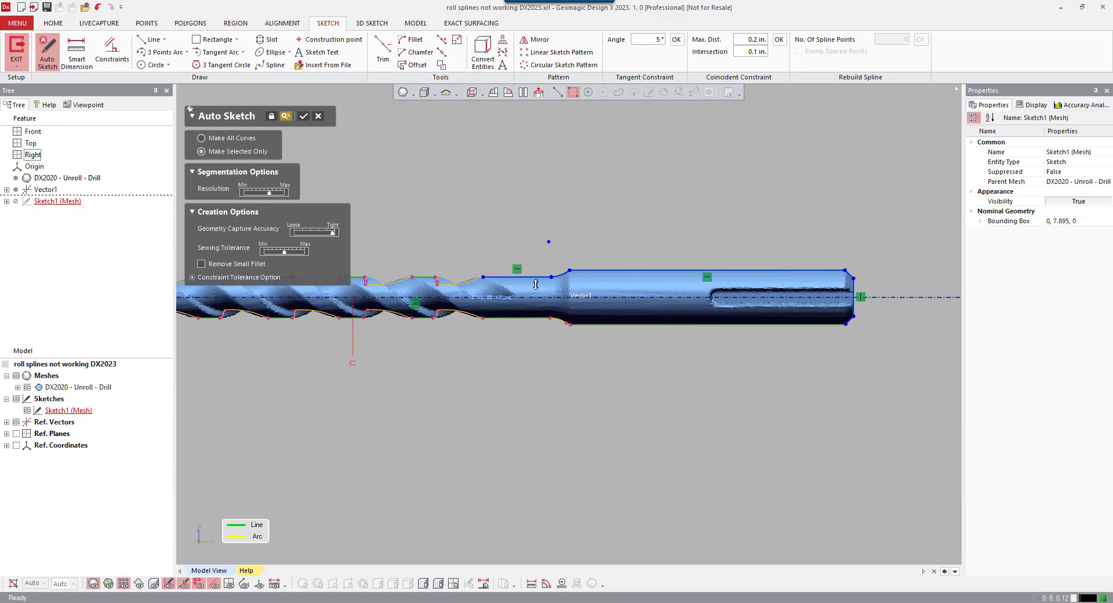
pyautogui.scroll(2, 535, 284)
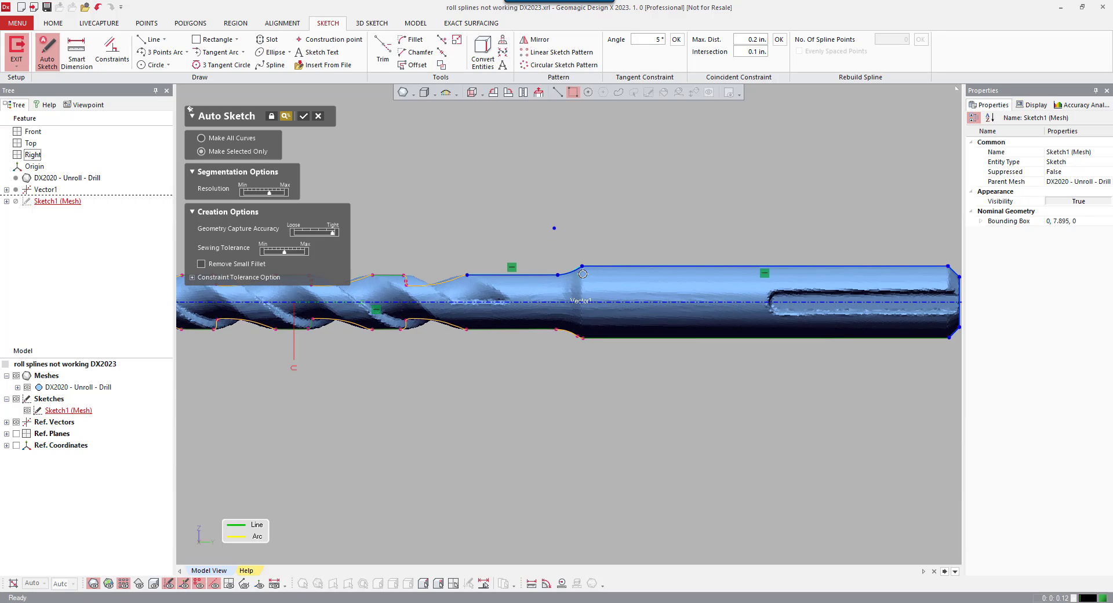
pyautogui.keyDown('ctrl'); pyautogui.moveTo(596, 285); pyautogui.dragTo(550, 286, button='right'); pyautogui.keyUp('ctrl')
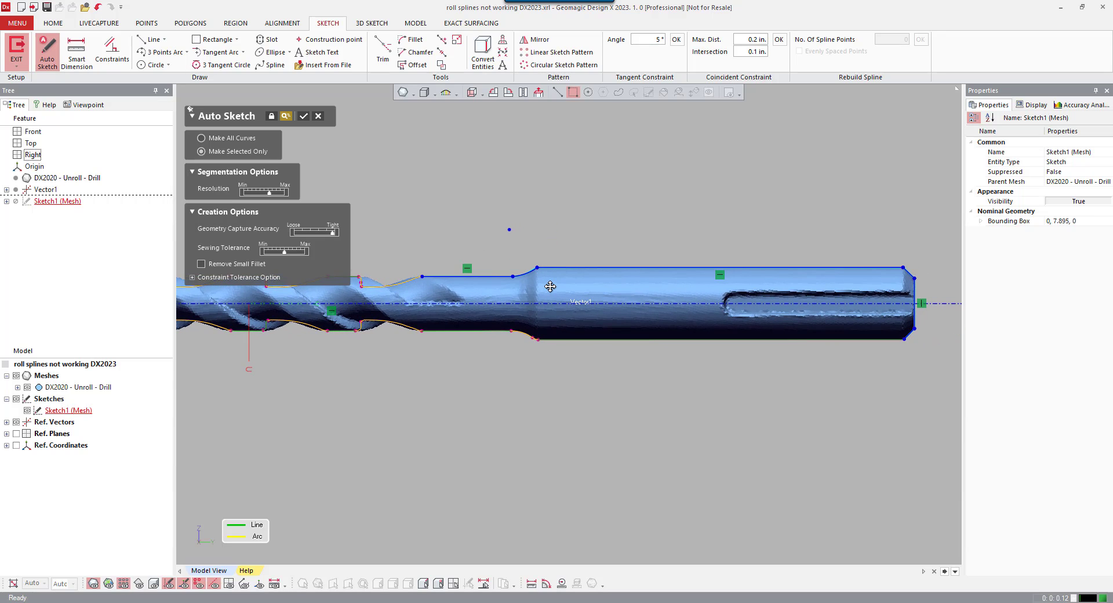
pyautogui.click(303, 117)
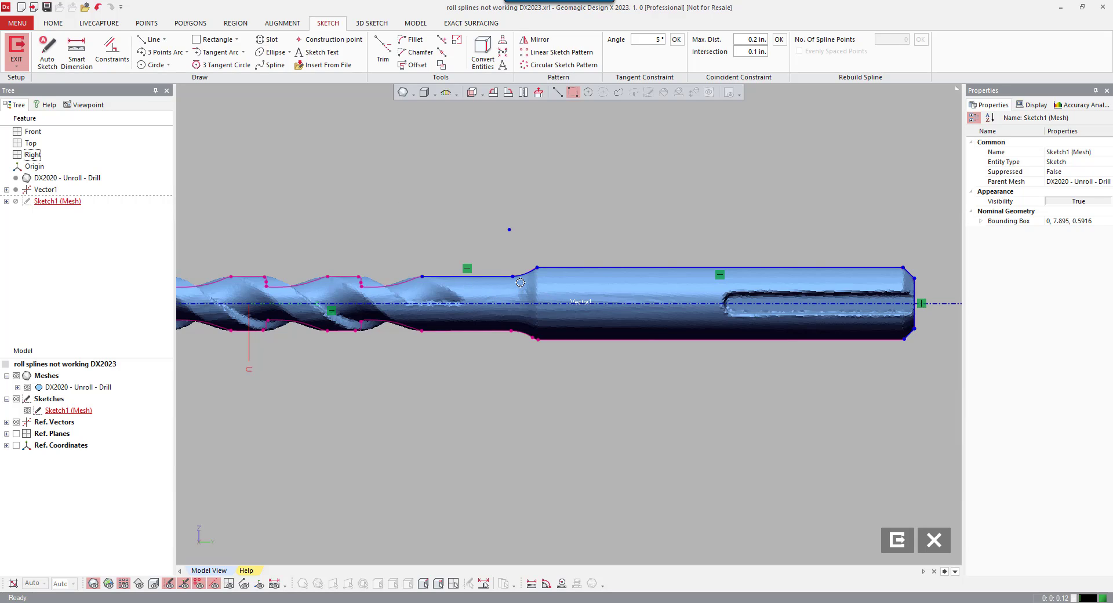
# Apply automatic tangent constraints to the sketched profile with a 5° angle tolerance
pyautogui.click(657, 39)
pyautogui.click(676, 39)
pyautogui.scroll(1, 518, 286)
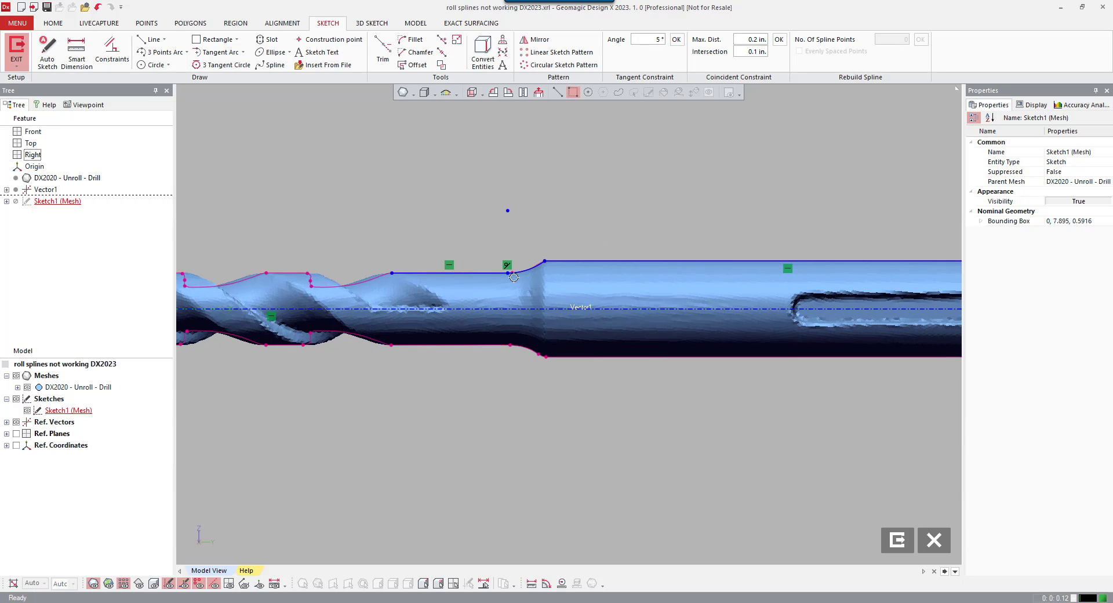
# Draw a vertical line across the centerline just beyond the drill tip, at about Y -2.78 in
pyautogui.scroll(-4, 518, 273)
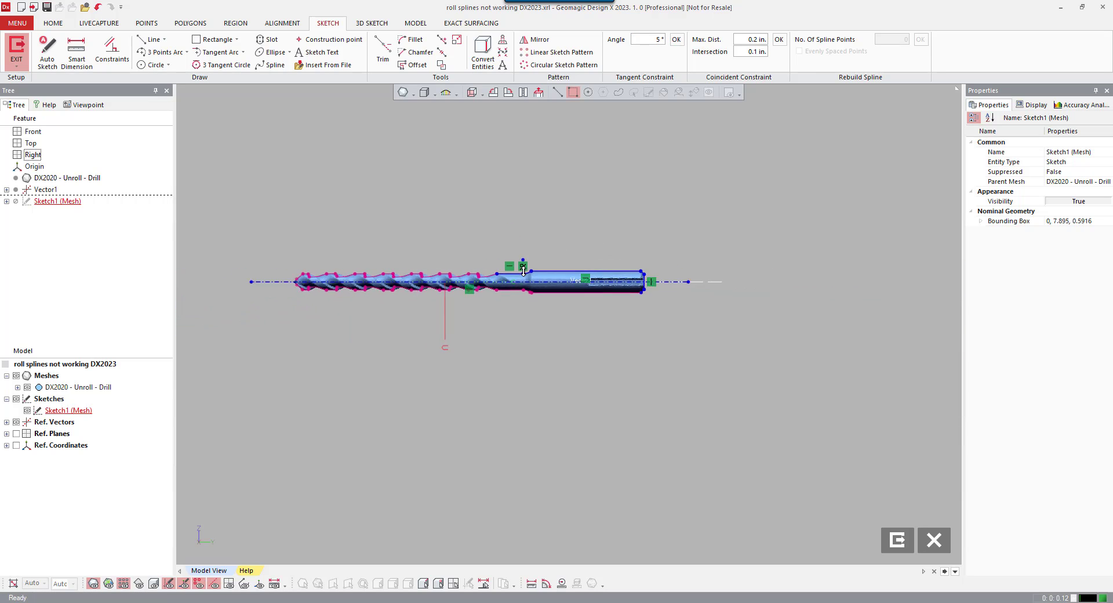
pyautogui.scroll(3, 479, 325)
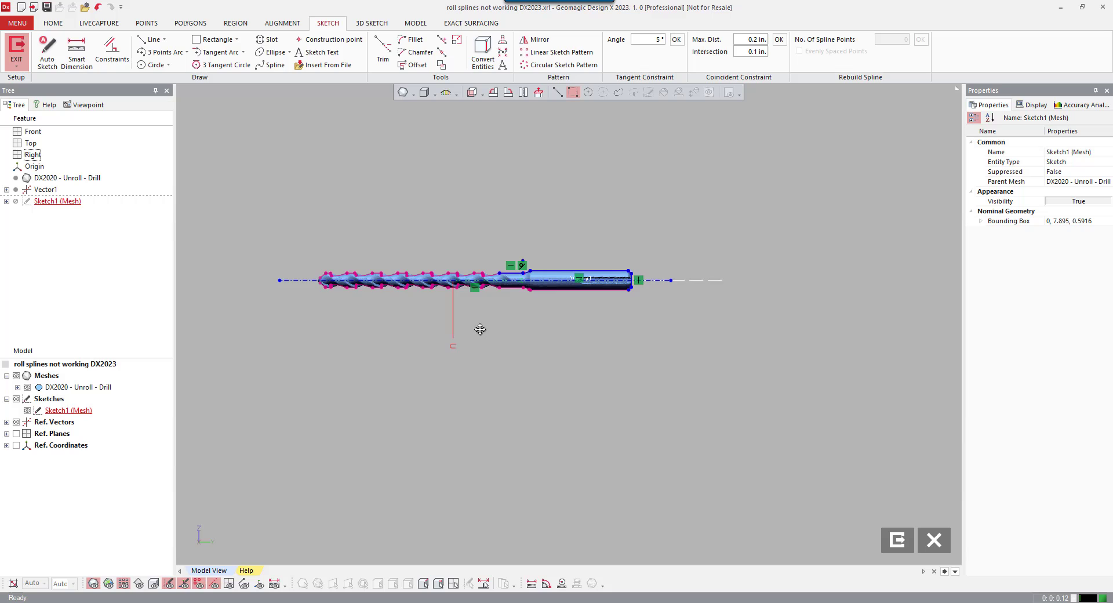
pyautogui.rightClick(420, 313)
pyautogui.click(479, 289)
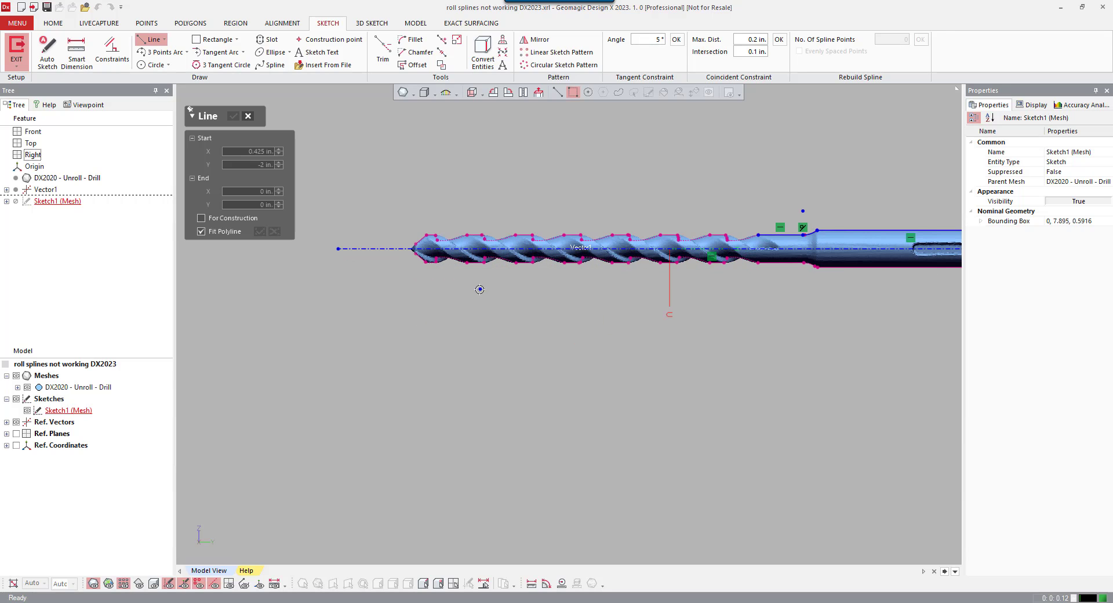
pyautogui.click(406, 224)
pyautogui.click(407, 273)
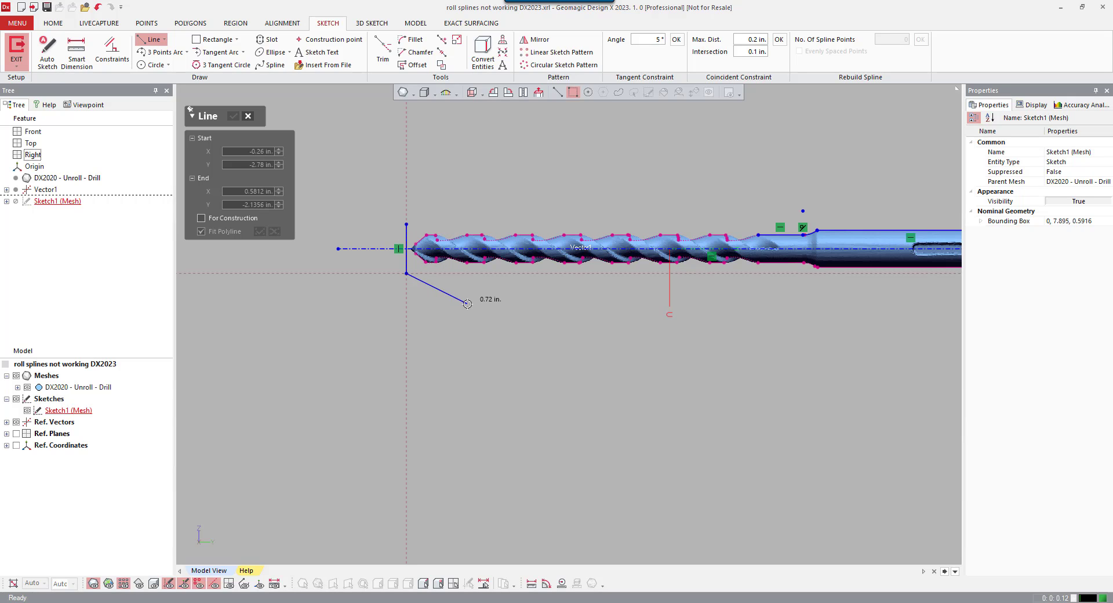
pyautogui.click(235, 117)
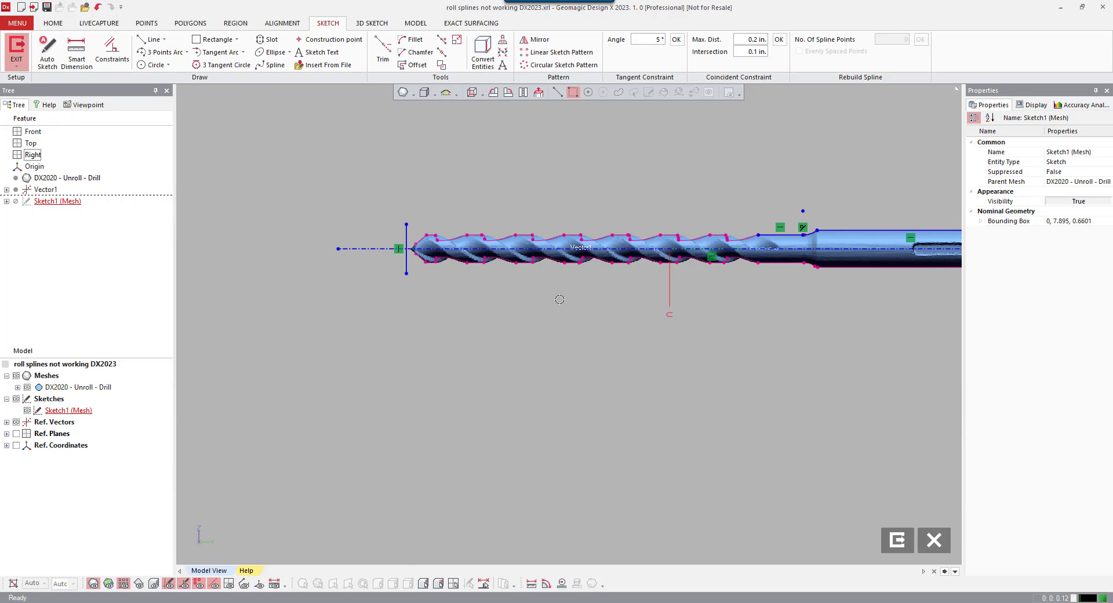
# Corner-trim the neck's upper line to the vertical line at the tip, and that vertical line to the centerline
pyautogui.moveTo(646, 339); pyautogui.dragTo(558, 345, button='middle')
pyautogui.moveTo(683, 339); pyautogui.dragTo(649, 337, button='middle')
pyautogui.rightClick(671, 347)
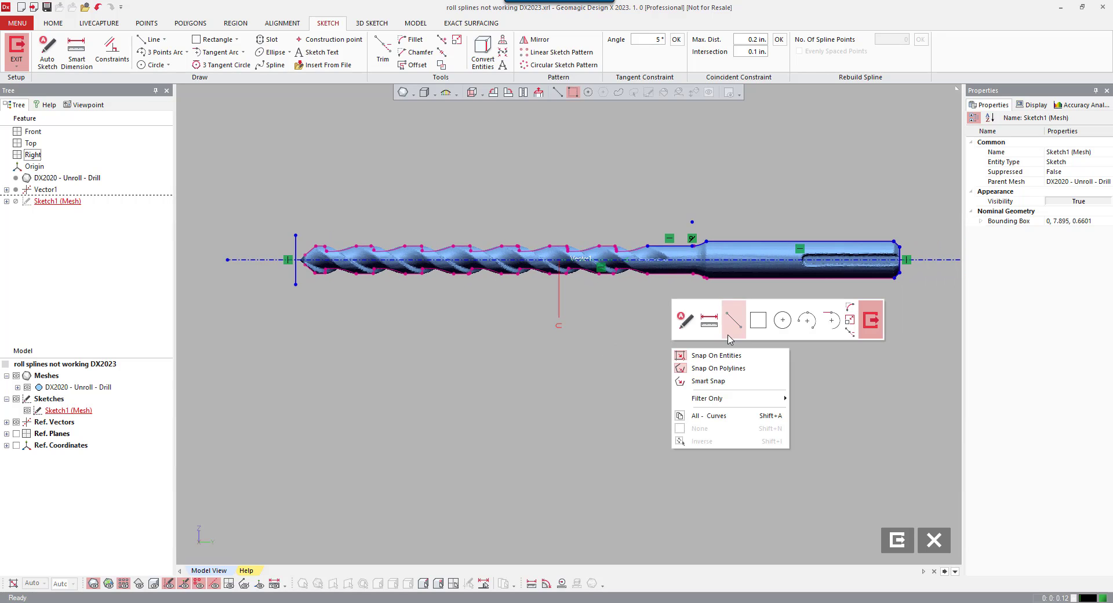
pyautogui.click(850, 332)
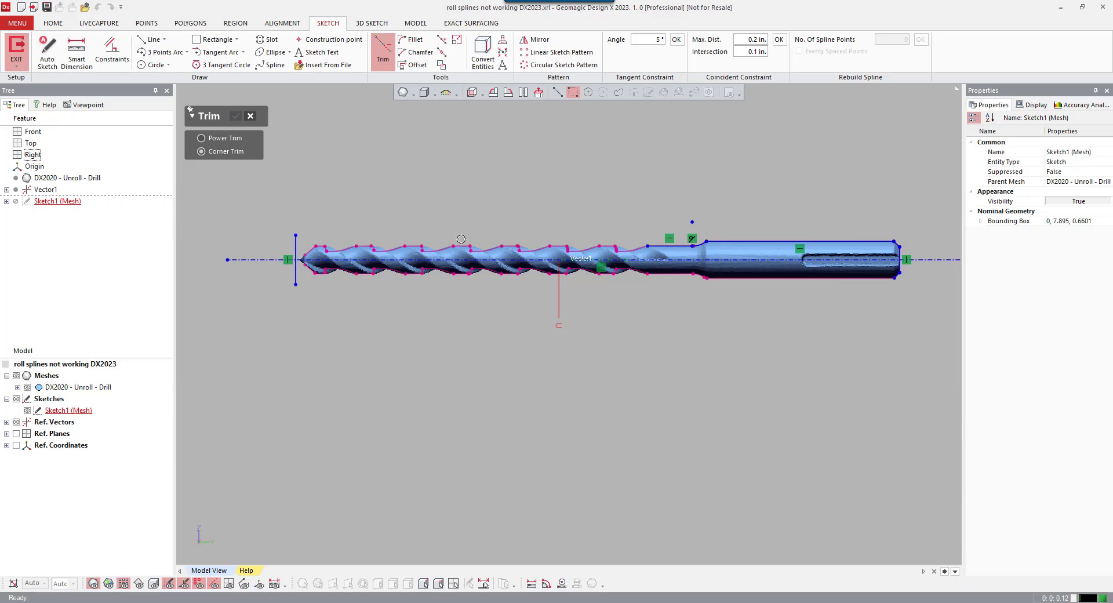
pyautogui.click(651, 248)
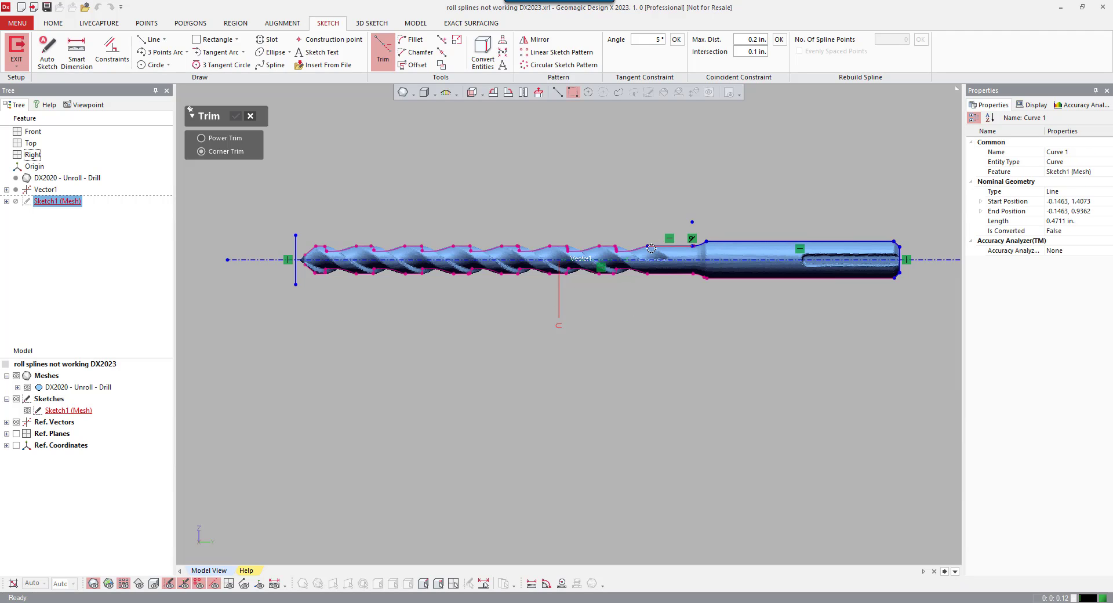
pyautogui.click(296, 253)
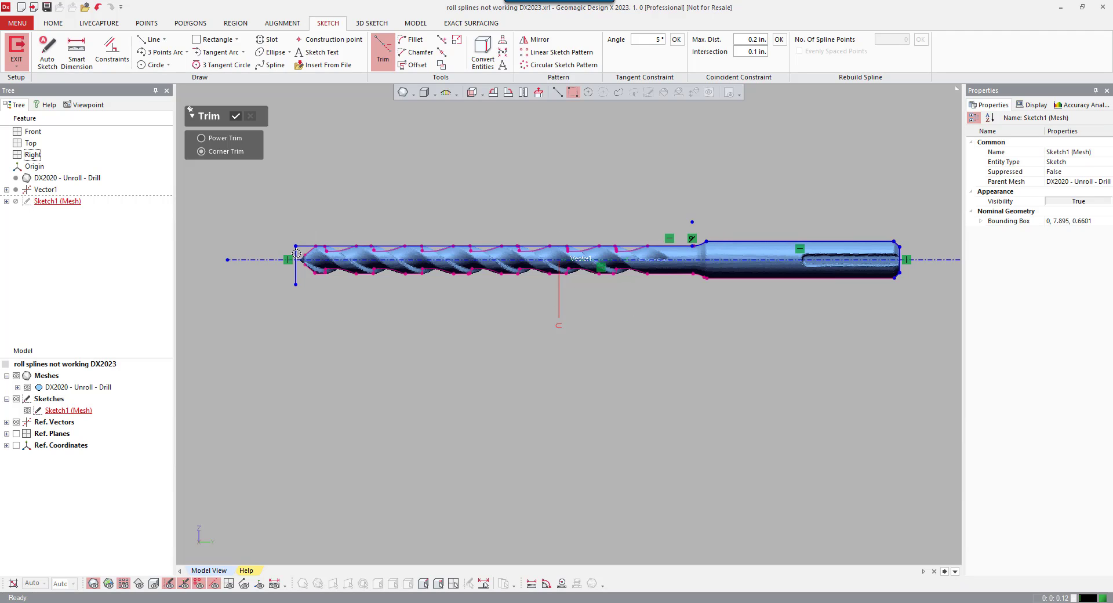
pyautogui.click(296, 254)
pyautogui.click(308, 259)
# Corner-trim the vertical line at the shank's end to the centerline, keeping the upper half of the profile
pyautogui.scroll(5, 720, 300)
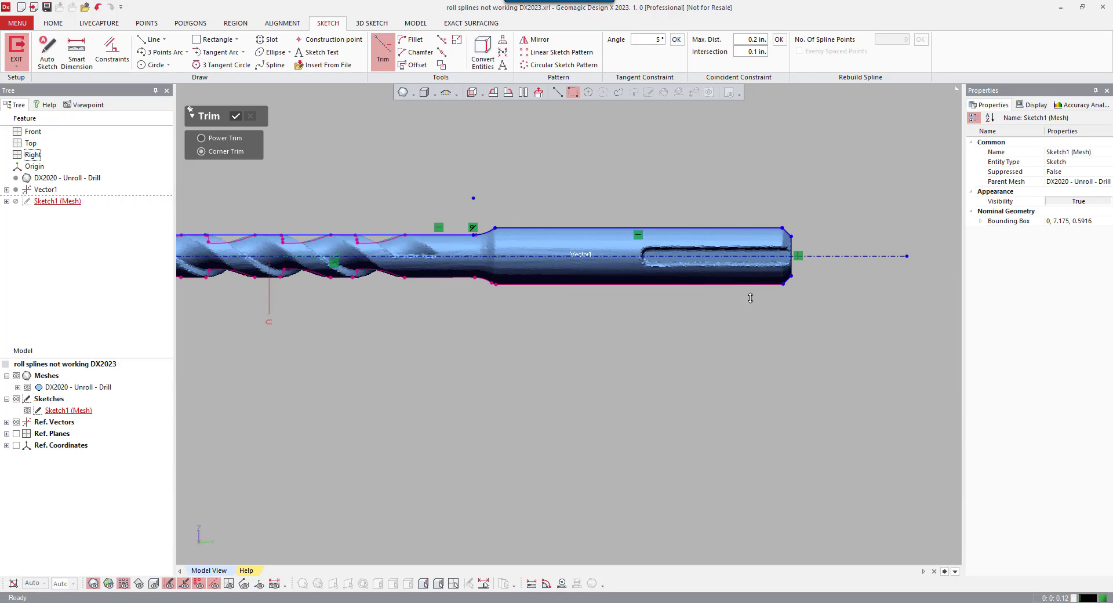
pyautogui.click(819, 207)
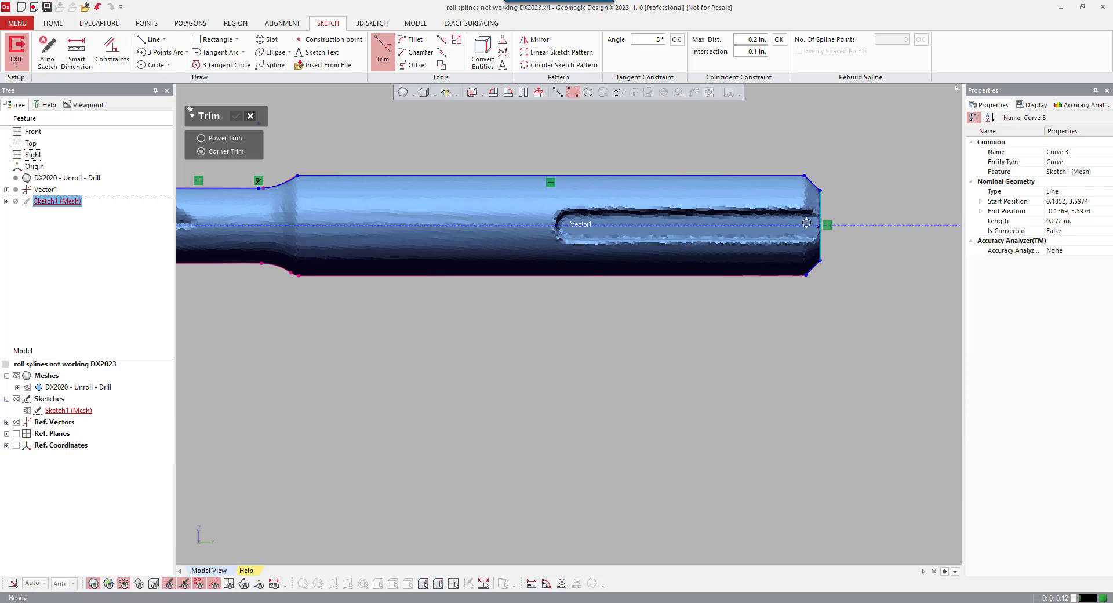
pyautogui.click(803, 228)
pyautogui.scroll(-1, 804, 230)
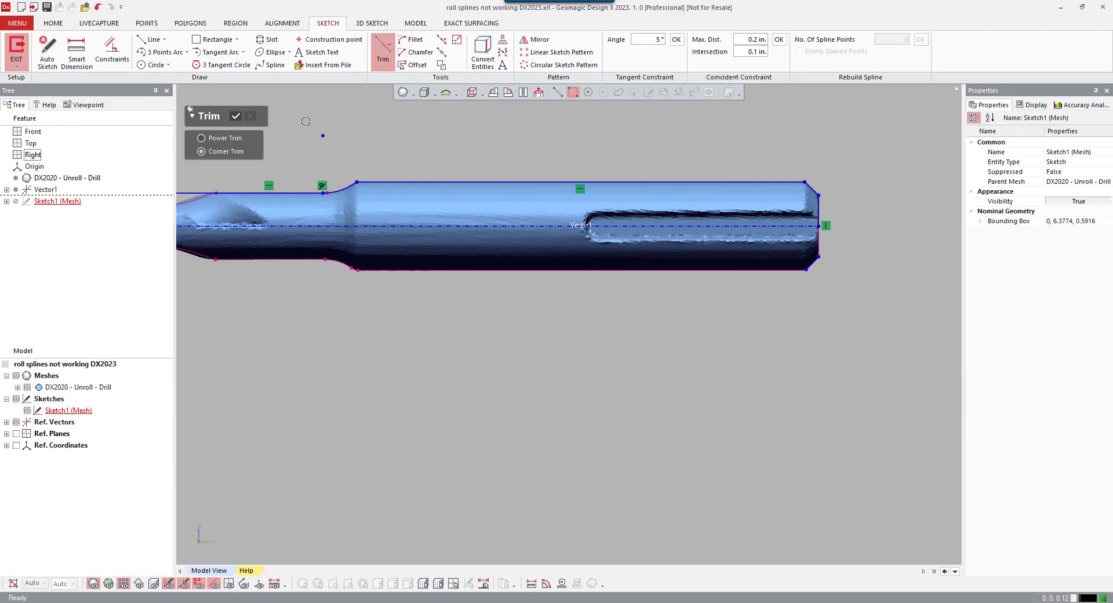
# Finish trimming and apply a Fix constraint to the vertical line at the shank's end
pyautogui.click(235, 116)
pyautogui.scroll(3, 596, 209)
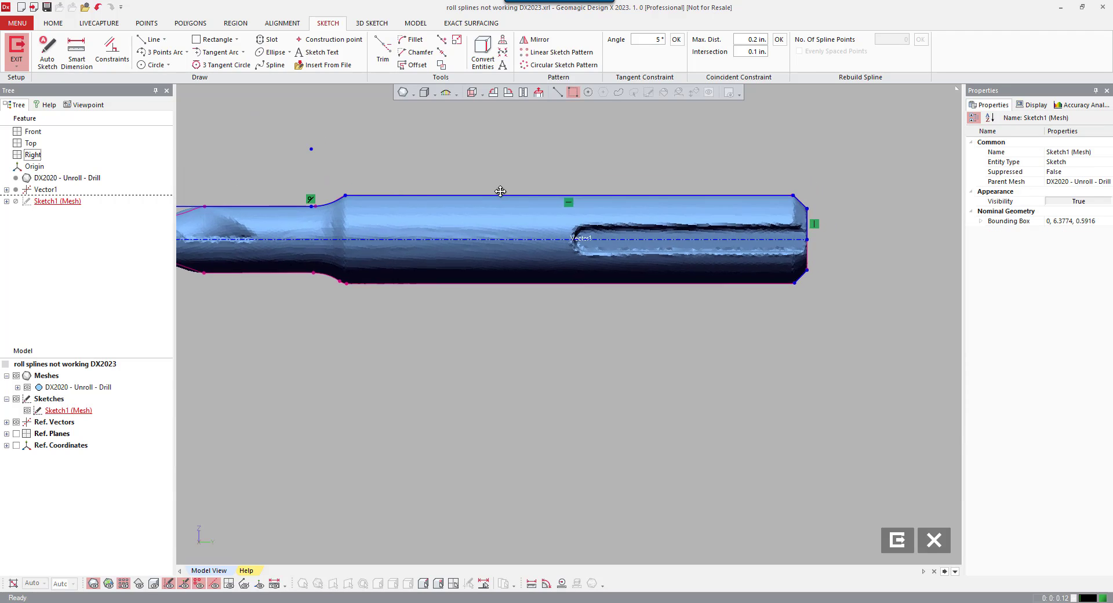
pyautogui.keyDown('ctrl'); pyautogui.moveTo(595, 208); pyautogui.dragTo(473, 195, button='right'); pyautogui.keyUp('ctrl')
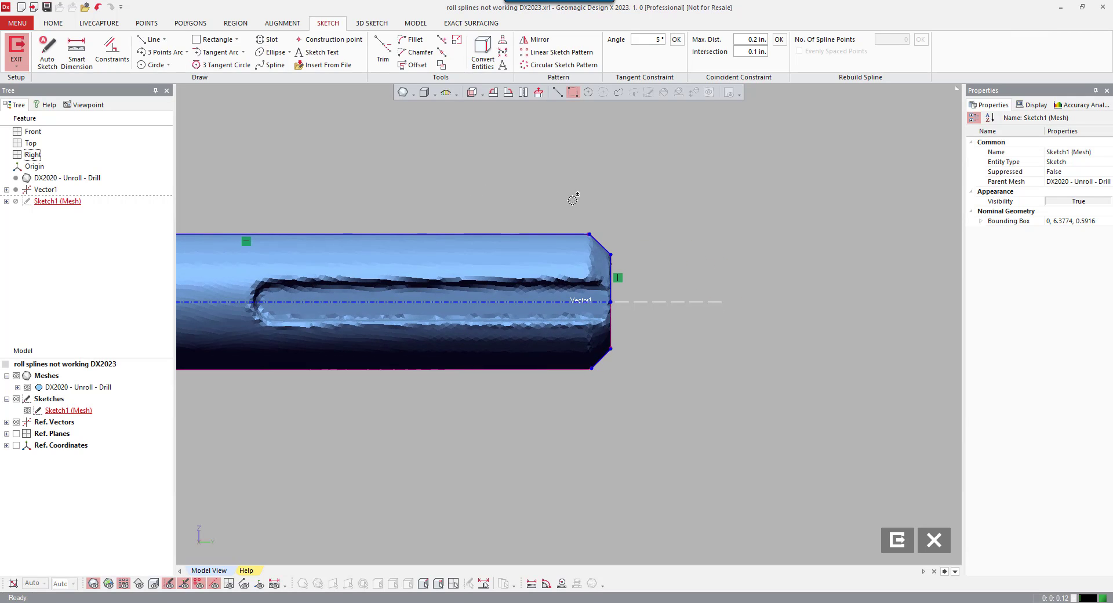
pyautogui.keyDown('ctrl'); pyautogui.moveTo(638, 198); pyautogui.dragTo(599, 205, button='right'); pyautogui.keyUp('ctrl')
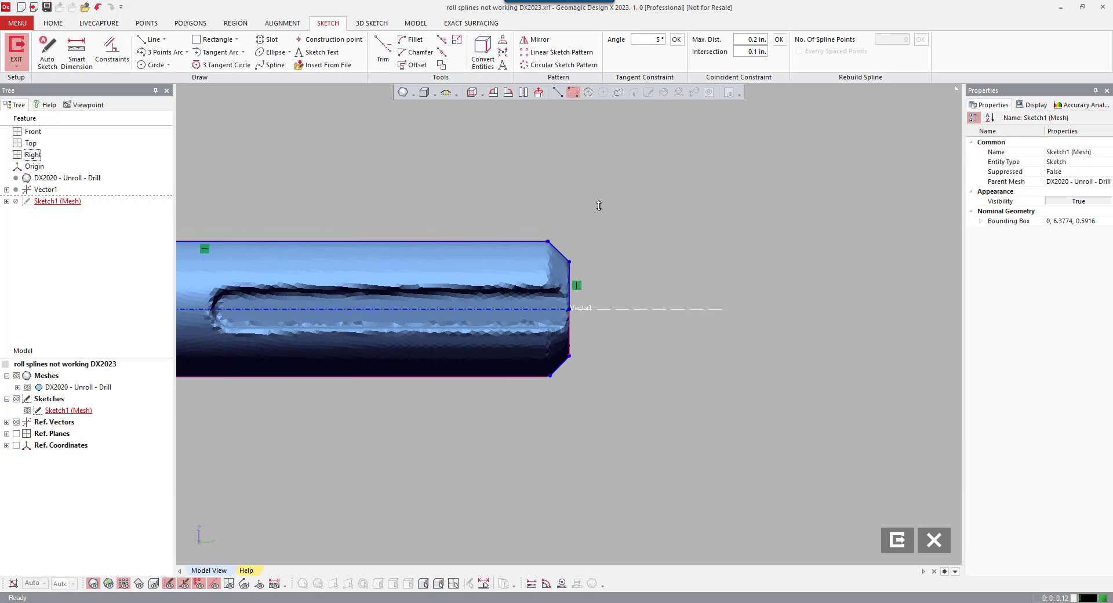
pyautogui.rightClick(569, 271)
pyautogui.click(633, 245)
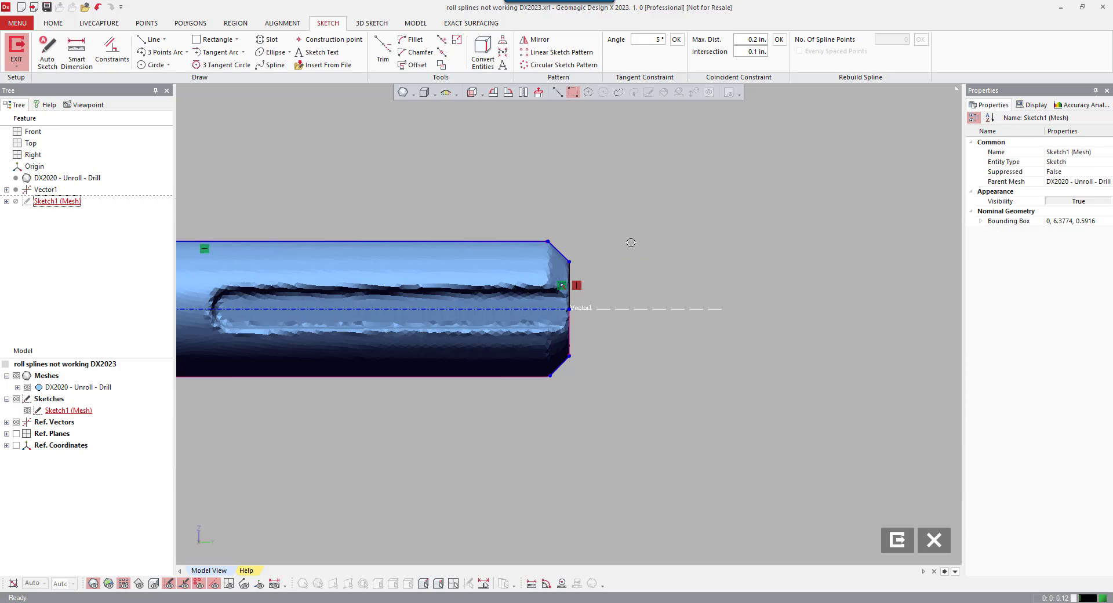
# Dimension the angle between the shank's vertical end line and the upper chamfer line at 45°
pyautogui.rightClick(631, 243)
pyautogui.click(669, 220)
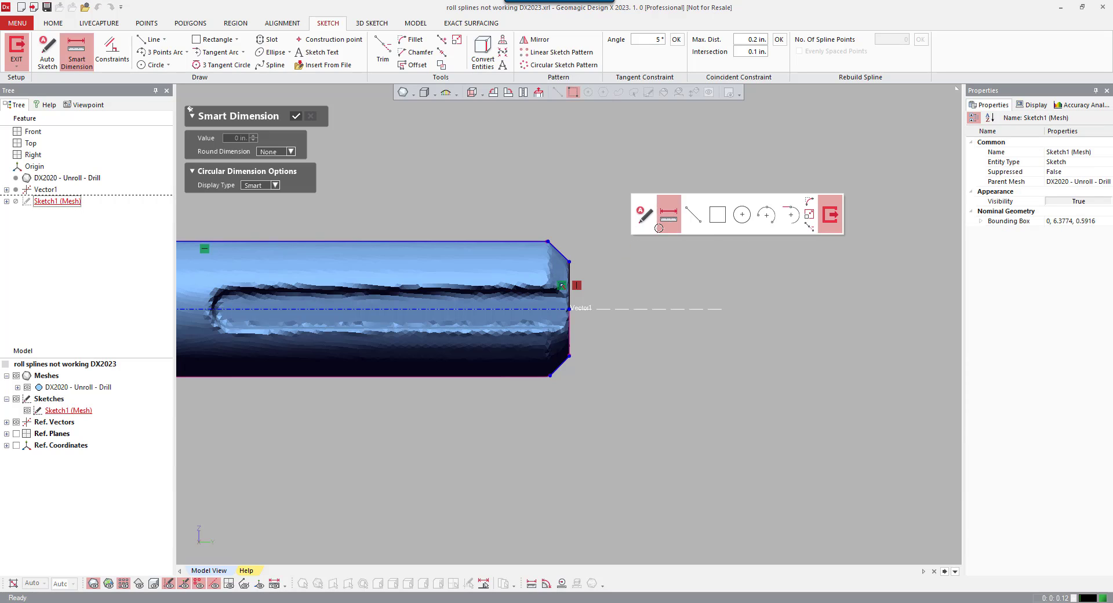
pyautogui.click(570, 274)
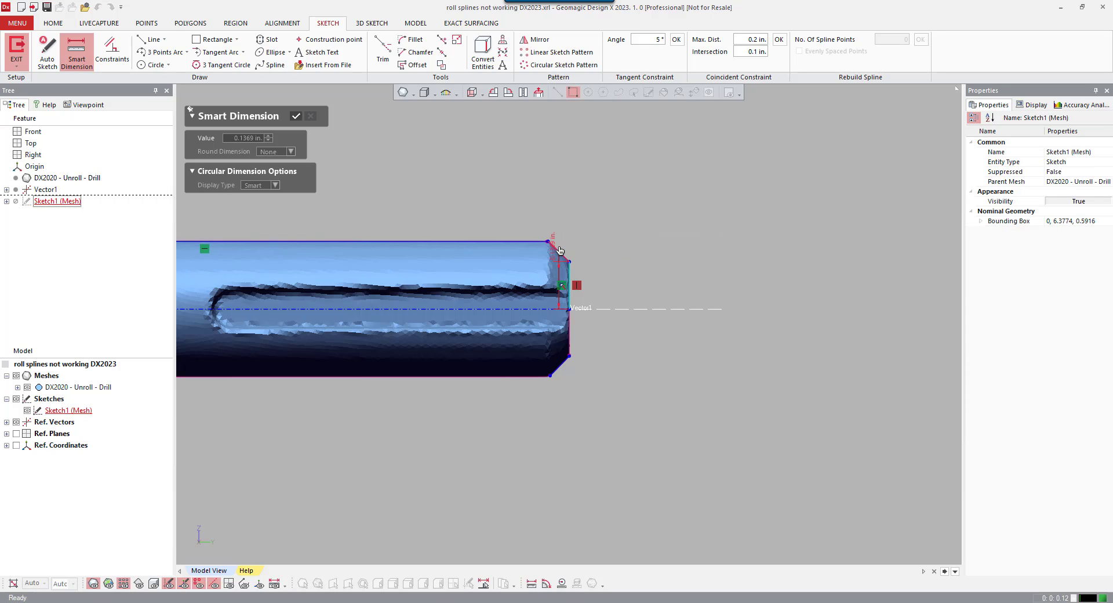
pyautogui.click(558, 252)
pyautogui.click(525, 149)
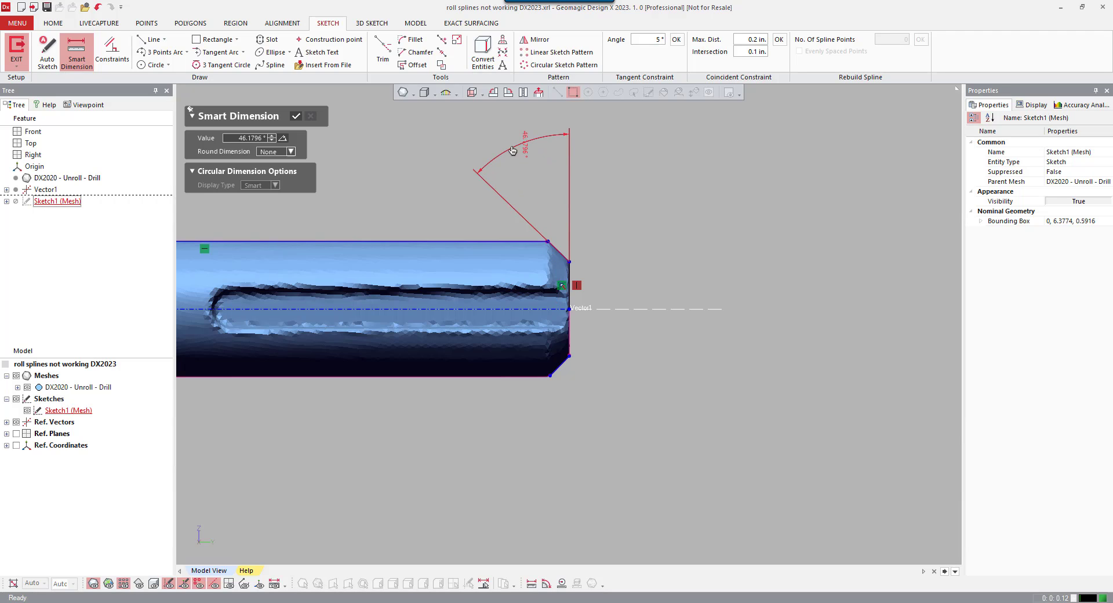
pyautogui.click(247, 139)
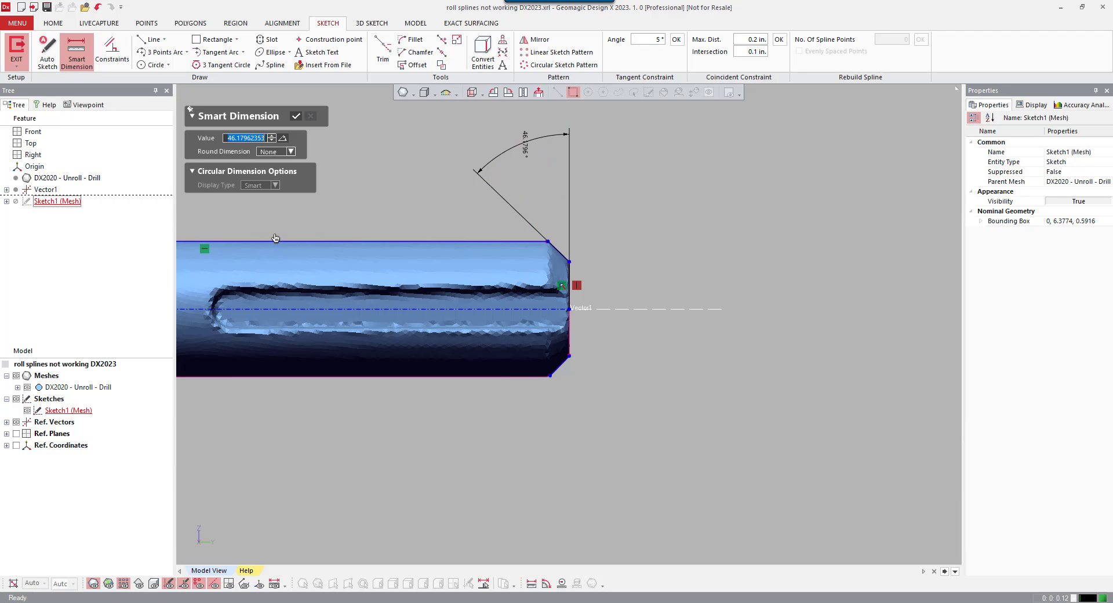
pyautogui.write('45')
pyautogui.press('Return')
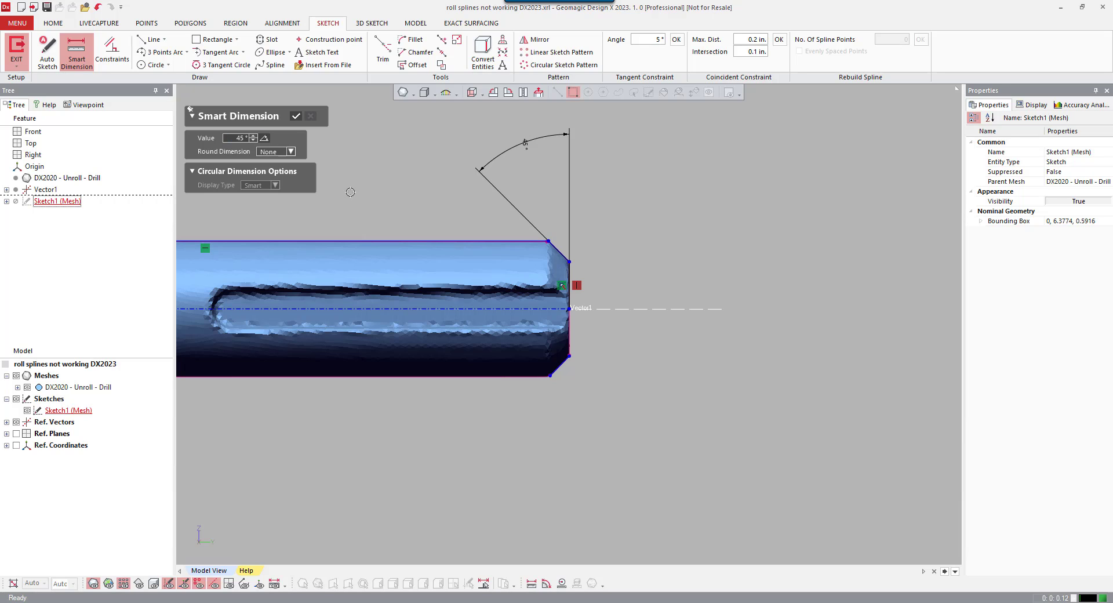
pyautogui.click(298, 117)
# Delete the leftover chamfer line below the centerline at the shank's end
pyautogui.scroll(-5, 345, 166)
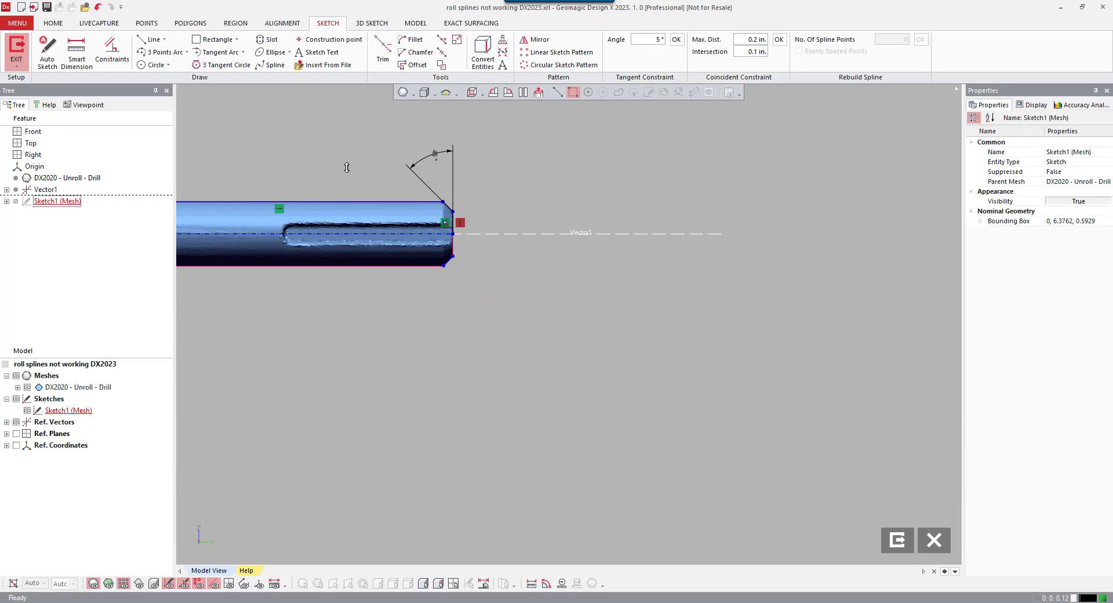
pyautogui.moveTo(437, 307); pyautogui.dragTo(649, 320, button='middle')
pyautogui.scroll(5, 649, 220)
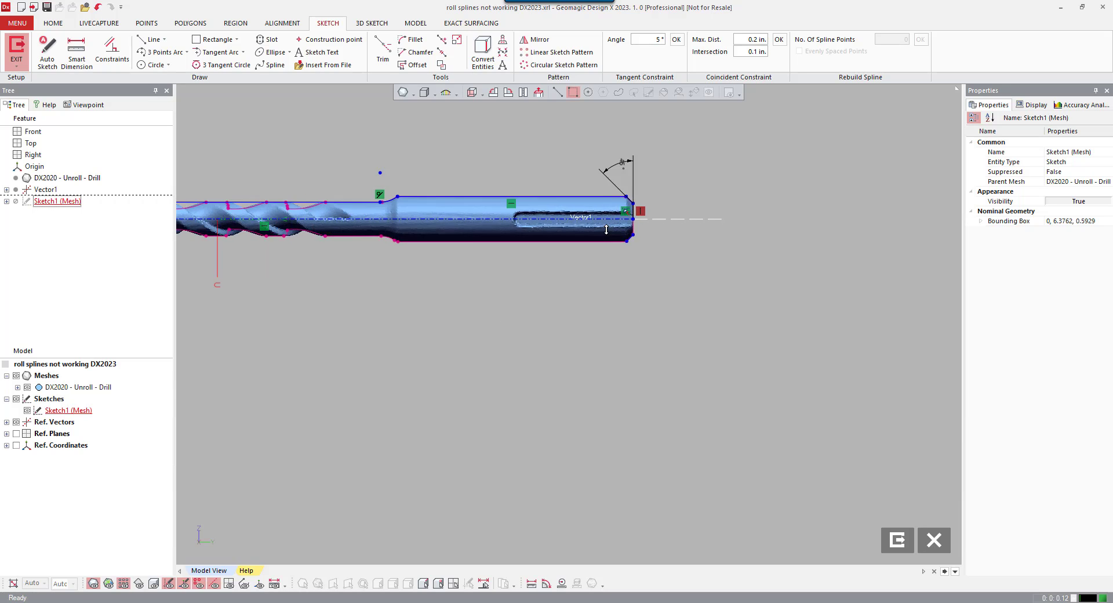
pyautogui.click(659, 273)
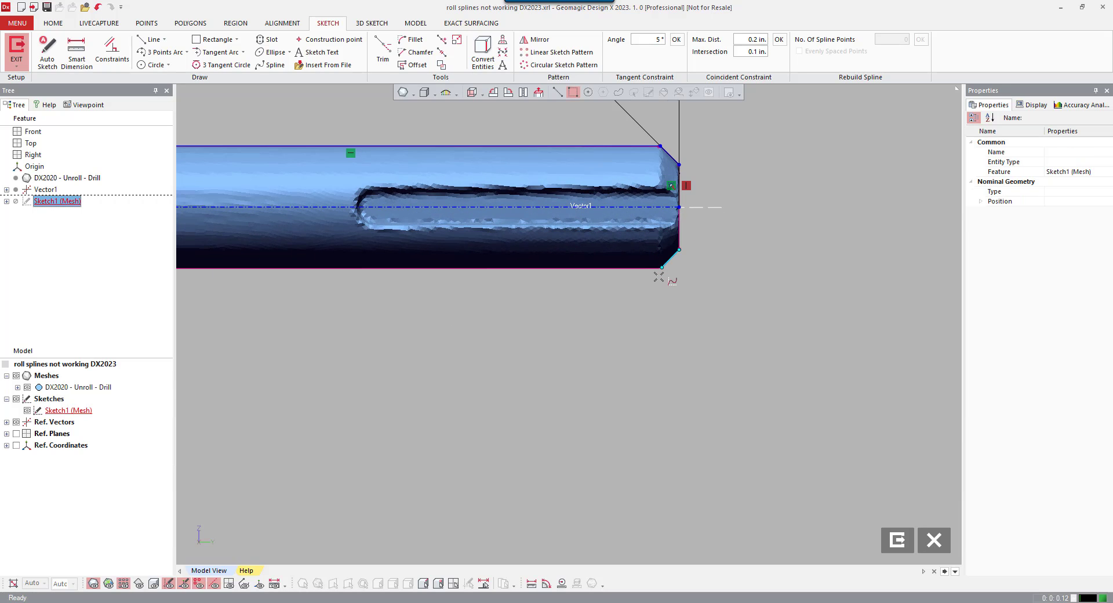
pyautogui.click(658, 277)
# Exit the sketch and revolve the closed half-profile 360° in one direction around its centerline into a solid body
pyautogui.scroll(-5, 661, 271)
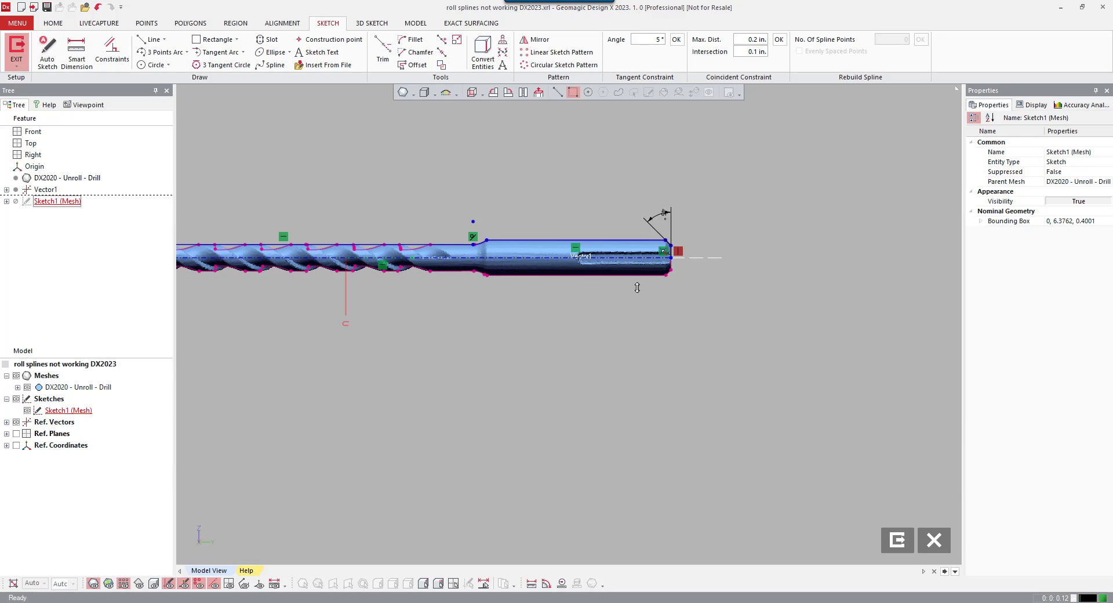
pyautogui.moveTo(538, 316); pyautogui.dragTo(680, 314, button='middle')
pyautogui.rightClick(702, 370)
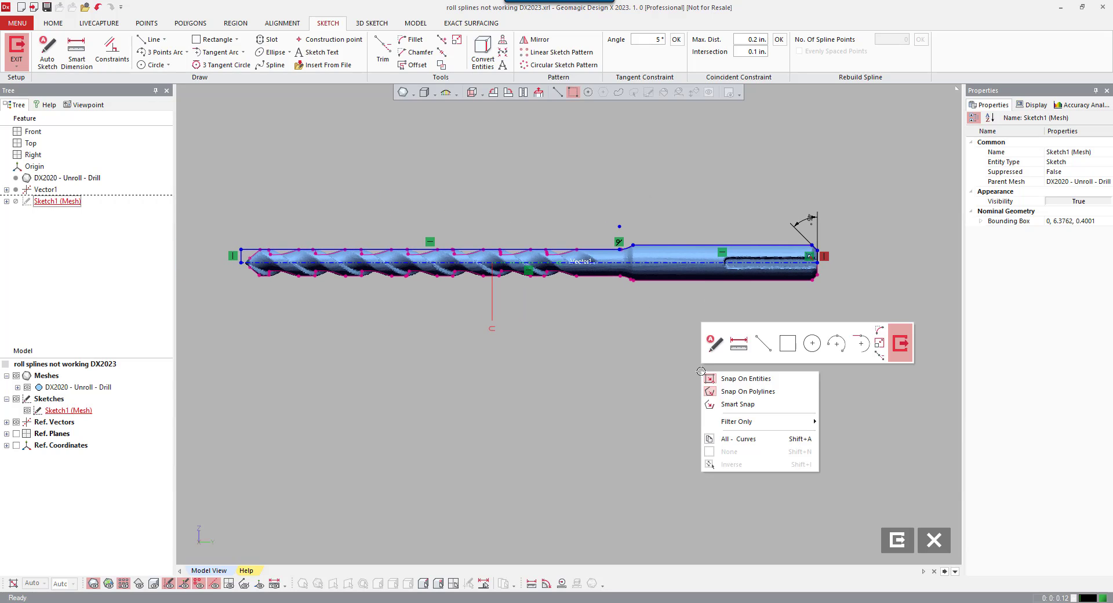
pyautogui.click(901, 344)
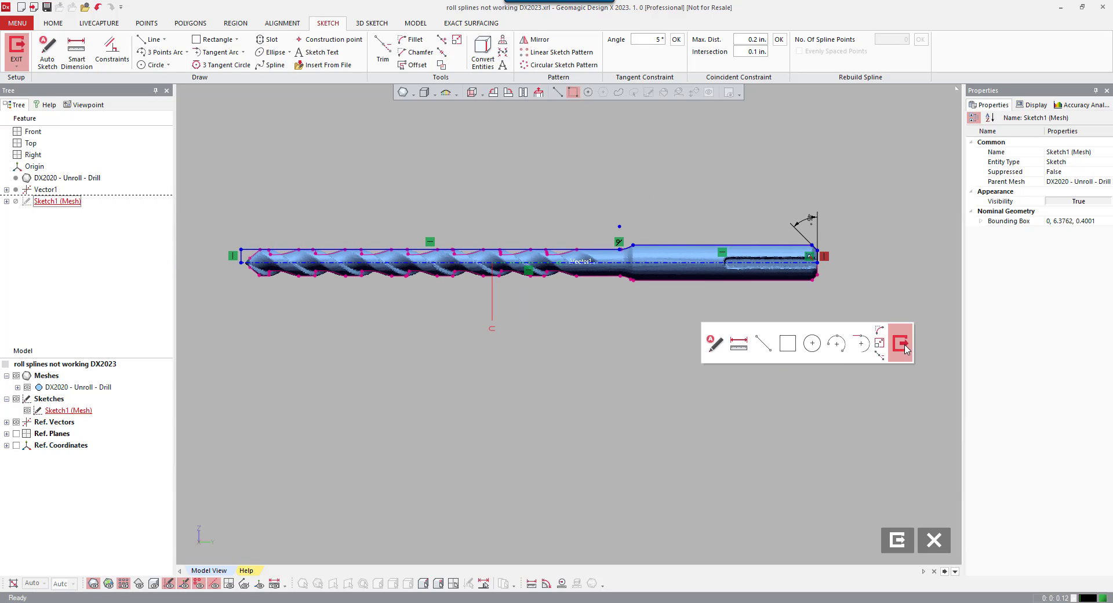
pyautogui.rightClick(830, 190)
pyautogui.click(868, 163)
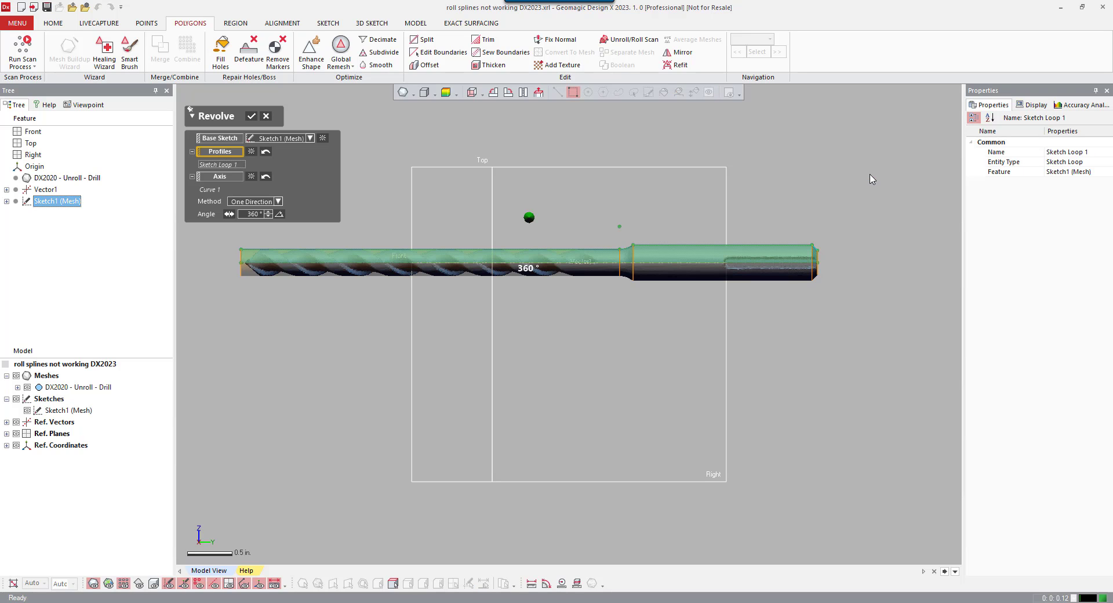
pyautogui.click(252, 116)
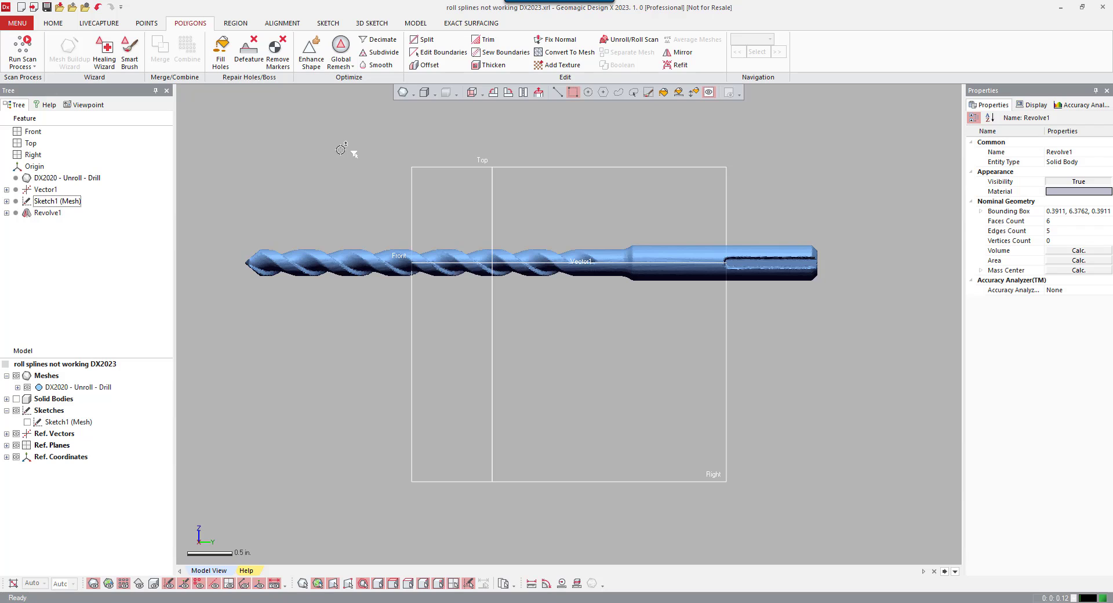
# Show the revolved solid together with the drill mesh and examine how the two overlap along the flutes near the tip
pyautogui.hotkey('ctrl', '5')
pyautogui.hotkey('ctrl', '1')
pyautogui.keyDown('ctrl'); pyautogui.moveTo(627, 312); pyautogui.dragTo(677, 444, button='right'); pyautogui.keyUp('ctrl')
pyautogui.hotkey('ctrl', '1')
pyautogui.scroll(5, 521, 315)
pyautogui.keyDown('ctrl'); pyautogui.moveTo(606, 373); pyautogui.dragTo(772, 444, button='right'); pyautogui.keyUp('ctrl')
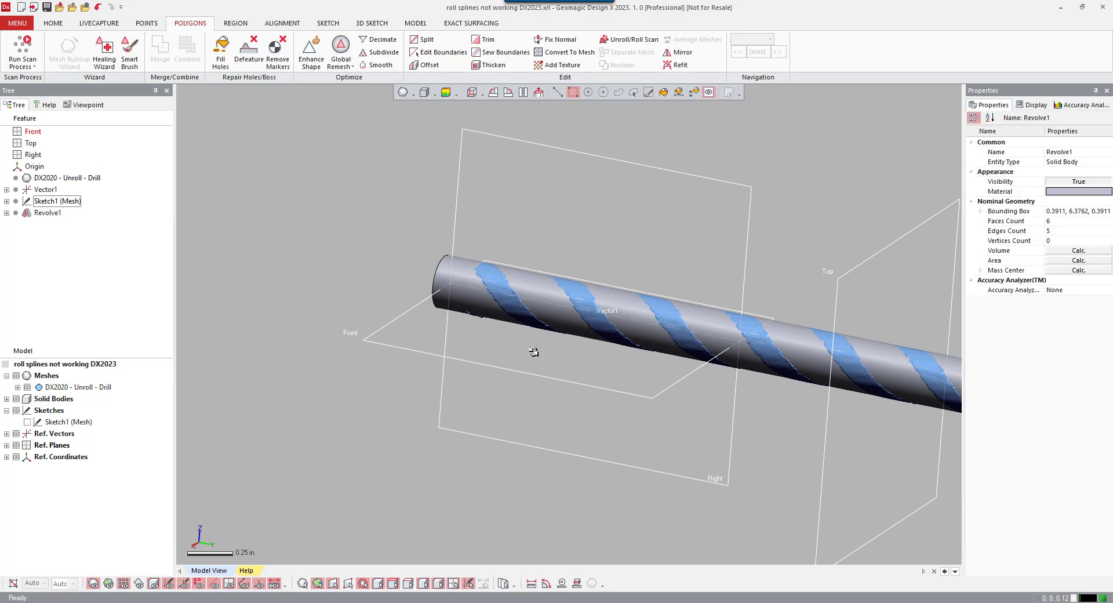
pyautogui.moveTo(534, 352); pyautogui.dragTo(649, 358, button='right')
pyautogui.scroll(4, 505, 345)
pyautogui.moveTo(506, 346); pyautogui.dragTo(527, 366, button='right')
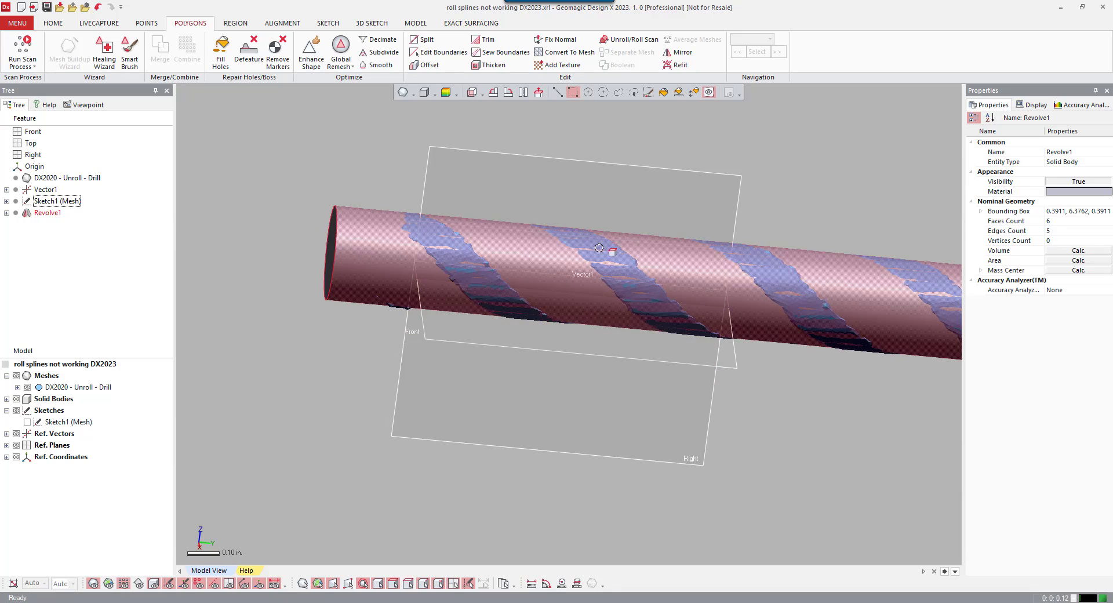
pyautogui.moveTo(598, 247); pyautogui.dragTo(346, 237, button='right')
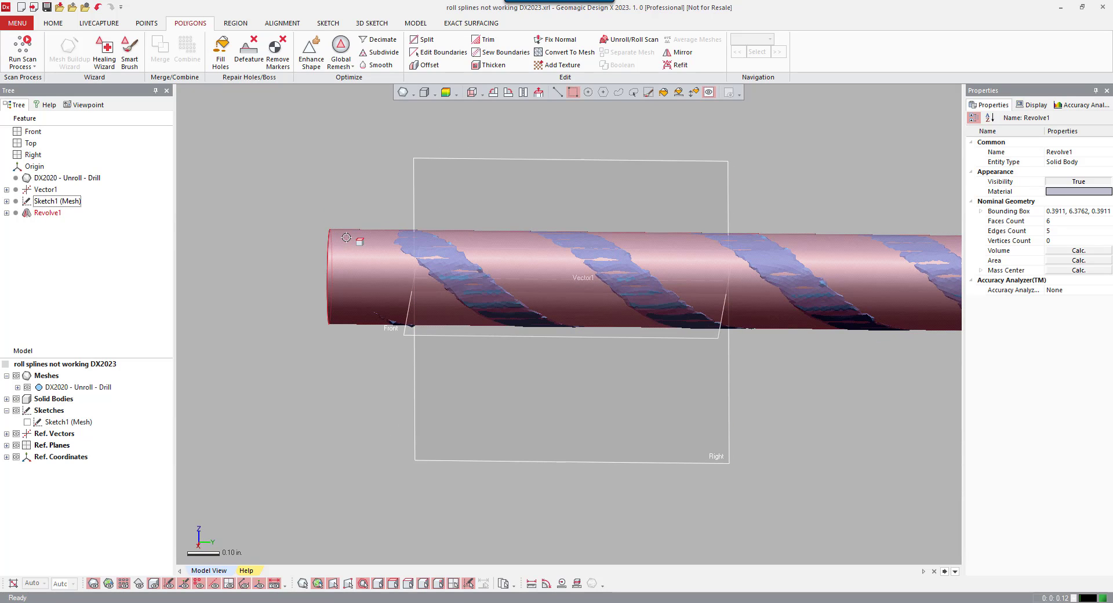
# Create a planar mesh sketch on the Right plane at 0 in. offset, limiting the section to the drill tip area
pyautogui.rightClick(440, 170)
pyautogui.click(454, 141)
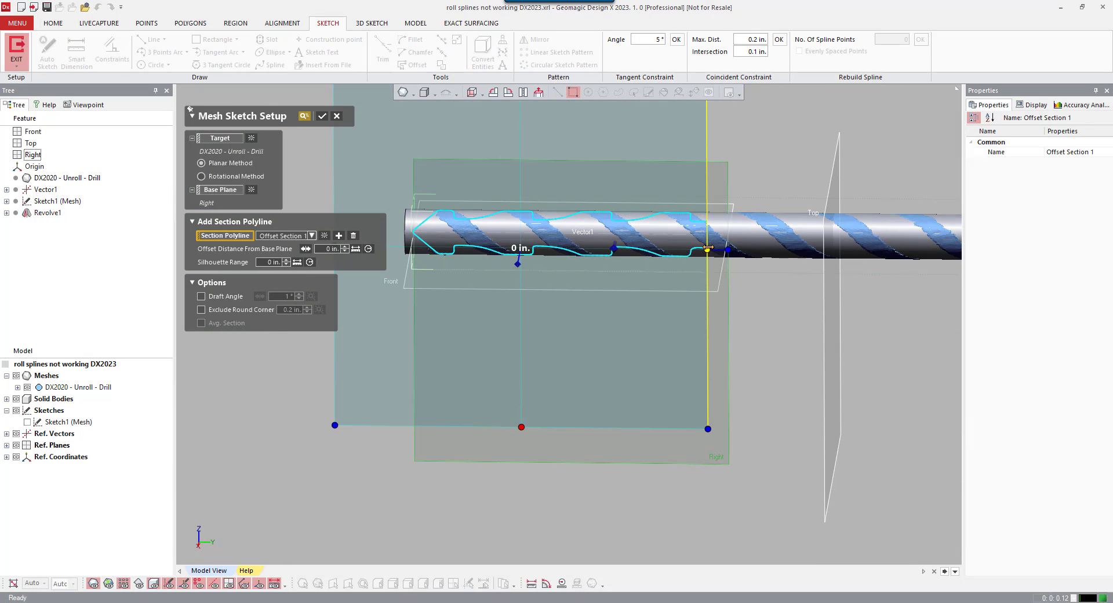
pyautogui.moveTo(545, 247); pyautogui.dragTo(475, 248)
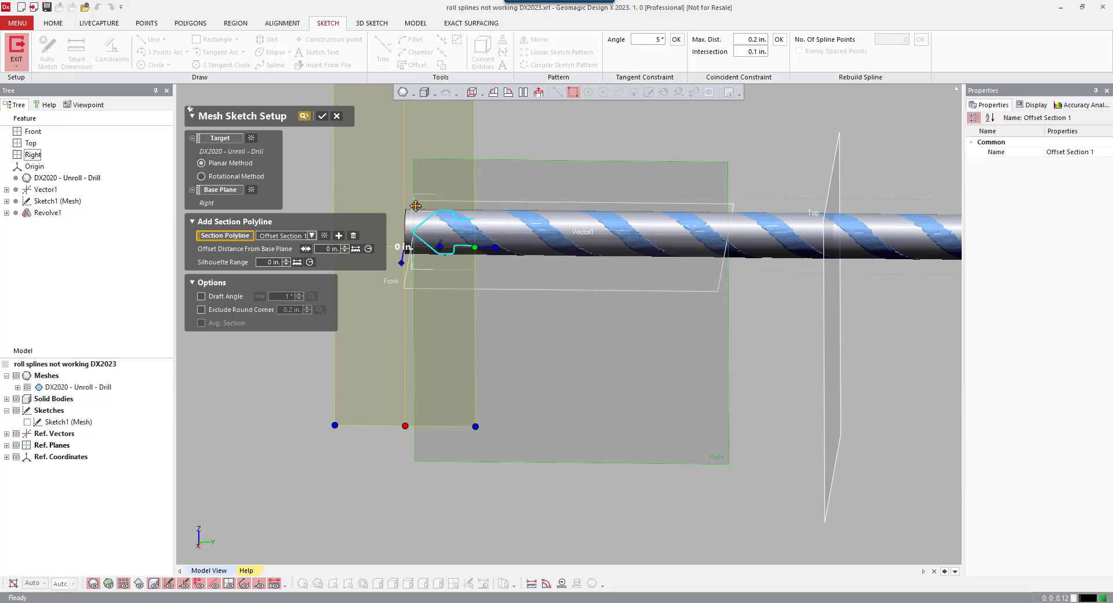
pyautogui.click(323, 117)
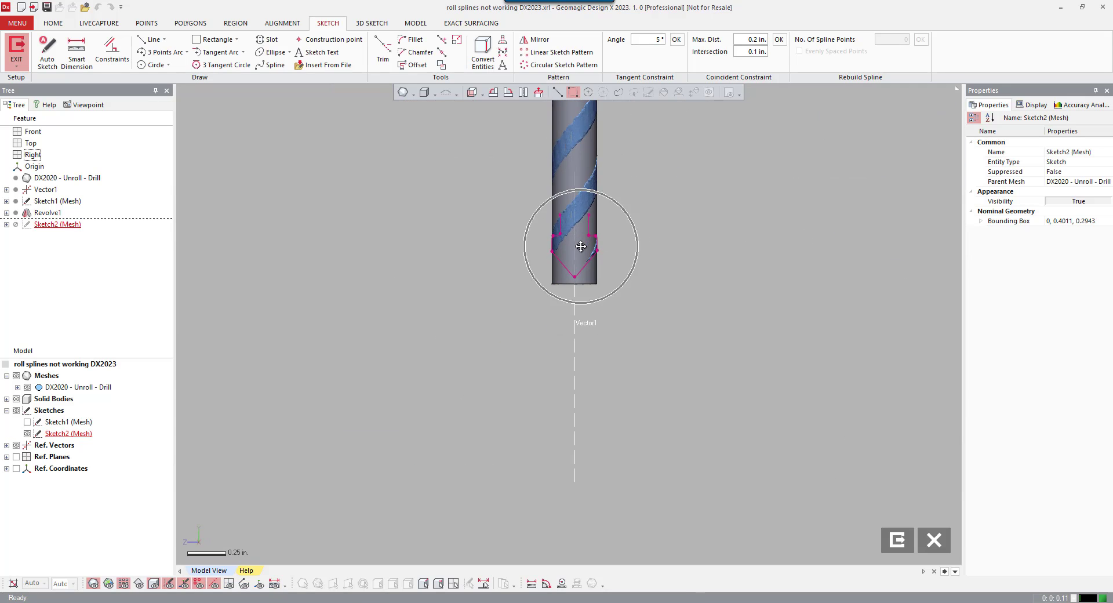
# Draw a vertical construction line about 0.473 in. long on Vector1, running through and beyond the drill tip
pyautogui.scroll(2, 581, 246)
pyautogui.rightClick(733, 280)
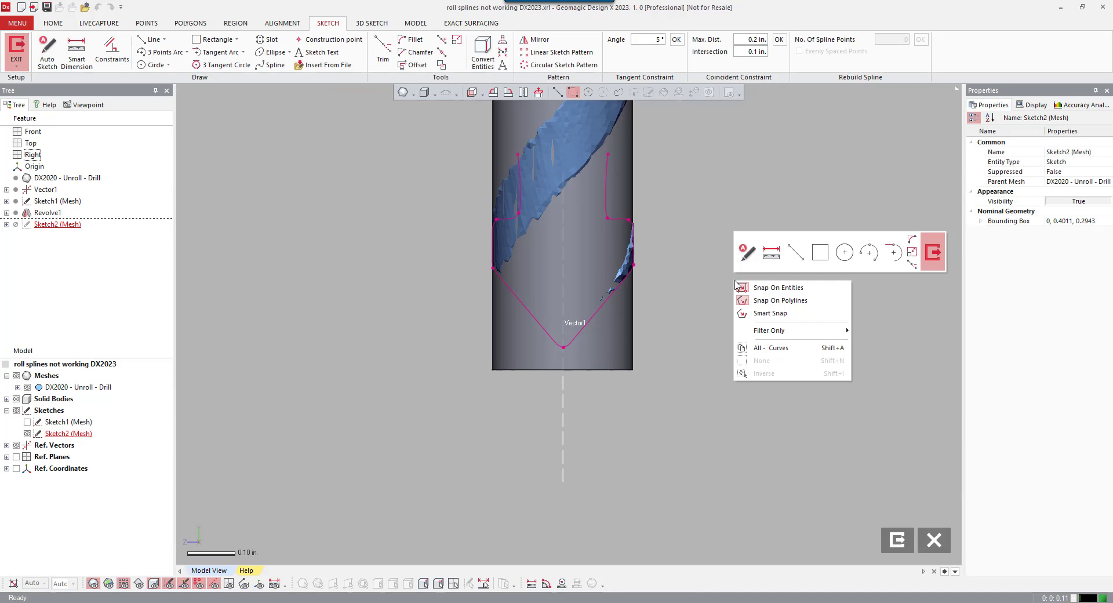
pyautogui.click(798, 257)
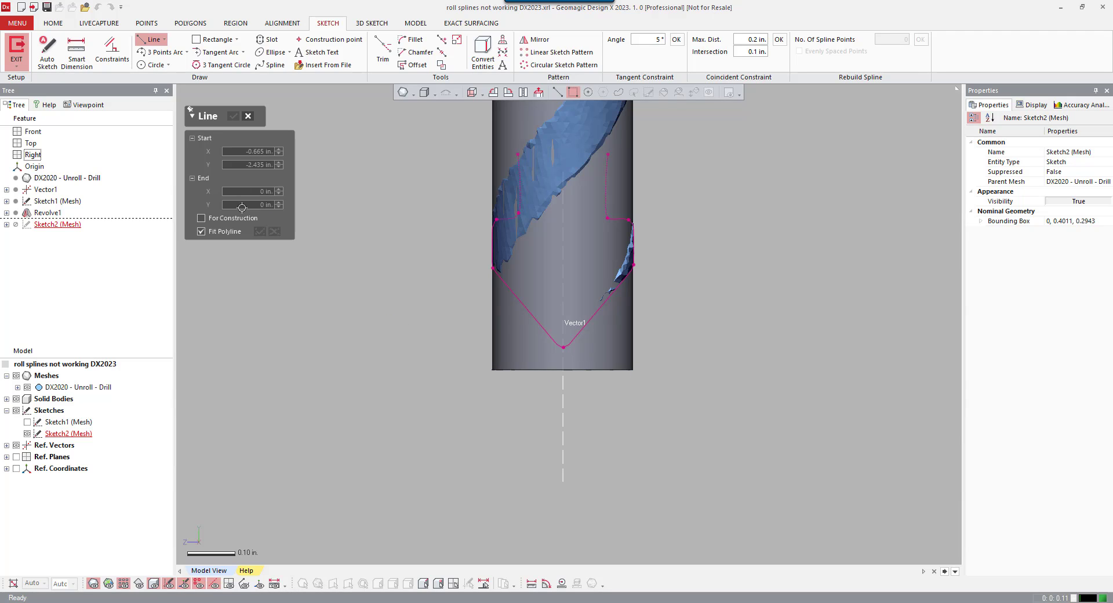
pyautogui.click(563, 238)
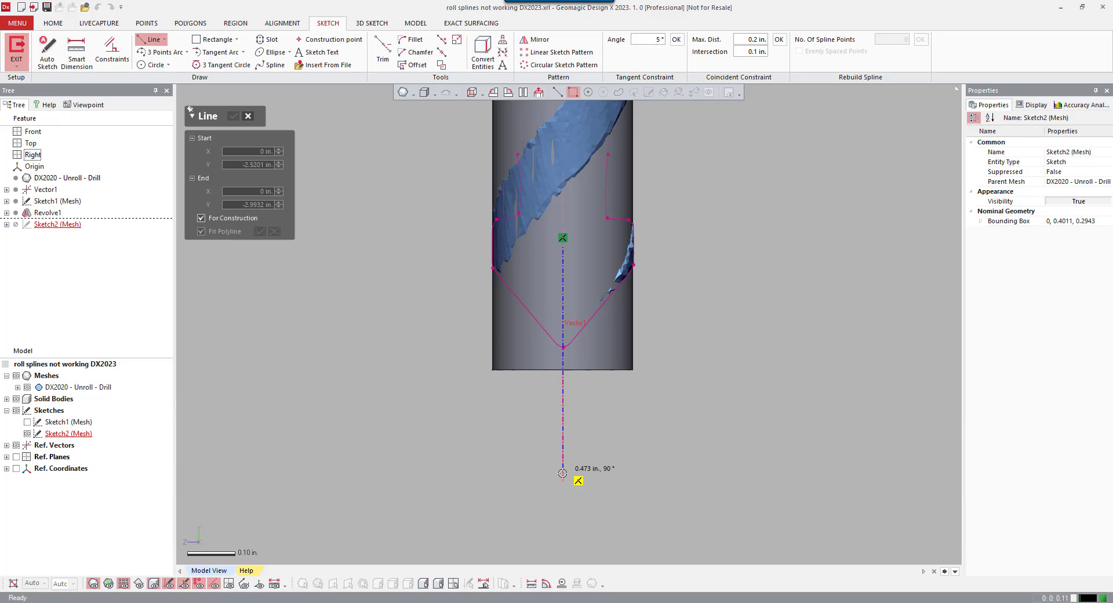
pyautogui.click(562, 465)
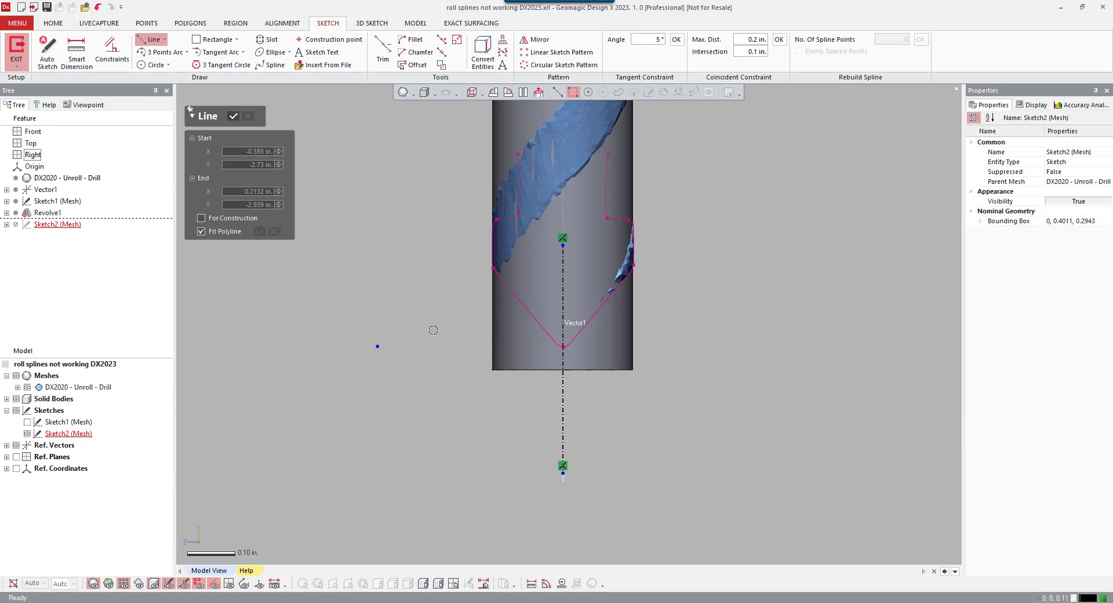
# Fit a solid line to the slanted section polyline on the tip's left side, ending near the drill point
pyautogui.click(537, 314)
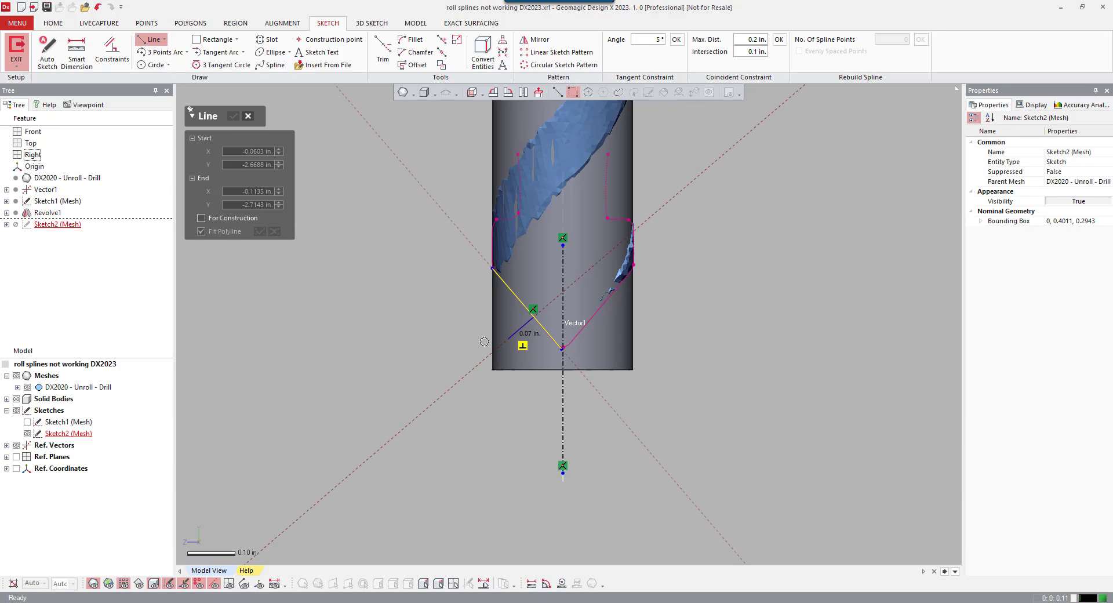
pyautogui.click(536, 316)
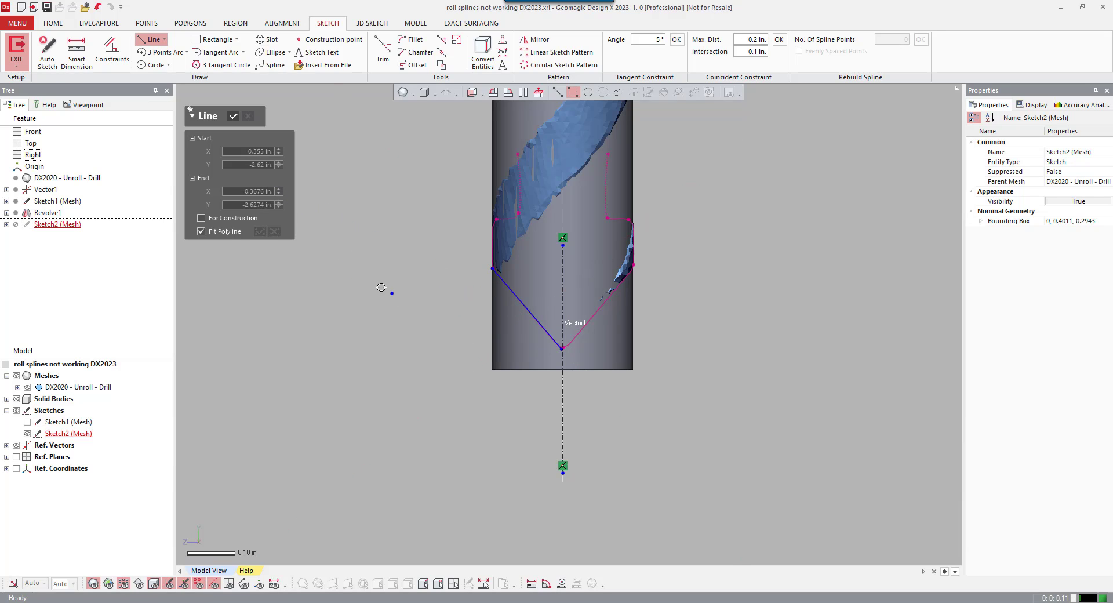
pyautogui.rightClick(362, 282)
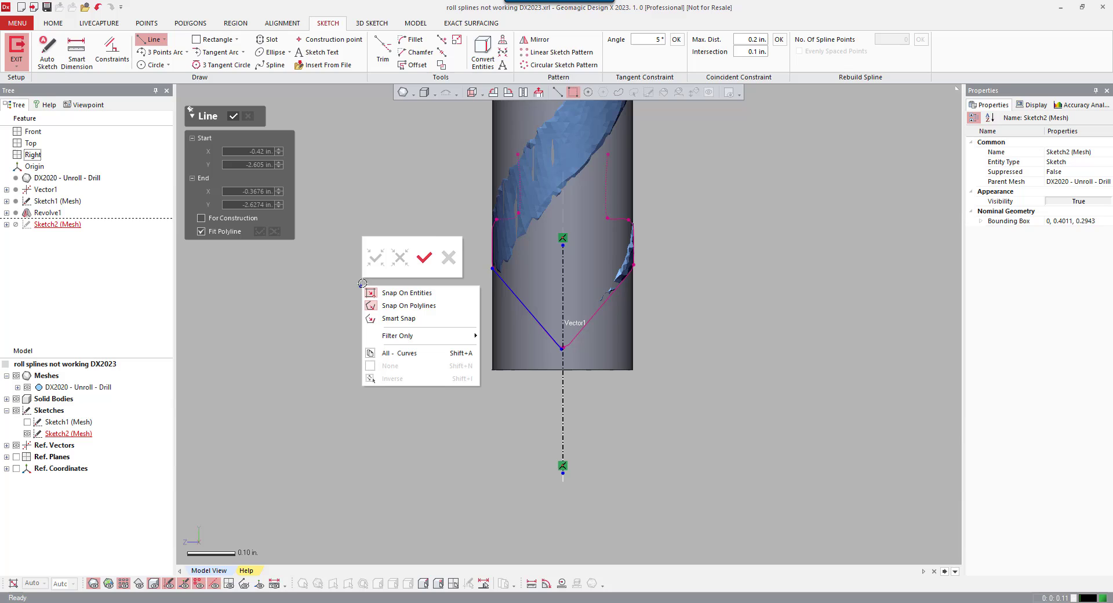
pyautogui.click(423, 256)
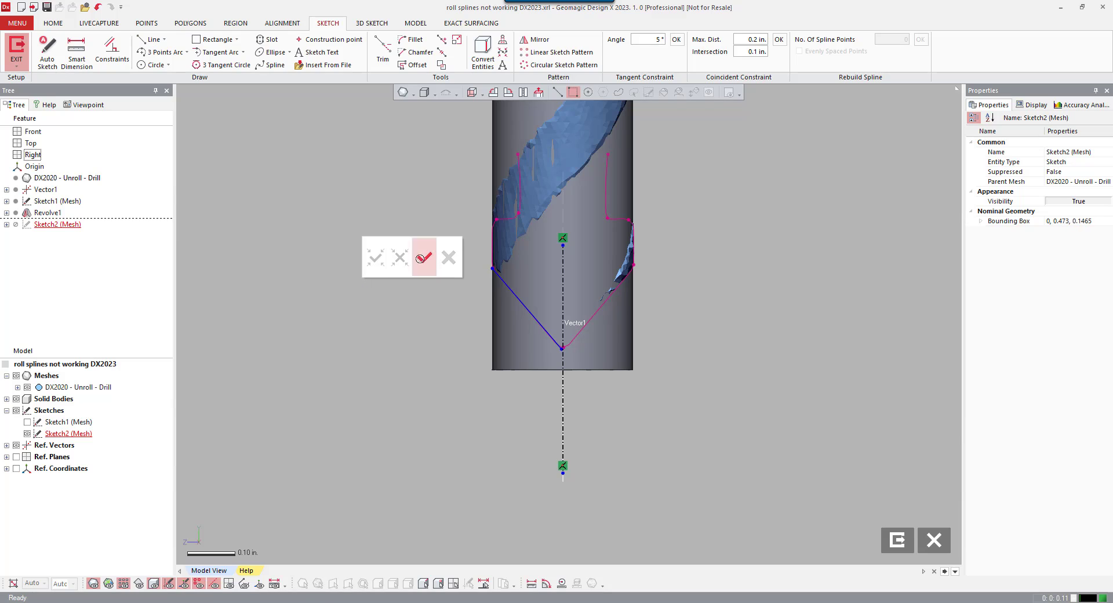
# Mirror the slanted tip line about the vertical construction line
pyautogui.click(535, 39)
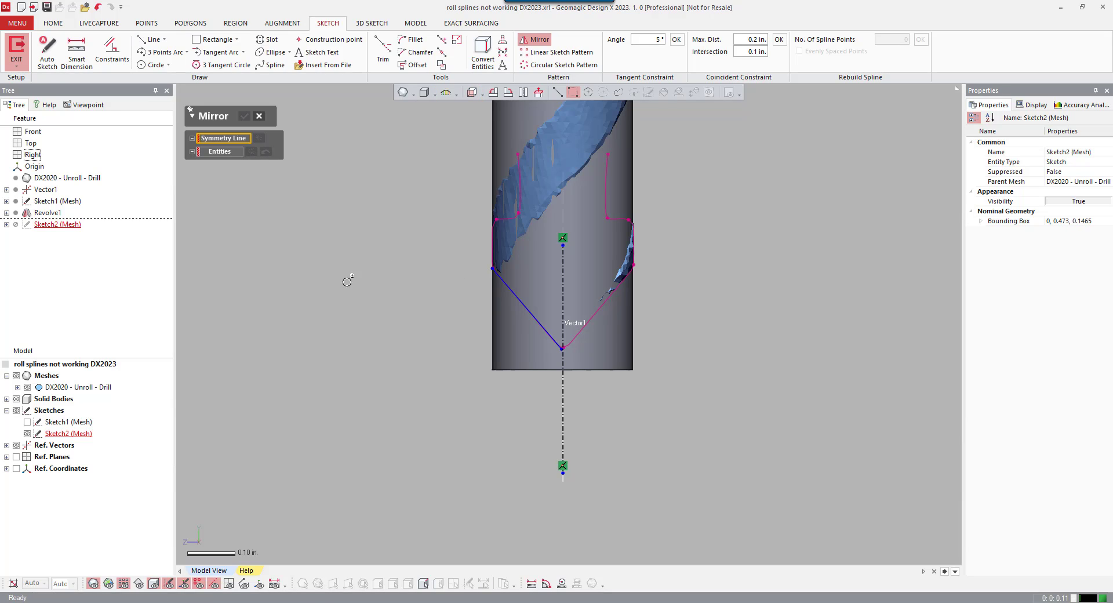
pyautogui.click(561, 302)
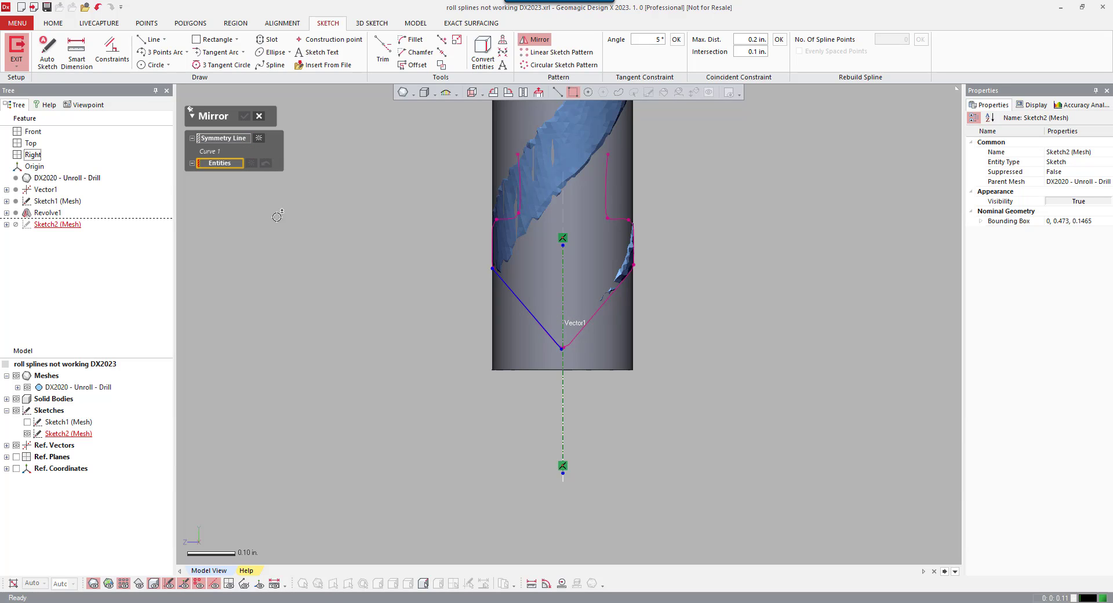
pyautogui.click(549, 332)
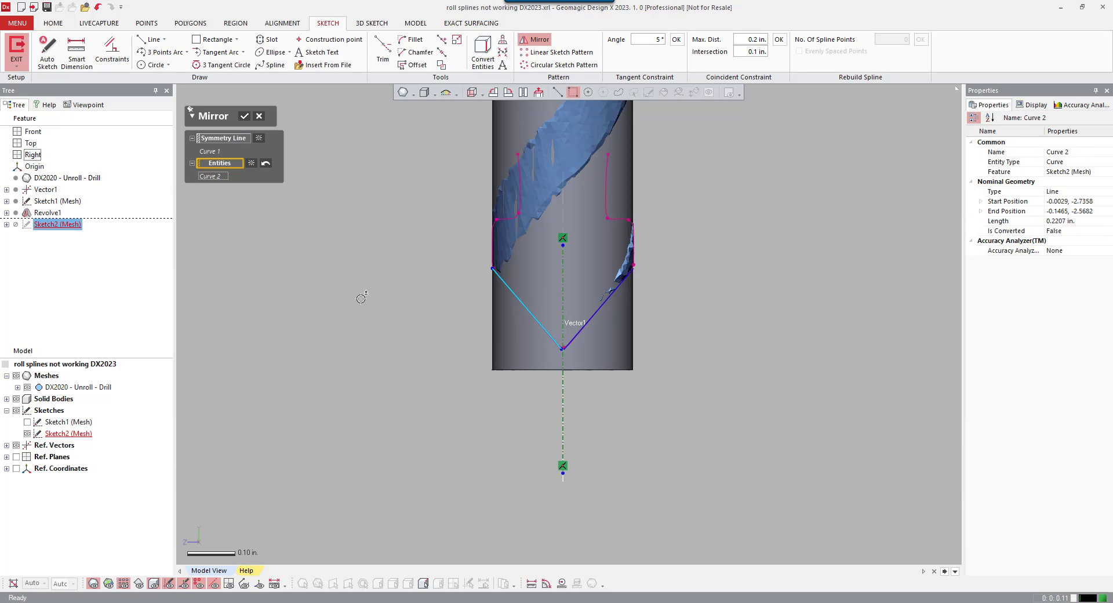
pyautogui.click(244, 118)
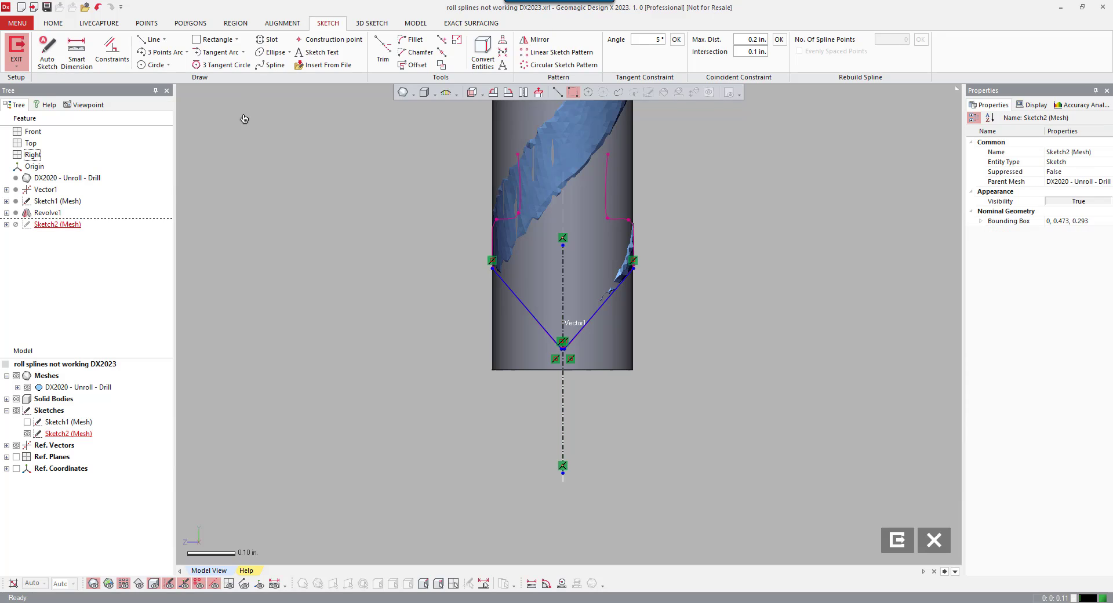
# Resize the slanted tip line by extending its upper end outward past the drill body's edge, with its mirrored copy following
pyautogui.rightClick(309, 265)
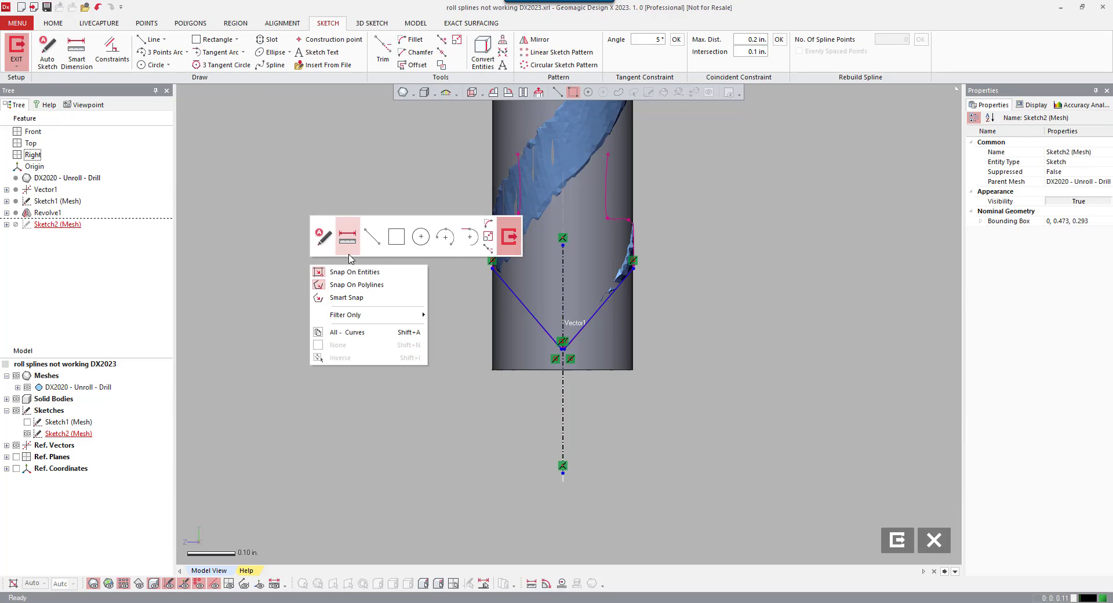
pyautogui.click(489, 242)
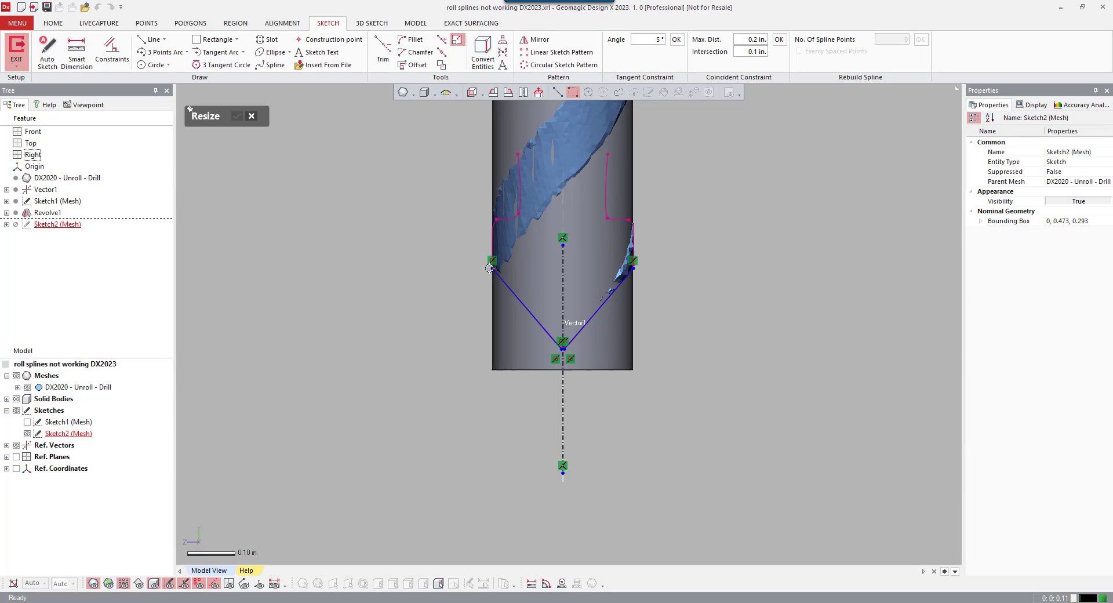
pyautogui.moveTo(490, 268); pyautogui.dragTo(454, 217)
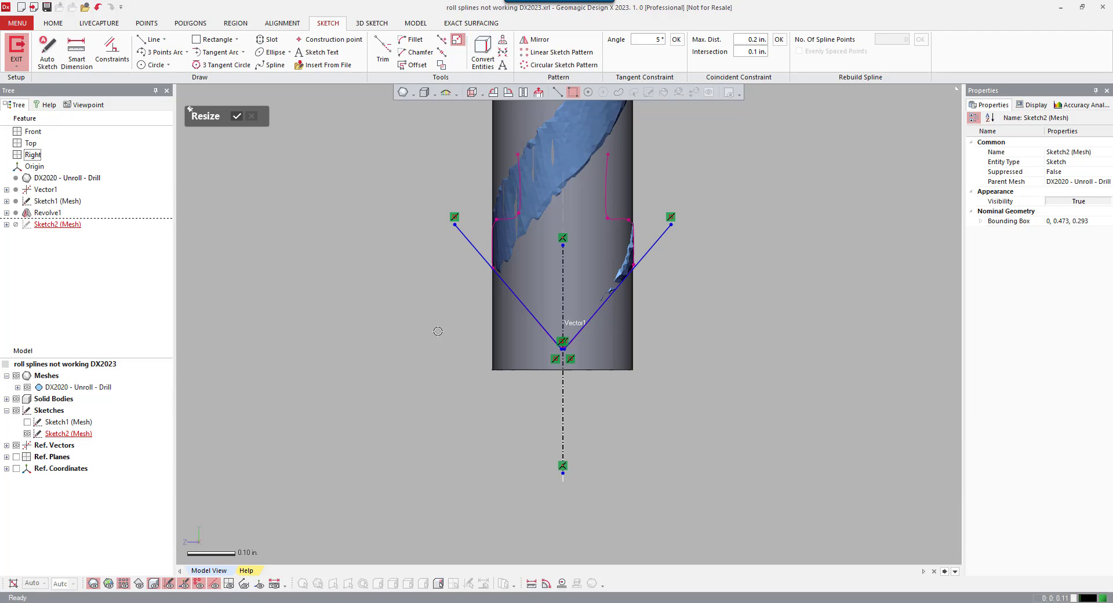
pyautogui.rightClick(345, 260)
pyautogui.click(360, 231)
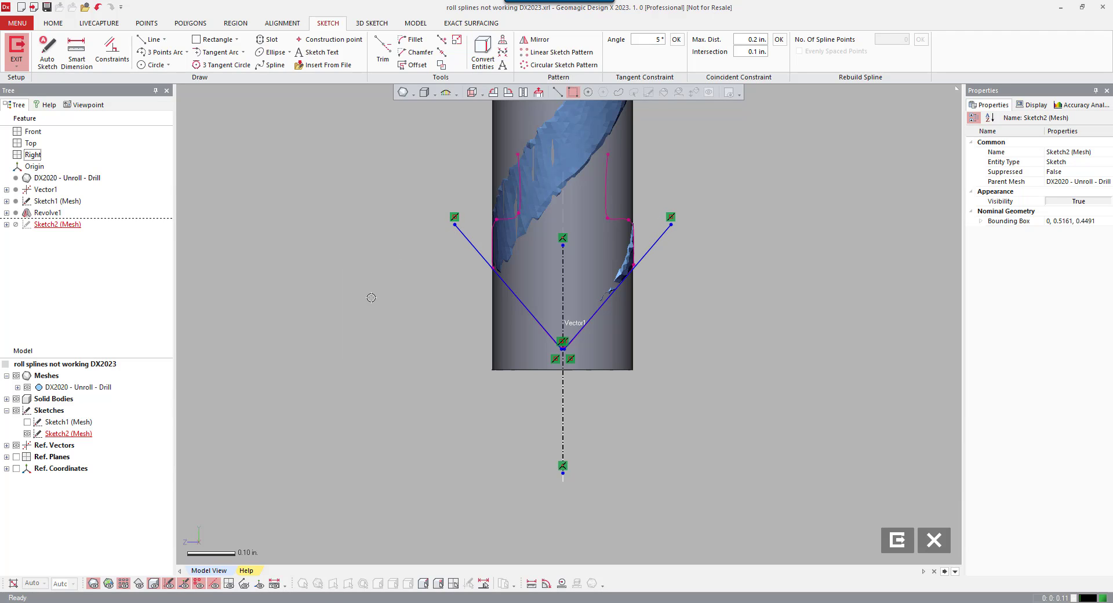
# Corner-trim the two slanted lines against each other so they meet at the drill point
pyautogui.rightClick(372, 298)
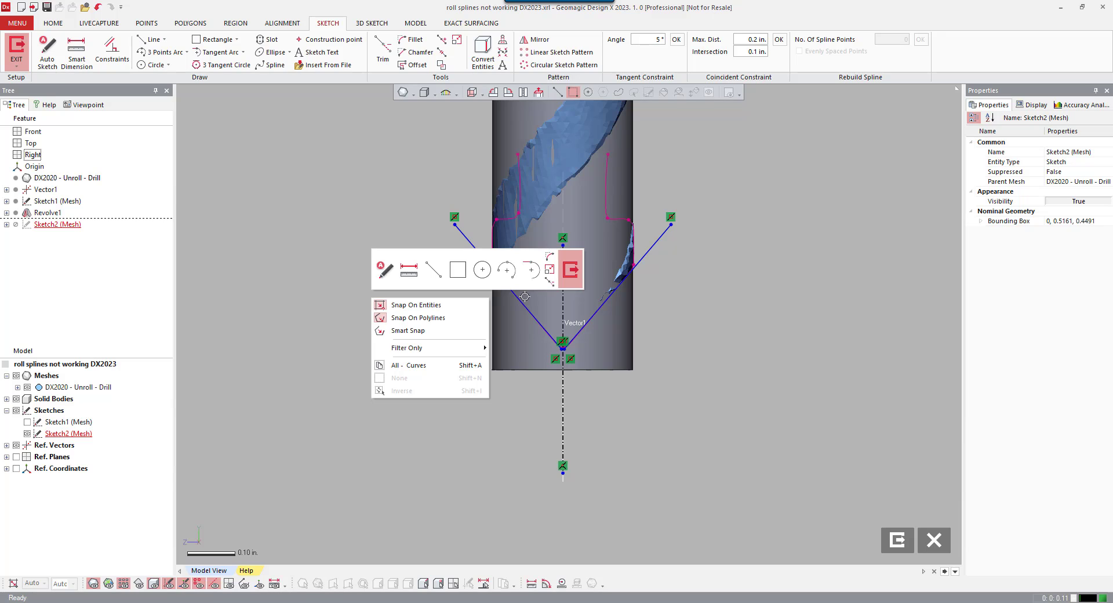
pyautogui.click(549, 282)
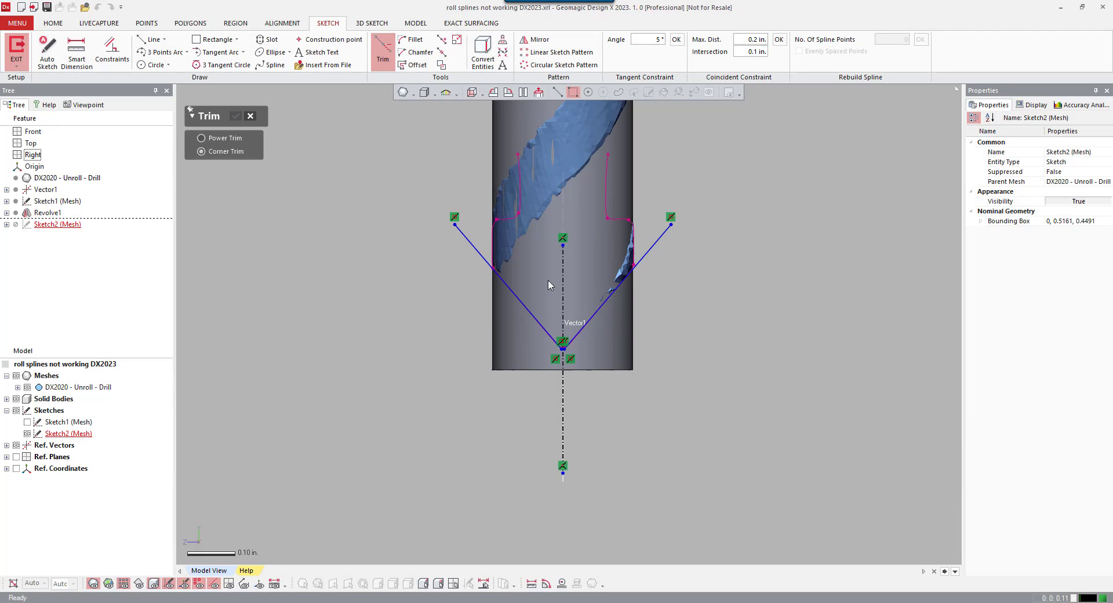
pyautogui.click(545, 329)
pyautogui.click(582, 327)
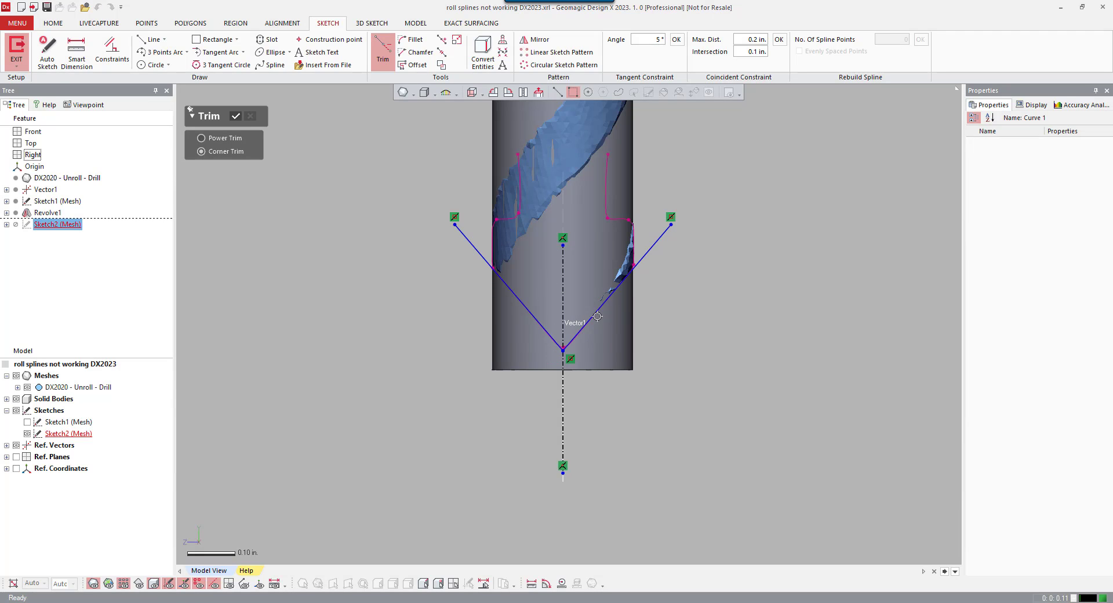
pyautogui.click(235, 116)
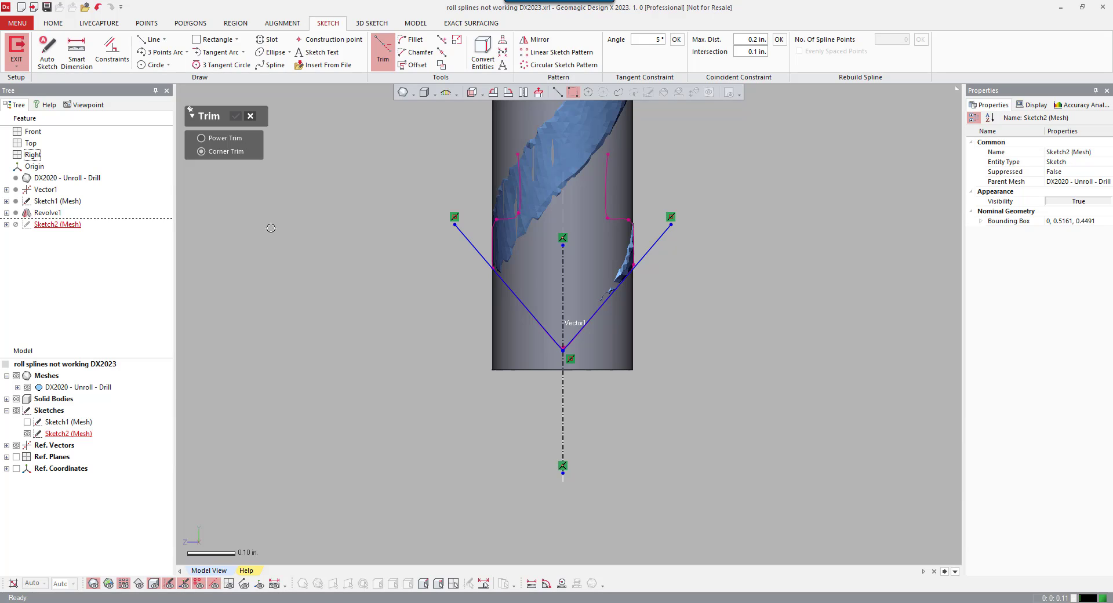
pyautogui.rightClick(271, 228)
pyautogui.click(309, 200)
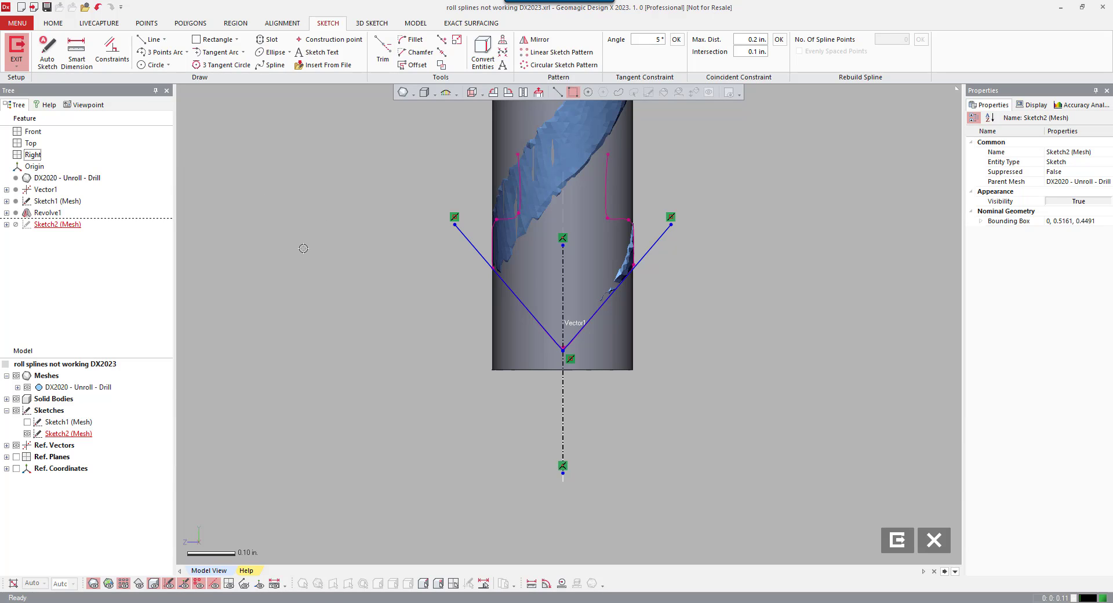
# Dimension the angle between the slanted tip line and the vertical construction line as 40°, and exit the sketch
pyautogui.rightClick(299, 243)
pyautogui.click(339, 223)
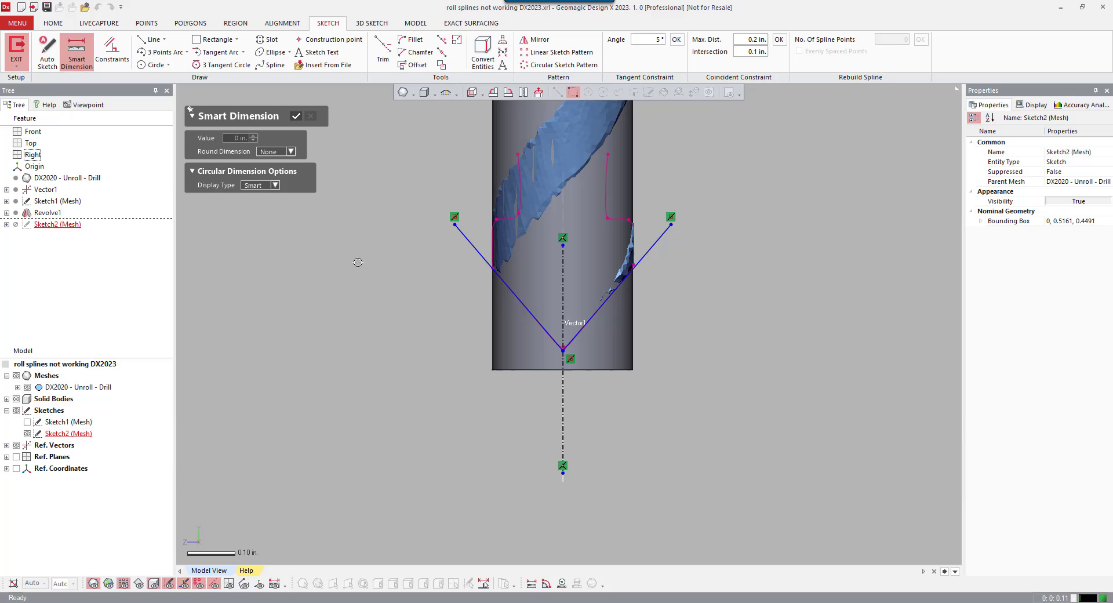
pyautogui.click(513, 292)
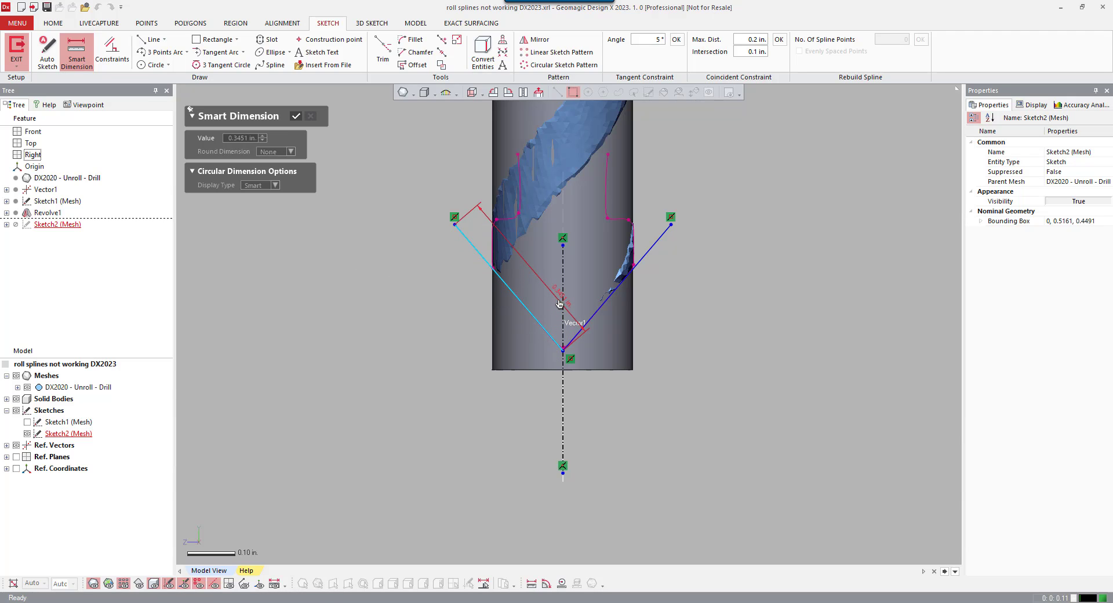
pyautogui.click(562, 297)
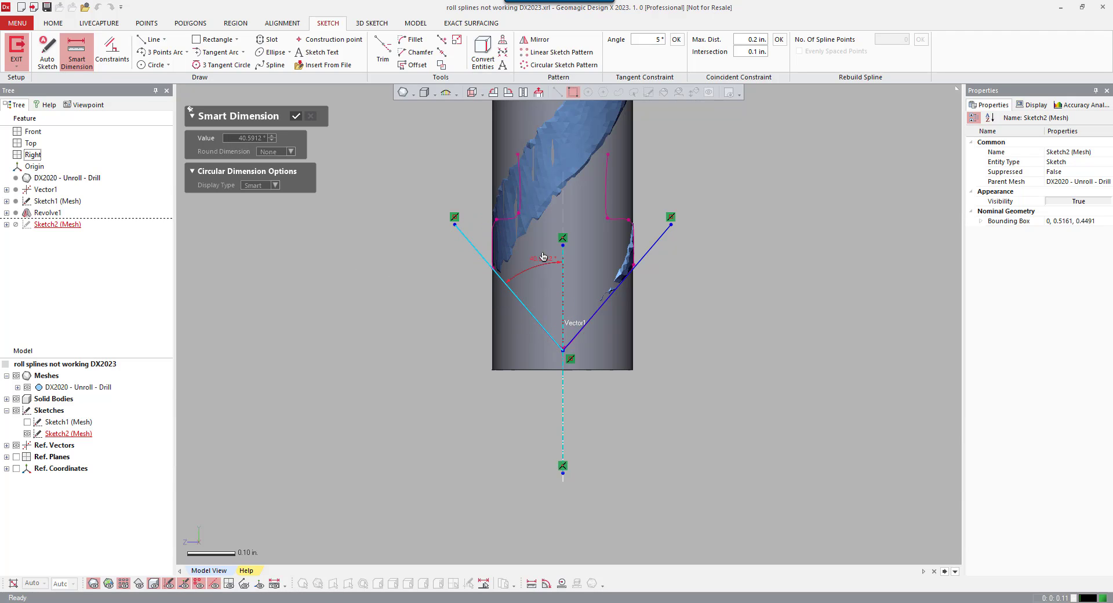
pyautogui.click(500, 162)
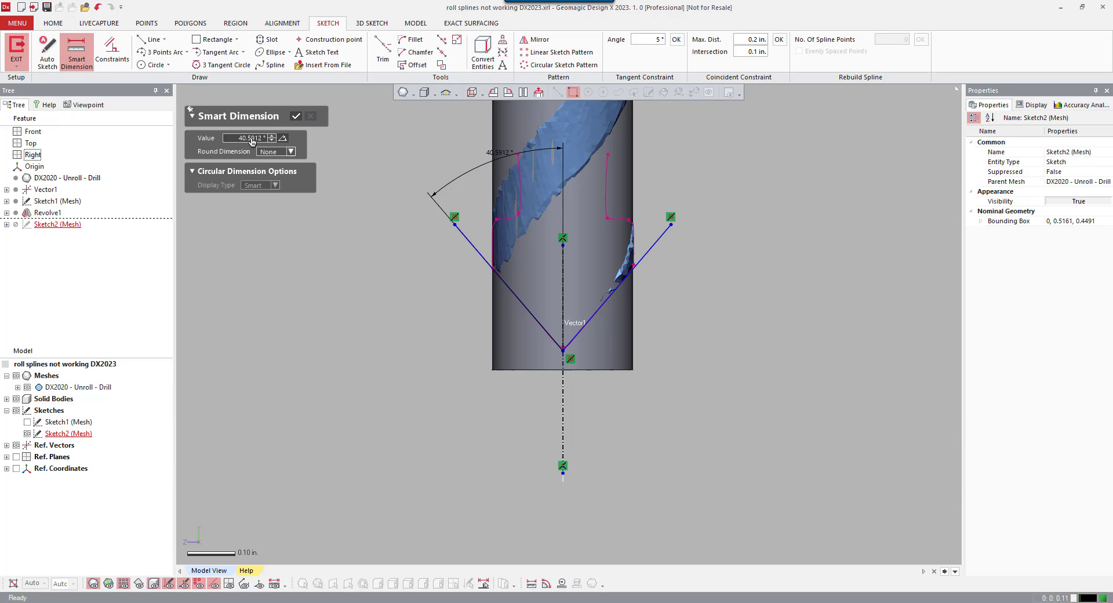
pyautogui.doubleClick(252, 139)
pyautogui.write('40')
pyautogui.press('Return')
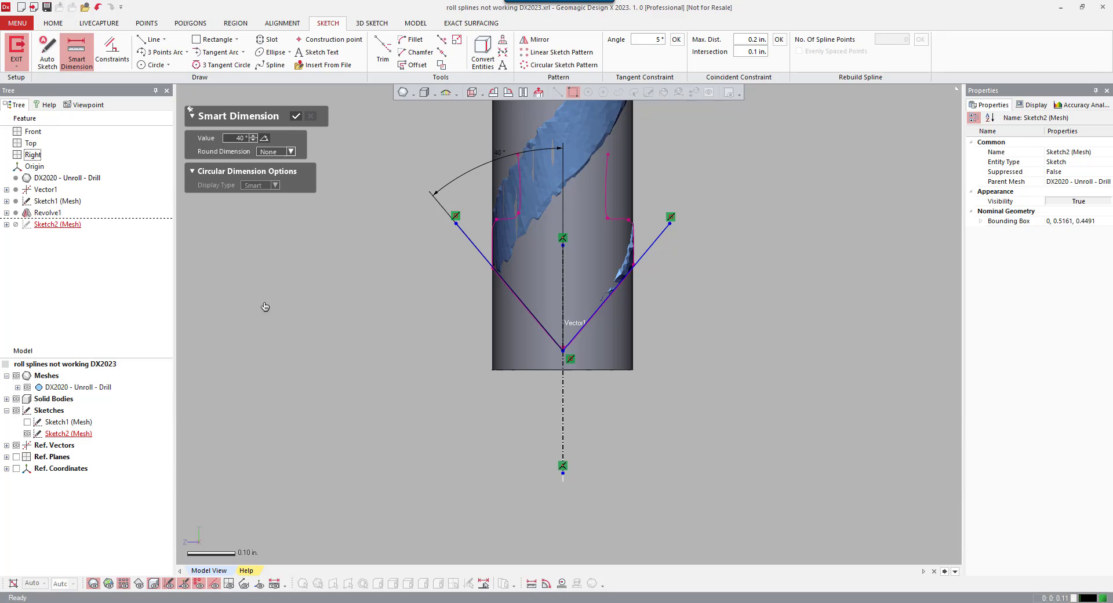
pyautogui.click(296, 117)
pyautogui.rightClick(326, 246)
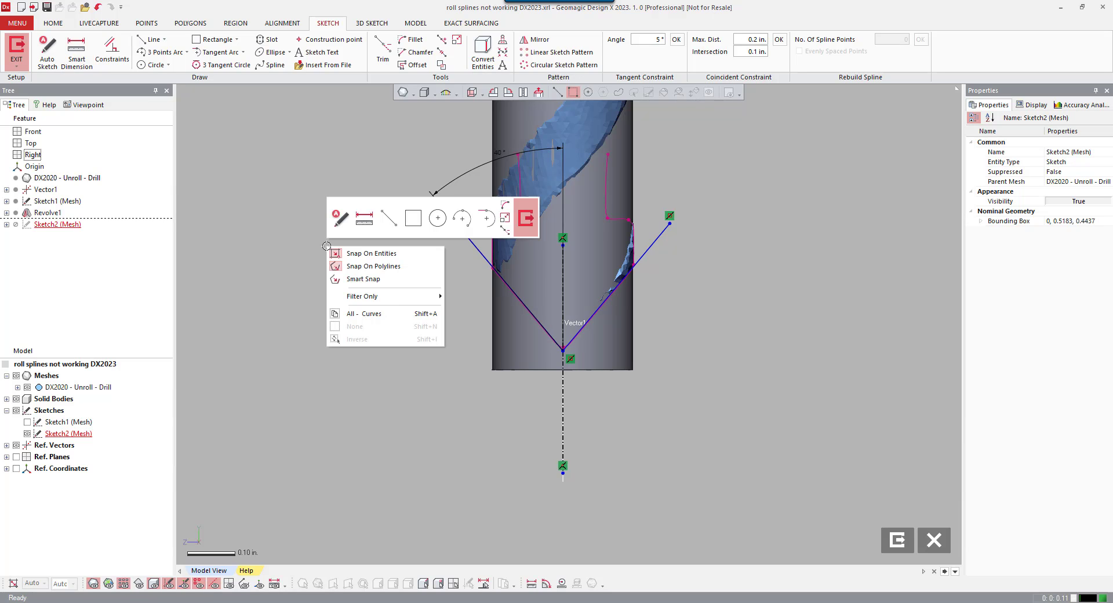
pyautogui.click(532, 228)
# Extrude the V-shaped tip sketch as a surface with the Mid Plane method and a length of 0.445 in
pyautogui.moveTo(575, 437)
pyautogui.mouseDown(button='right')
pyautogui.moveTo(514, 331)
pyautogui.moveTo(410, 440)
pyautogui.moveTo(294, 303)
pyautogui.moveTo(244, 298)
pyautogui.moveTo(256, 249)
pyautogui.mouseUp(button='right')
pyautogui.rightClick(262, 226)
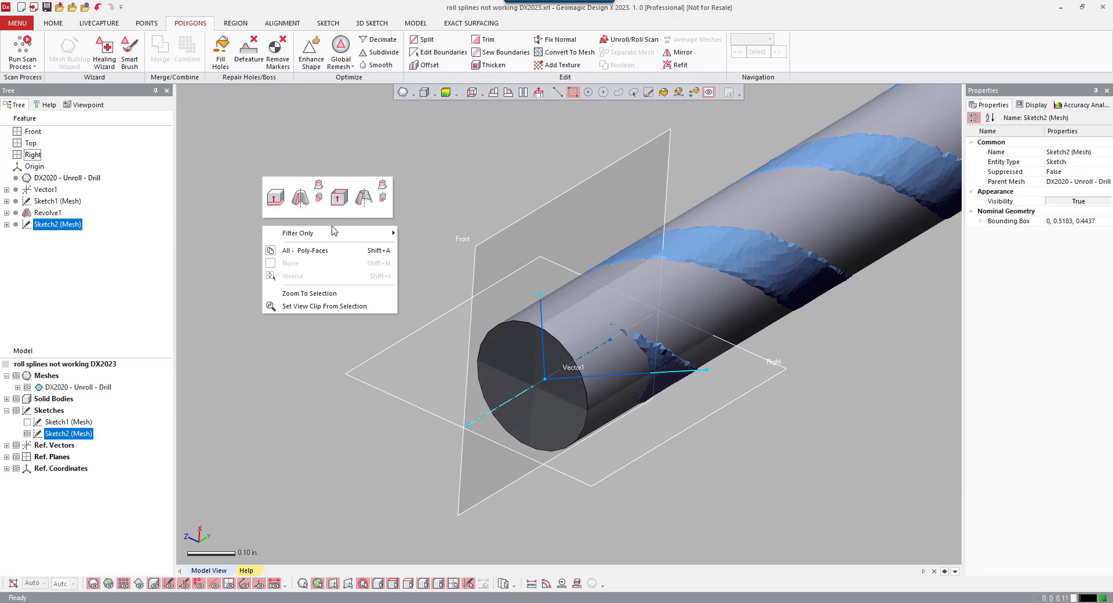
pyautogui.click(340, 197)
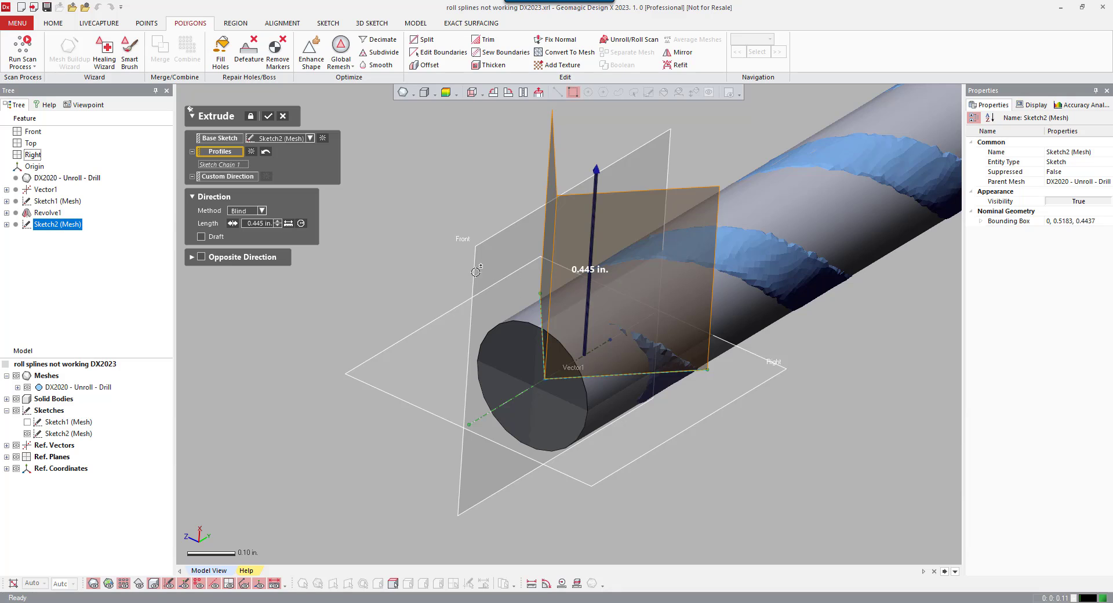
pyautogui.click(262, 211)
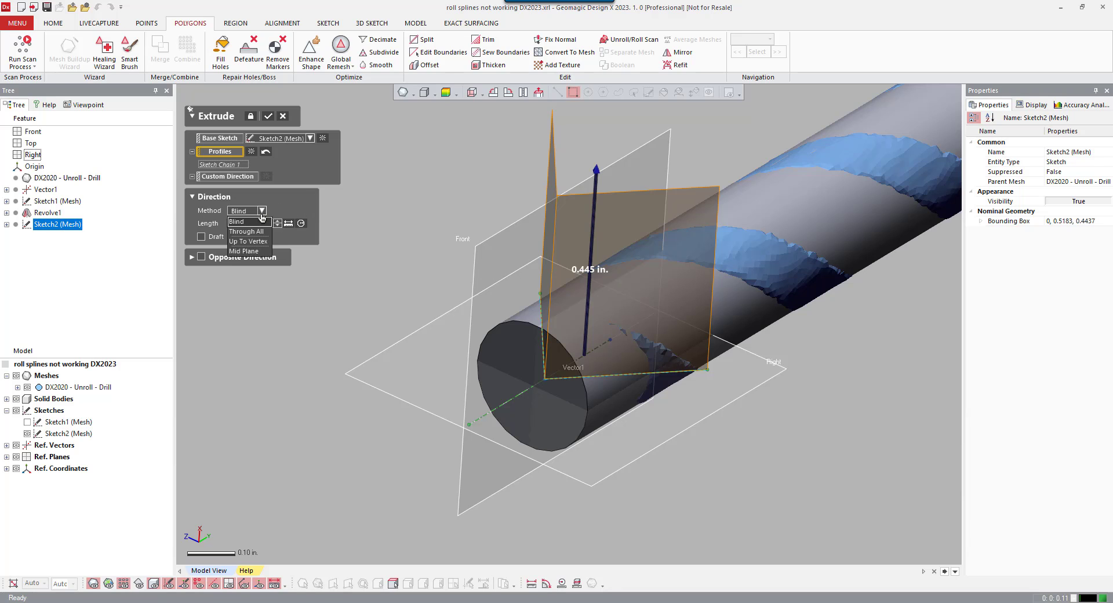
pyautogui.click(255, 254)
pyautogui.moveTo(617, 359); pyautogui.dragTo(593, 297, button='right')
pyautogui.scroll(1, 320, 219)
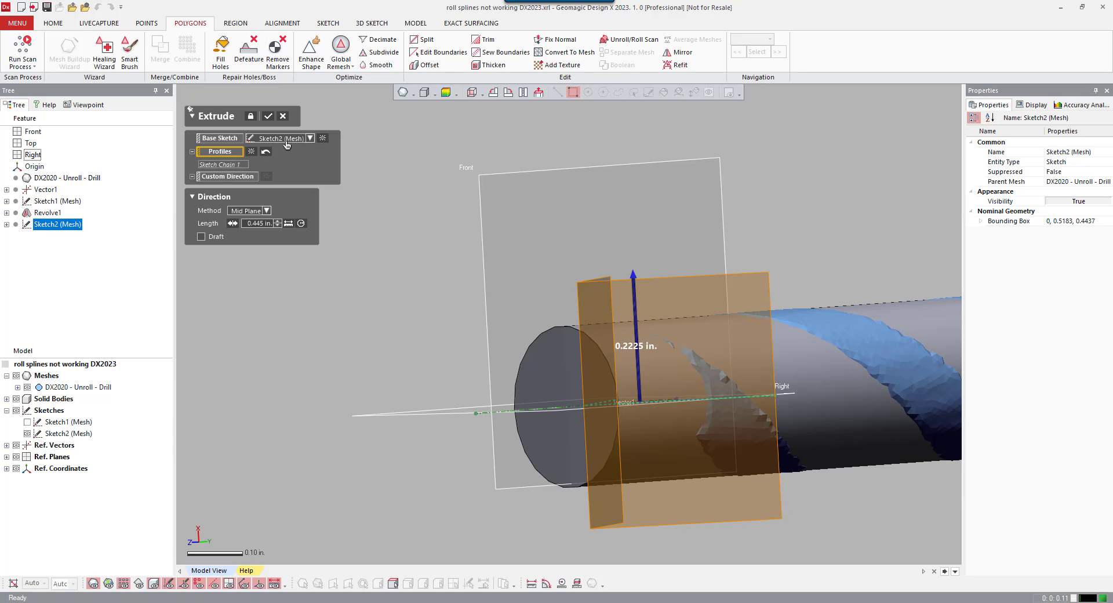
pyautogui.click(269, 117)
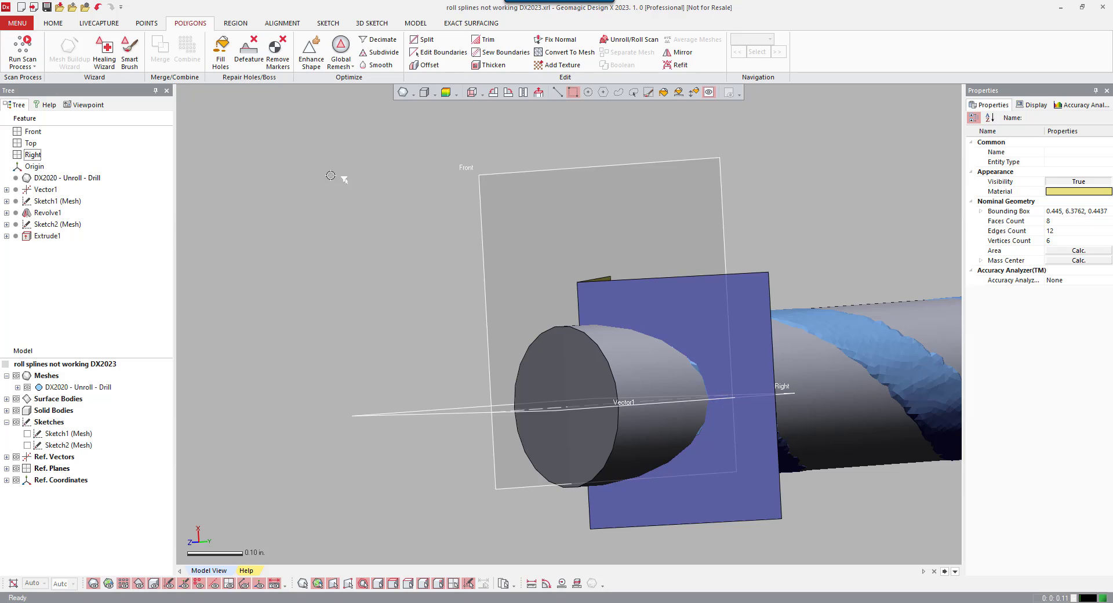
# Cut the revolved drill body with the extruded V-shaped surface, keeping the long shank side as the remaining body
pyautogui.moveTo(443, 203)
pyautogui.mouseDown(button='right')
pyautogui.moveTo(593, 282)
pyautogui.moveTo(573, 281)
pyautogui.mouseUp(button='right')
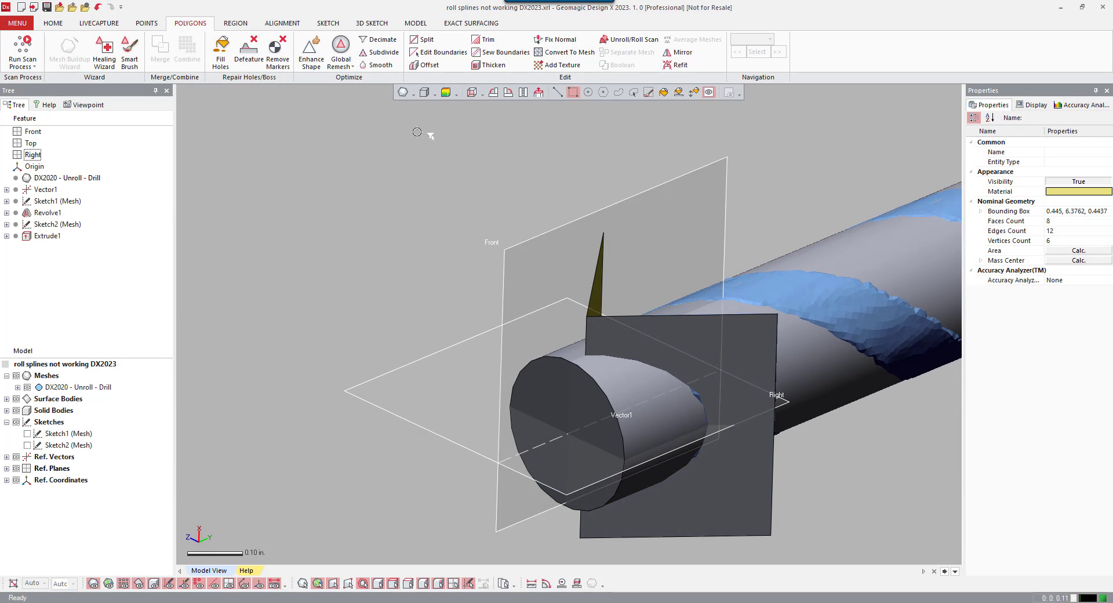
pyautogui.click(416, 23)
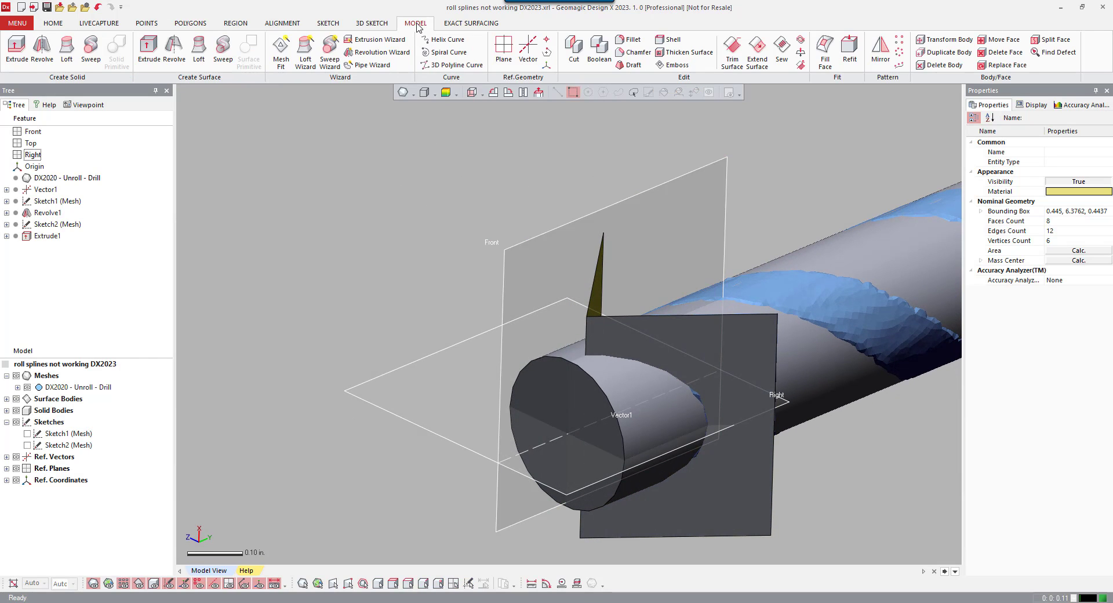
pyautogui.click(573, 51)
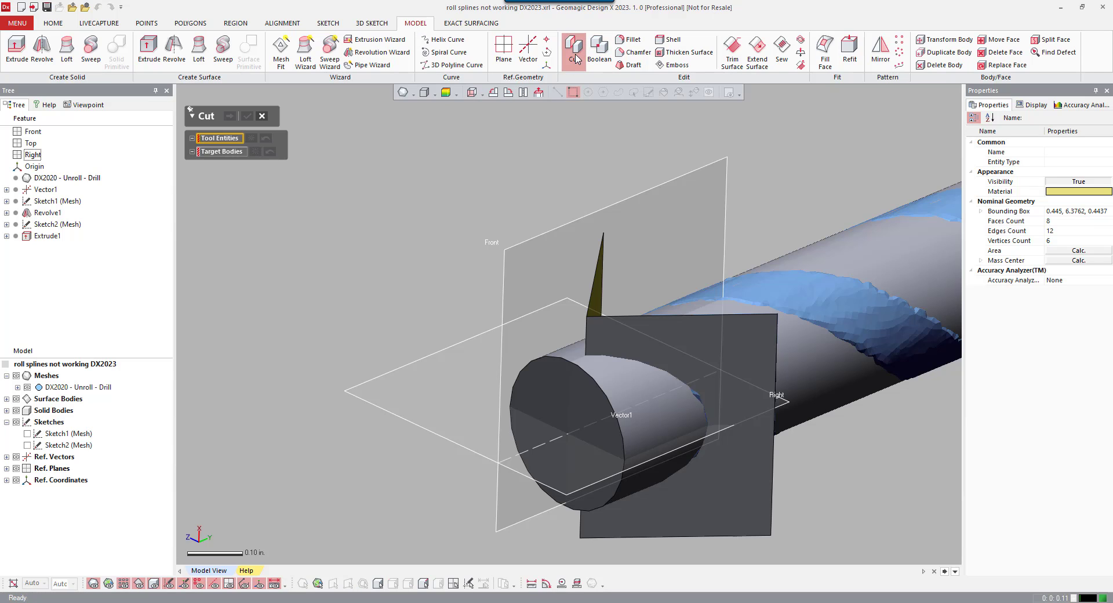
pyautogui.click(623, 321)
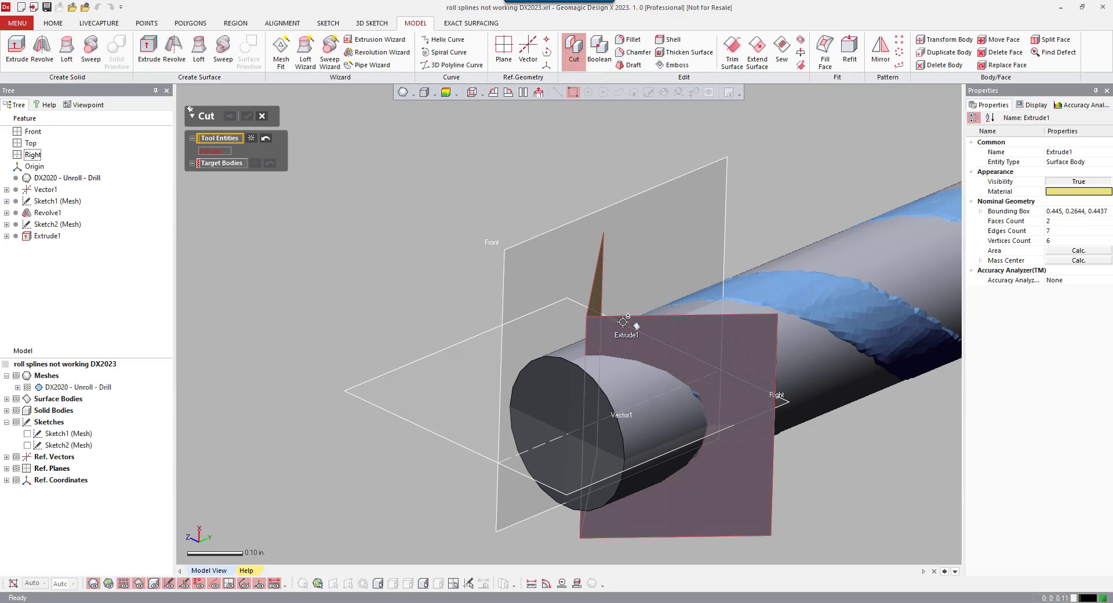
pyautogui.click(221, 162)
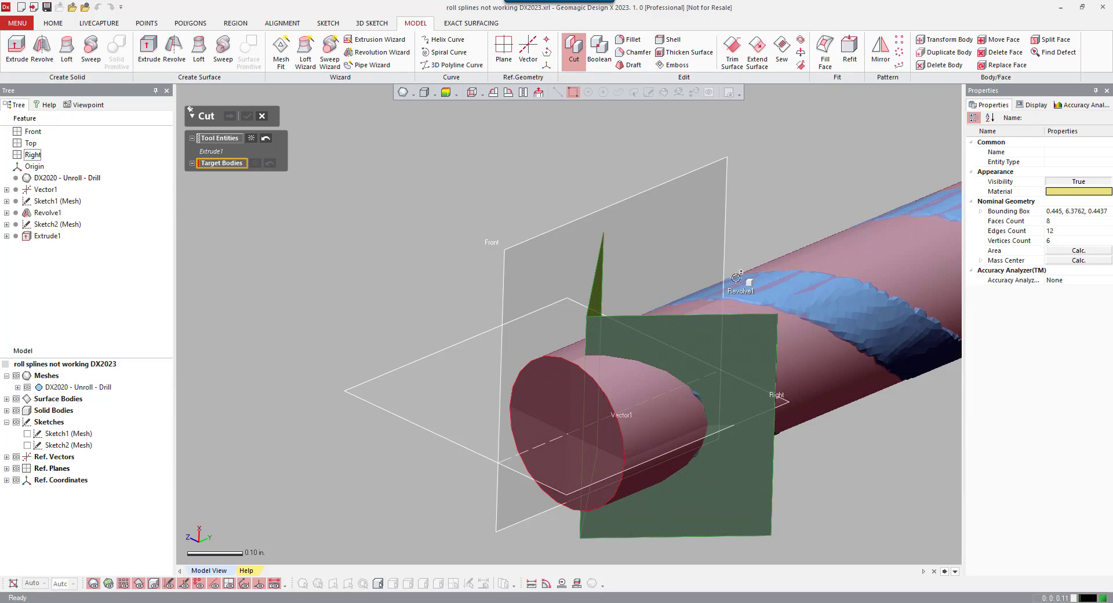
pyautogui.click(649, 359)
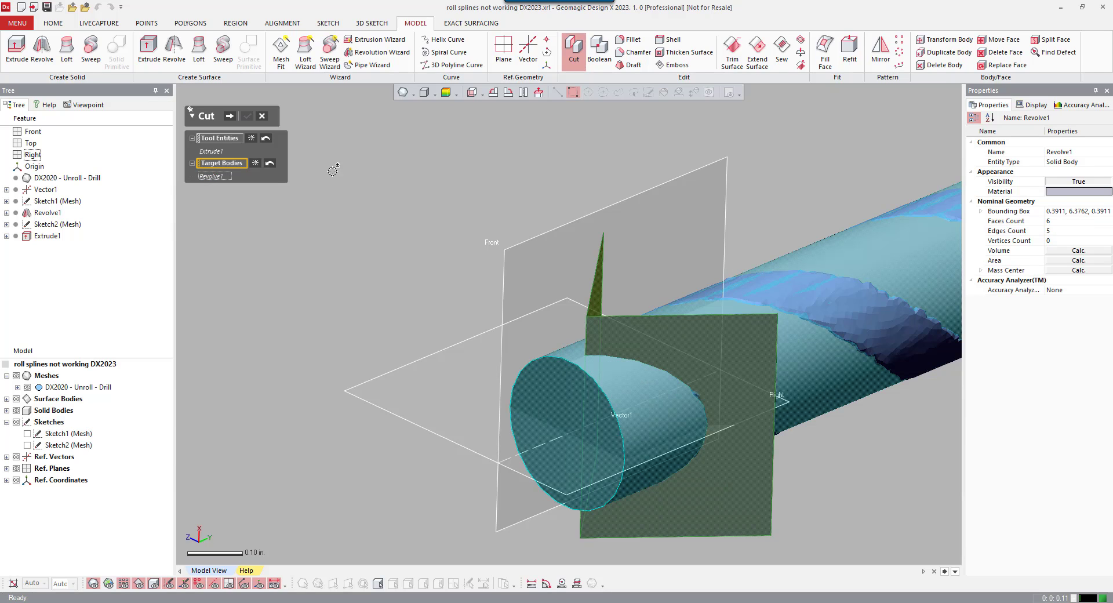
pyautogui.click(230, 117)
pyautogui.click(666, 339)
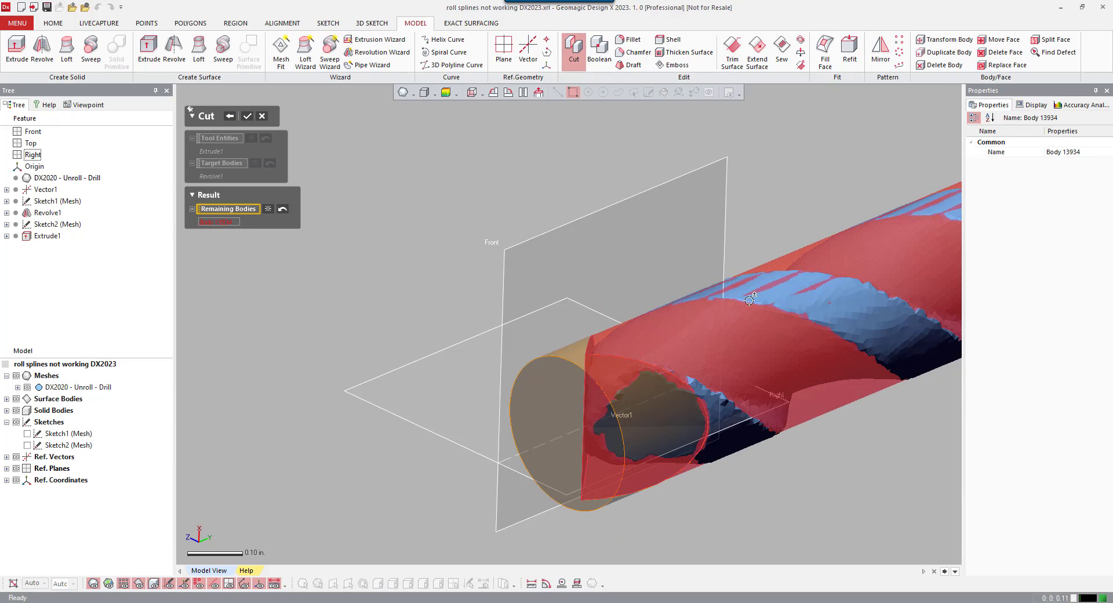
pyautogui.click(249, 117)
# Create a planar mesh sketch on the Front plane at 0 in. offset, limiting the section range to the drill tip
pyautogui.scroll(-3, 745, 473)
pyautogui.moveTo(745, 473); pyautogui.dragTo(711, 476, button='right')
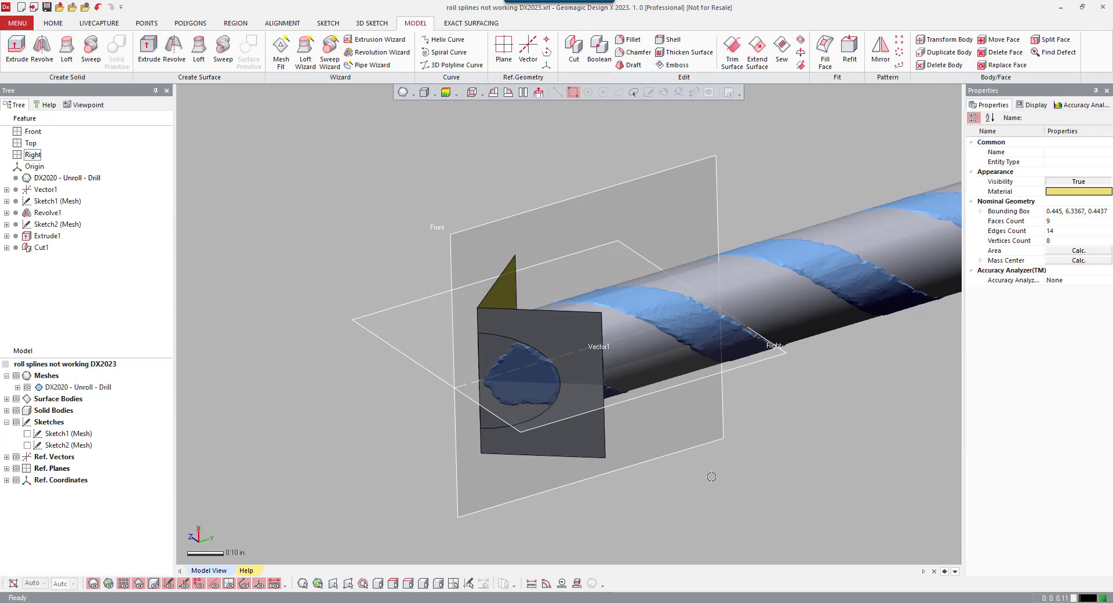
pyautogui.rightClick(770, 453)
pyautogui.click(784, 425)
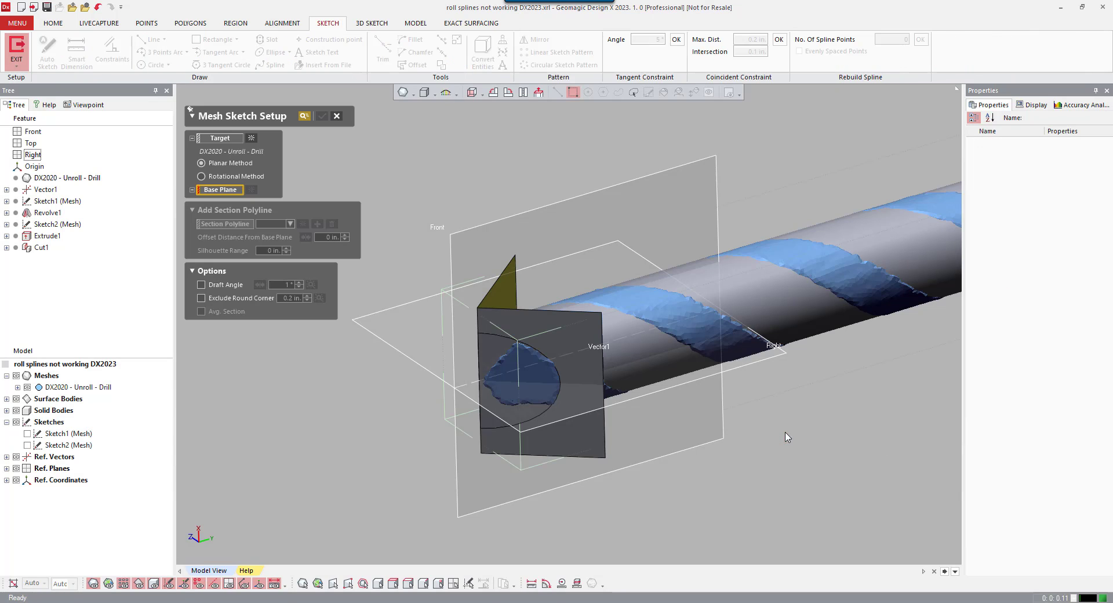
pyautogui.click(679, 214)
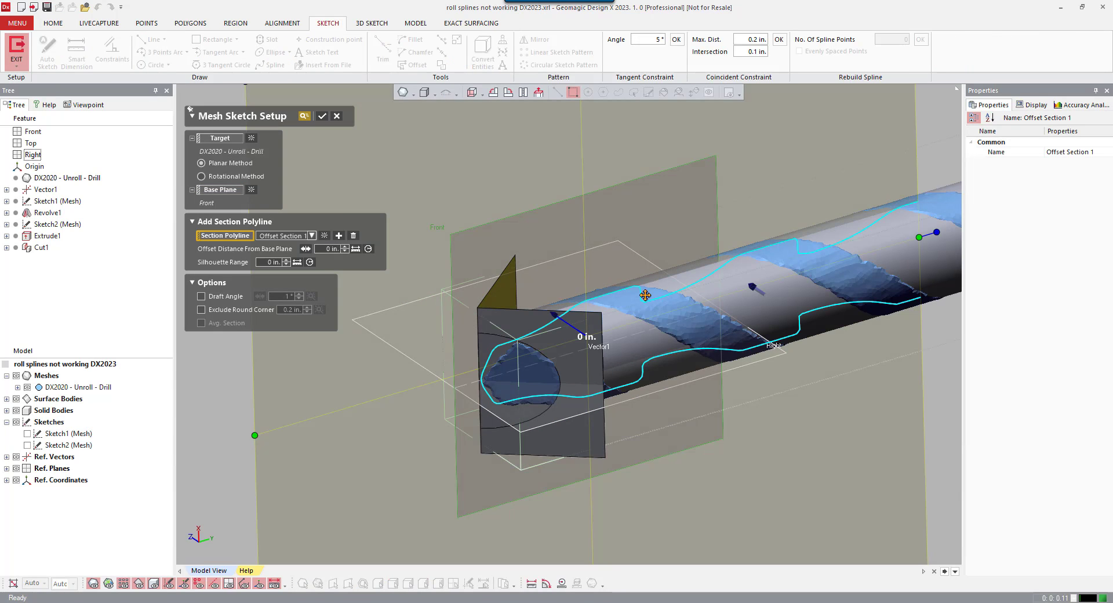
pyautogui.moveTo(918, 237); pyautogui.dragTo(591, 335)
pyautogui.click(323, 117)
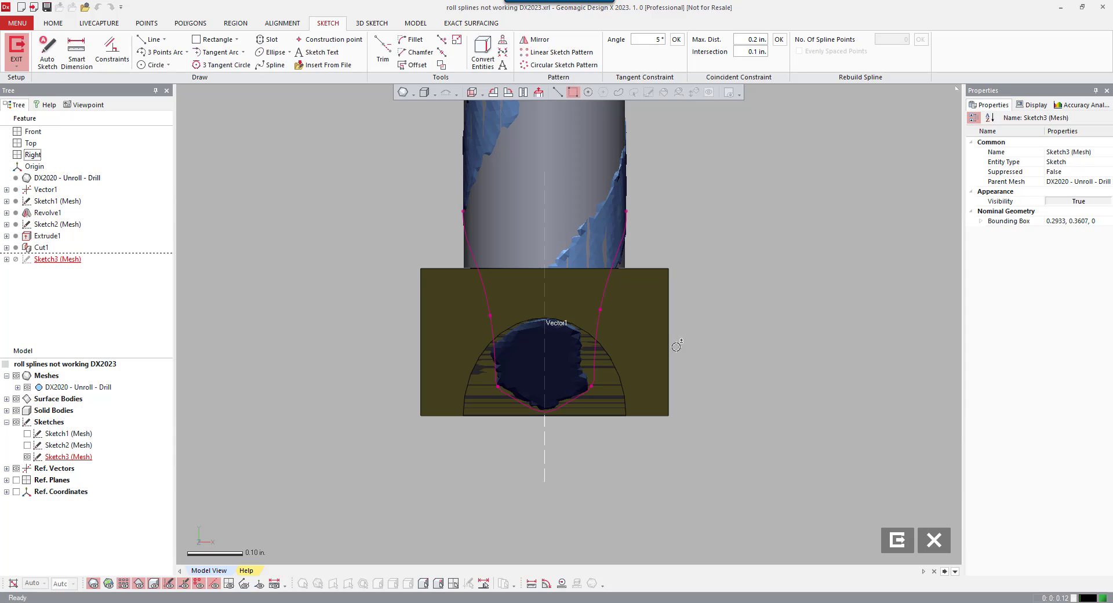
# Hide the surface bodies, solid bodies and mesh so only the tip's section polyline and Vector1 are shown
pyautogui.hotkey('ctrl', '4')
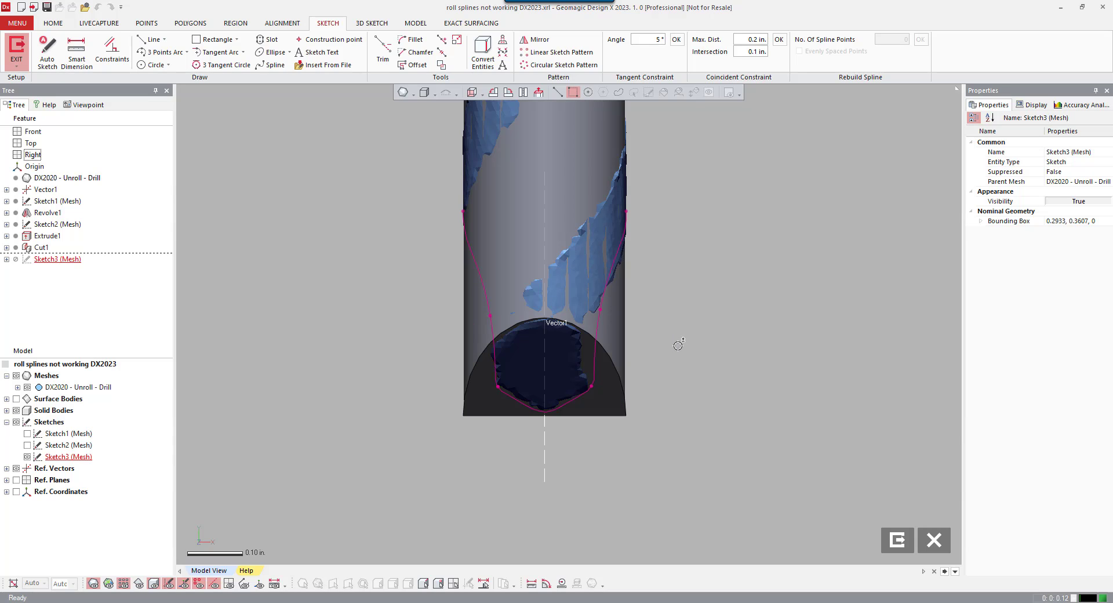
pyautogui.hotkey('ctrl', '5')
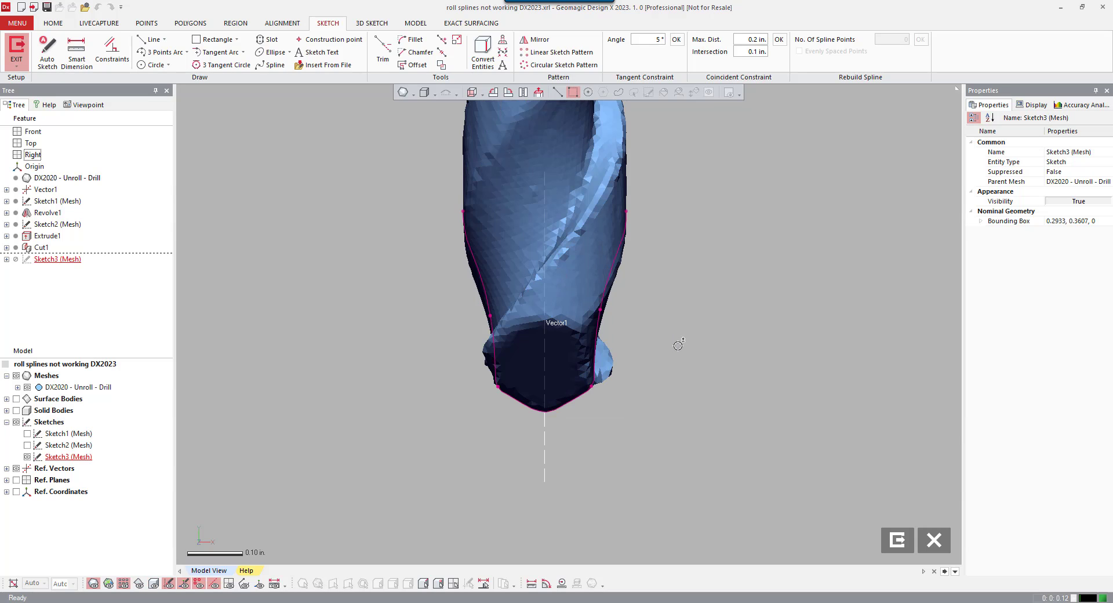
pyautogui.hotkey('ctrl', '1')
pyautogui.scroll(5, 568, 385)
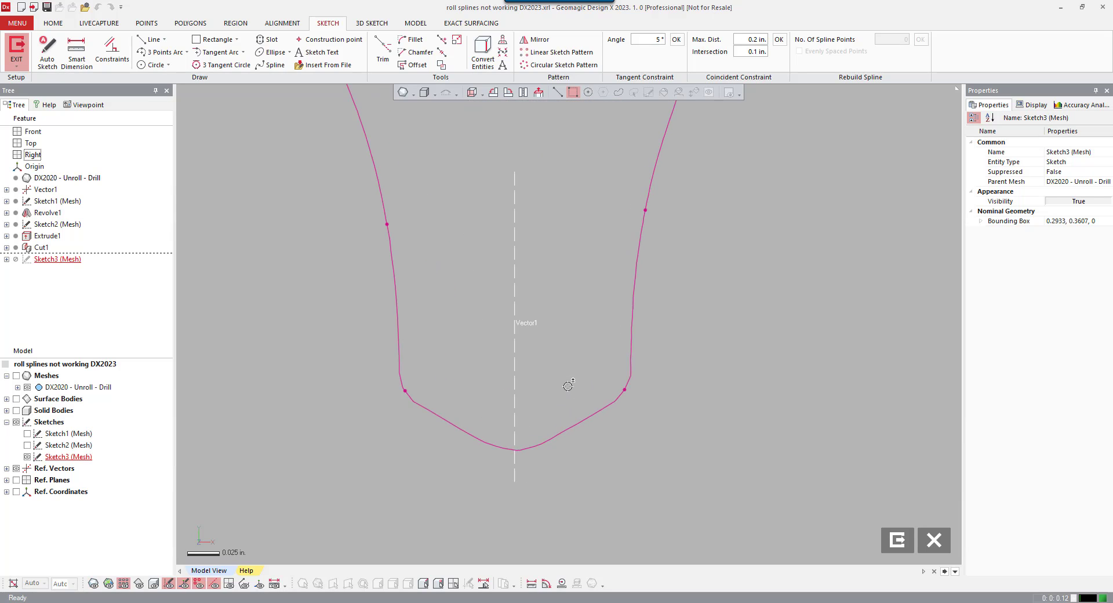
pyautogui.moveTo(574, 375); pyautogui.dragTo(634, 299, button='middle')
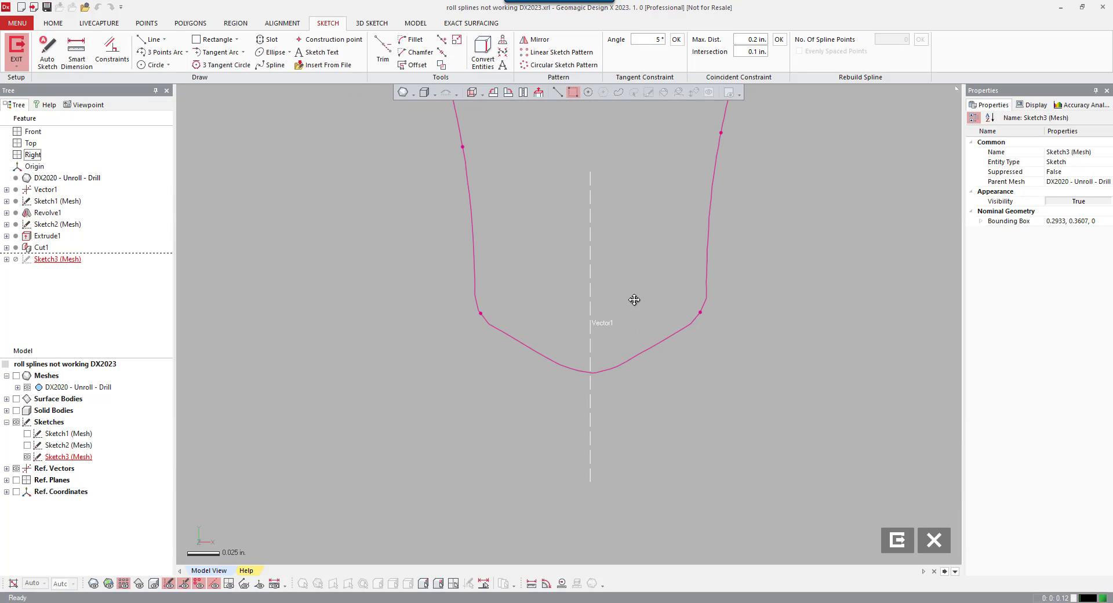
# Draw a vertical construction line downward from just below the tip section, aligned with Vector1
pyautogui.rightClick(355, 355)
pyautogui.click(413, 328)
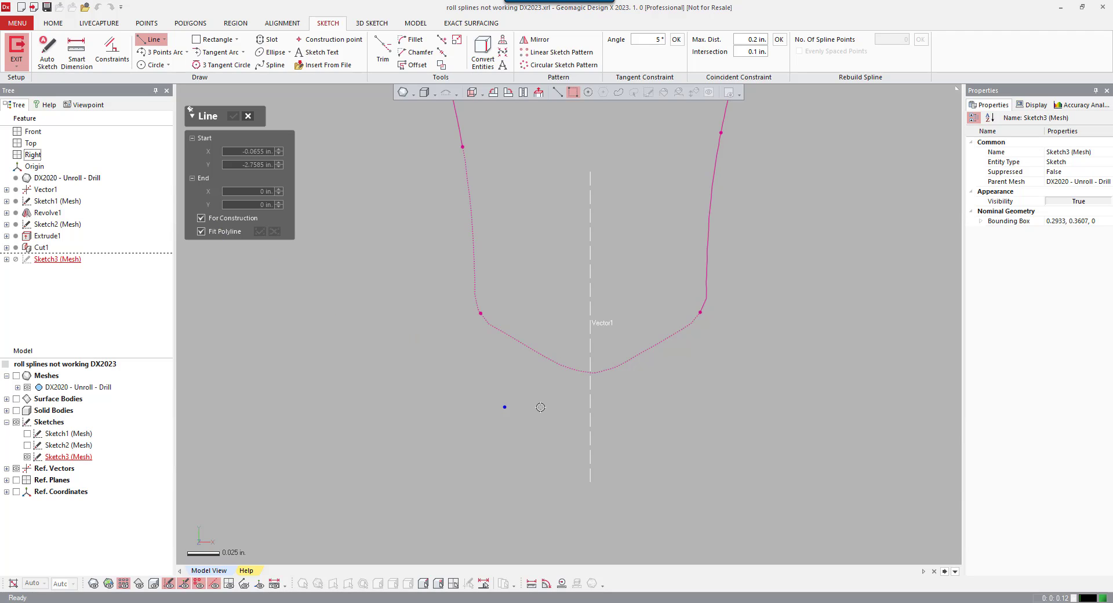
pyautogui.click(590, 381)
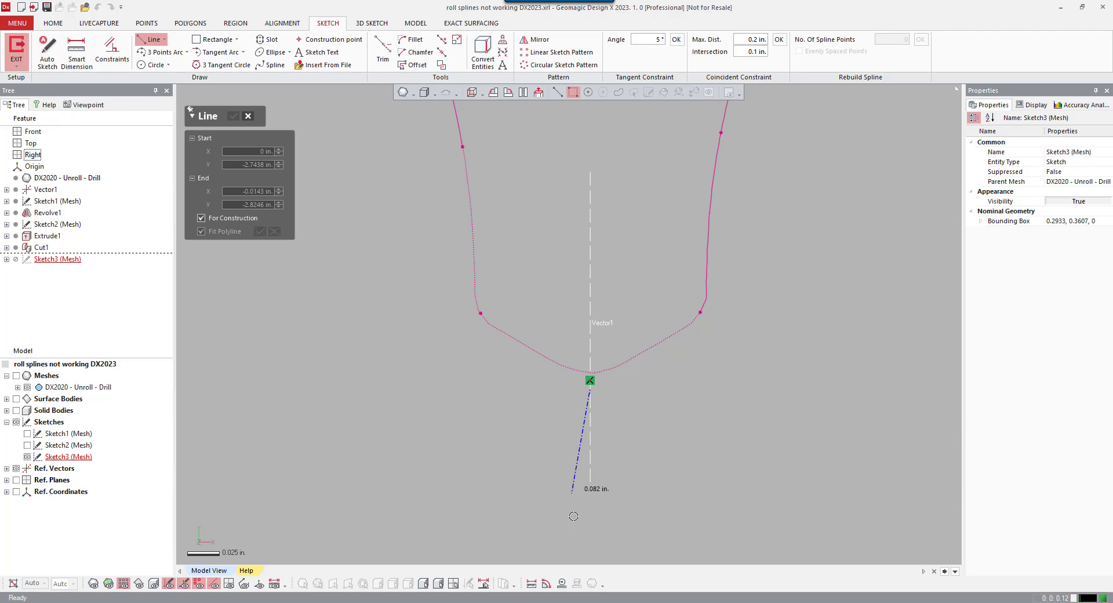
pyautogui.click(592, 534)
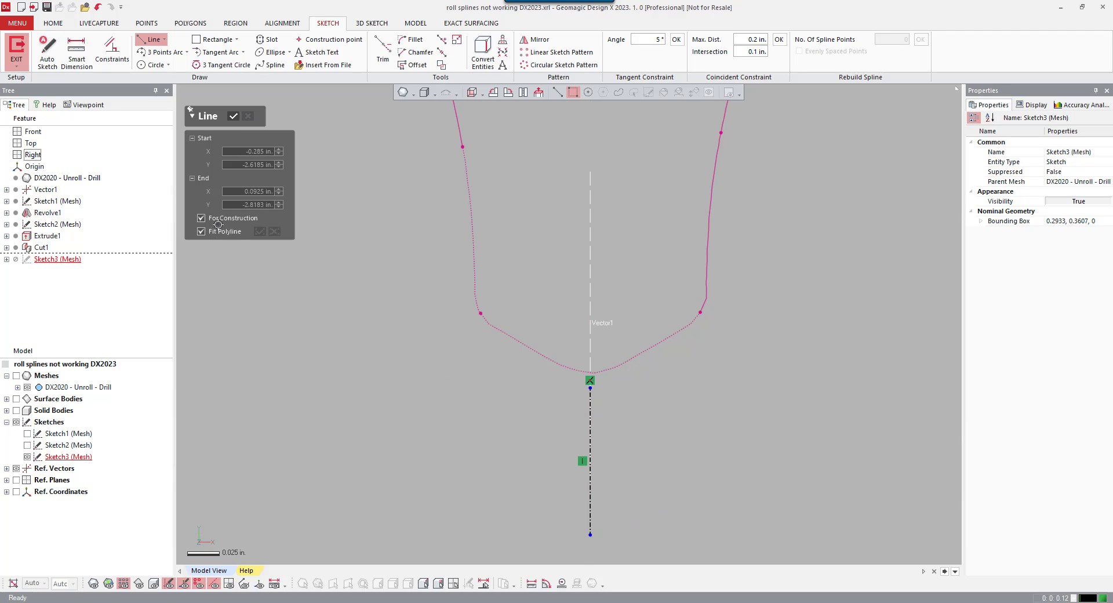
# Draw a regular, non-construction line about 0.06 in. long along the left sloping edge of the tip polyline
pyautogui.click(218, 218)
pyautogui.click(494, 326)
pyautogui.click(564, 366)
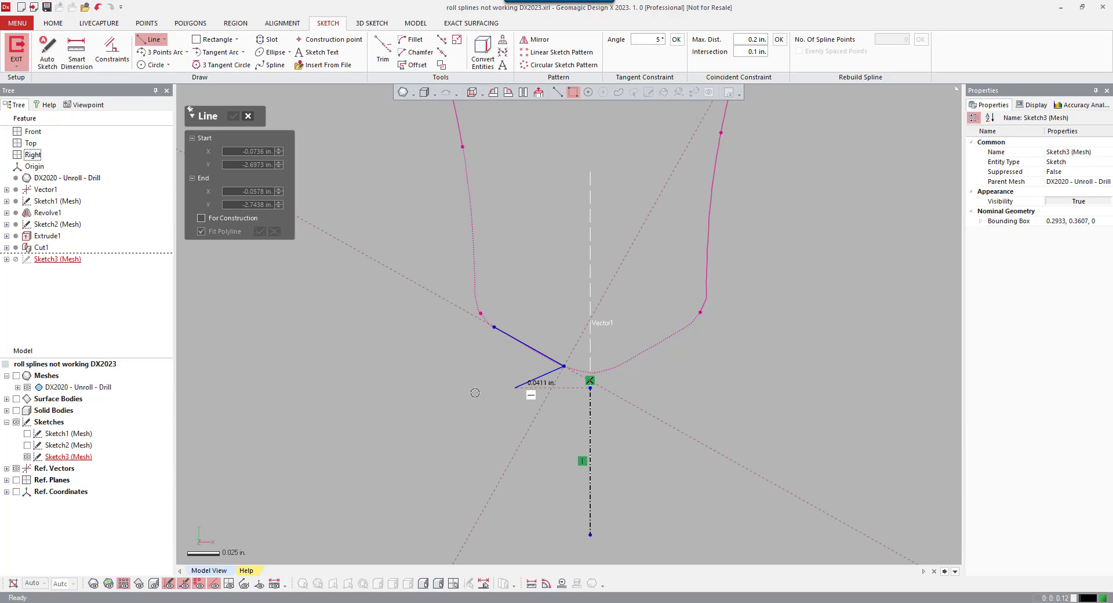
pyautogui.rightClick(390, 365)
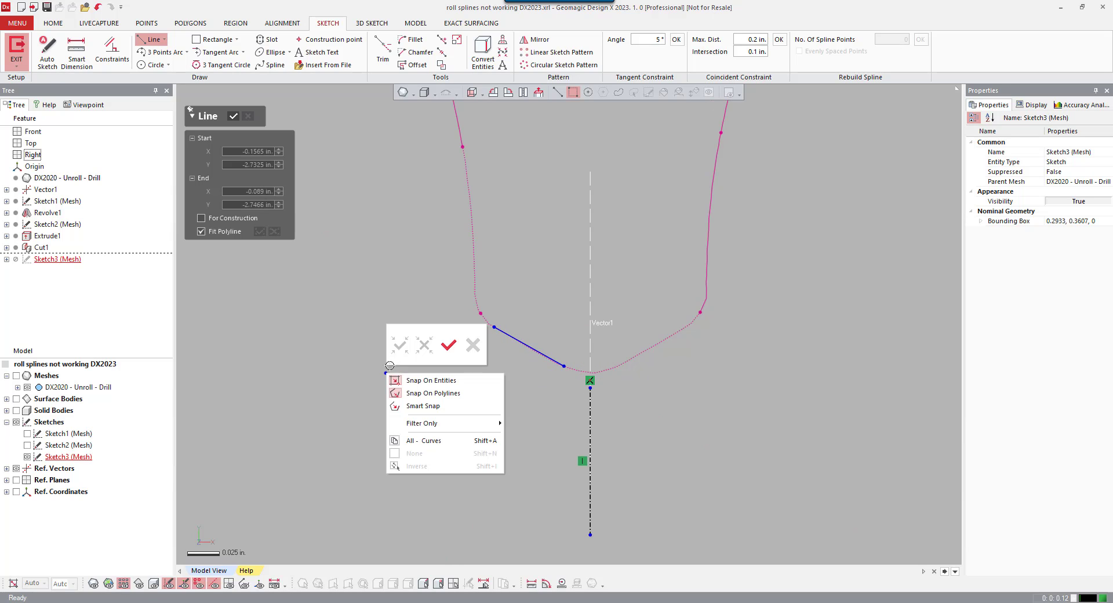
pyautogui.click(445, 347)
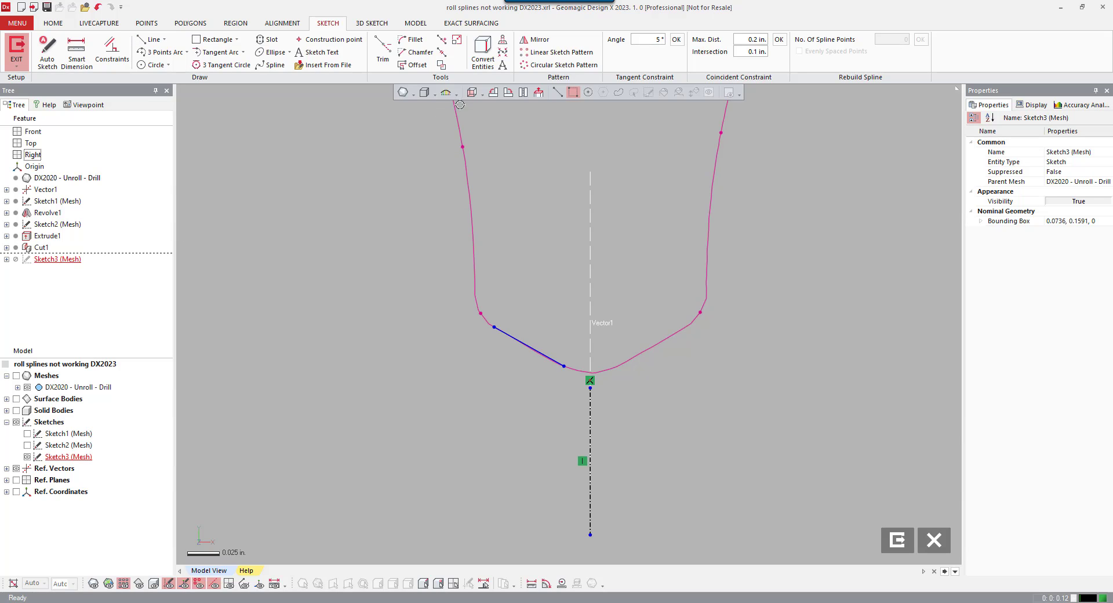
# Dimension the angle between the sloping line and the vertical construction line, setting it to 60°
pyautogui.rightClick(378, 177)
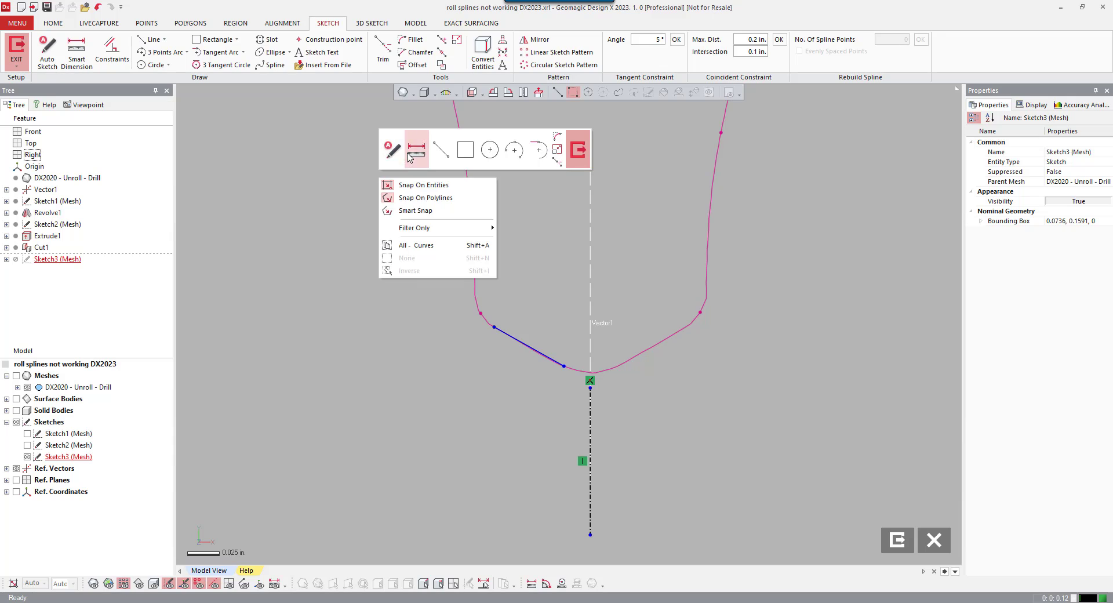
pyautogui.click(409, 155)
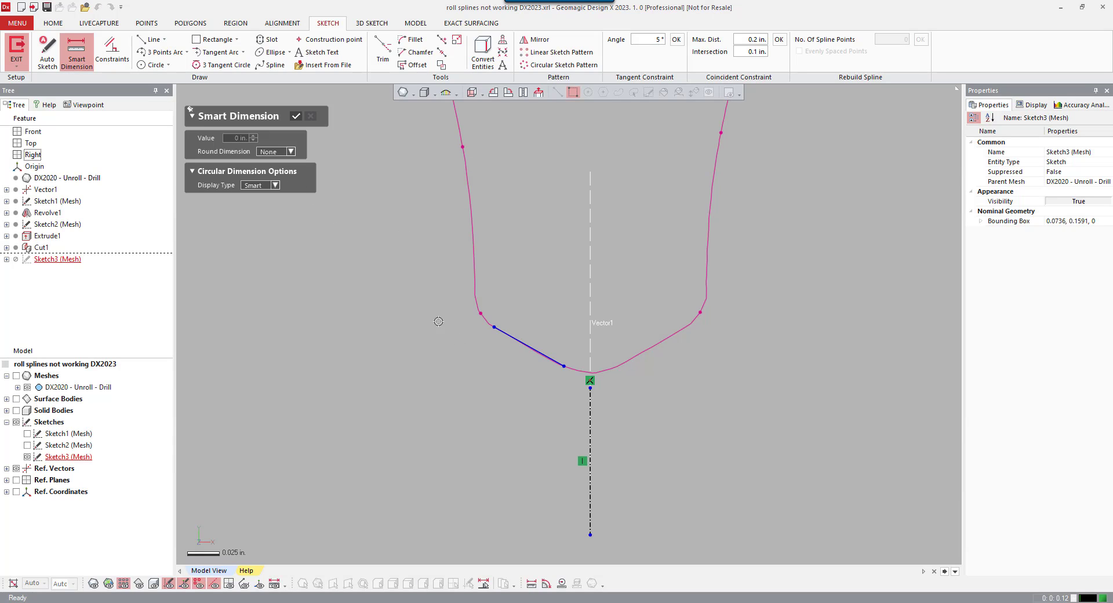
pyautogui.click(590, 395)
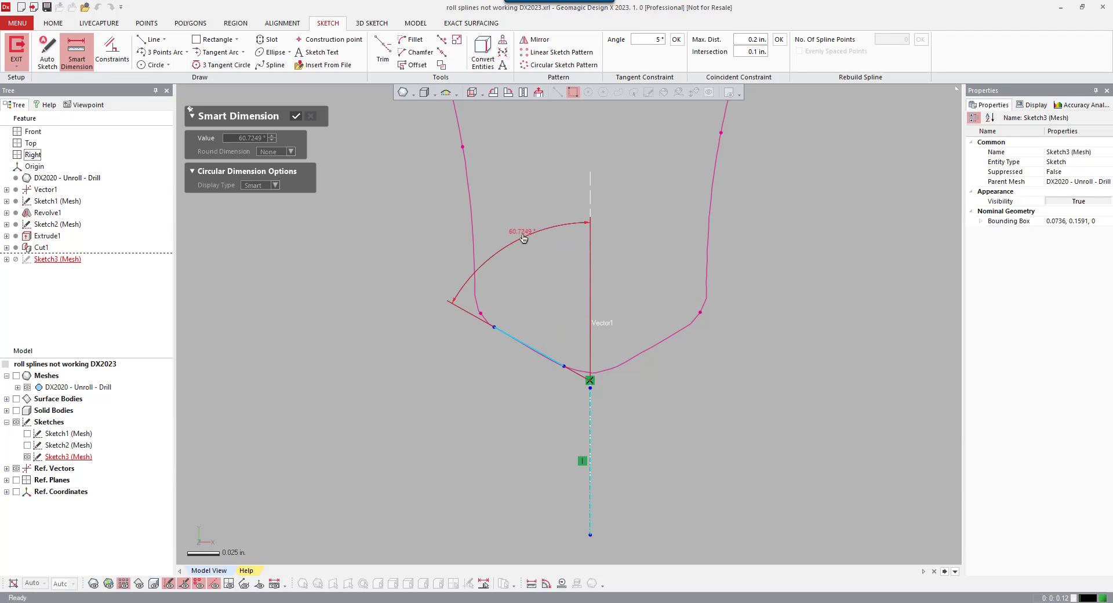
pyautogui.click(523, 229)
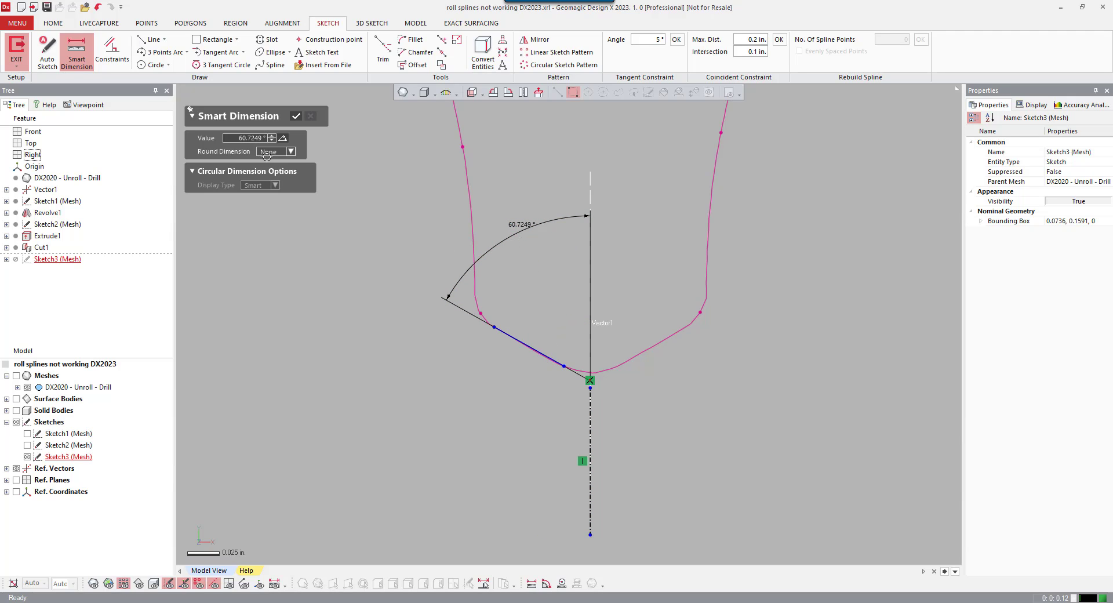
pyautogui.click(249, 139)
pyautogui.write('60')
pyautogui.press('Return')
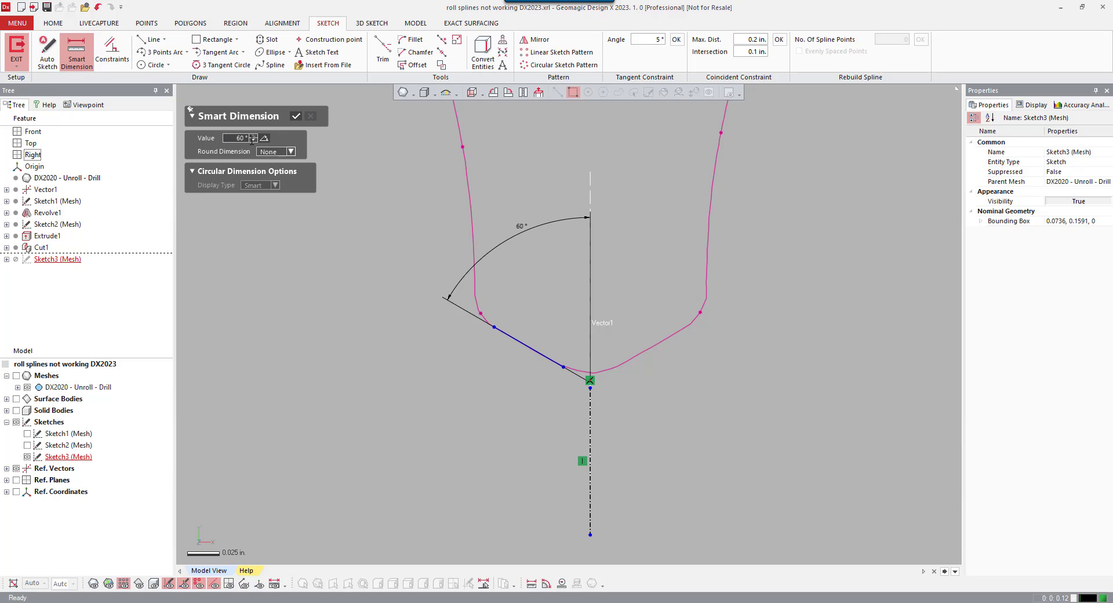
pyautogui.click(297, 117)
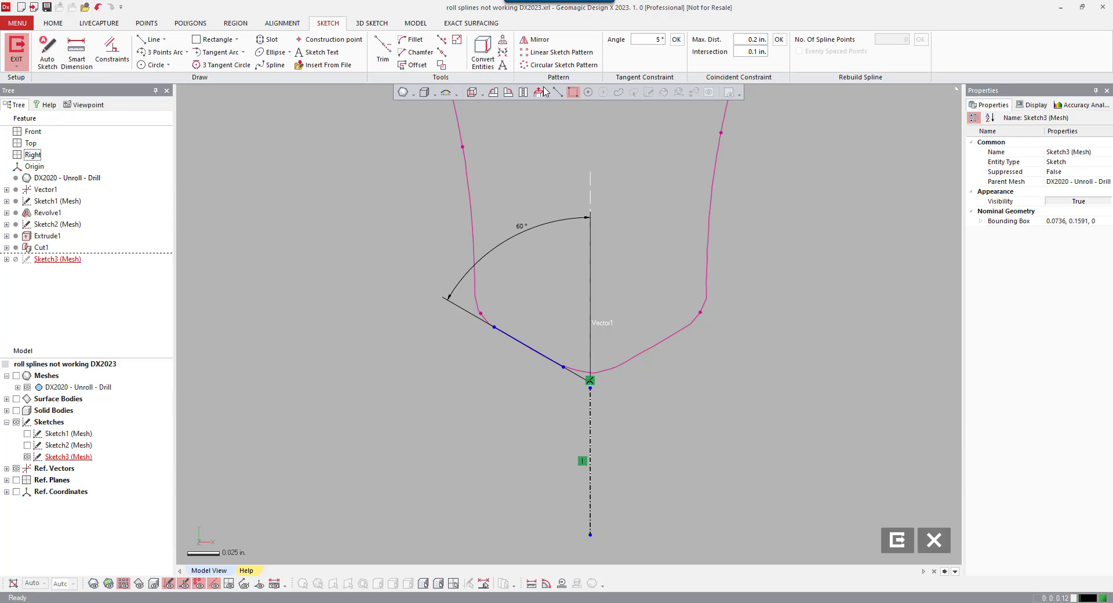
# Mirror the sloping line about the vertical construction line
pyautogui.click(536, 39)
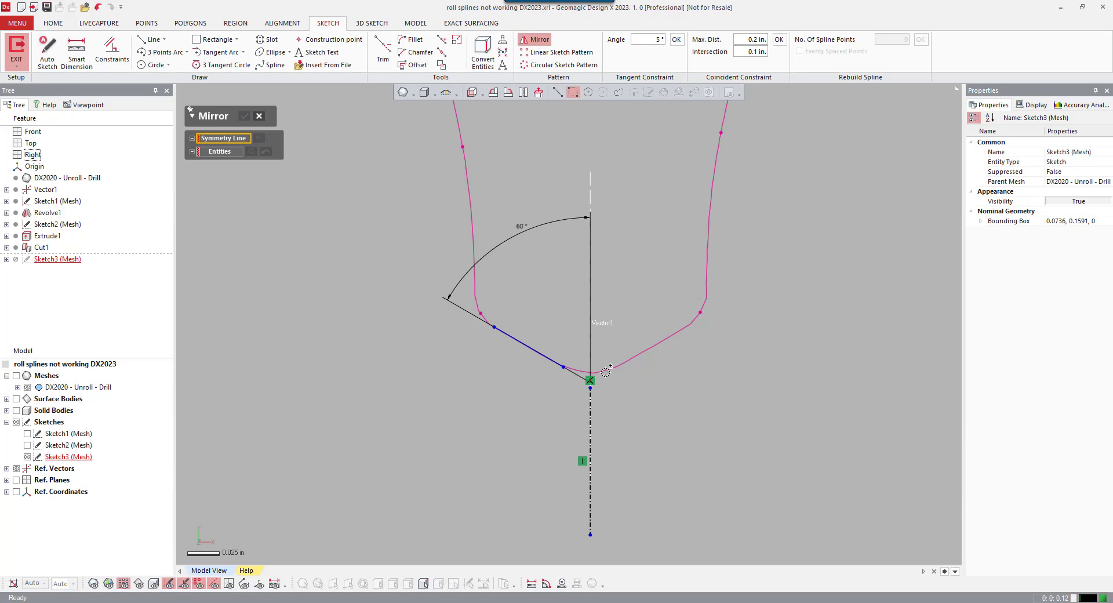
pyautogui.click(590, 406)
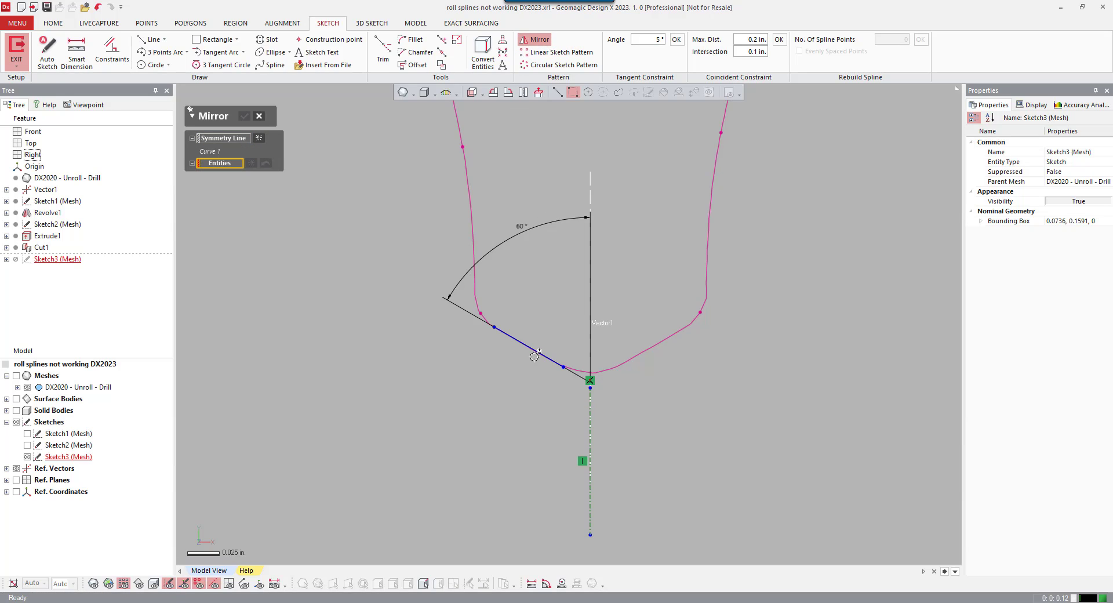
pyautogui.click(535, 355)
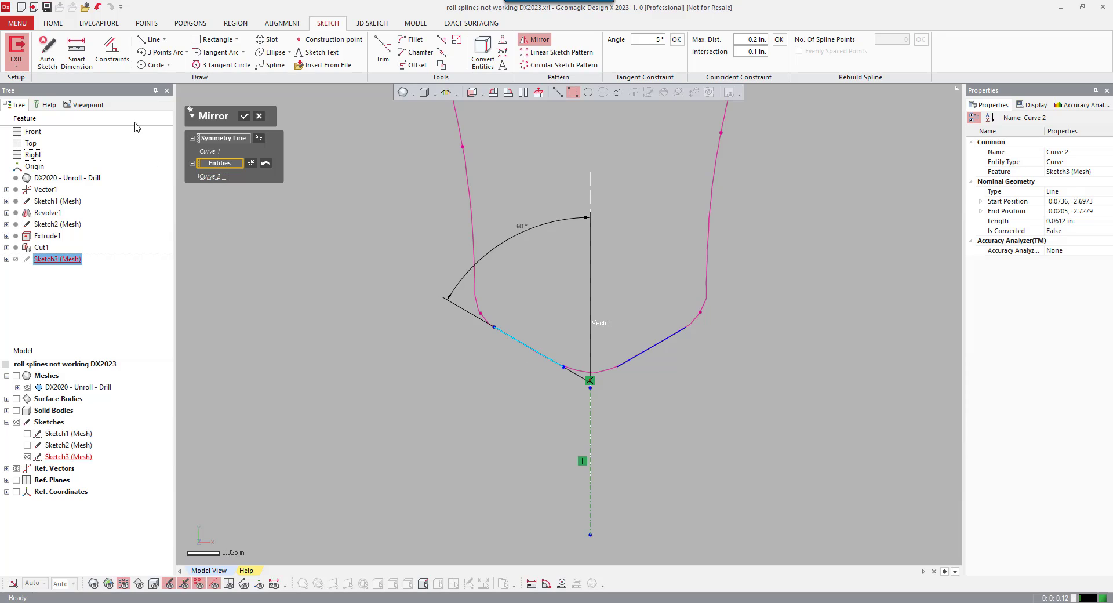
pyautogui.click(244, 118)
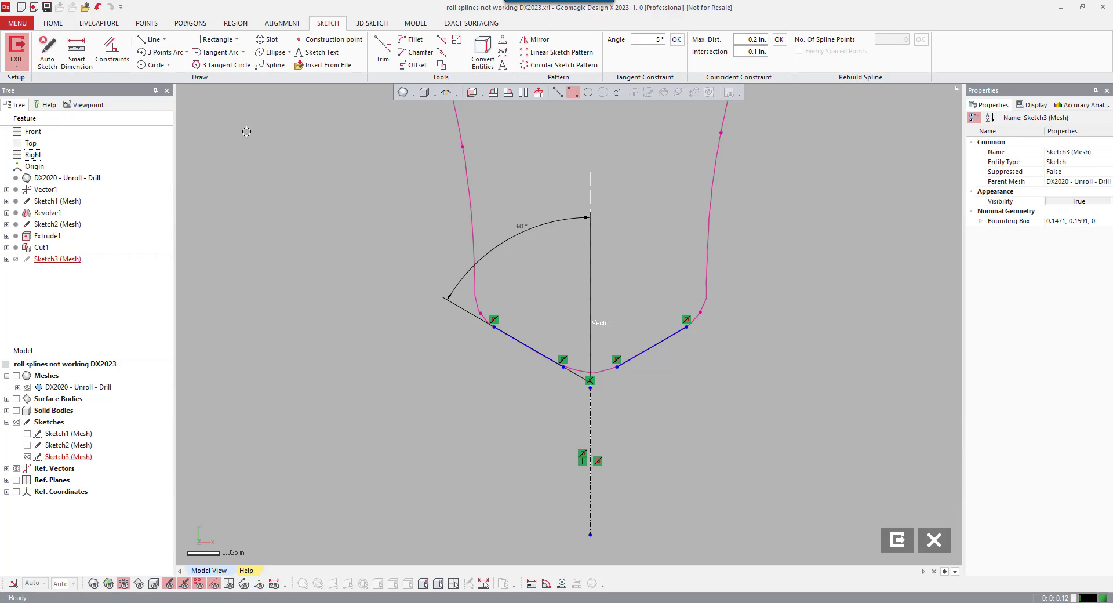
# Resize the sloping line at its outer end so it extends beyond the tip section, about 0.155 in. long
pyautogui.rightClick(295, 257)
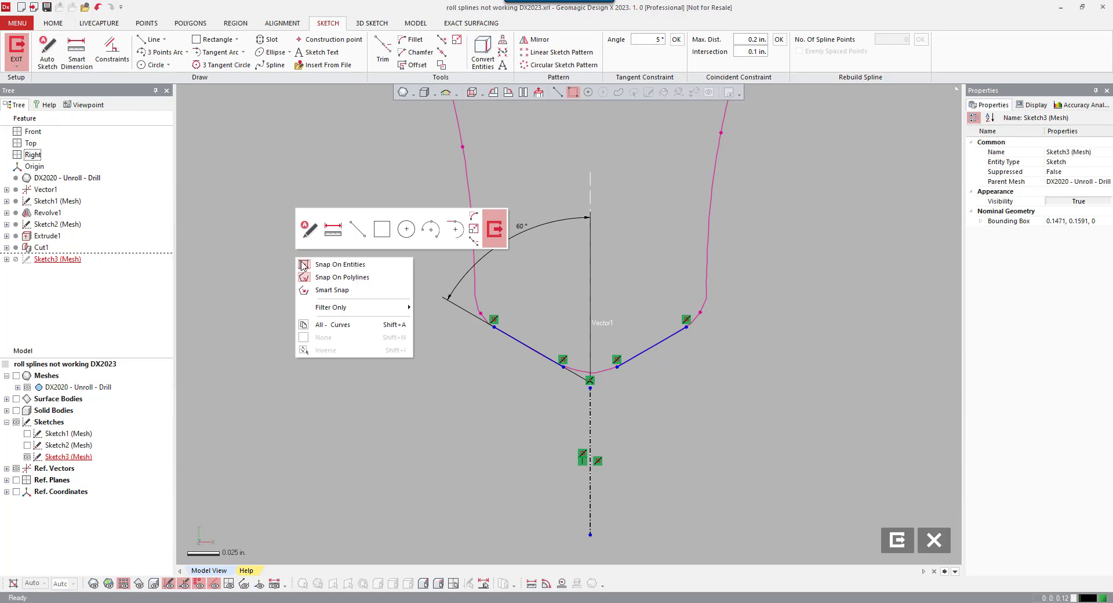
pyautogui.click(475, 232)
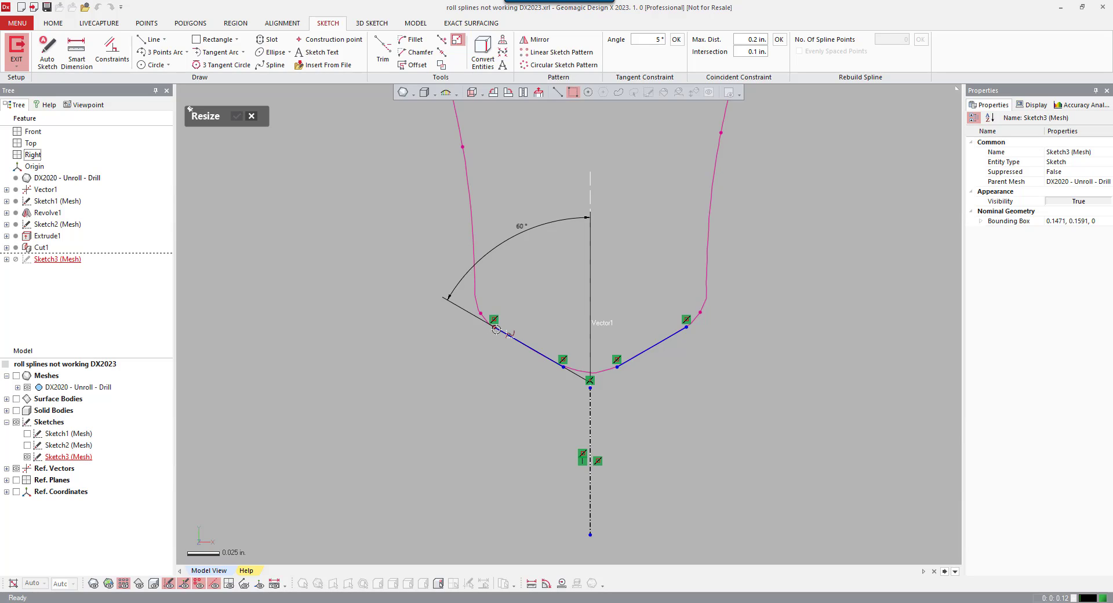
pyautogui.moveTo(496, 329); pyautogui.dragTo(388, 265)
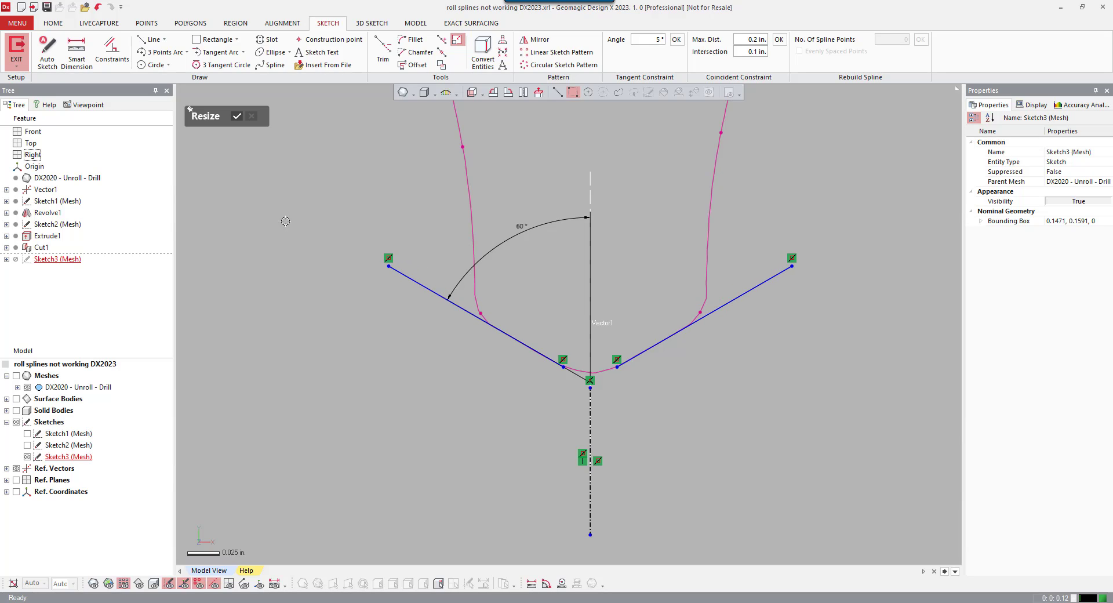
pyautogui.rightClick(274, 201)
pyautogui.click(288, 173)
# Join the two sloping lines into a V at the centerline with Corner Trim and exit the sketch
pyautogui.rightClick(276, 208)
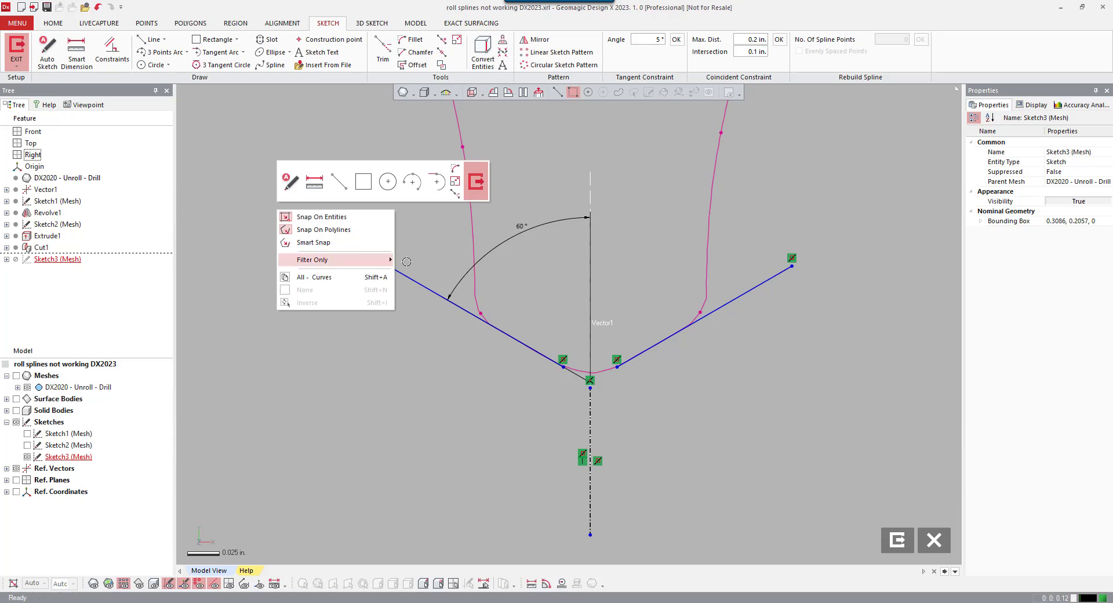
pyautogui.click(455, 193)
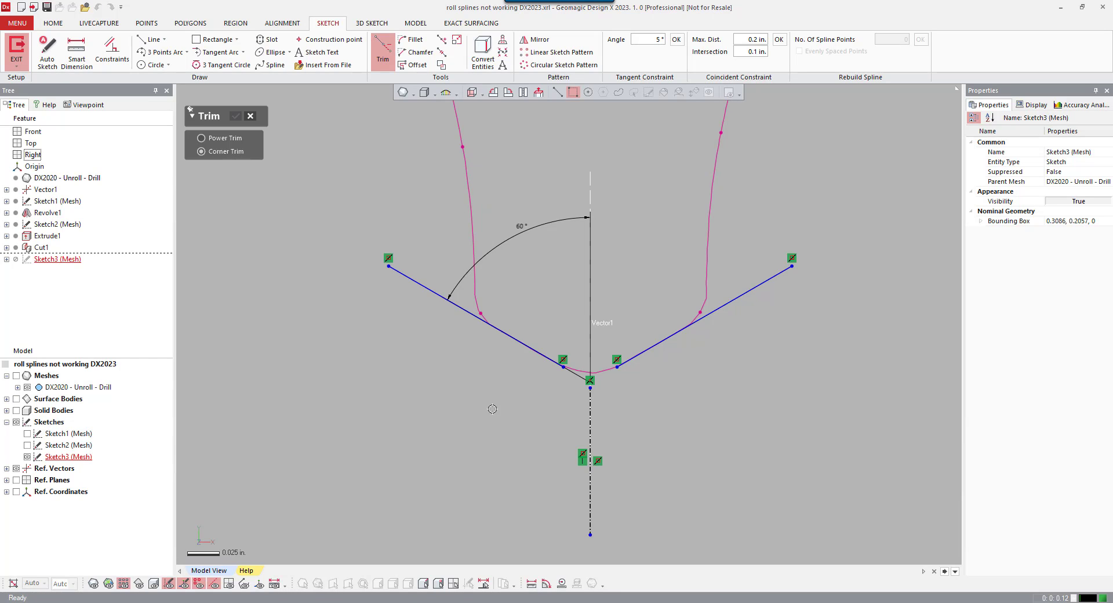
pyautogui.click(525, 345)
pyautogui.click(645, 351)
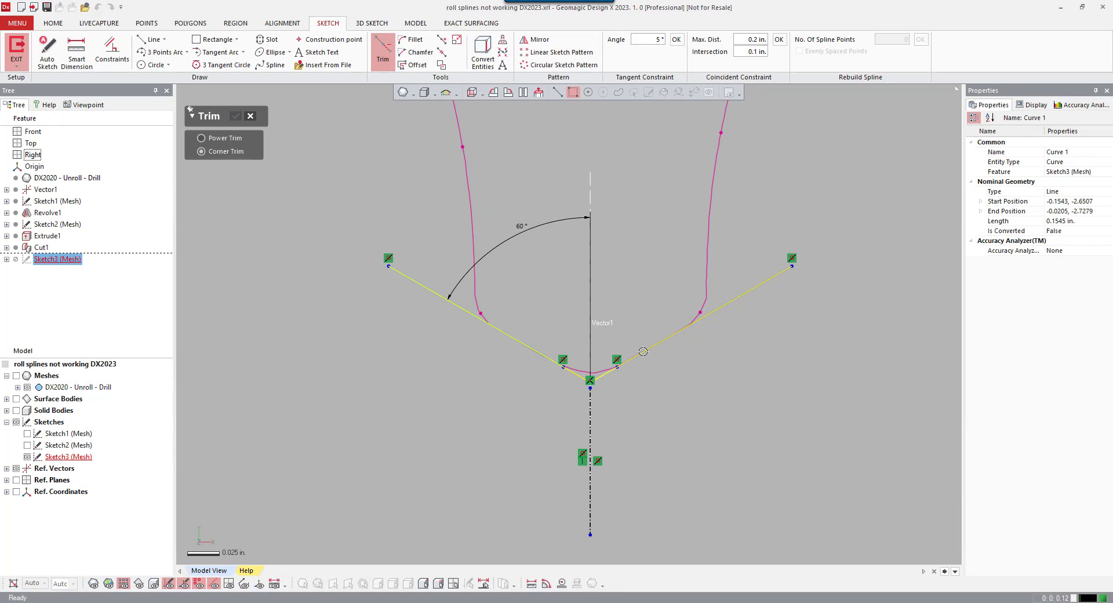
pyautogui.click(236, 116)
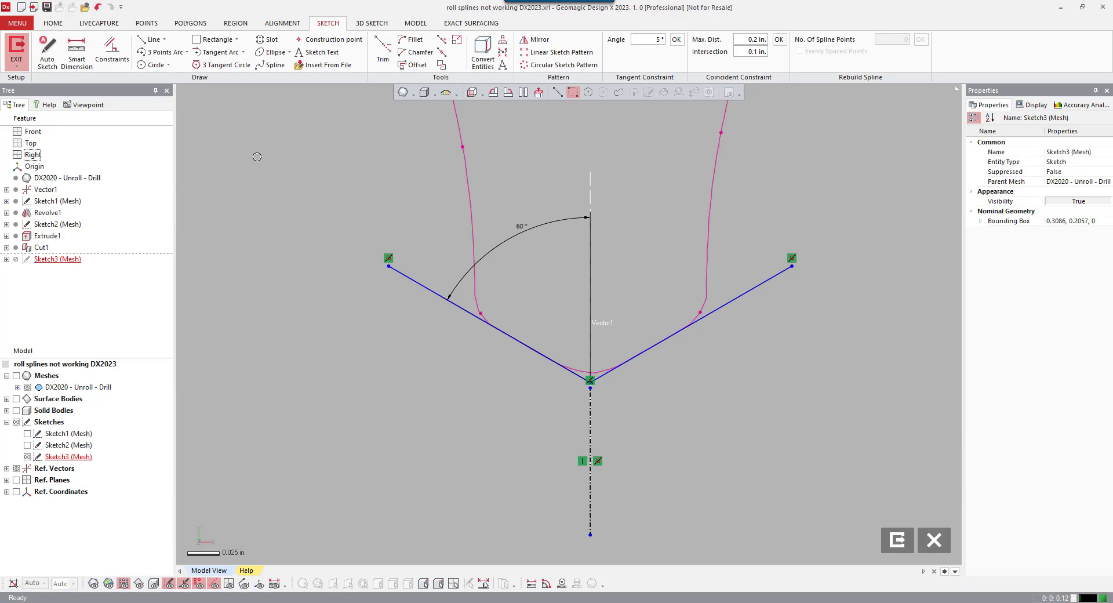
pyautogui.rightClick(267, 298)
pyautogui.click(467, 279)
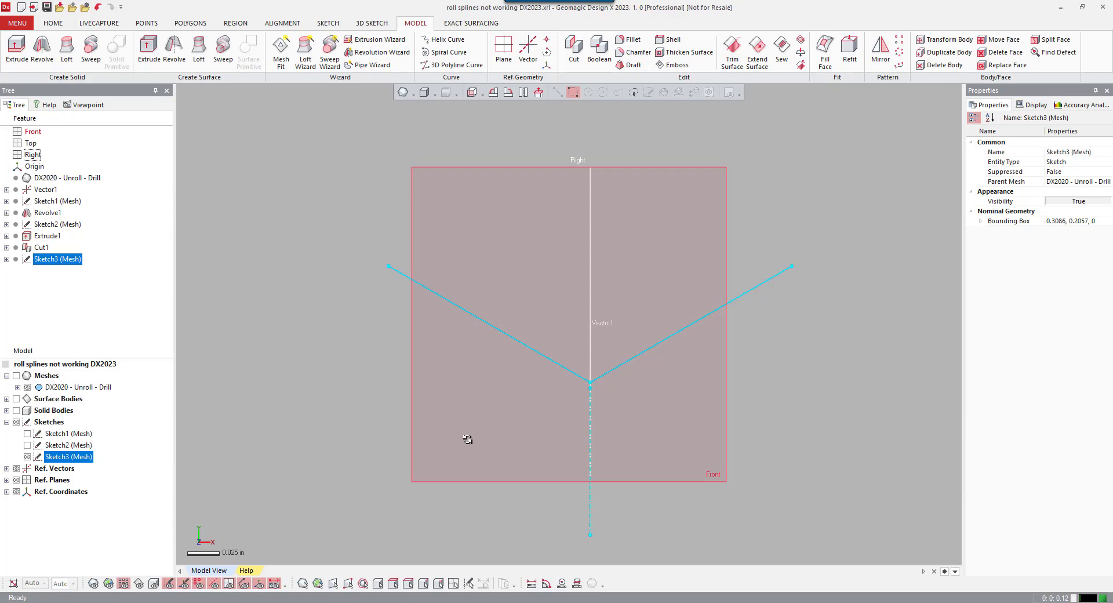
# Extrude the new V-shaped sketch as a surface with the Mid Plane method and a length of 0.445 in
pyautogui.moveTo(467, 440); pyautogui.dragTo(292, 259, button='right')
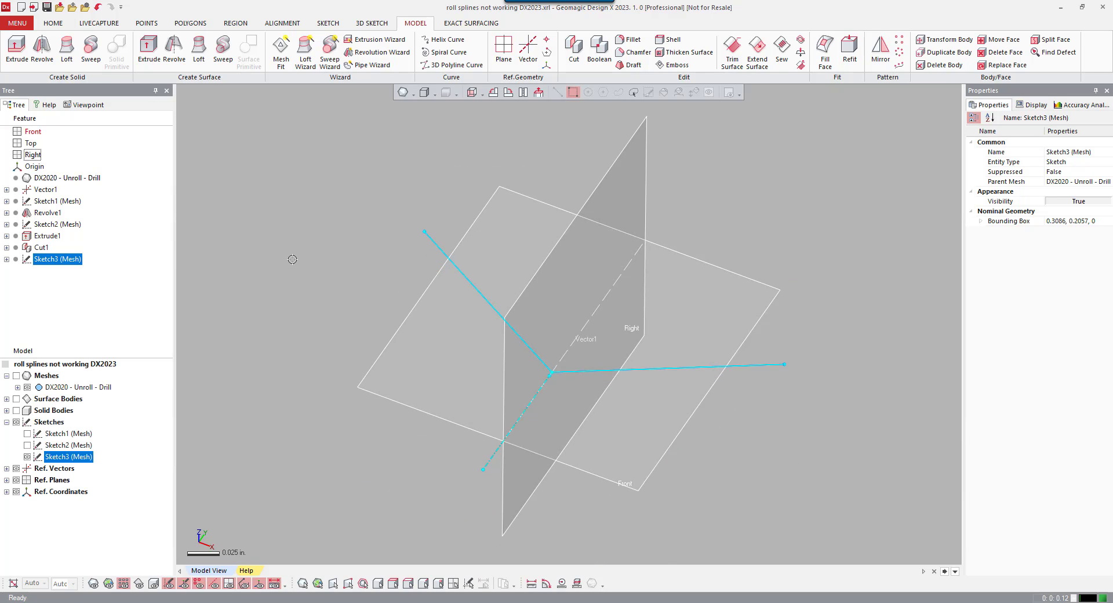
pyautogui.rightClick(292, 259)
pyautogui.click(372, 238)
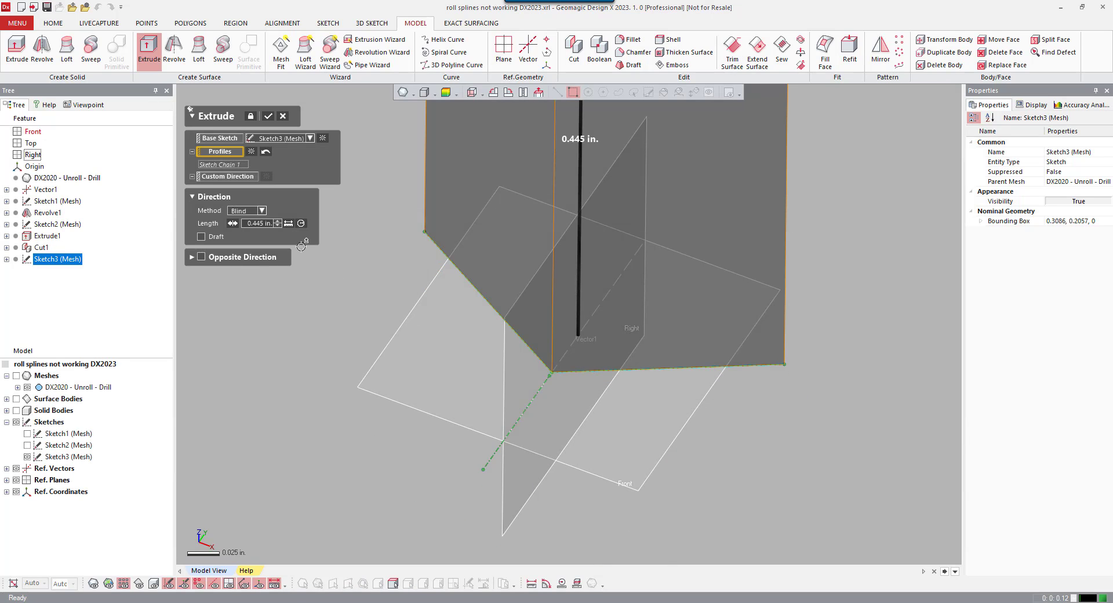
pyautogui.click(261, 211)
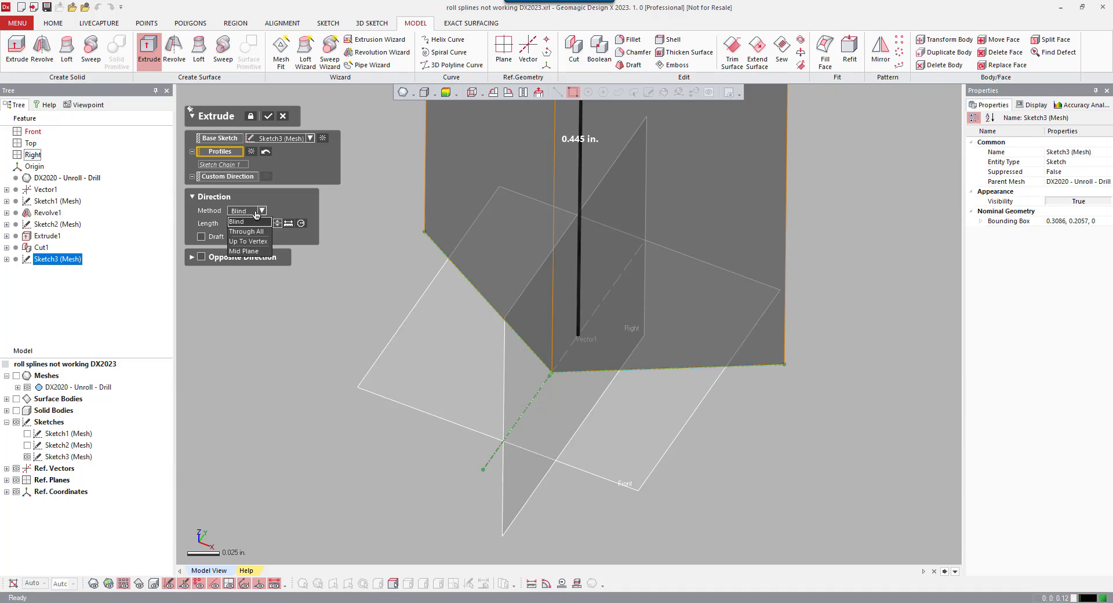
pyautogui.click(266, 250)
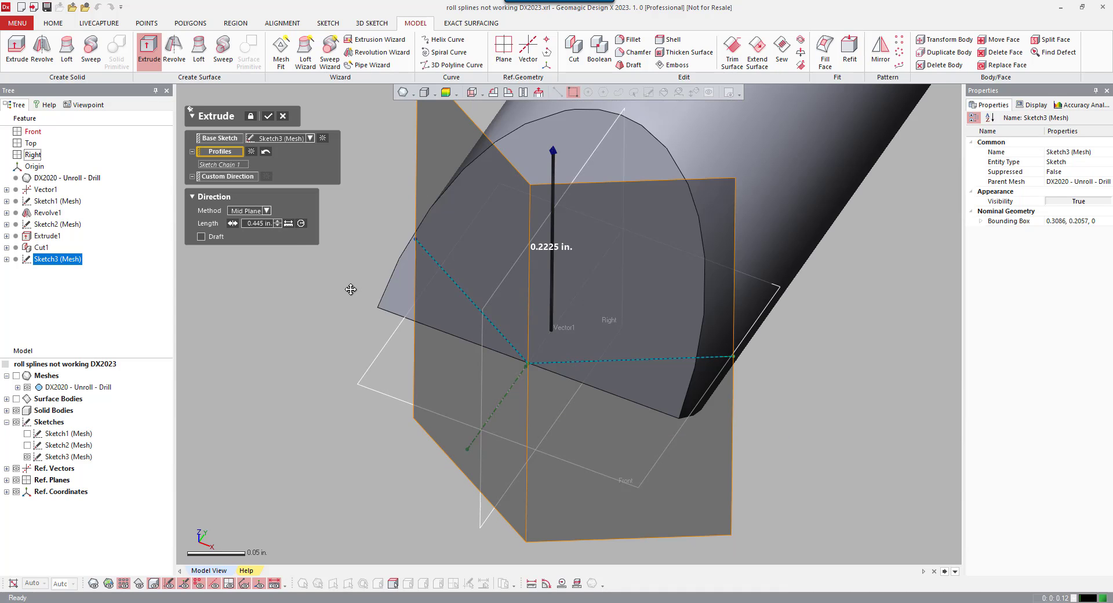
pyautogui.moveTo(565, 368); pyautogui.dragTo(406, 243, button='right')
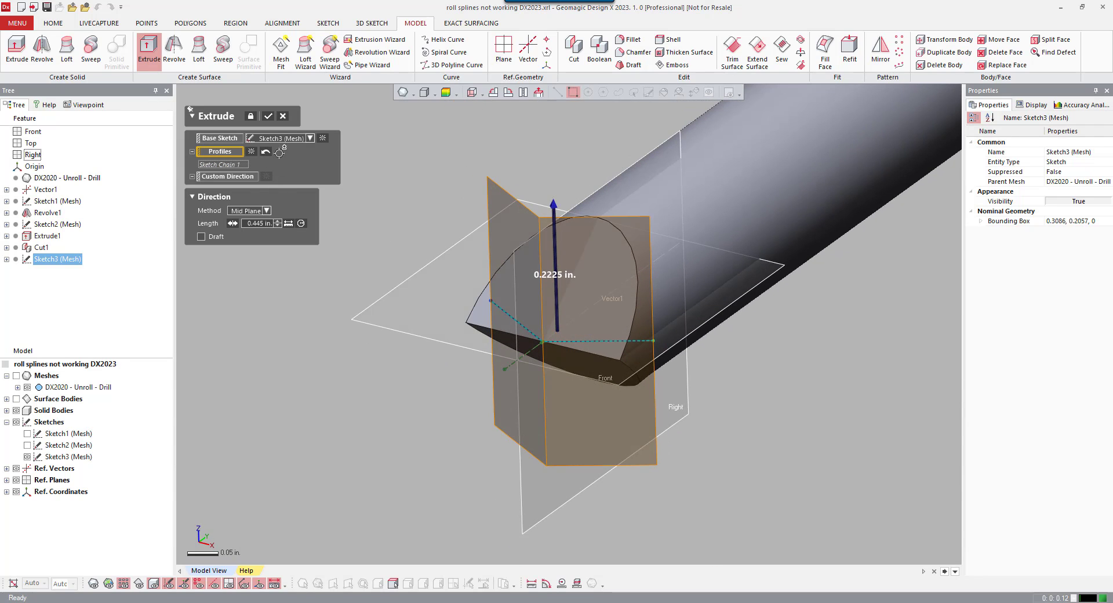
pyautogui.click(269, 117)
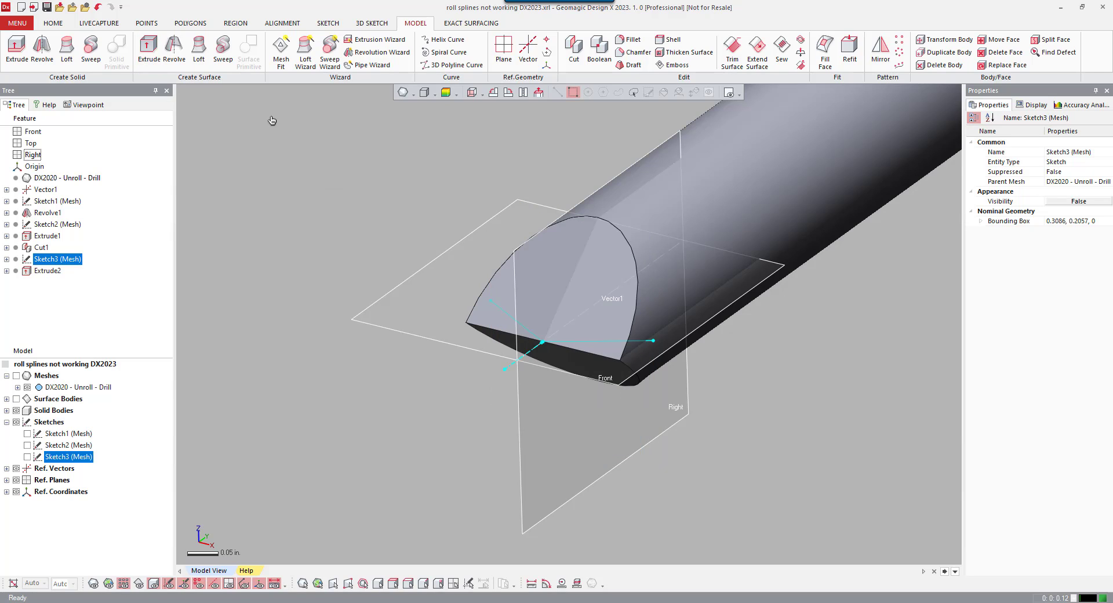
# Cut the drill solid with the newest V-shaped surface, keep the main drill body, and hide the surface bodies
pyautogui.hotkey('ctrl', '4')
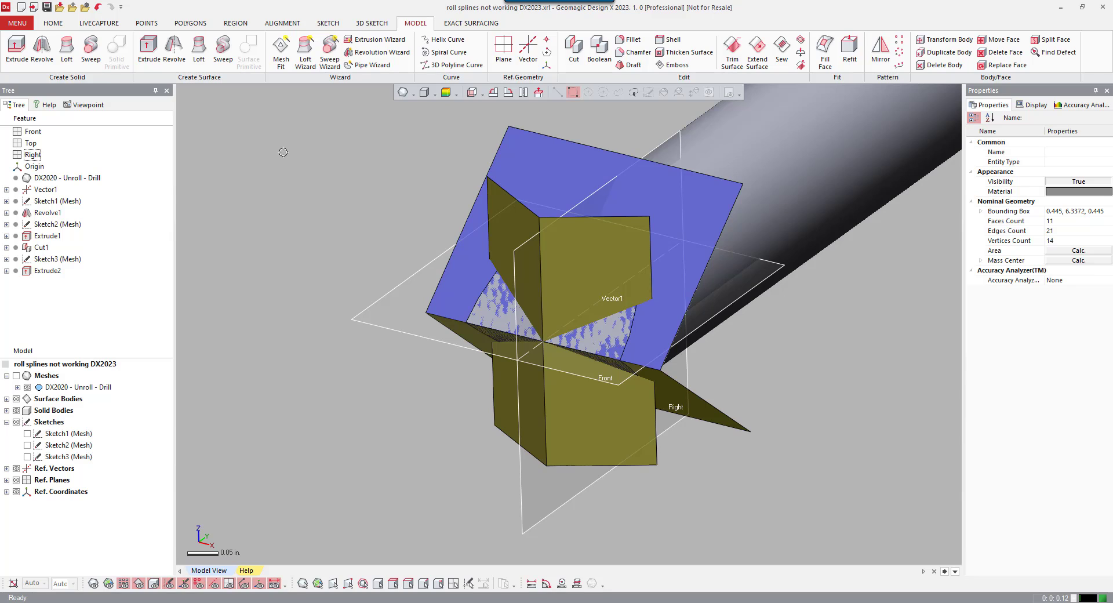
pyautogui.click(575, 52)
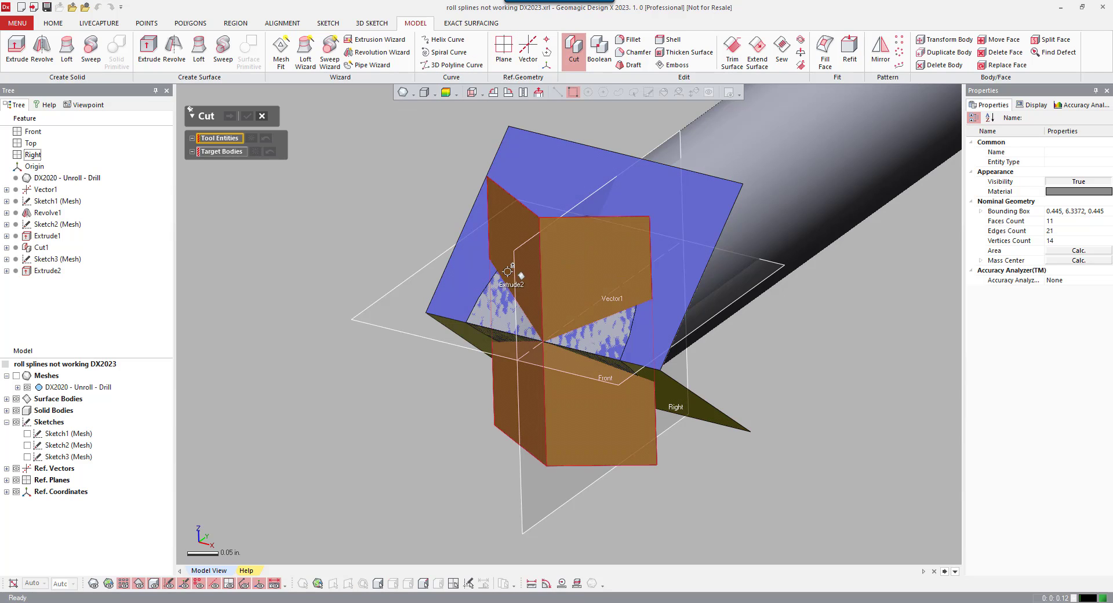
pyautogui.click(563, 270)
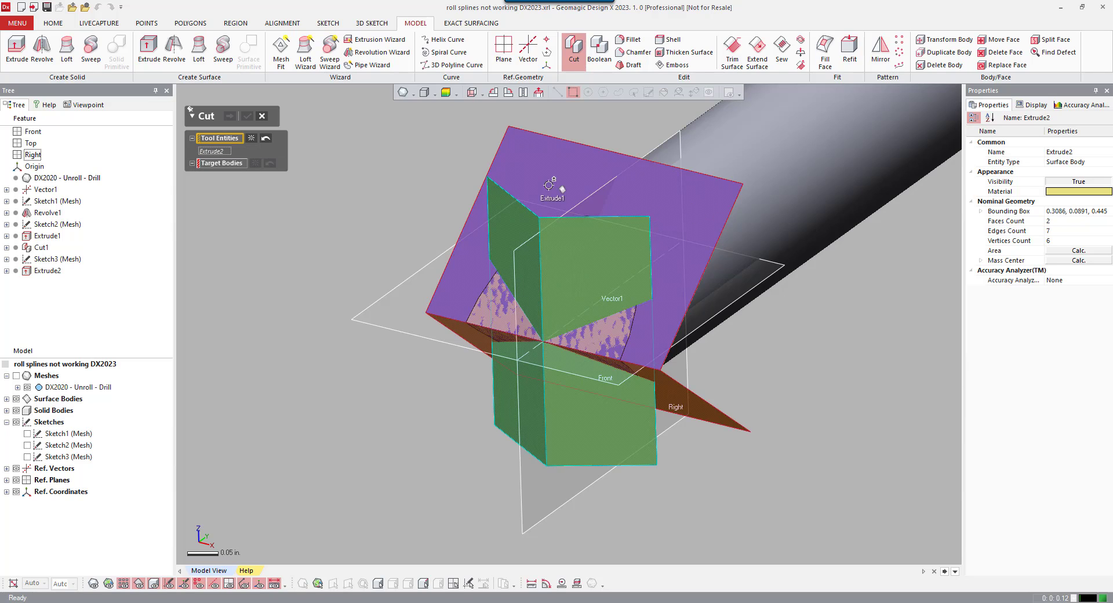
pyautogui.click(240, 163)
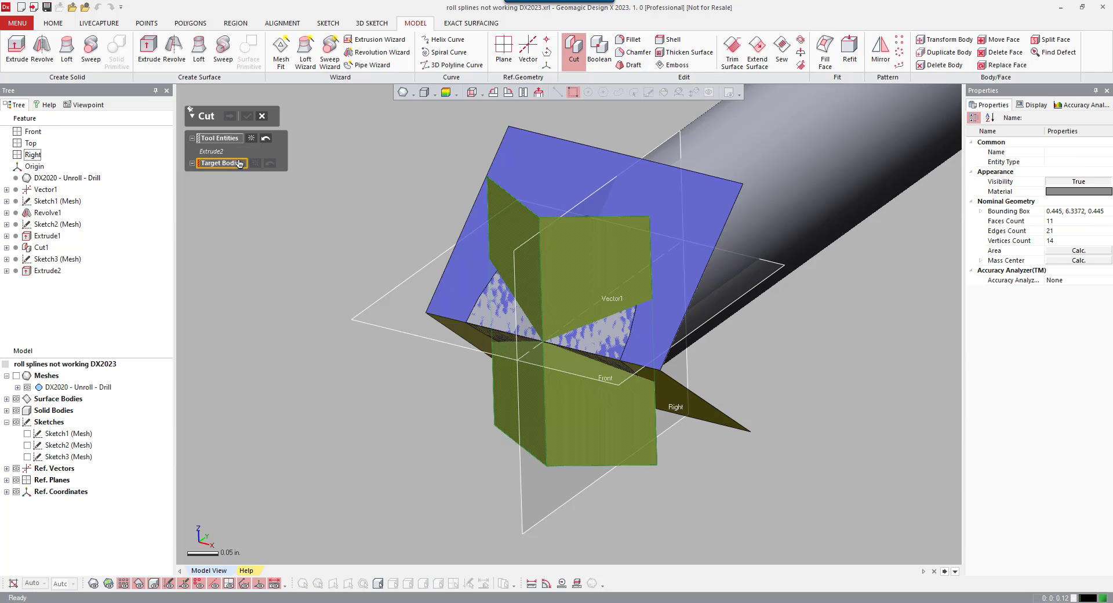
pyautogui.click(800, 204)
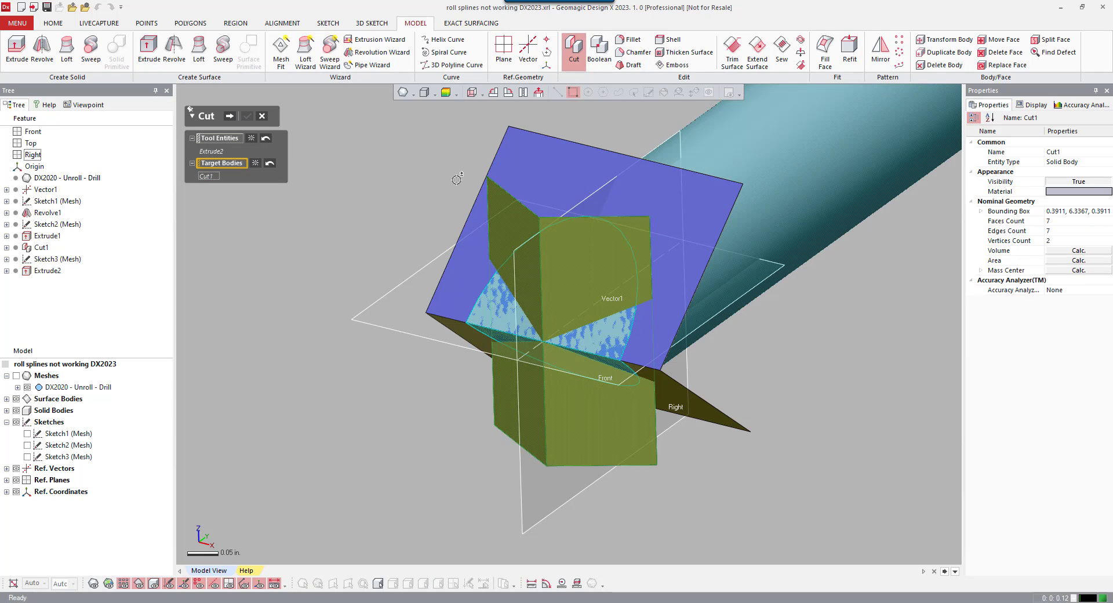
pyautogui.click(230, 117)
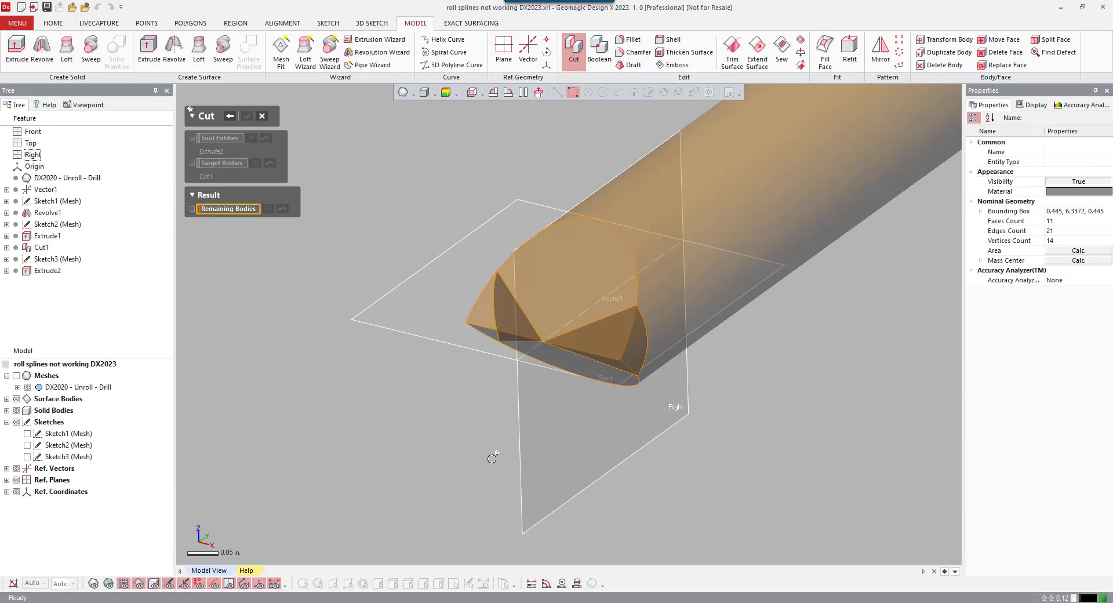
pyautogui.click(784, 242)
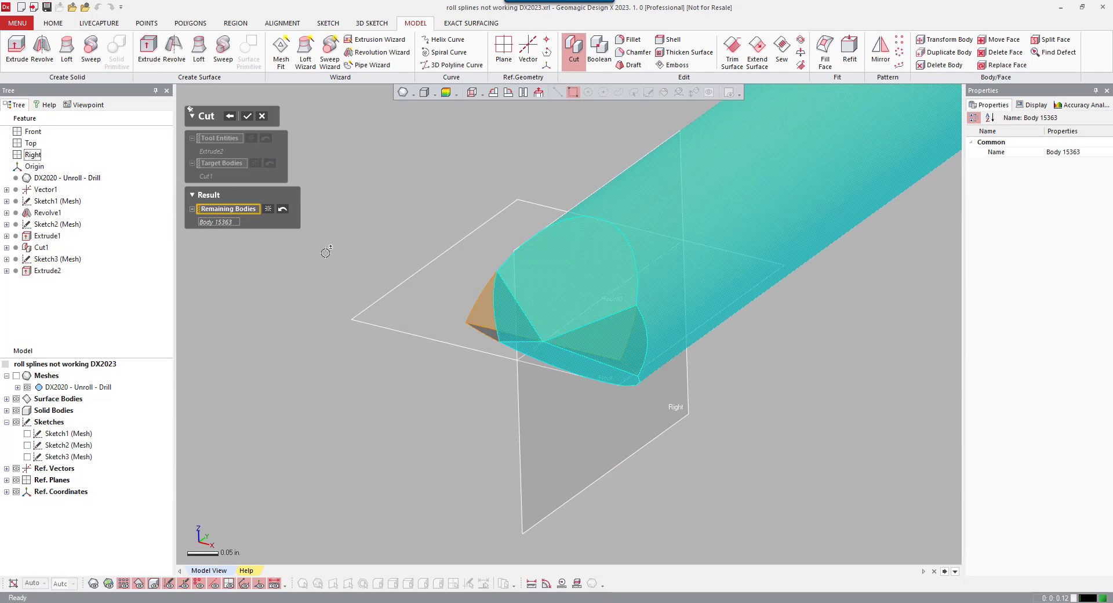
pyautogui.click(248, 116)
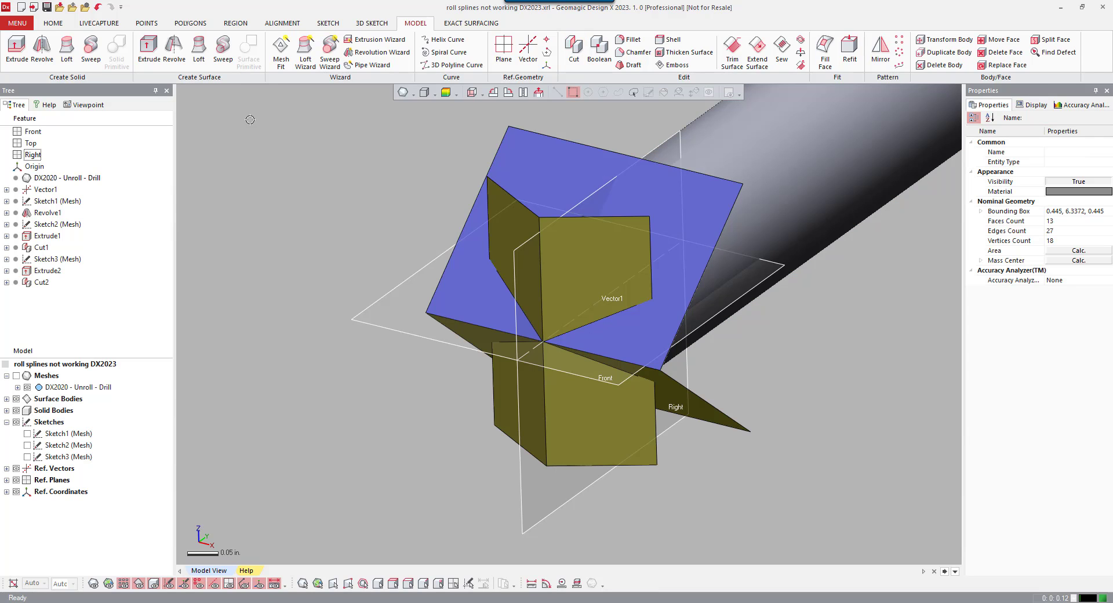
pyautogui.hotkey('ctrl', '4')
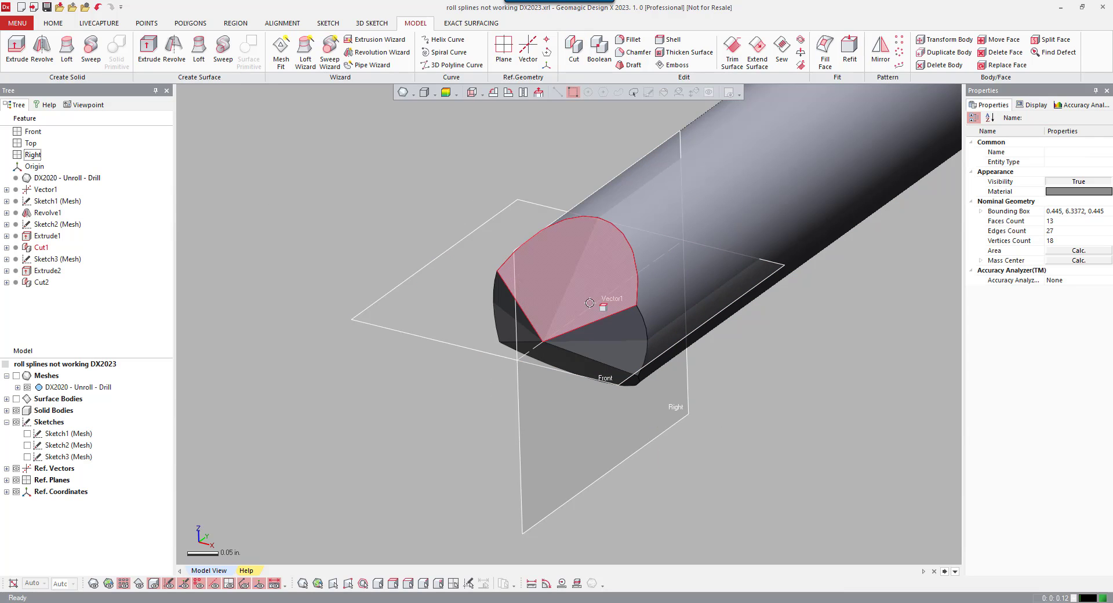
# Display the scan mesh in place of the solid body and inspect the slot at the drill's shank end
pyautogui.moveTo(640, 367); pyautogui.dragTo(450, 204, button='right')
pyautogui.moveTo(493, 261)
pyautogui.mouseDown(button='right')
pyautogui.moveTo(499, 423)
pyautogui.moveTo(675, 446)
pyautogui.moveTo(599, 396)
pyautogui.moveTo(484, 369)
pyautogui.mouseUp(button='right')
pyautogui.scroll(-5, 675, 435)
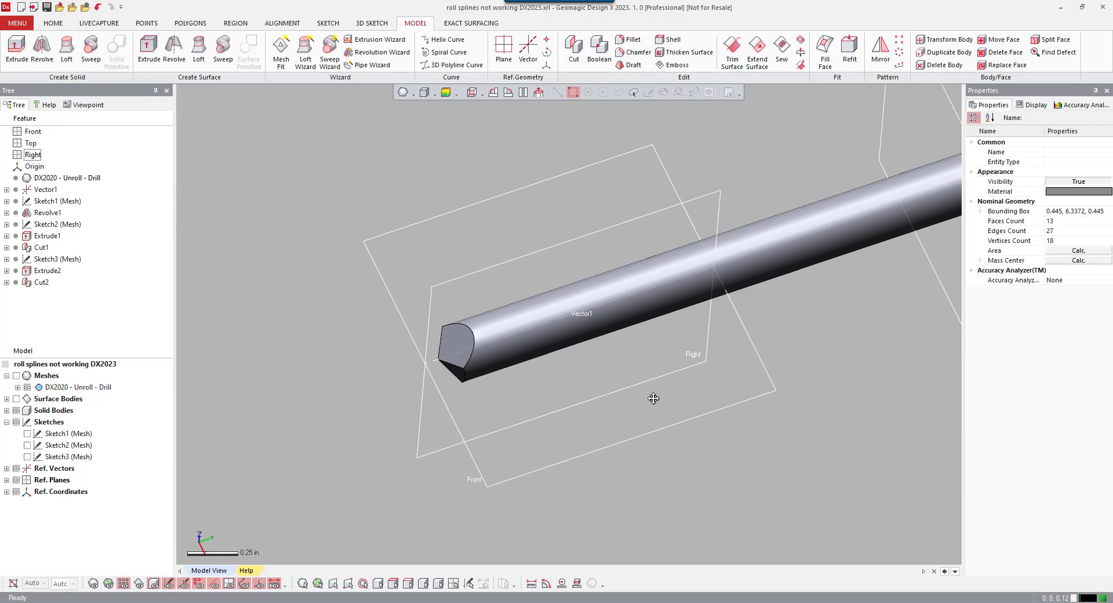
pyautogui.keyDown('ctrl'); pyautogui.moveTo(654, 398); pyautogui.dragTo(443, 402, button='right'); pyautogui.keyUp('ctrl')
pyautogui.keyDown('ctrl'); pyautogui.moveTo(722, 392); pyautogui.dragTo(458, 457, button='right'); pyautogui.keyUp('ctrl')
pyautogui.keyDown('ctrl'); pyautogui.moveTo(920, 278); pyautogui.dragTo(629, 442, button='right'); pyautogui.keyUp('ctrl')
pyautogui.moveTo(822, 371); pyautogui.dragTo(501, 376, button='right')
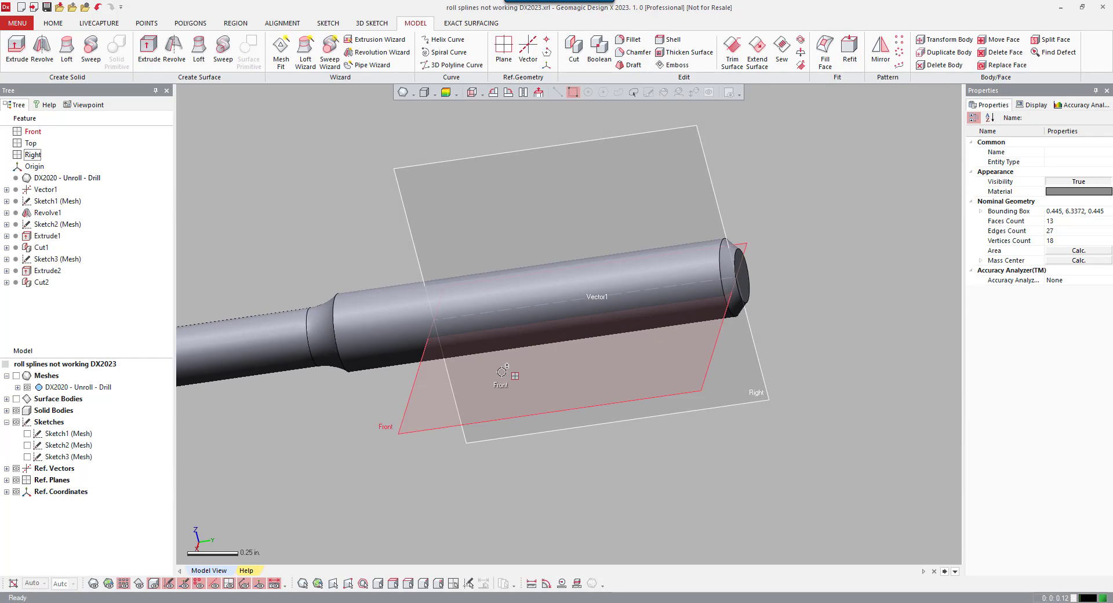
pyautogui.hotkey('ctrl', '1')
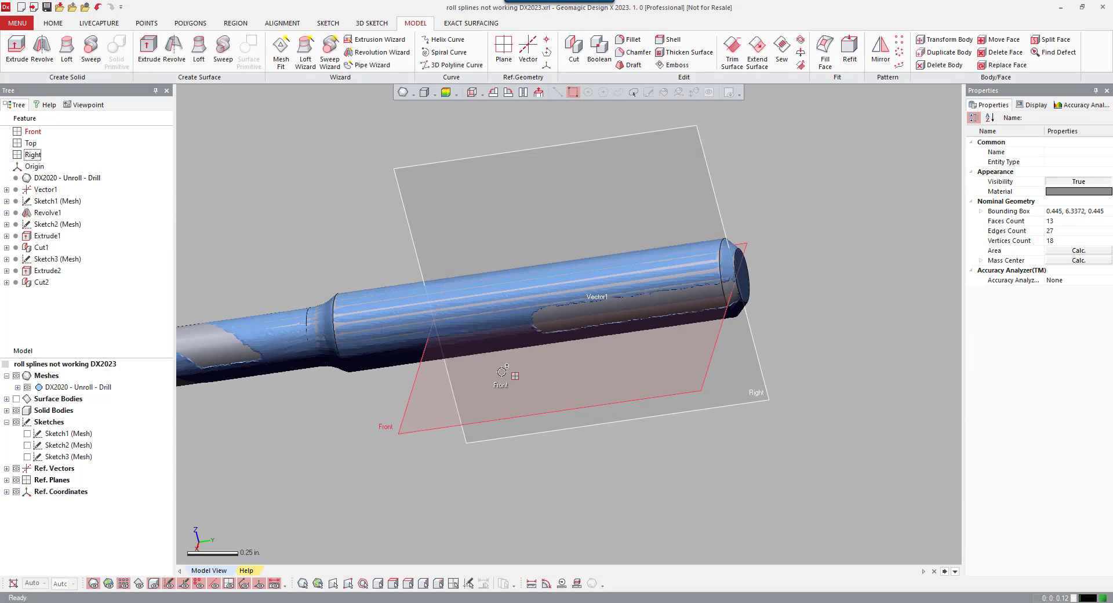
pyautogui.moveTo(753, 413); pyautogui.dragTo(569, 308, button='right')
pyautogui.scroll(3, 661, 322)
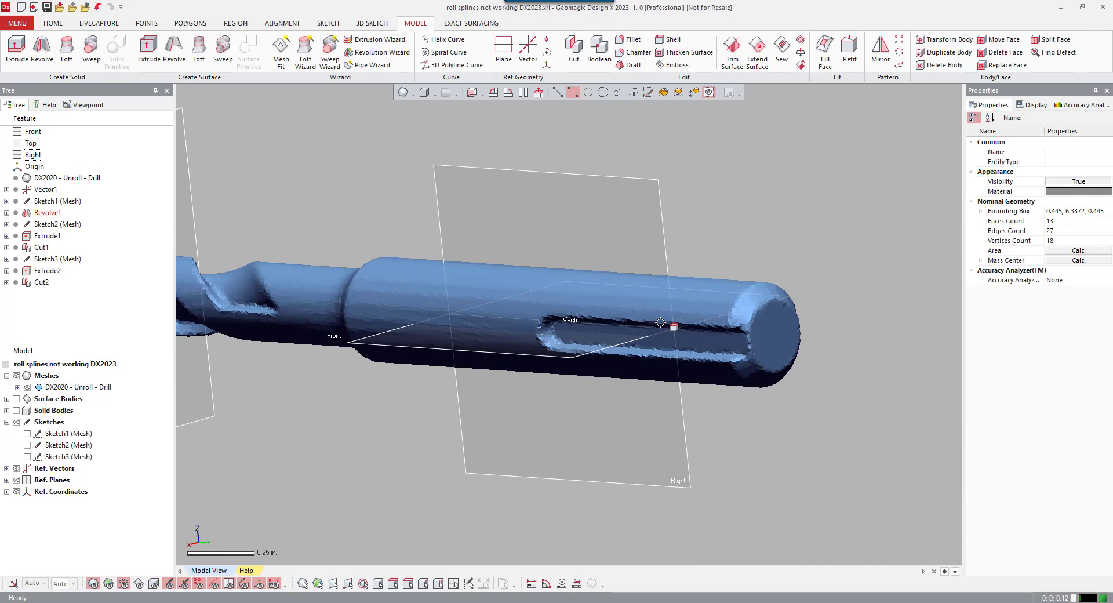
pyautogui.scroll(5, 666, 326)
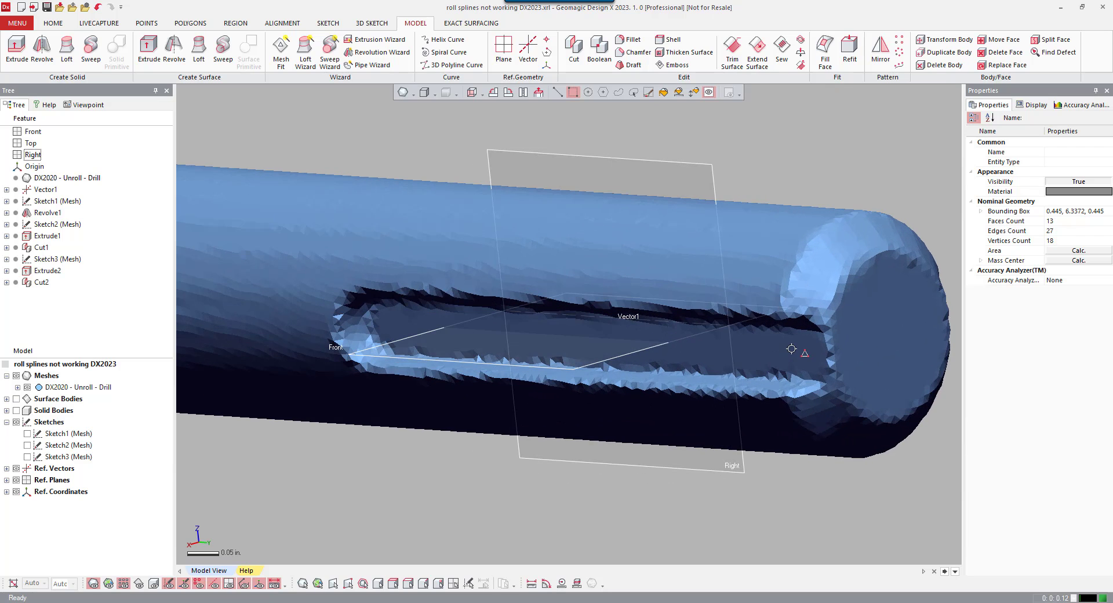
pyautogui.moveTo(781, 304); pyautogui.dragTo(820, 192, button='right')
# Add a reference plane by definition, positioned on the floor of the shank slot with its normal along X
pyautogui.rightClick(822, 151)
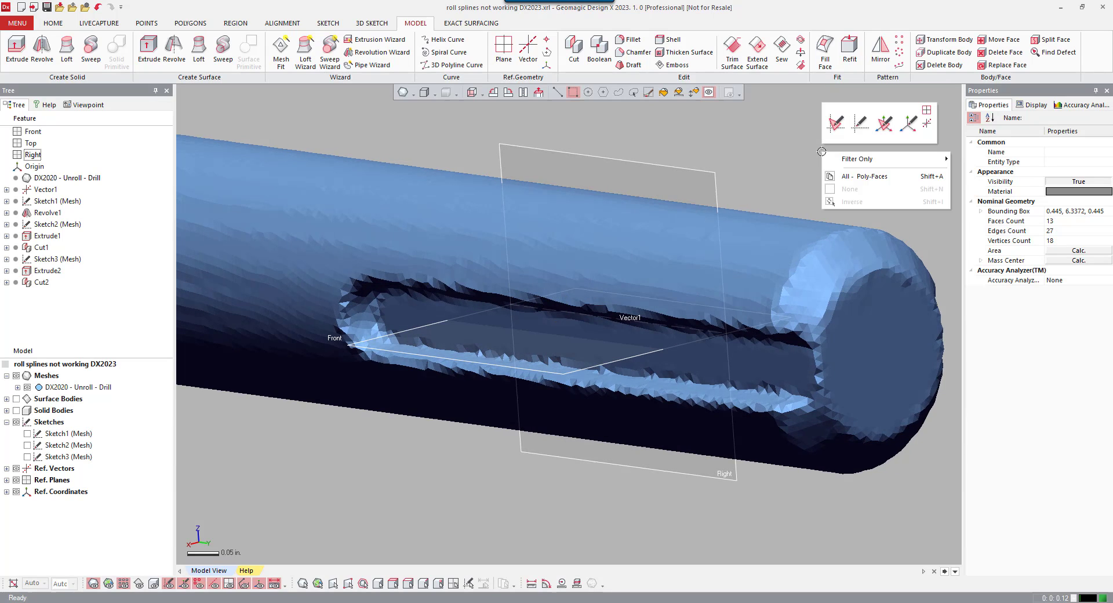
pyautogui.click(926, 115)
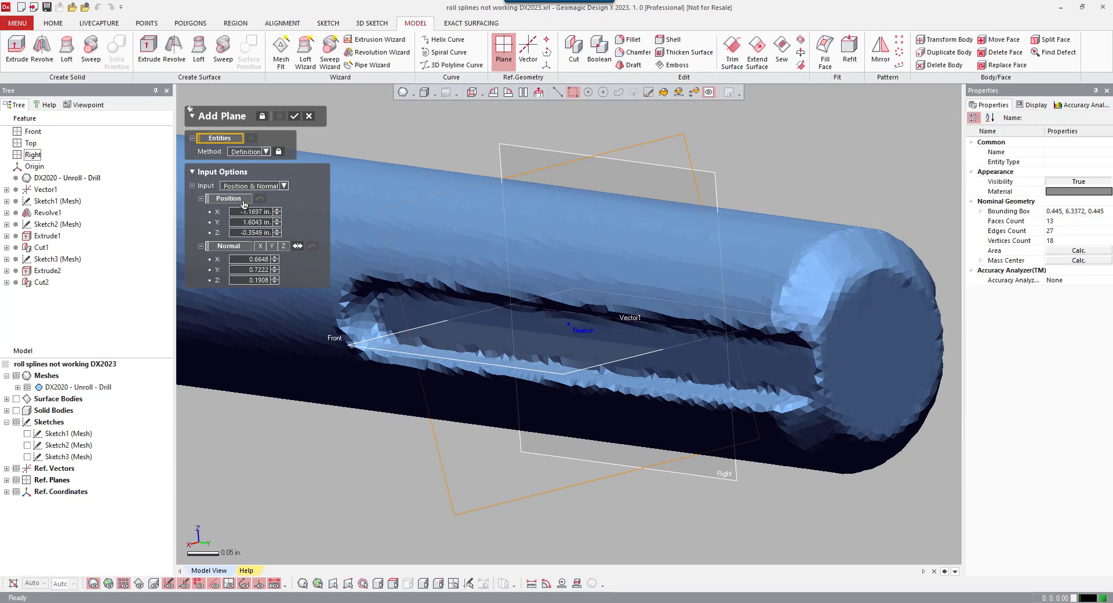
pyautogui.click(536, 333)
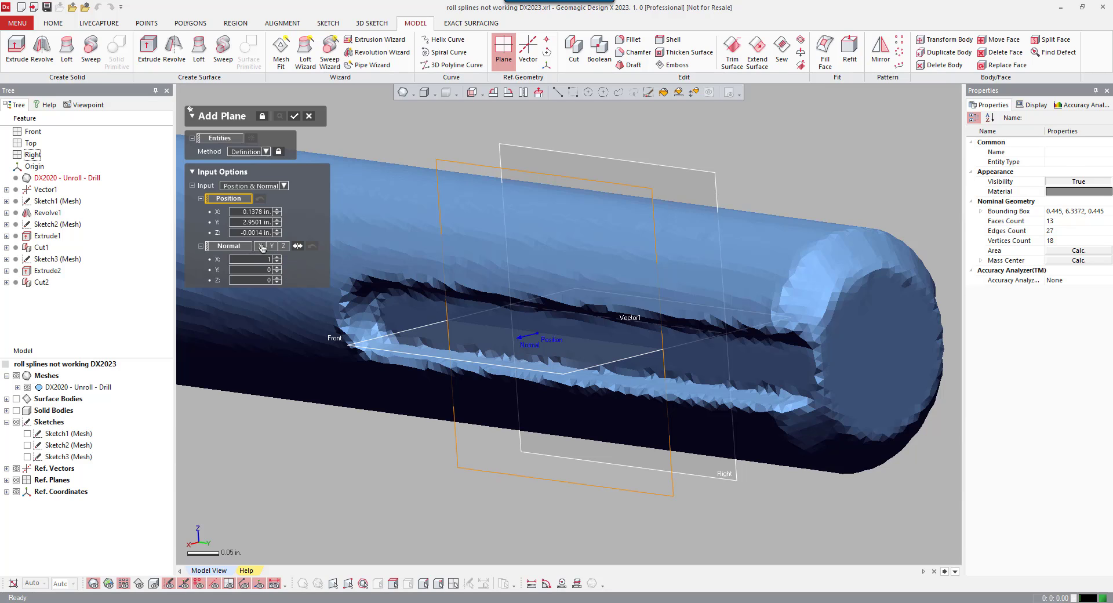
pyautogui.click(296, 116)
# Create a planar mesh sketch on the new plane with the section offset 0.0035 in. to capture the slot outline
pyautogui.rightClick(378, 139)
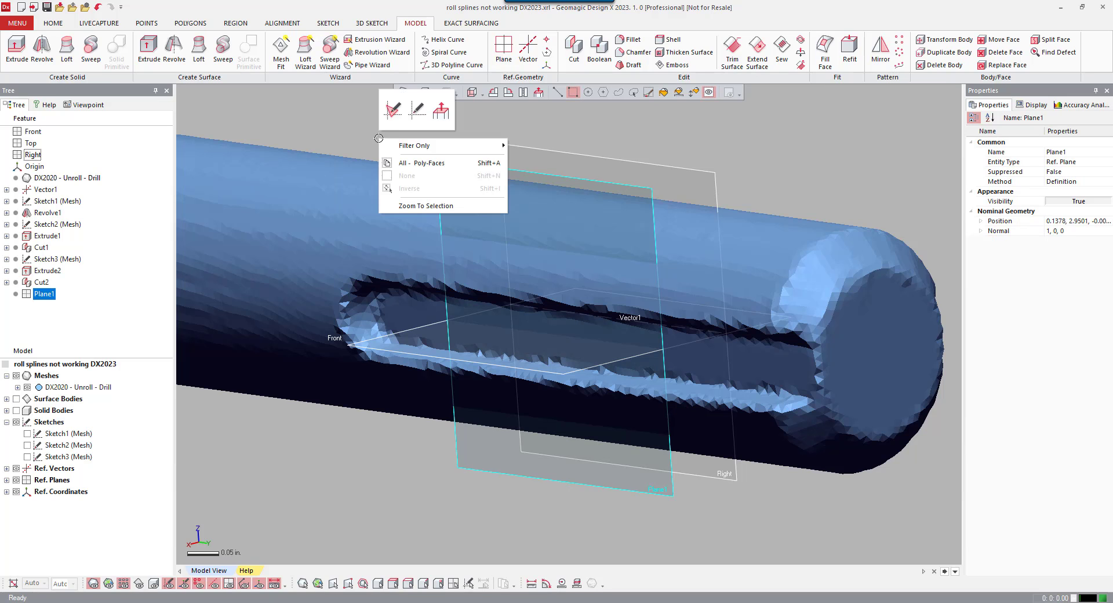
pyautogui.click(388, 114)
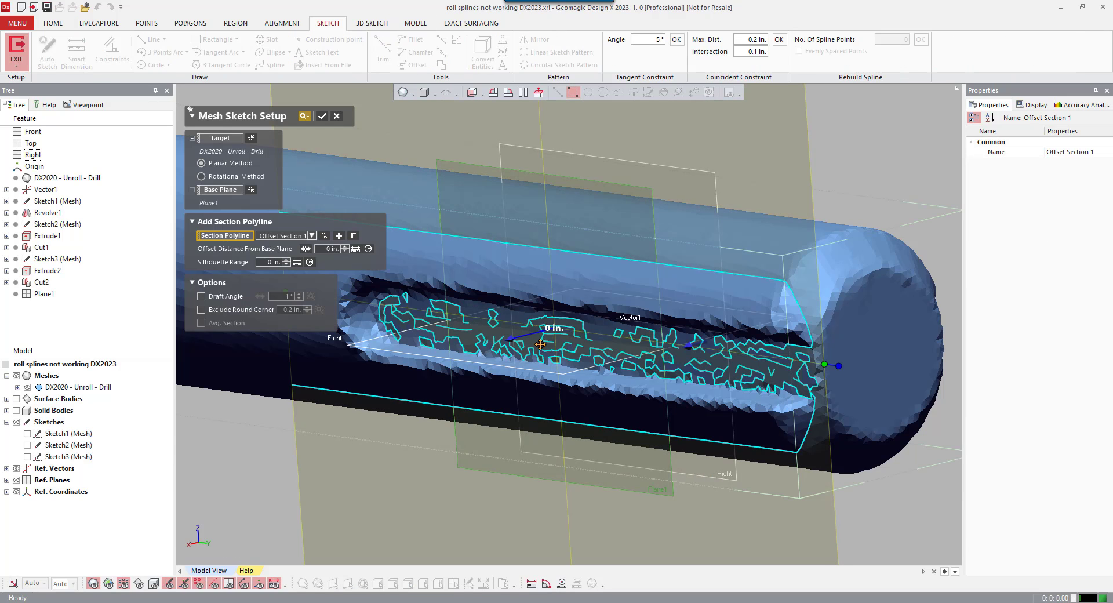
pyautogui.moveTo(533, 336); pyautogui.dragTo(531, 334)
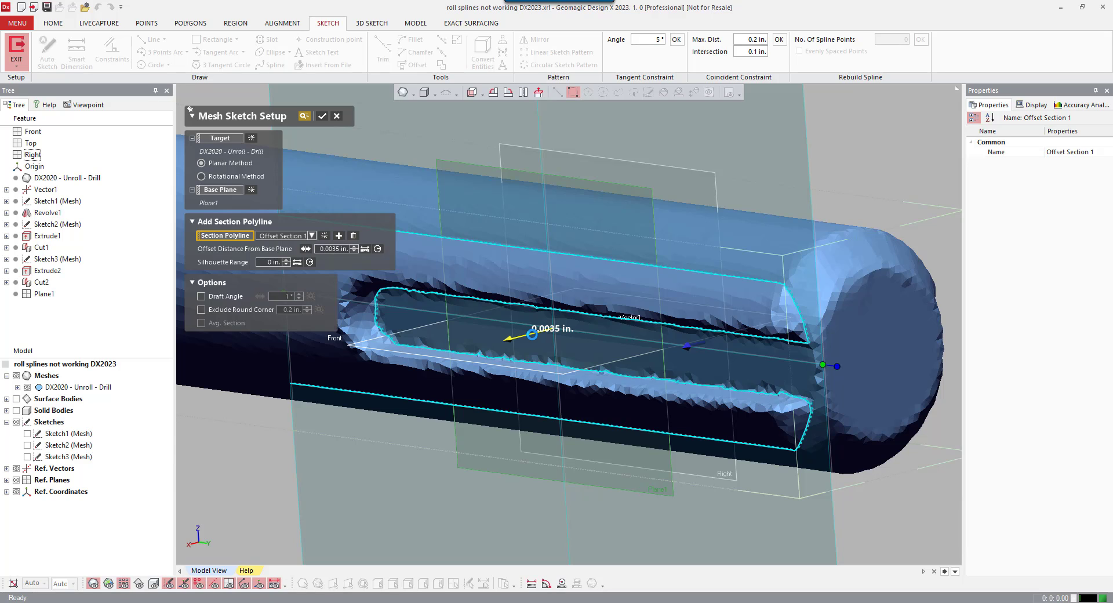
pyautogui.moveTo(490, 387); pyautogui.dragTo(681, 387, button='right')
pyautogui.scroll(-4, 682, 387)
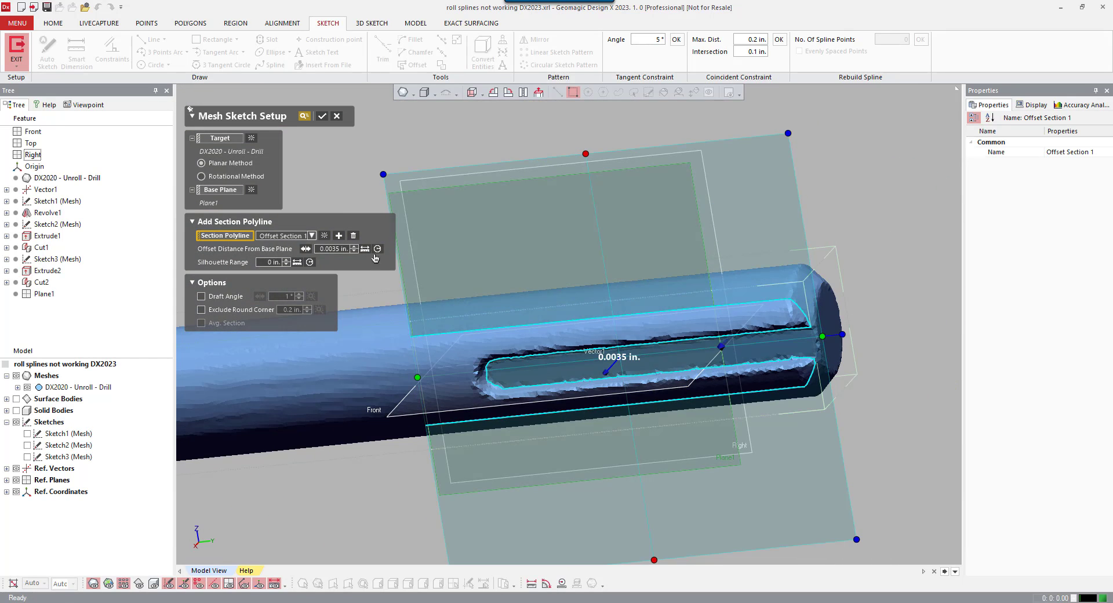
pyautogui.click(324, 118)
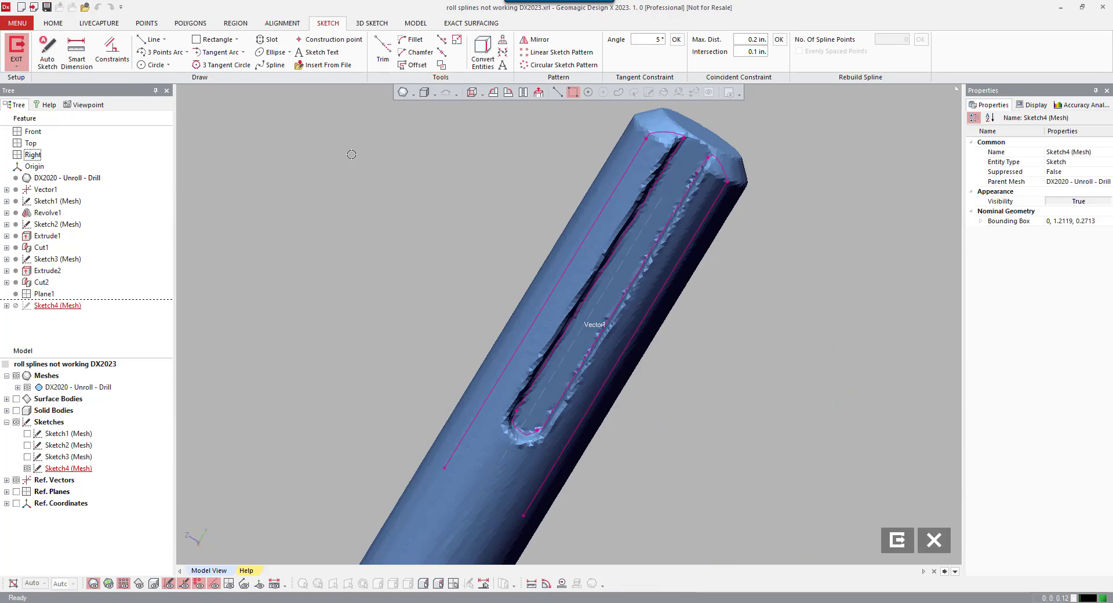
# Hide the mesh and fit a sketch slot to the two long sides and rounded end of the section outline
pyautogui.click(508, 96)
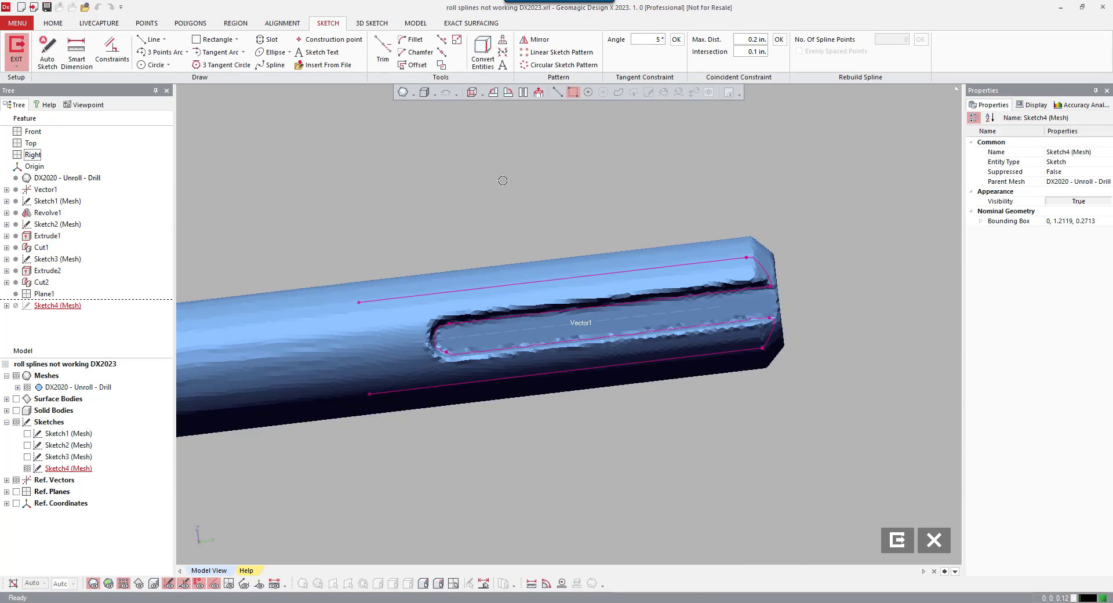
pyautogui.hotkey('ctrl', '1')
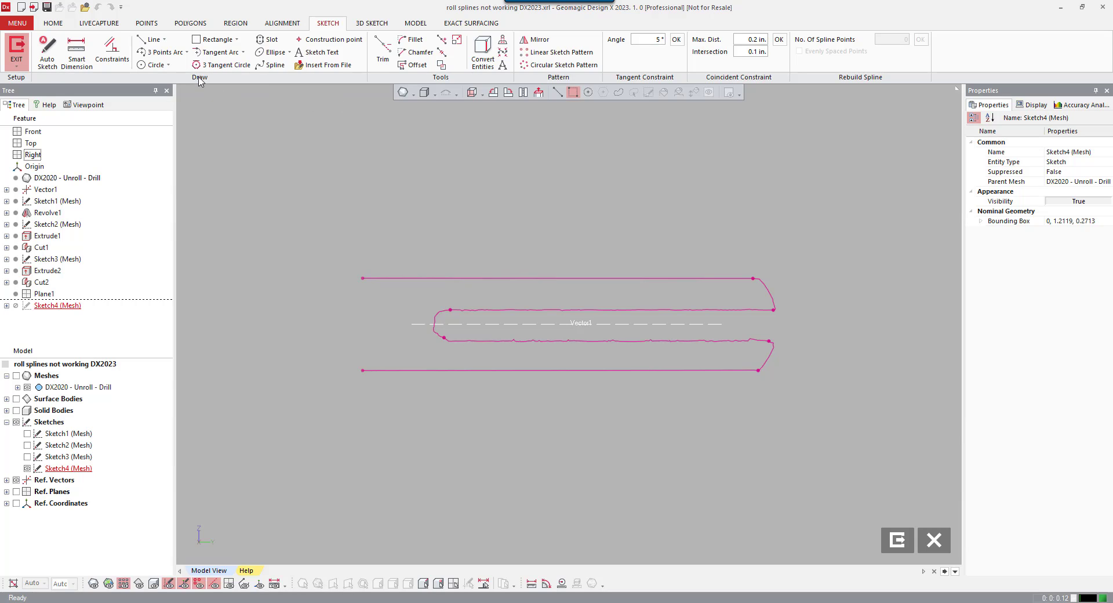
pyautogui.click(268, 39)
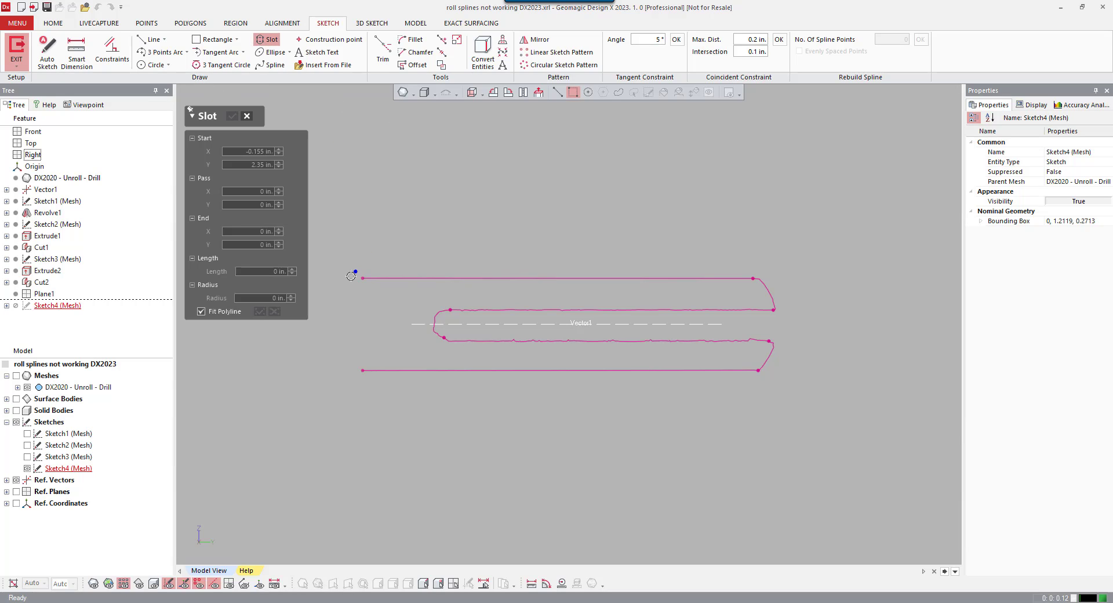
pyautogui.click(499, 310)
pyautogui.click(435, 324)
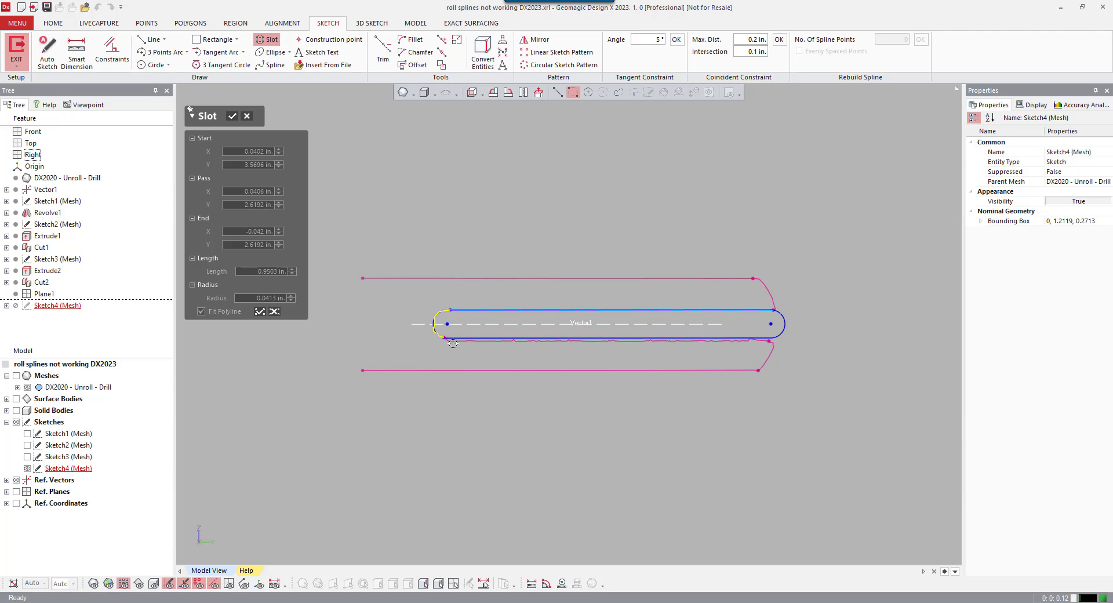
pyautogui.click(463, 341)
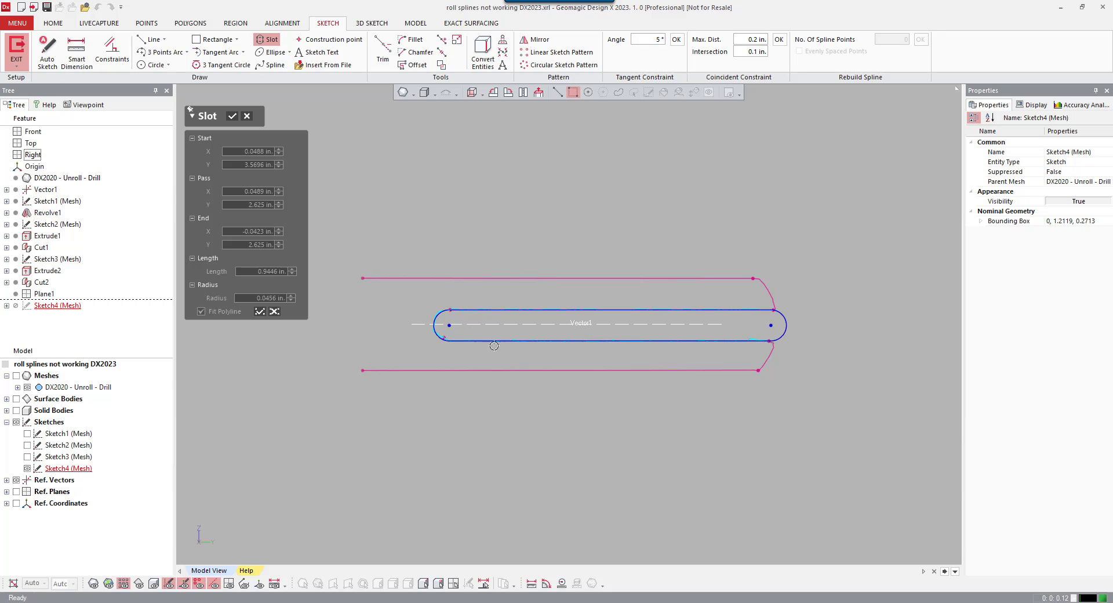
pyautogui.click(233, 116)
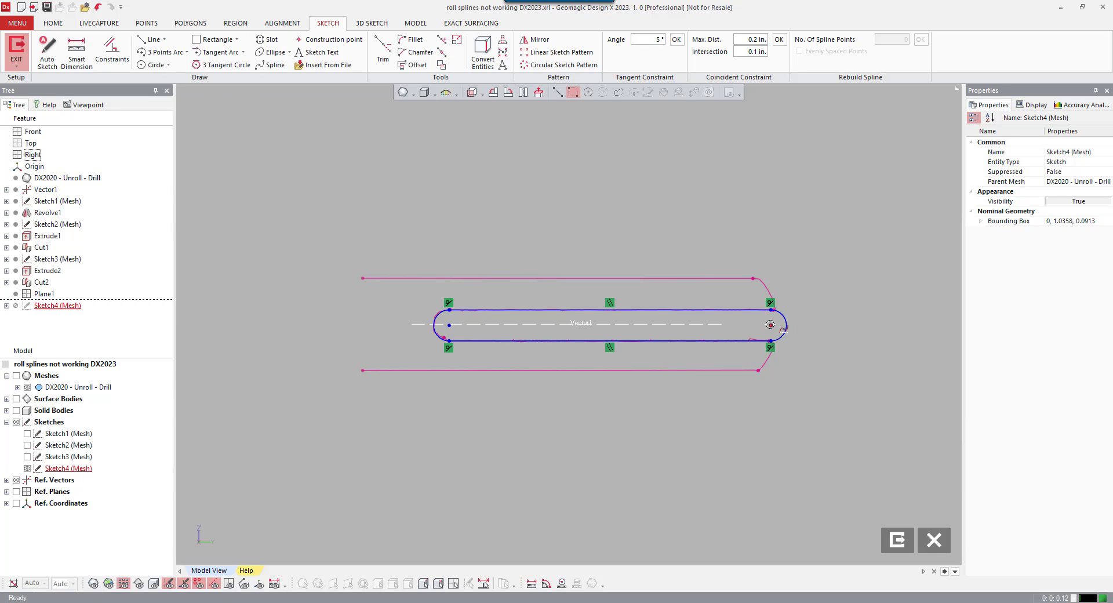
# Lengthen the sketched slot past the shank end to about 1.083 in., realign its lower side with the section, and exit the sketch
pyautogui.moveTo(770, 325); pyautogui.dragTo(818, 322)
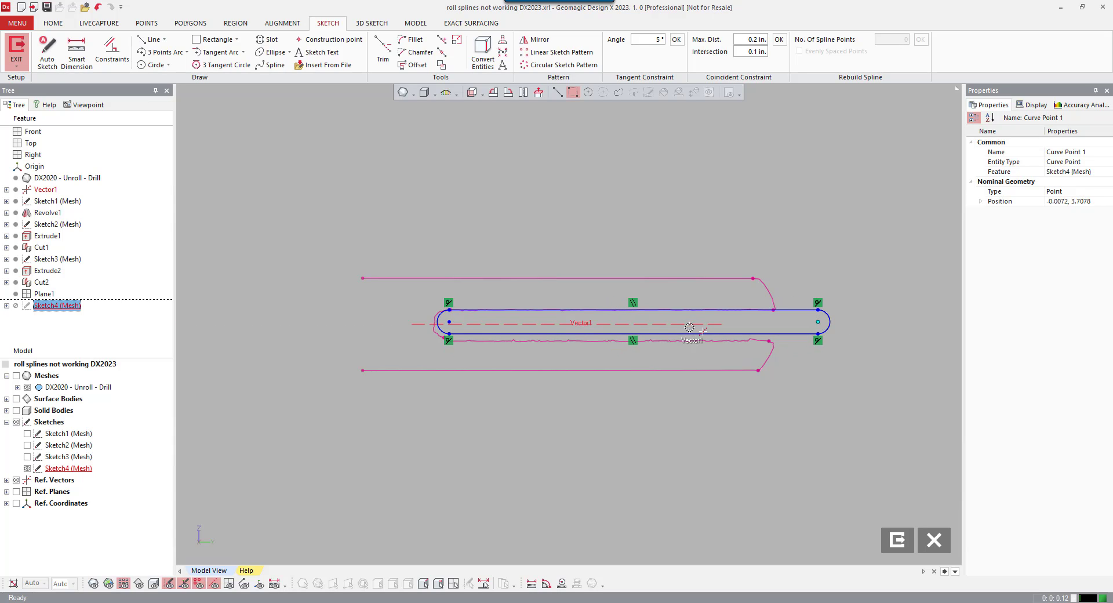
pyautogui.moveTo(697, 333); pyautogui.dragTo(713, 343)
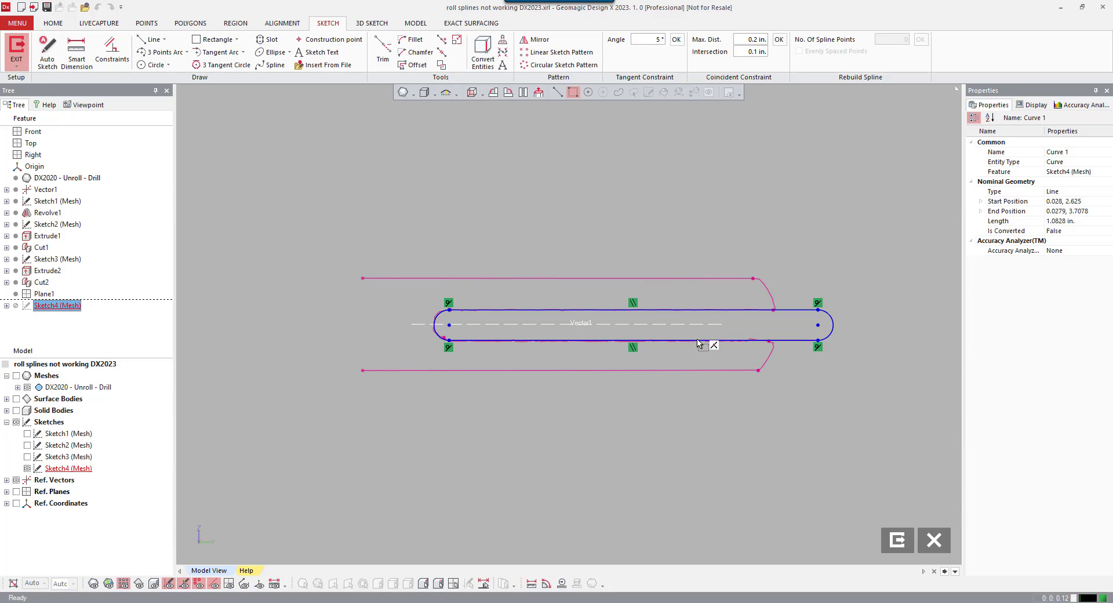
pyautogui.click(831, 268)
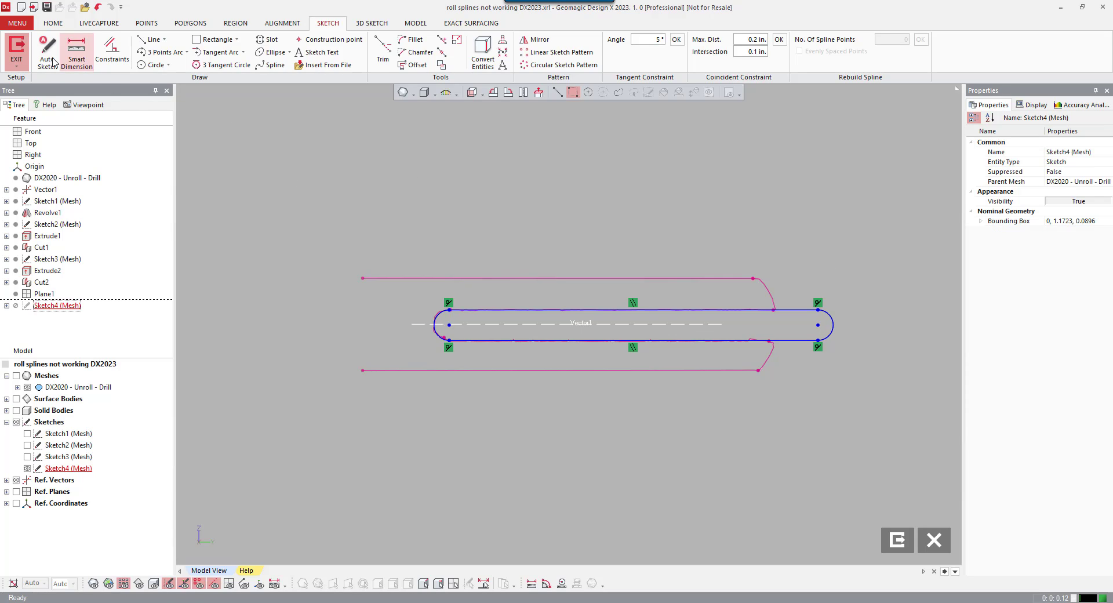
pyautogui.click(16, 47)
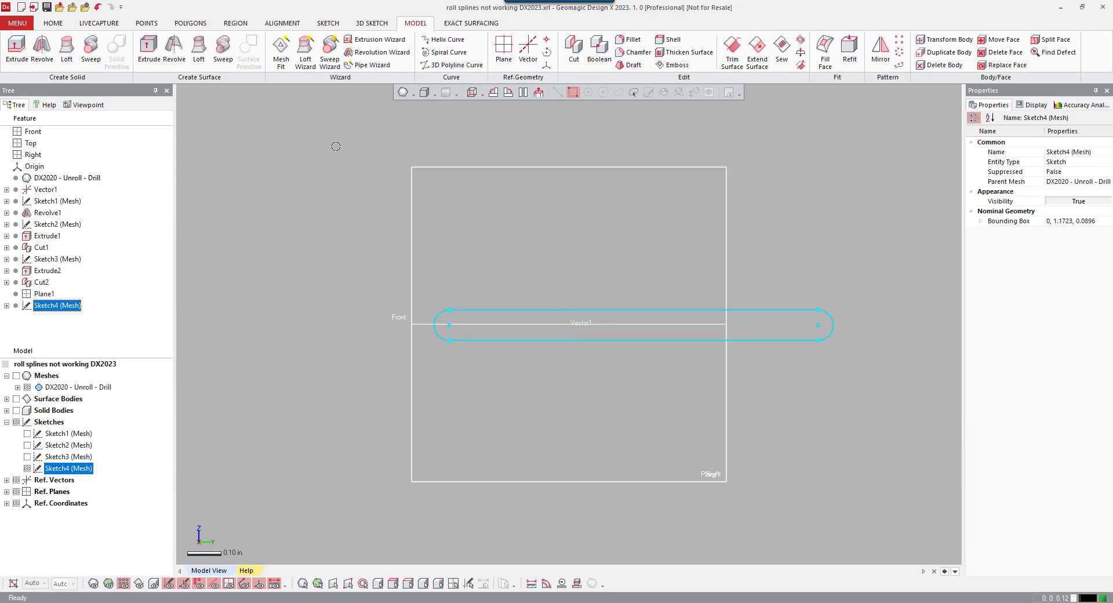
# Show the solid body and extrude the slot sketch 0.2 in. outward from the slot floor plane as a blind extrusion
pyautogui.hotkey('ctrl', '5')
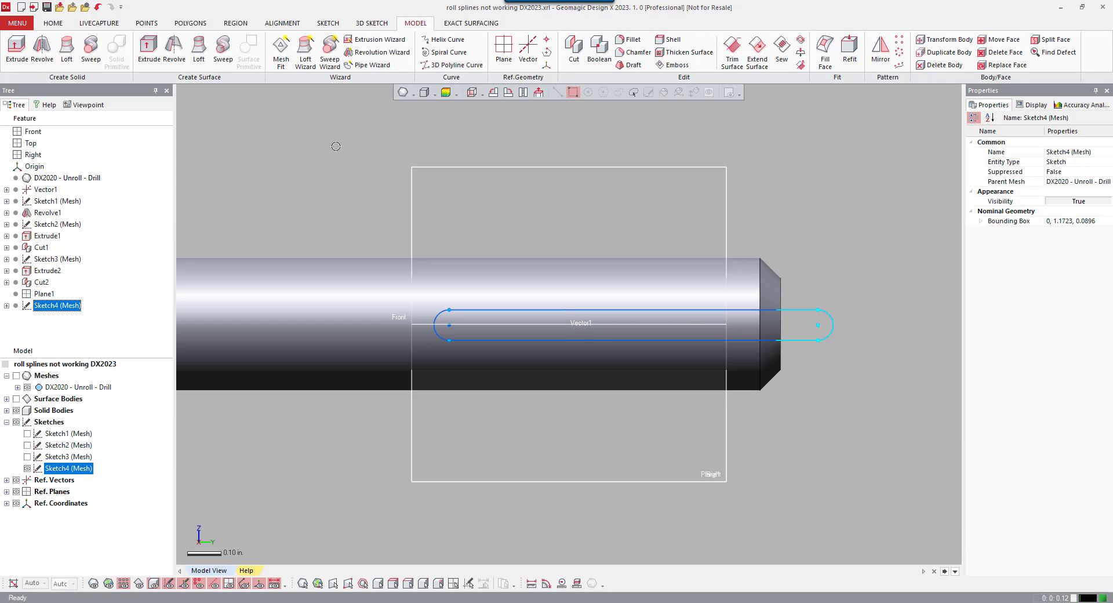
pyautogui.rightClick(312, 162)
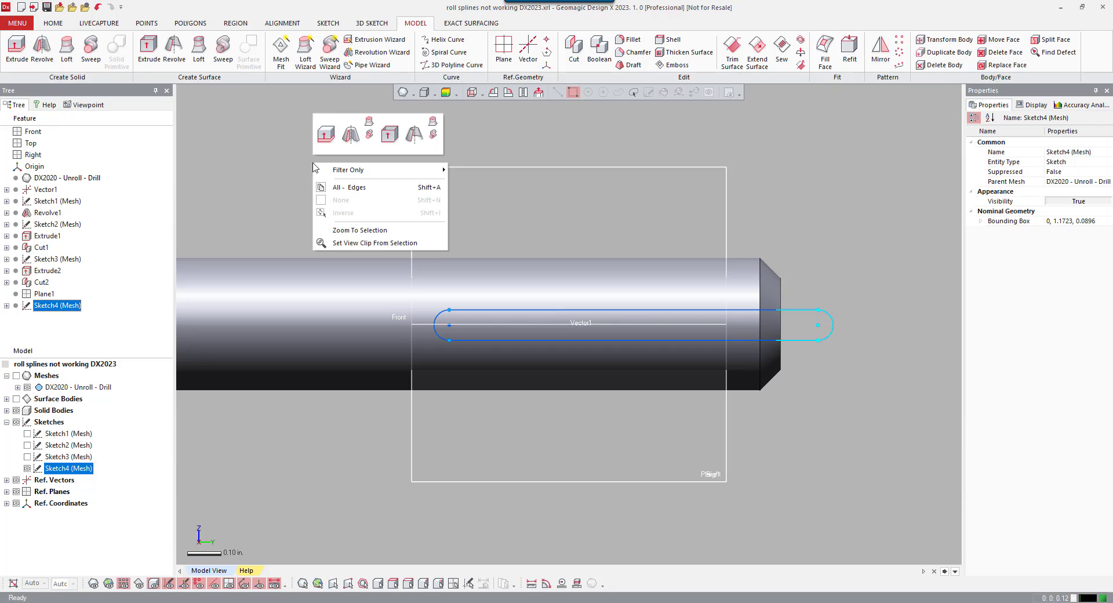
pyautogui.click(323, 129)
pyautogui.moveTo(681, 259); pyautogui.dragTo(555, 355, button='right')
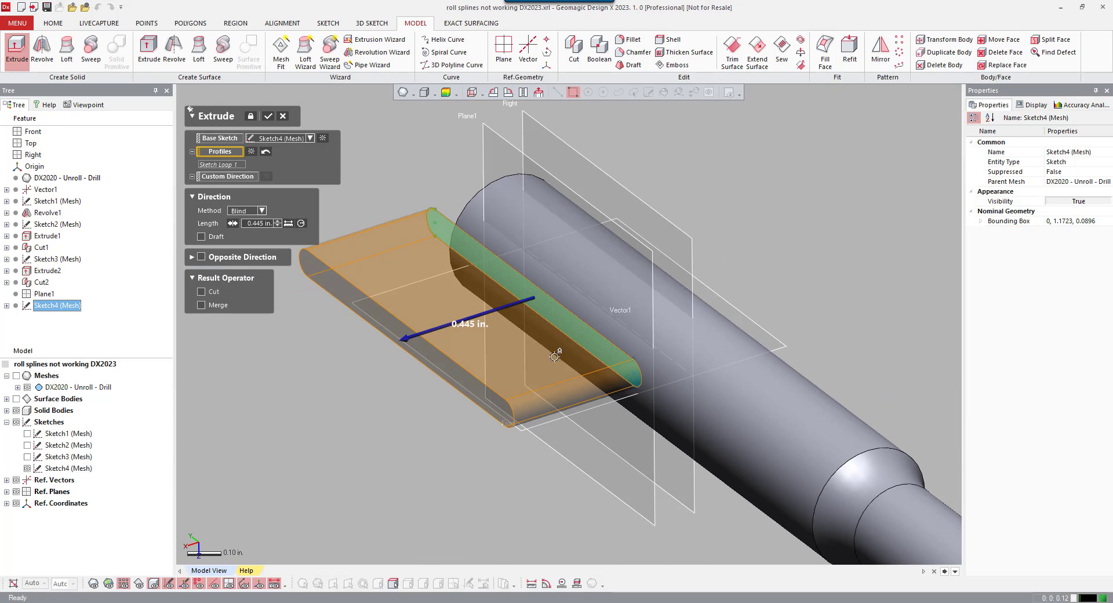
pyautogui.moveTo(443, 333); pyautogui.dragTo(496, 303)
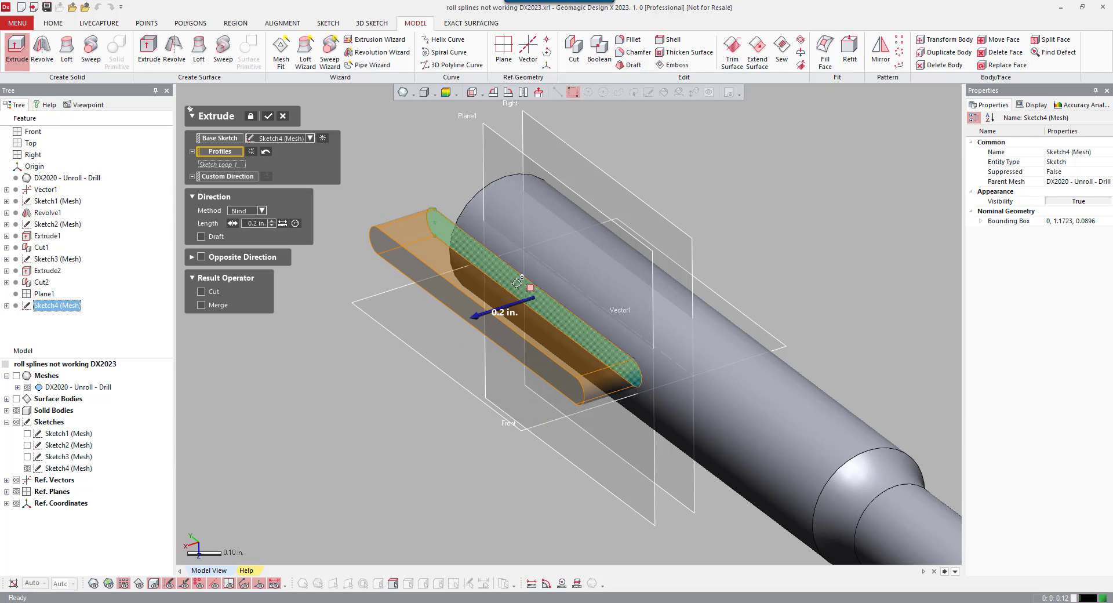
pyautogui.moveTo(515, 259); pyautogui.dragTo(424, 328, button='right')
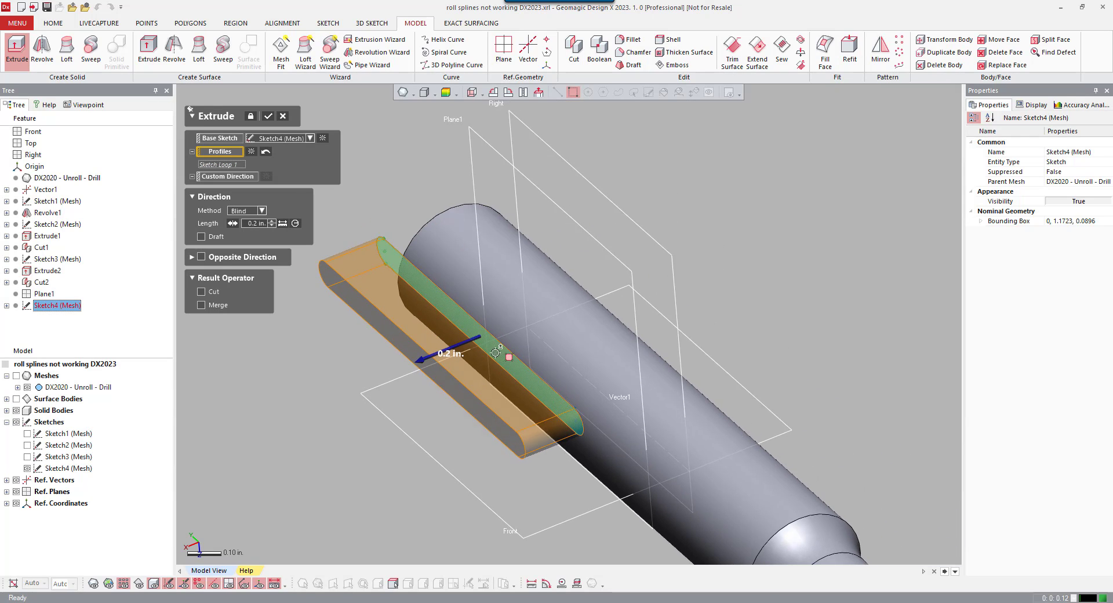
pyautogui.moveTo(588, 300); pyautogui.dragTo(487, 344, button='right')
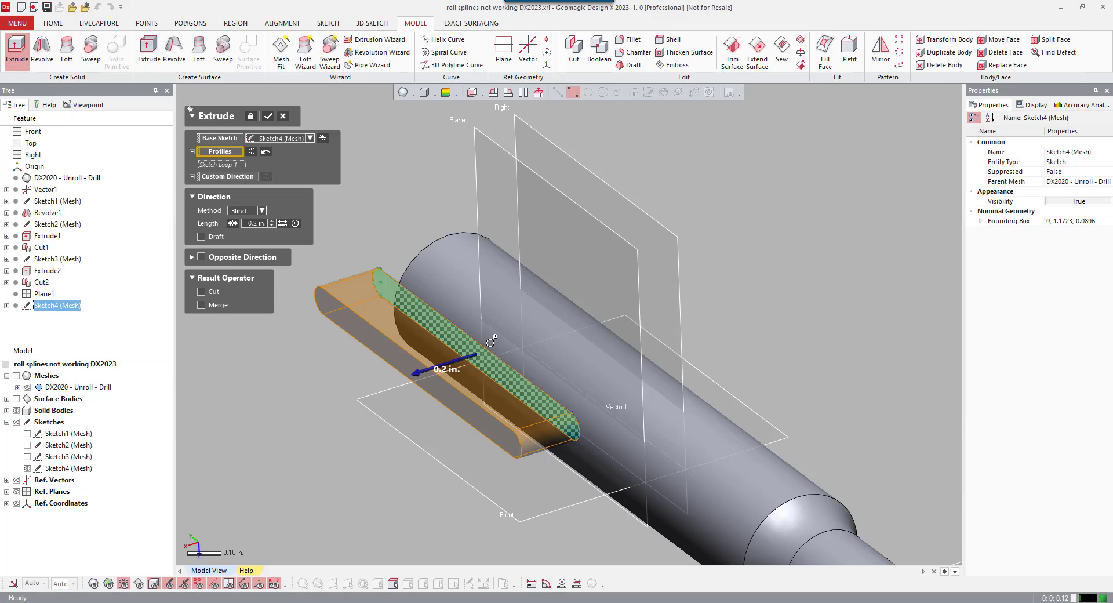
pyautogui.scroll(1, 490, 342)
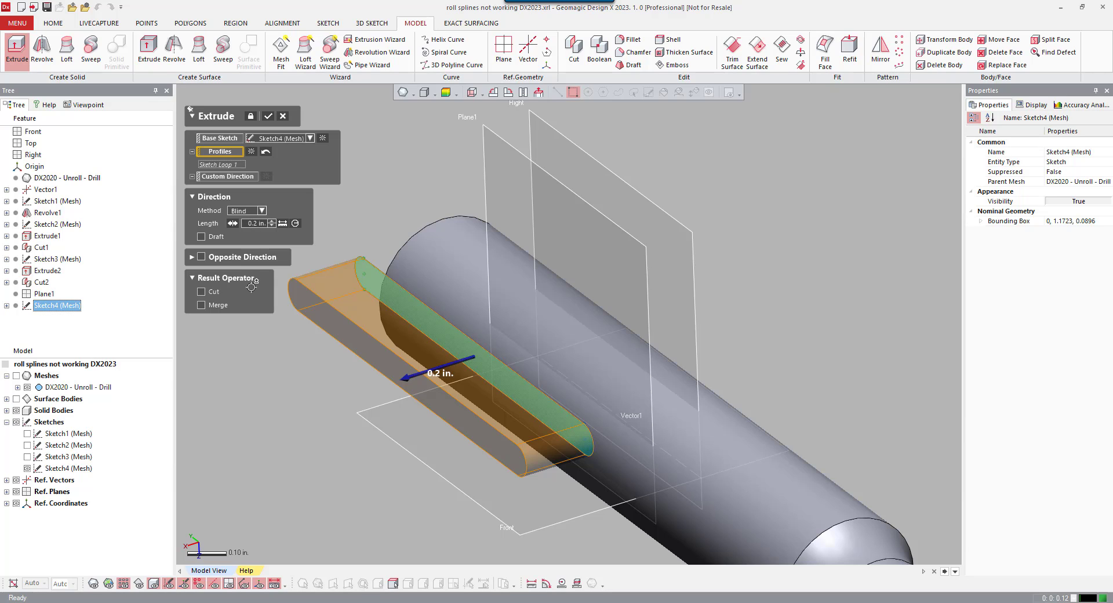
# Add a 12° draft flaring outward to the slot extrusion and finish it as a separate body
pyautogui.click(201, 237)
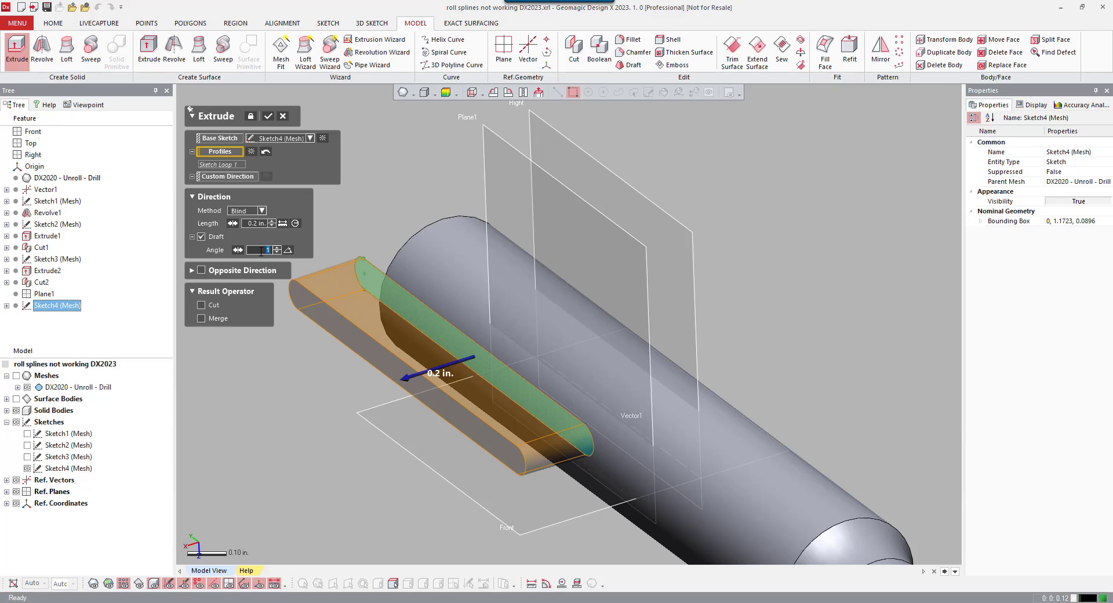
pyautogui.press('Return')
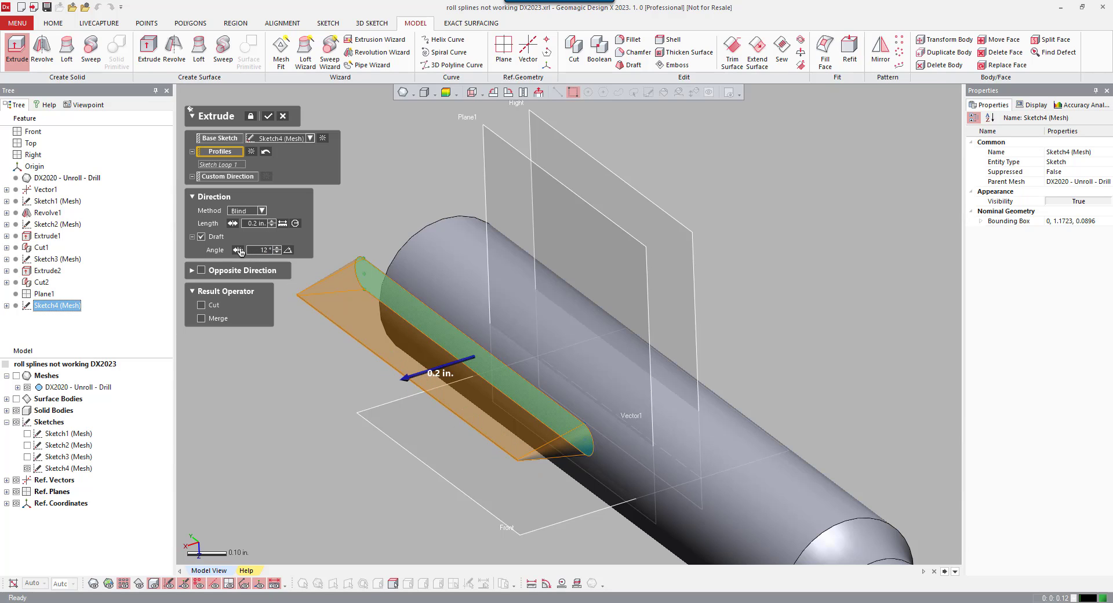
pyautogui.click(237, 249)
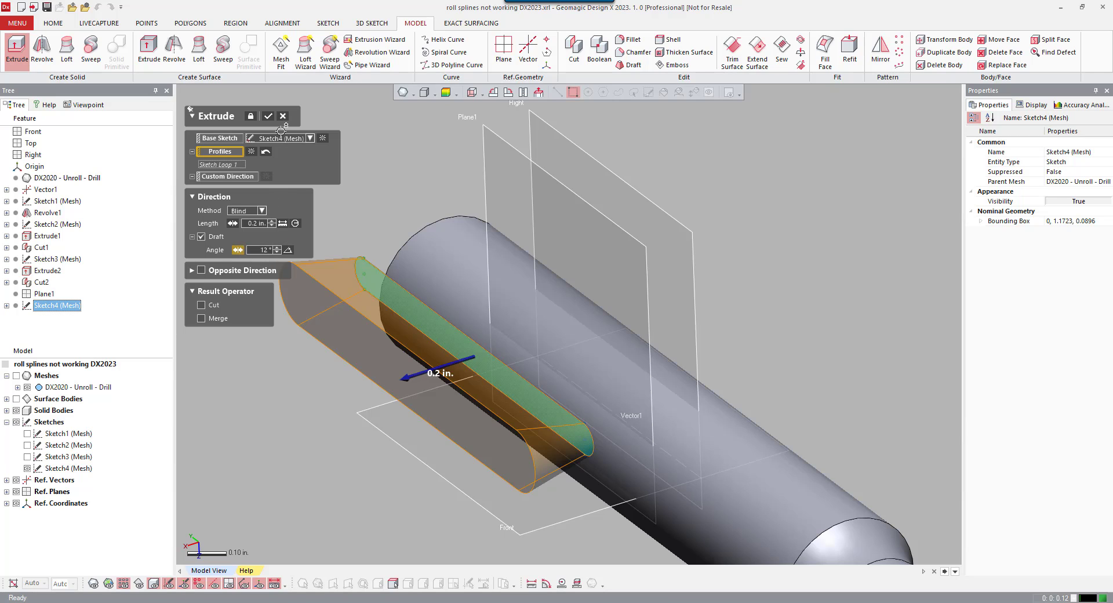
pyautogui.click(269, 116)
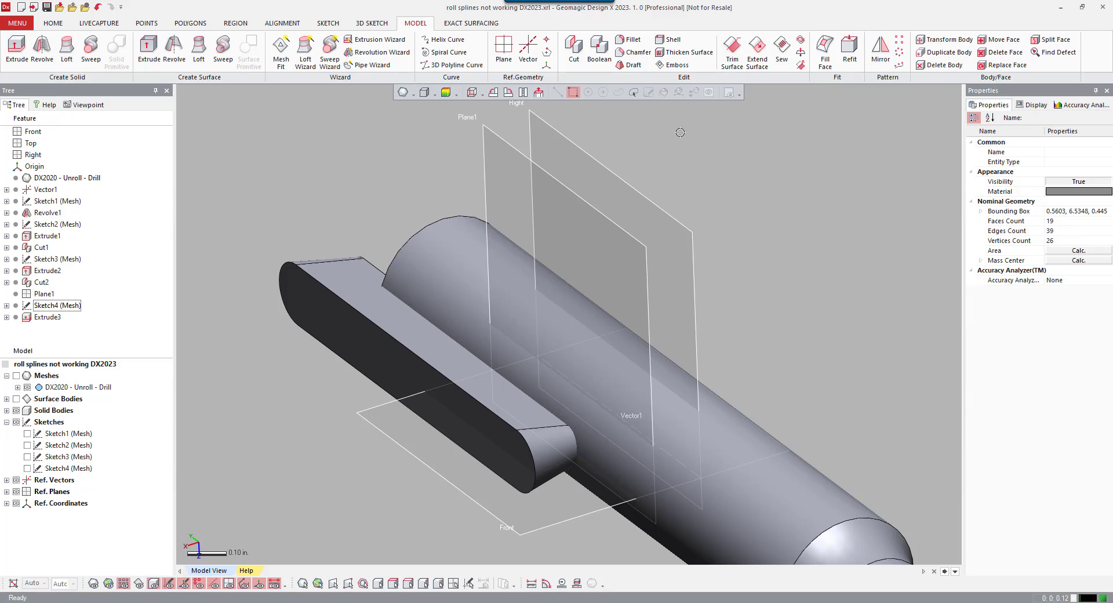
# Mirror the drafted slot body about the Right plane to the opposite side of the shank
pyautogui.click(880, 49)
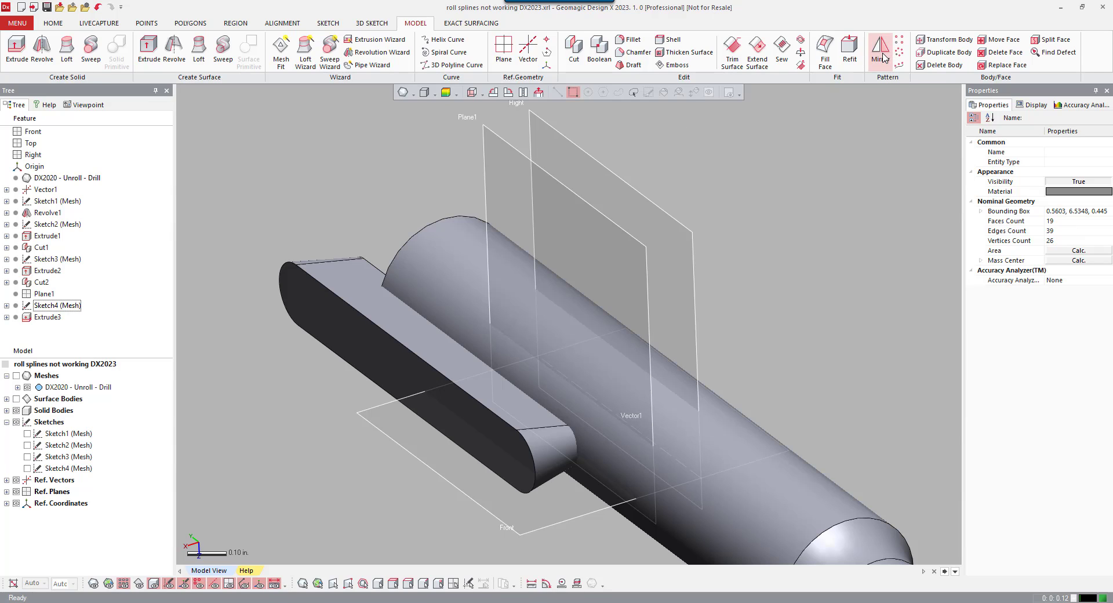
pyautogui.click(371, 283)
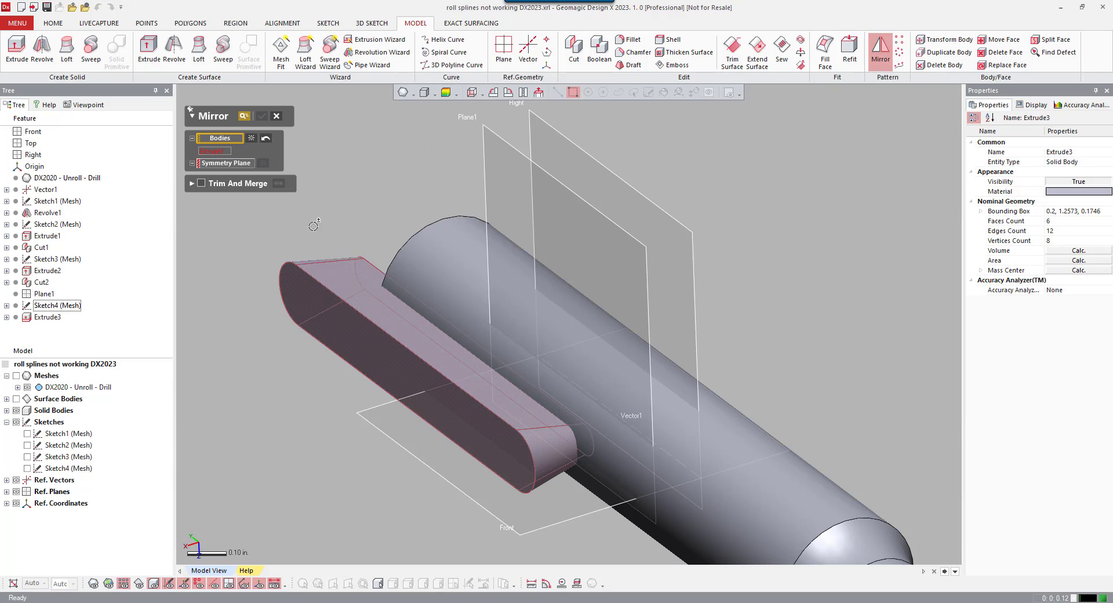
pyautogui.click(251, 164)
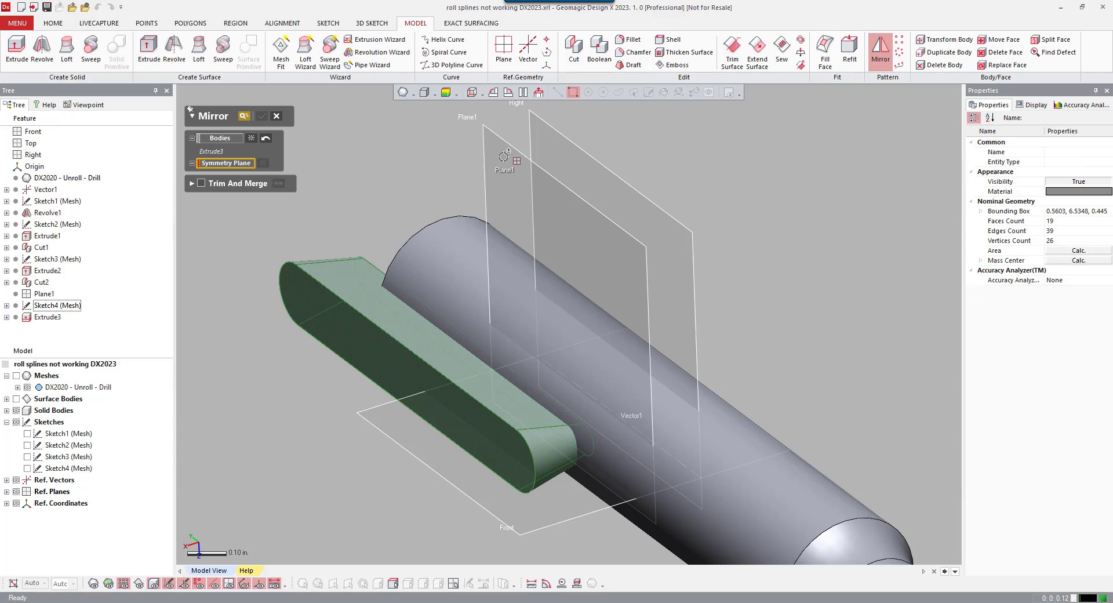
pyautogui.click(571, 165)
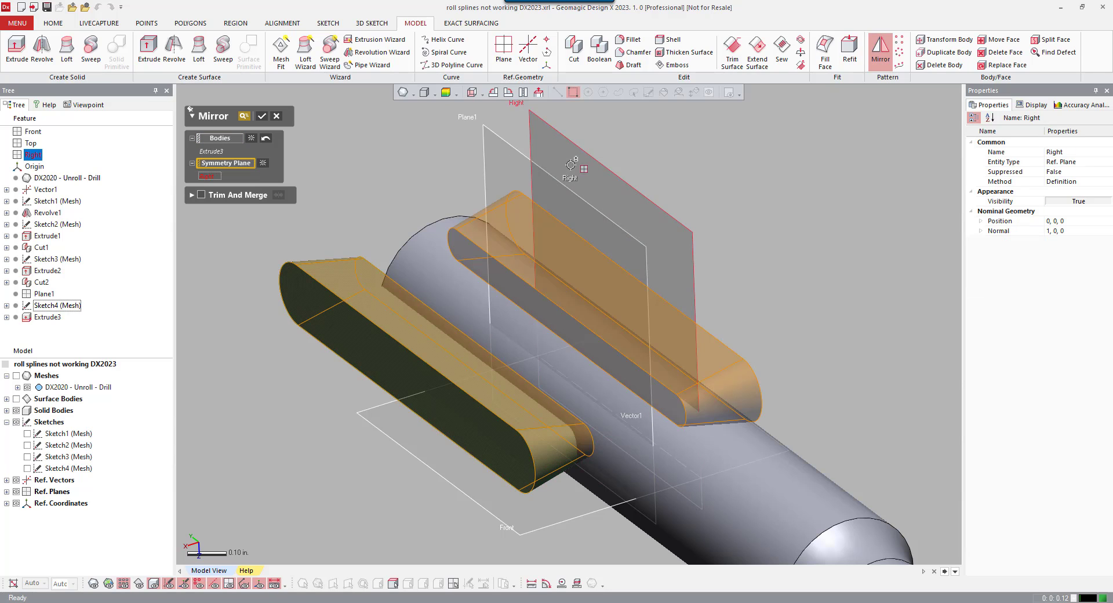
pyautogui.click(263, 116)
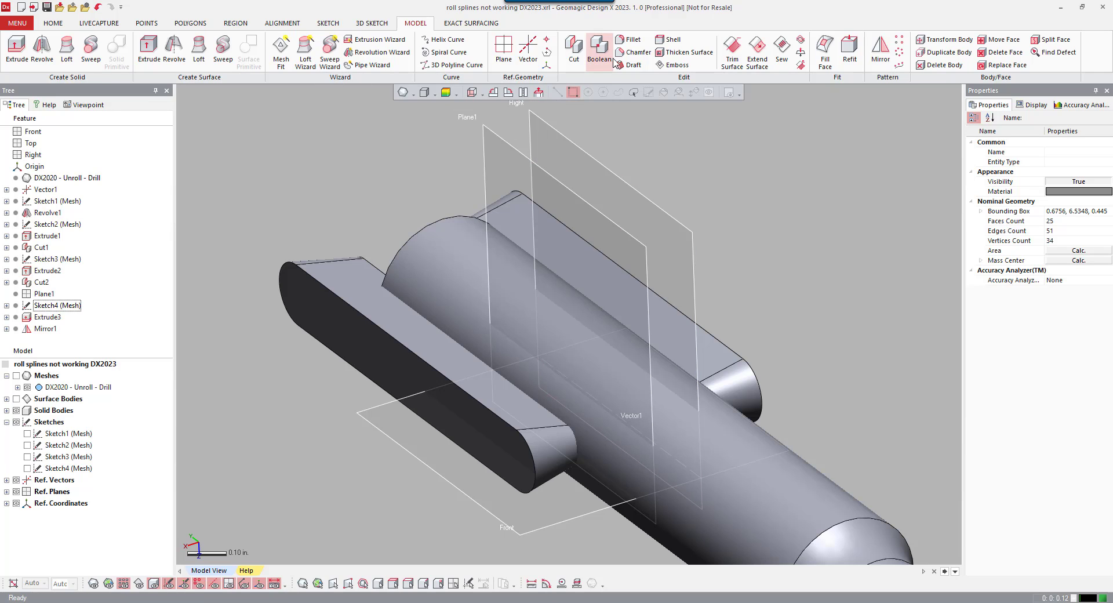
# Cut both slot bodies from the drill body with a Boolean cut operation
pyautogui.click(598, 50)
pyautogui.click(214, 166)
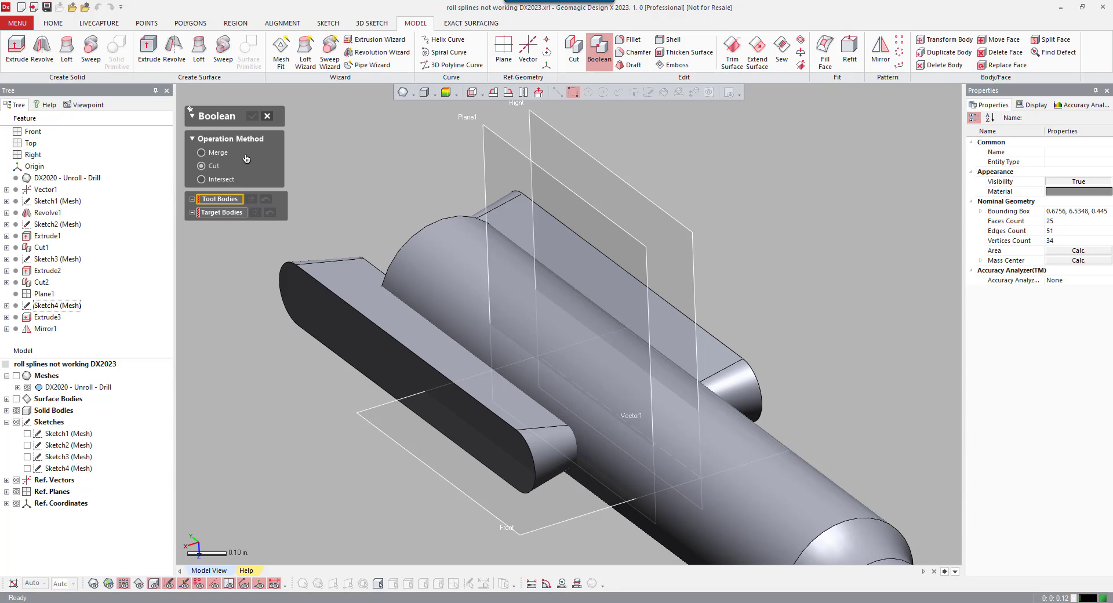
pyautogui.click(339, 293)
pyautogui.click(495, 212)
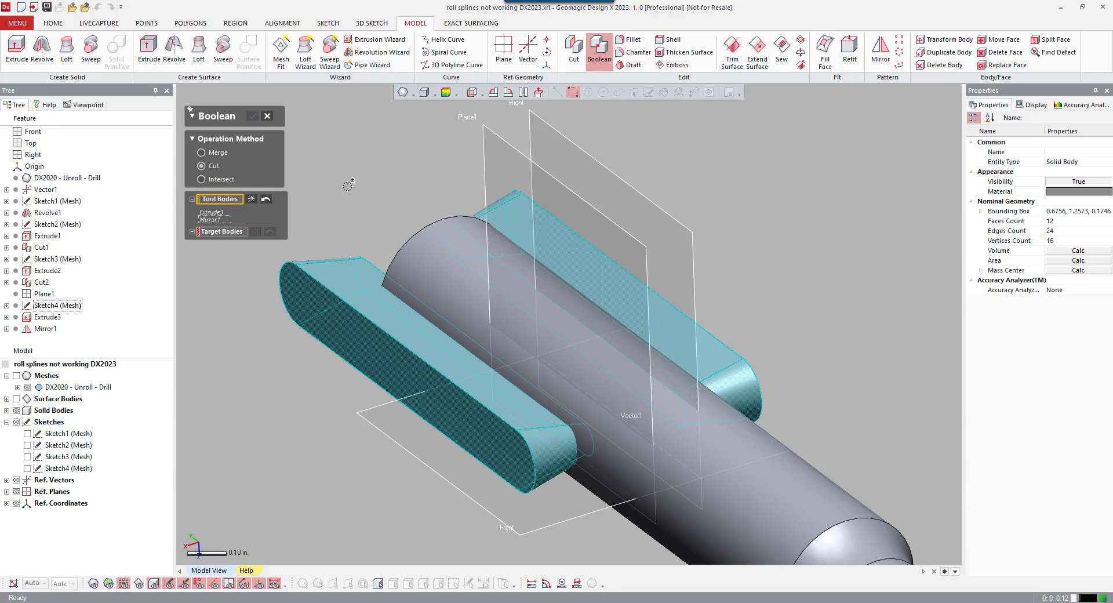
pyautogui.click(242, 233)
pyautogui.click(419, 251)
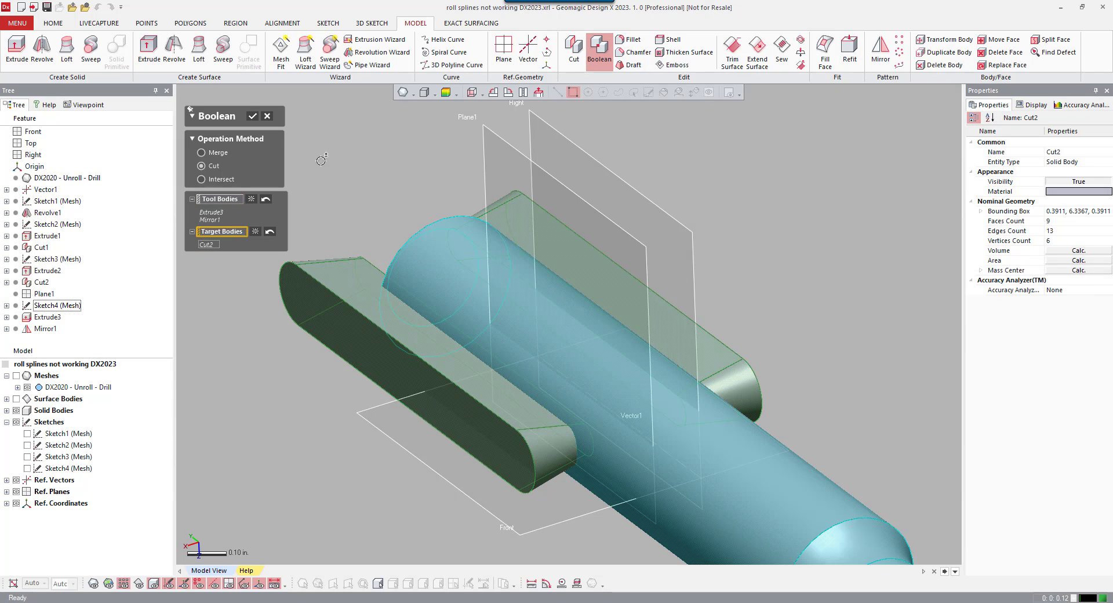
pyautogui.click(253, 117)
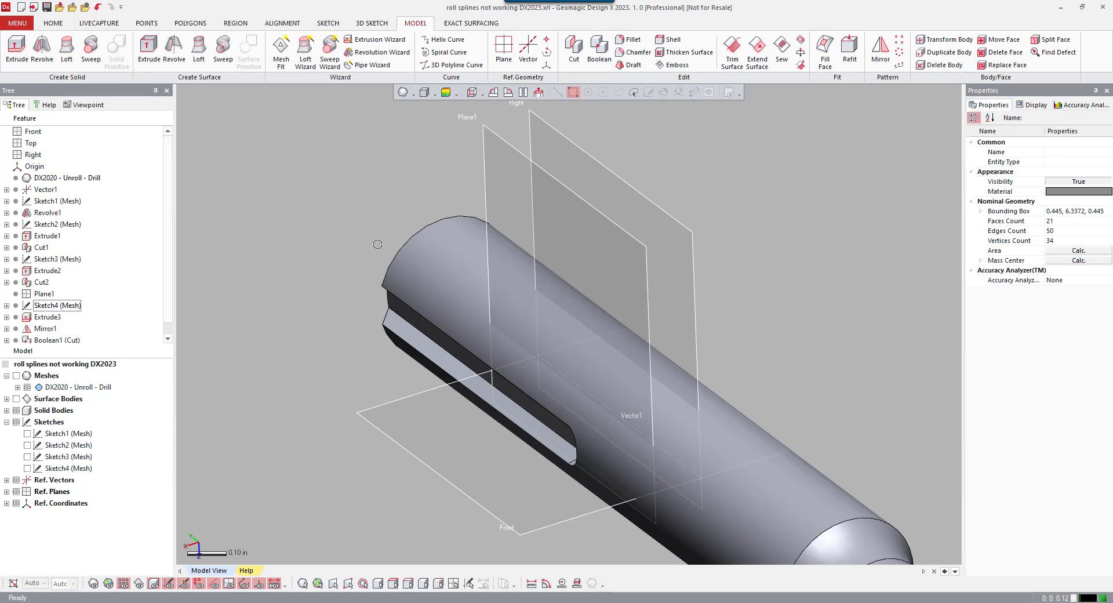
pyautogui.moveTo(377, 243); pyautogui.dragTo(591, 325, button='right')
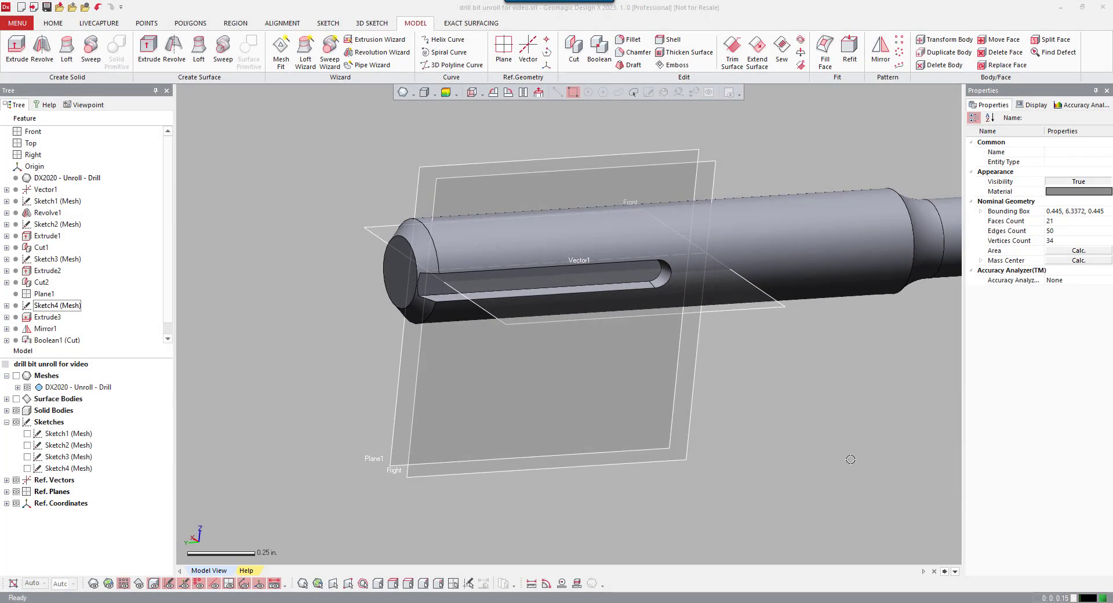
# Collapse the properties pane to enlarge the model view, then hide the solid body and show the scan mesh
pyautogui.moveTo(862, 459); pyautogui.dragTo(867, 297, button='right')
pyautogui.click(1095, 91)
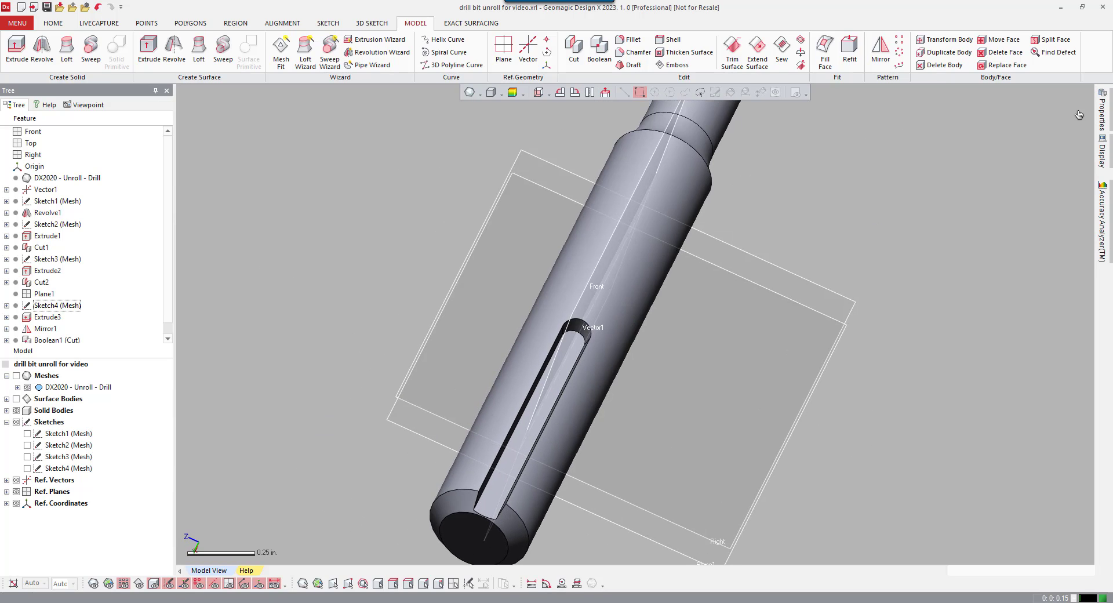
pyautogui.moveTo(799, 307); pyautogui.dragTo(595, 397, button='right')
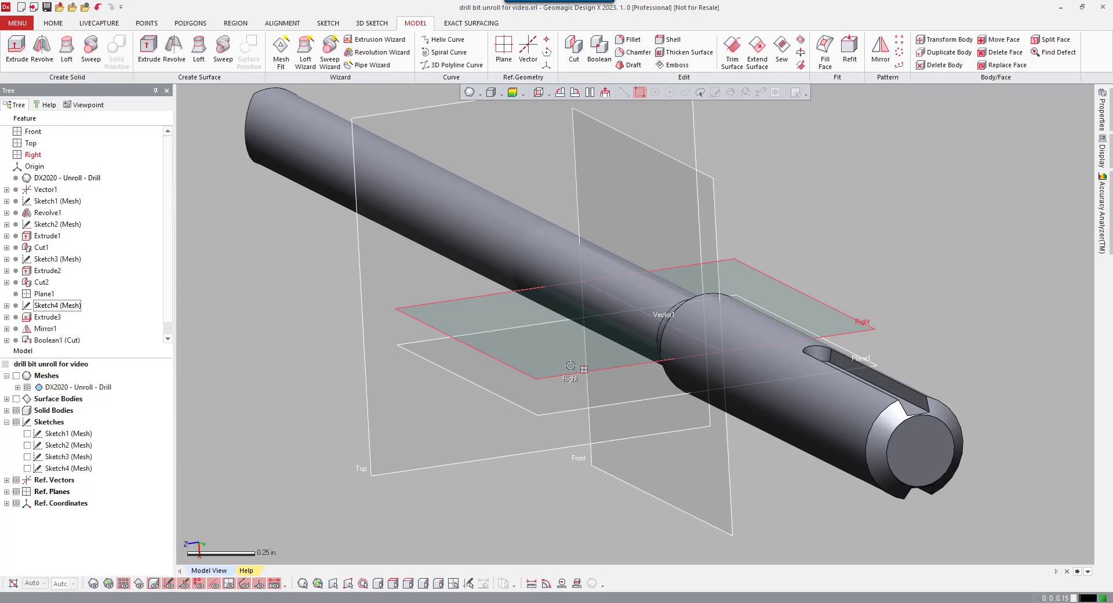
pyautogui.hotkey('ctrl', '5')
pyautogui.hotkey('ctrl', '1')
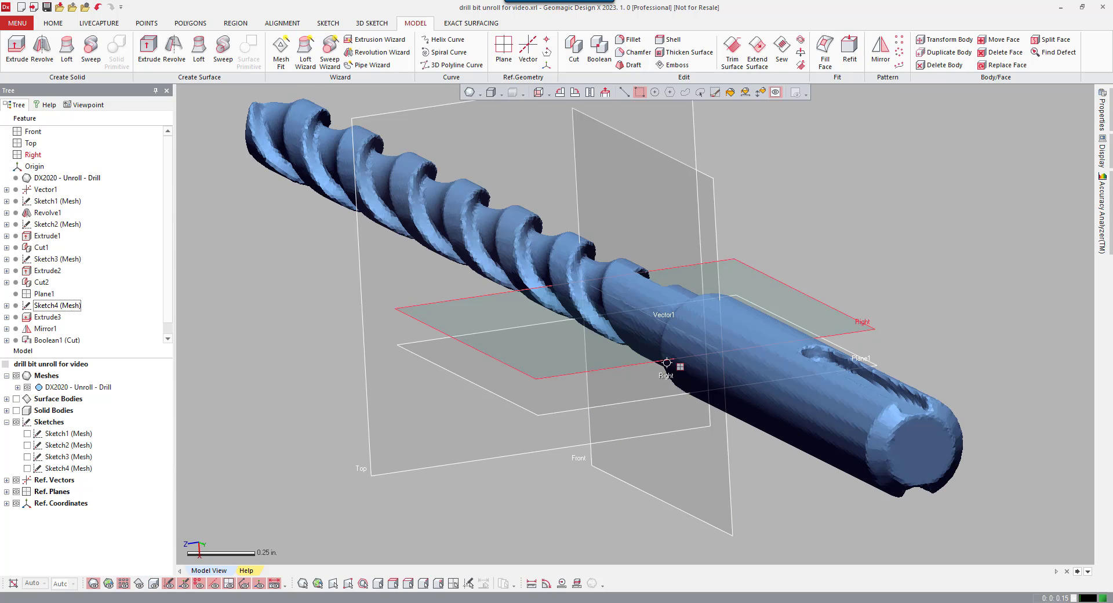
pyautogui.moveTo(520, 255); pyautogui.dragTo(436, 255, button='right')
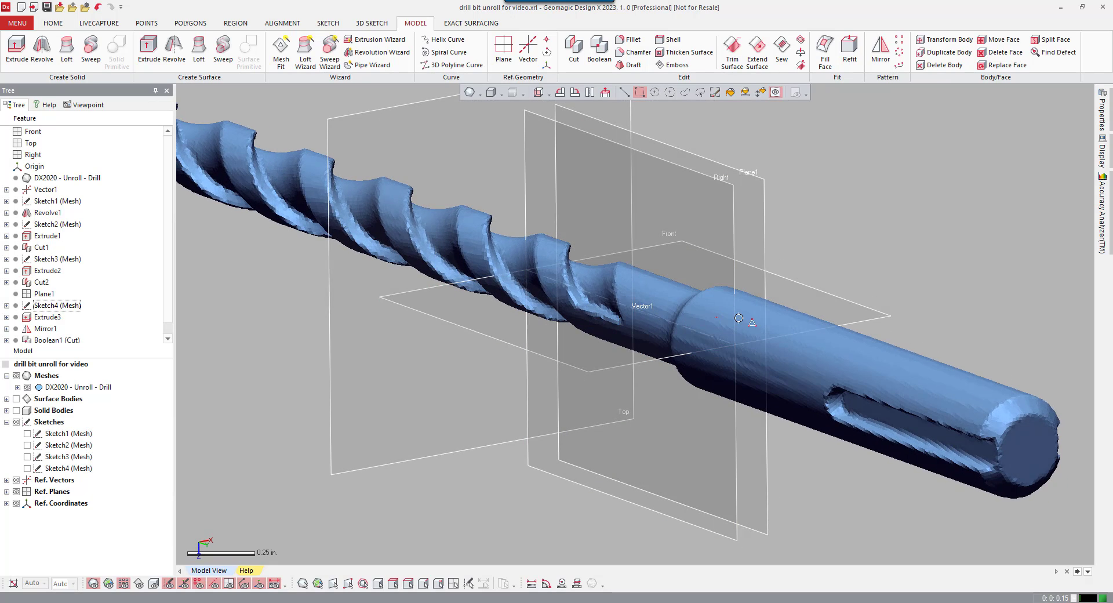
# Add a reference point by projecting a mesh vertex on the shank's cylindrical surface onto the Right plane
pyautogui.scroll(6, 737, 308)
pyautogui.scroll(3, 736, 309)
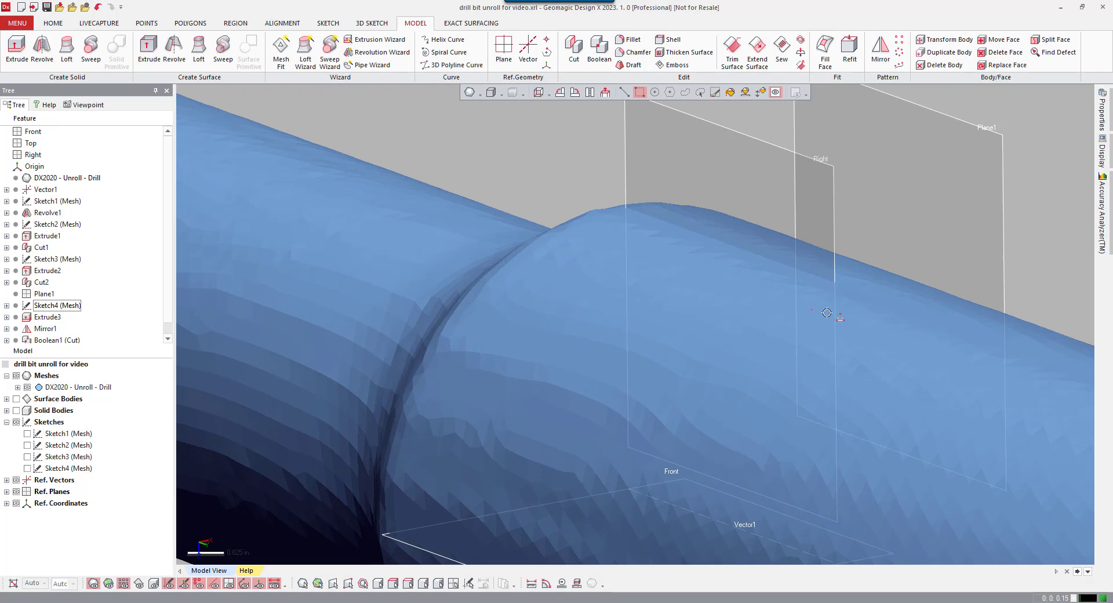
pyautogui.moveTo(700, 288); pyautogui.dragTo(551, 300, button='right')
pyautogui.moveTo(618, 329); pyautogui.dragTo(775, 394, button='right')
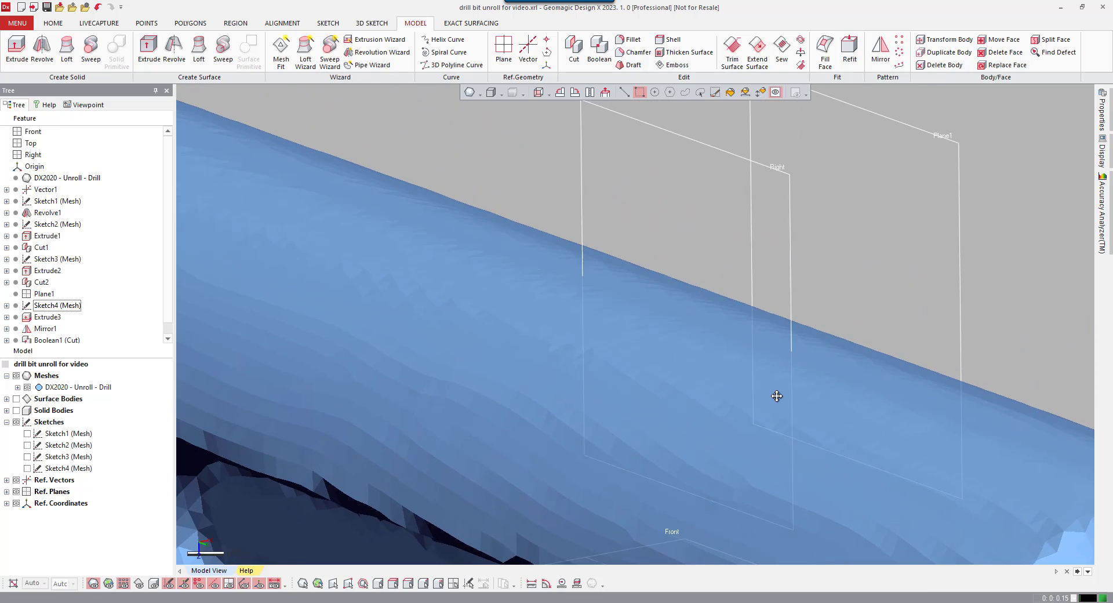
pyautogui.click(547, 38)
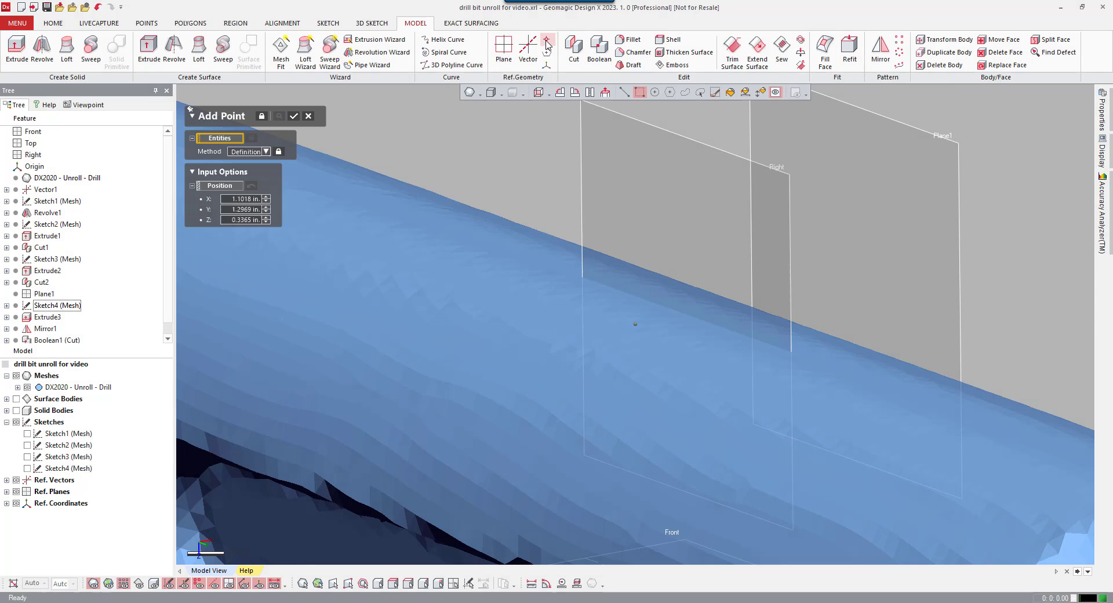
pyautogui.click(259, 152)
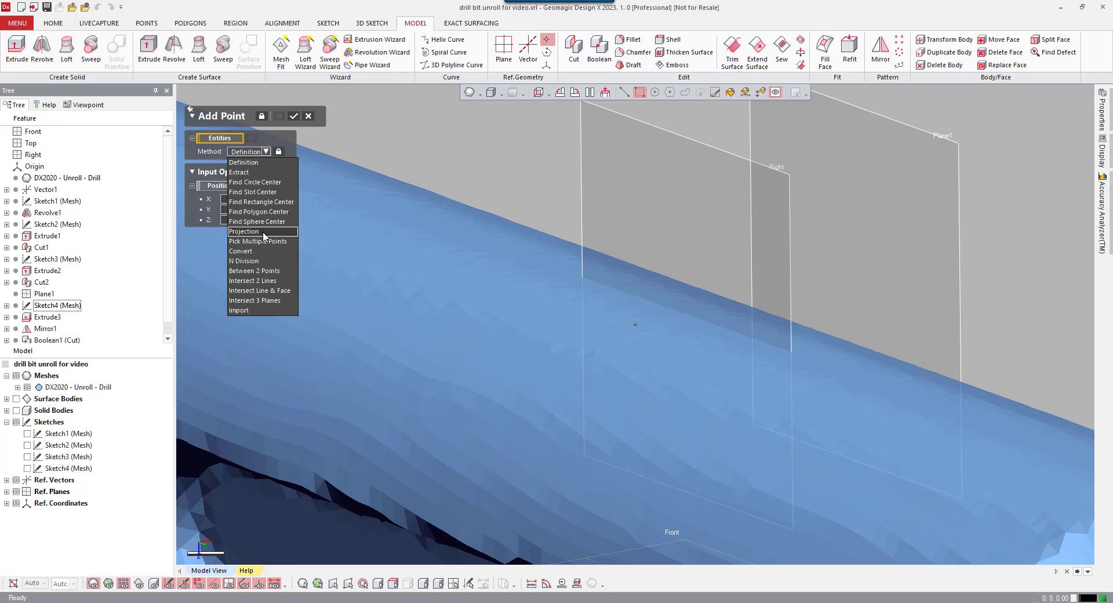
pyautogui.click(261, 232)
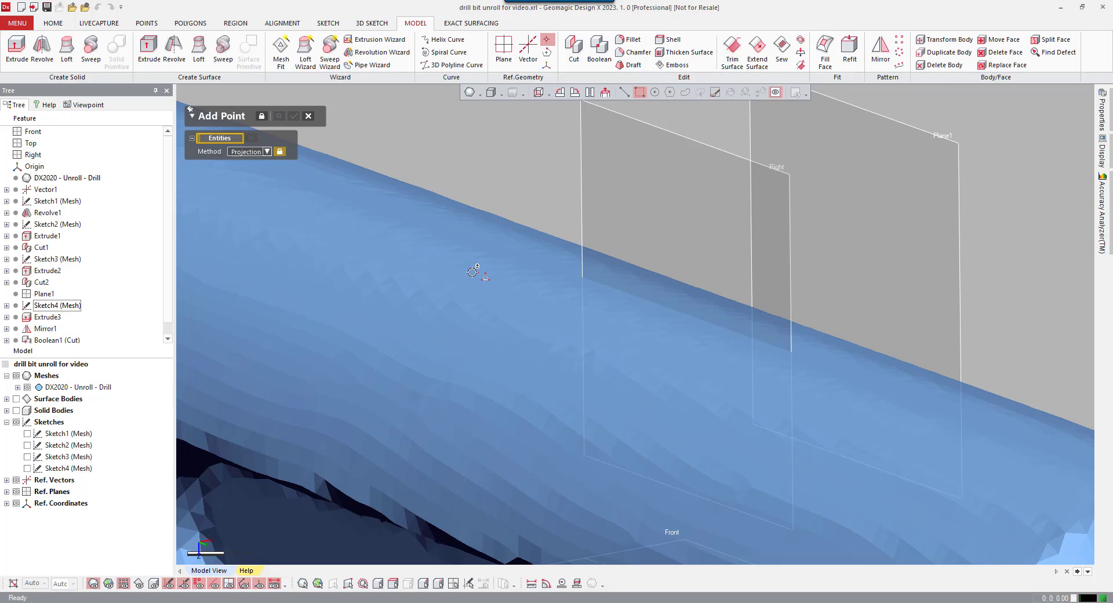
pyautogui.click(786, 355)
pyautogui.click(791, 334)
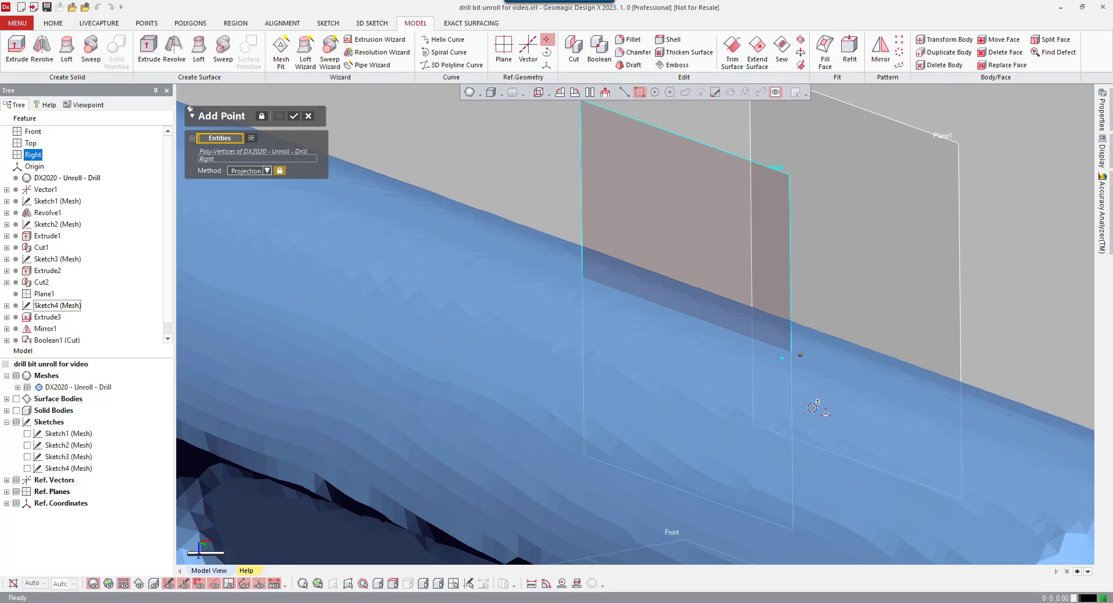
pyautogui.moveTo(826, 373); pyautogui.dragTo(684, 400, button='right')
pyautogui.click(294, 116)
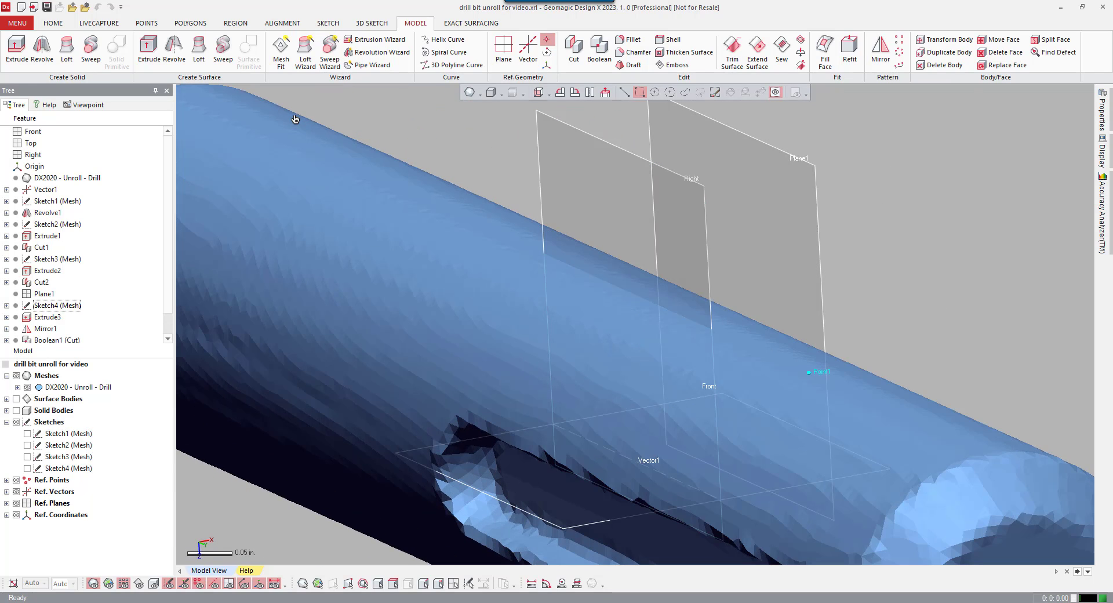
pyautogui.scroll(-4, 538, 344)
pyautogui.keyDown('ctrl'); pyautogui.moveTo(532, 354); pyautogui.dragTo(614, 348, button='right'); pyautogui.keyUp('ctrl')
pyautogui.moveTo(566, 401)
pyautogui.keyDown('ctrl'); pyautogui.mouseDown(button='right')
pyautogui.moveTo(650, 411)
pyautogui.moveTo(581, 390)
pyautogui.mouseUp(button='right'); pyautogui.keyUp('ctrl')
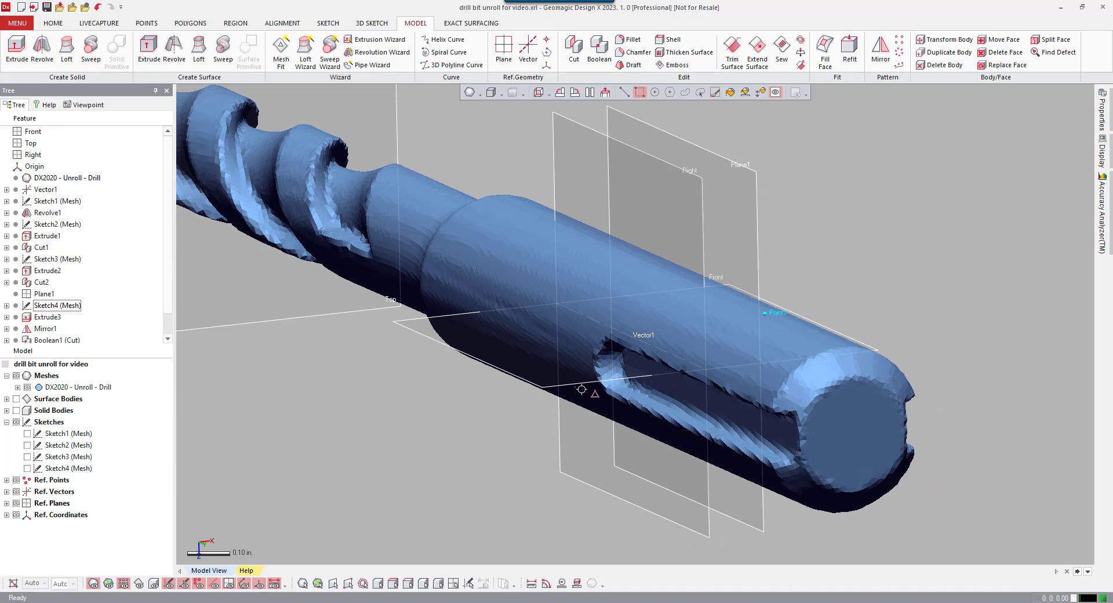
pyautogui.scroll(-5, 586, 359)
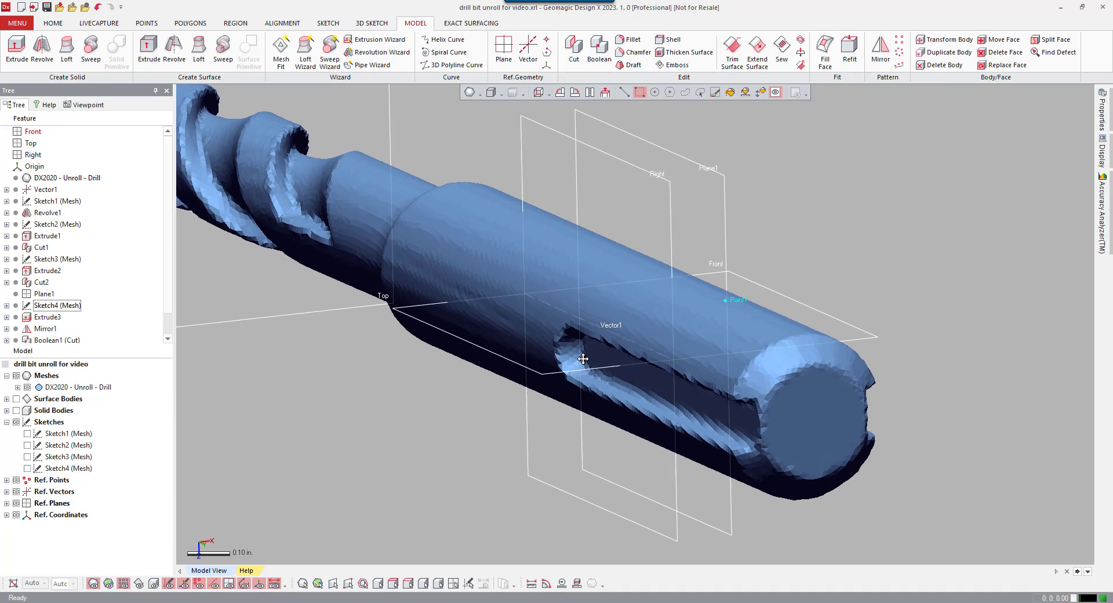
pyautogui.scroll(-2, 583, 359)
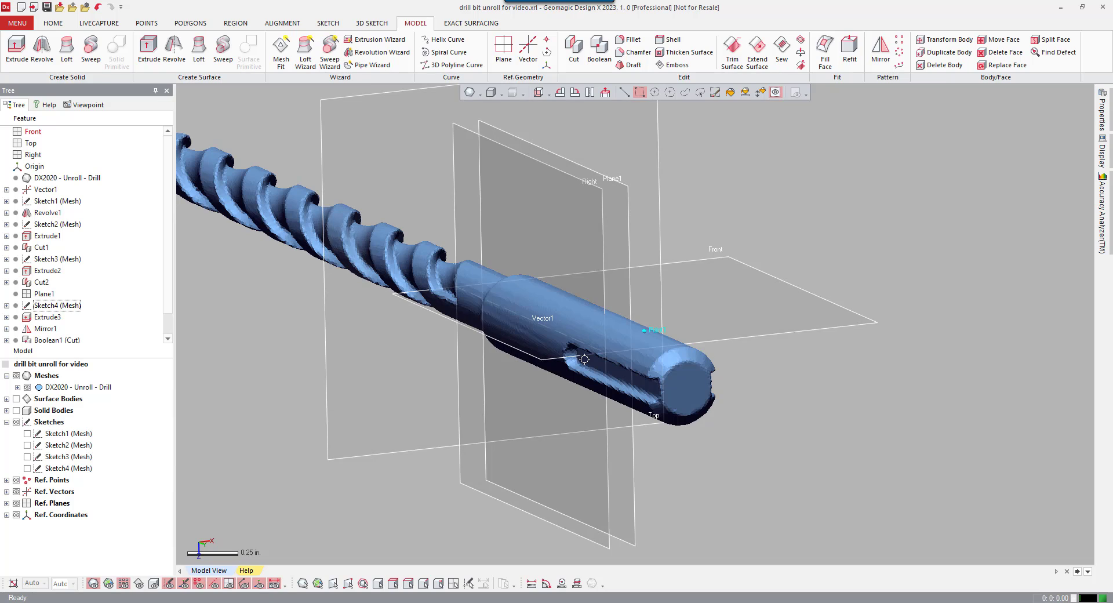
# Unroll the drill scan mesh about Vector1, using the reference point on the shank as the split/start point
pyautogui.moveTo(755, 208); pyautogui.dragTo(814, 223, button='middle')
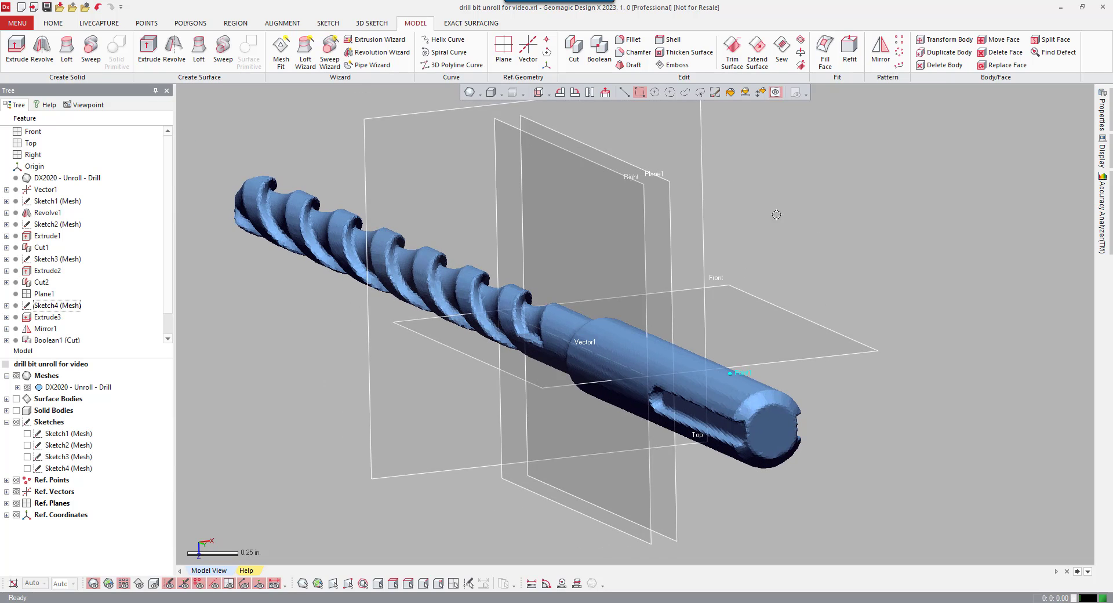
pyautogui.click(193, 23)
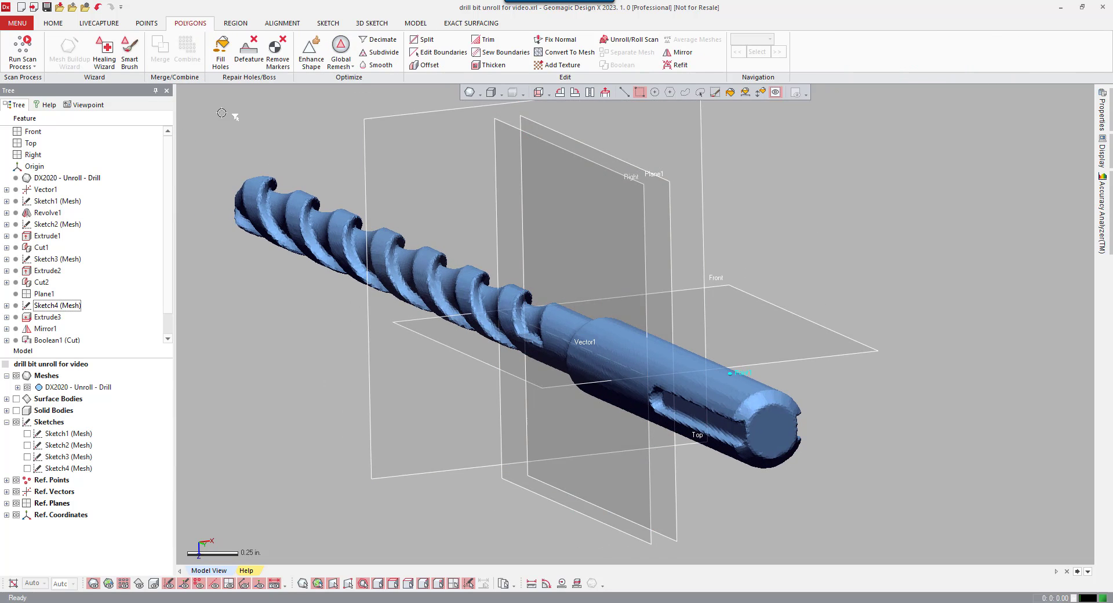
pyautogui.click(636, 45)
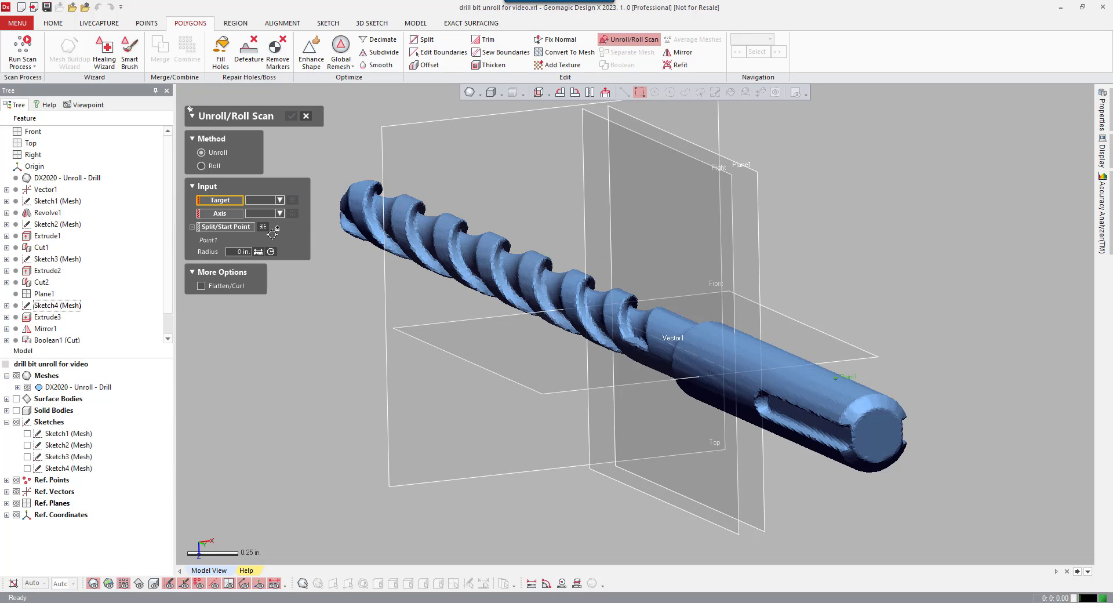
pyautogui.click(411, 248)
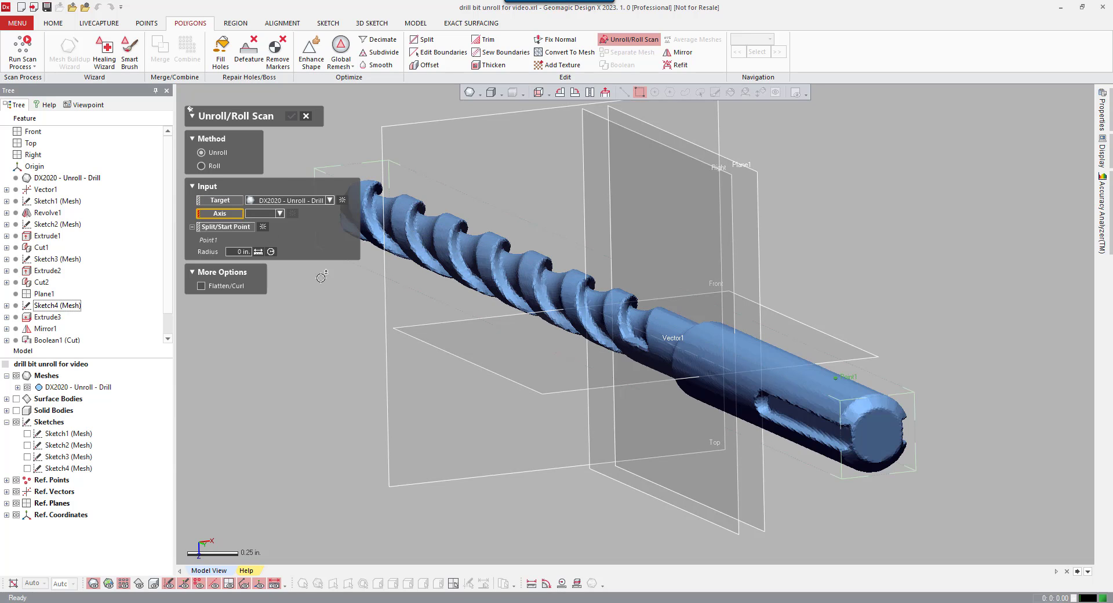
pyautogui.click(280, 213)
pyautogui.click(273, 225)
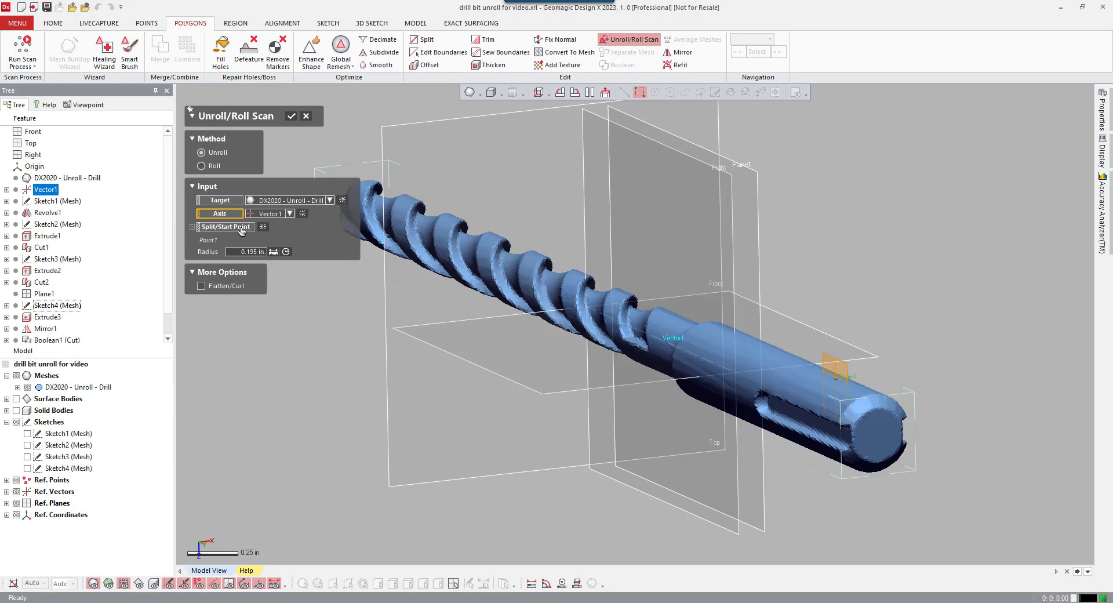
pyautogui.click(242, 231)
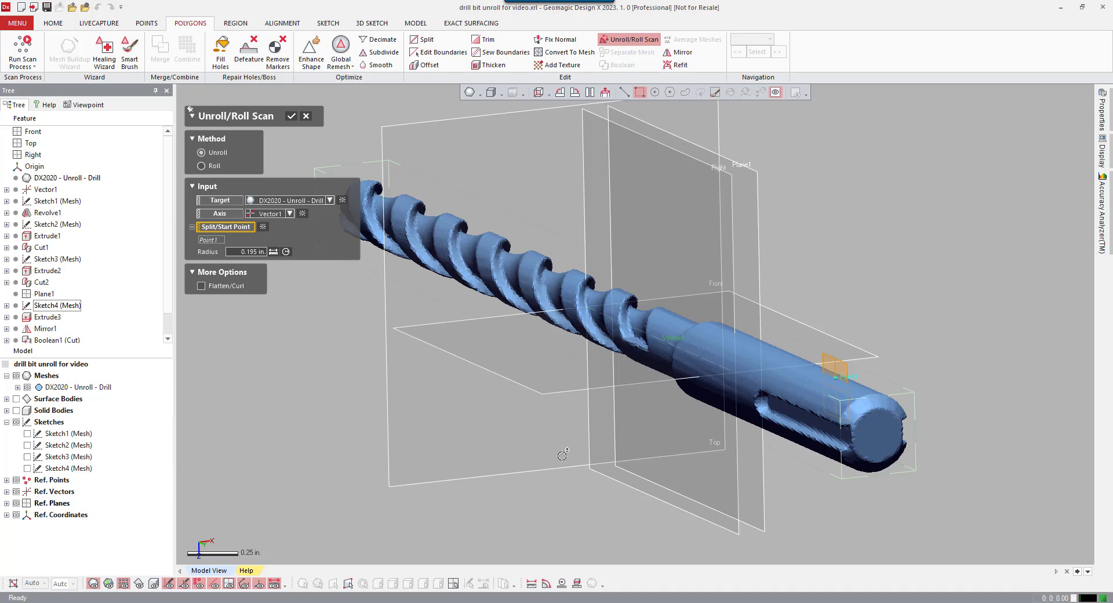
pyautogui.moveTo(815, 405); pyautogui.dragTo(845, 400, button='right')
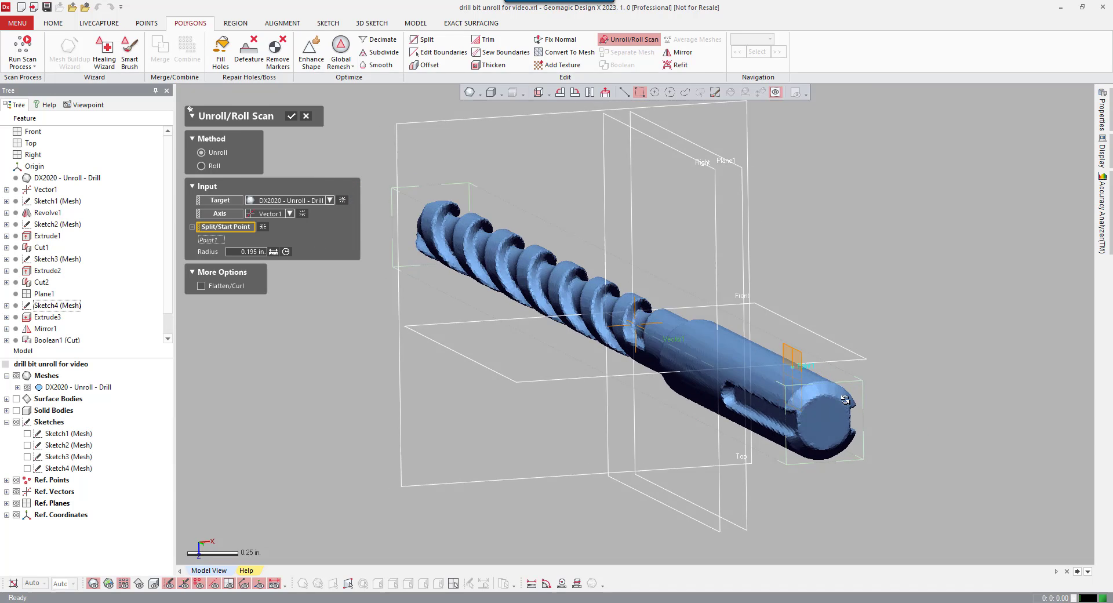
pyautogui.scroll(10, 845, 400)
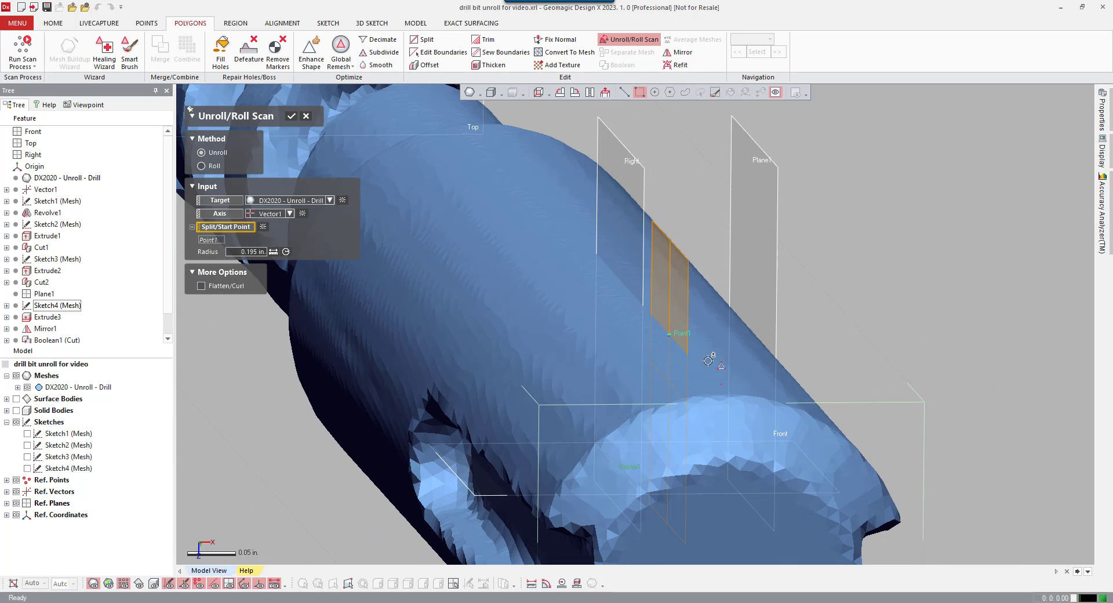
pyautogui.scroll(-10, 646, 409)
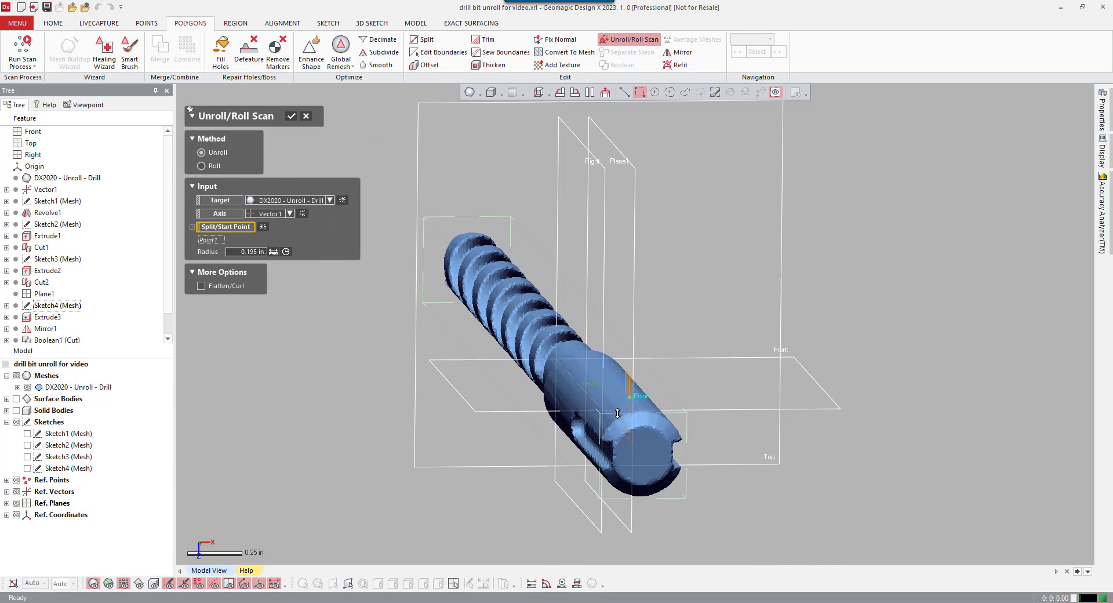
pyautogui.click(292, 118)
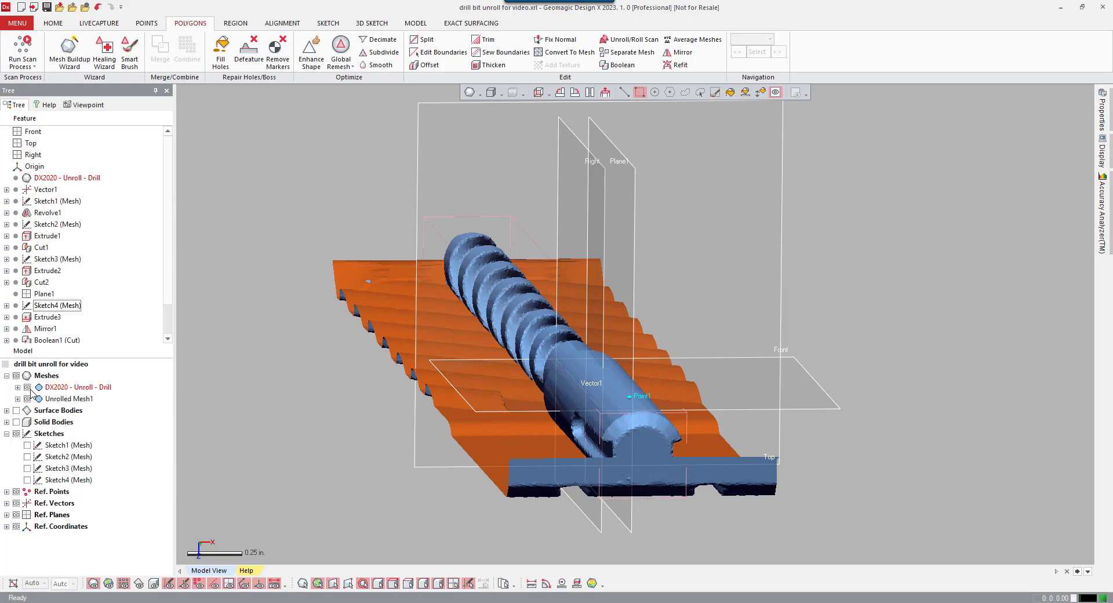
# Hide the original drill mesh and examine the unrolled mesh's flutes and shank slots from several angles
pyautogui.click(28, 388)
pyautogui.click(356, 456)
pyautogui.moveTo(303, 389); pyautogui.dragTo(582, 203, button='right')
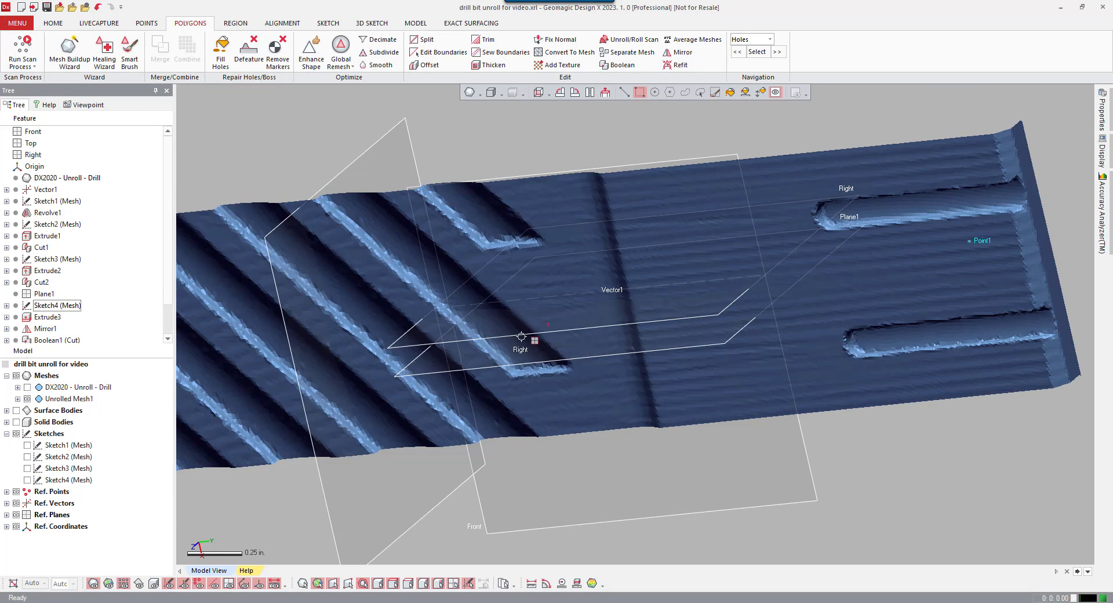
pyautogui.moveTo(521, 337); pyautogui.dragTo(610, 362, button='right')
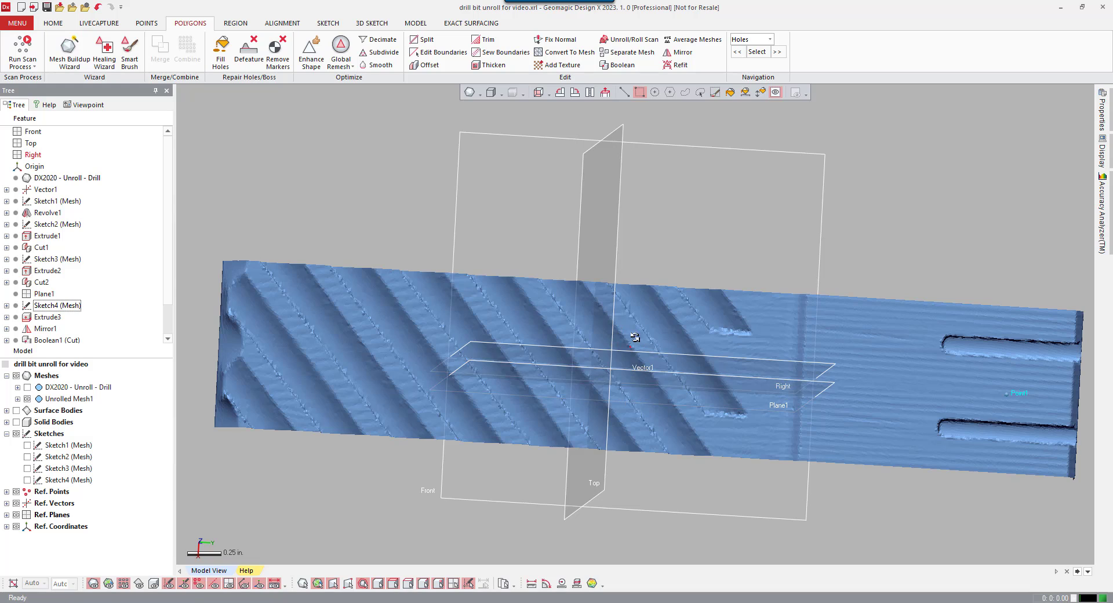
pyautogui.moveTo(673, 414); pyautogui.dragTo(480, 343, button='right')
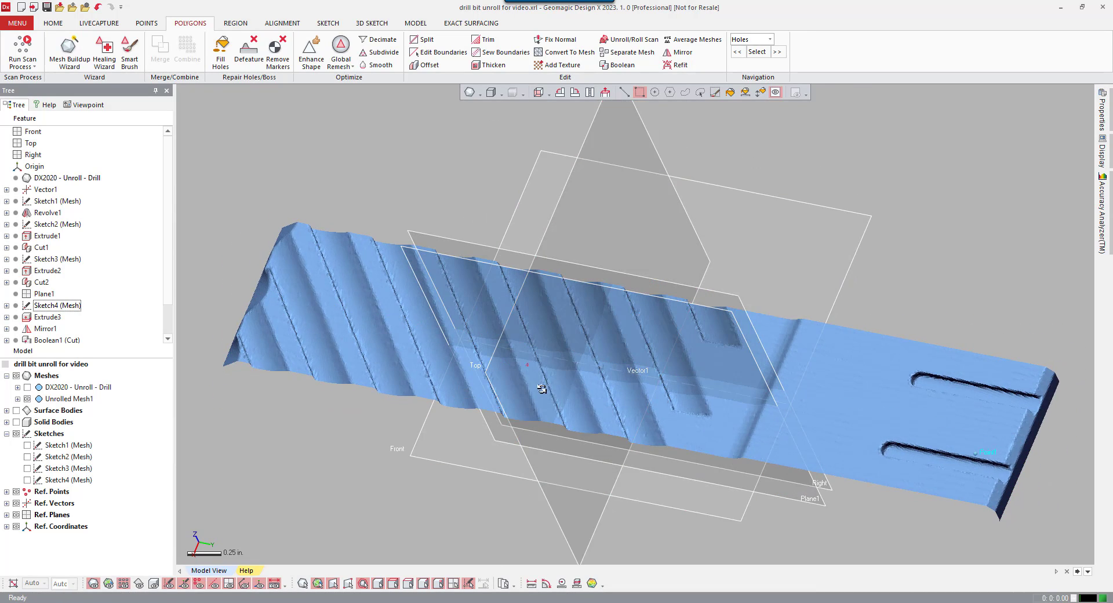
pyautogui.moveTo(534, 405); pyautogui.dragTo(470, 406, button='right')
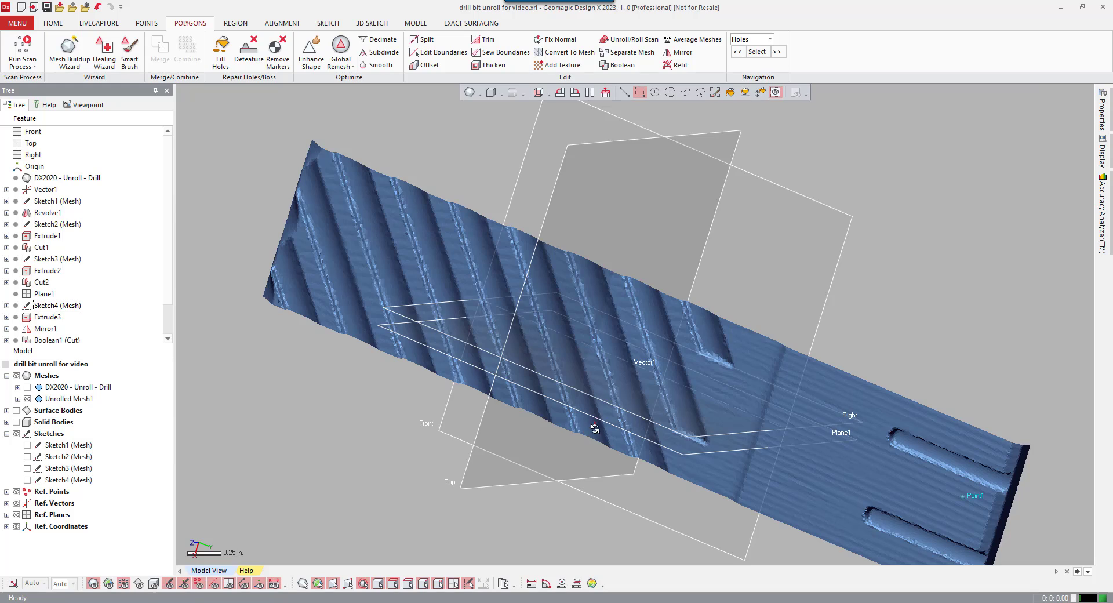
pyautogui.moveTo(594, 427); pyautogui.dragTo(674, 440, button='right')
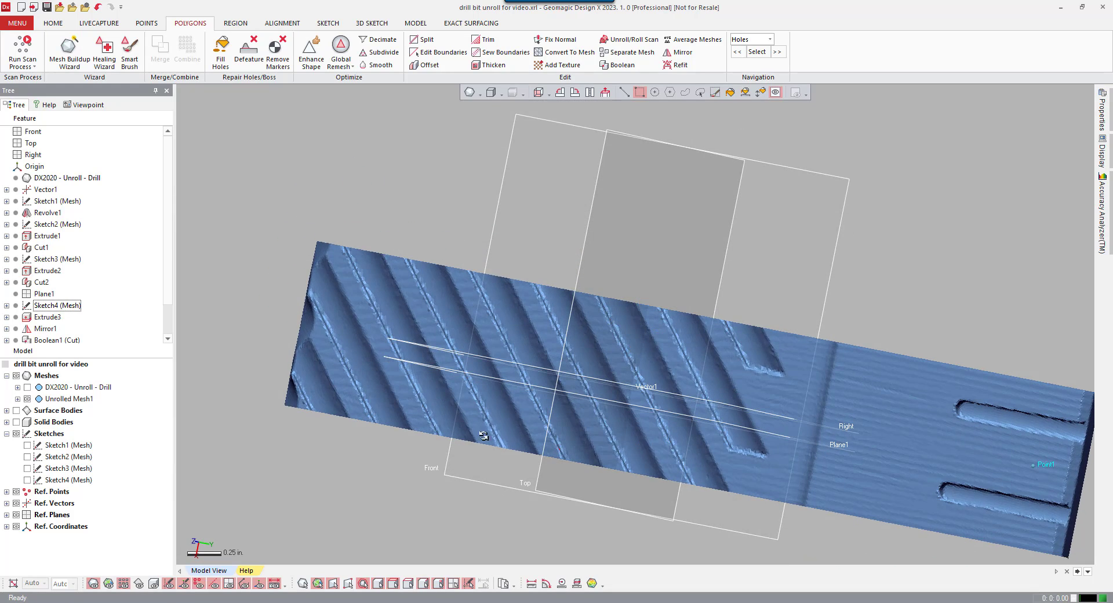
pyautogui.moveTo(483, 436); pyautogui.dragTo(740, 450, button='right')
# Add a reference plane through a picked point on the unrolled surface just past the flute ends, with its normal along Z
pyautogui.scroll(5, 740, 383)
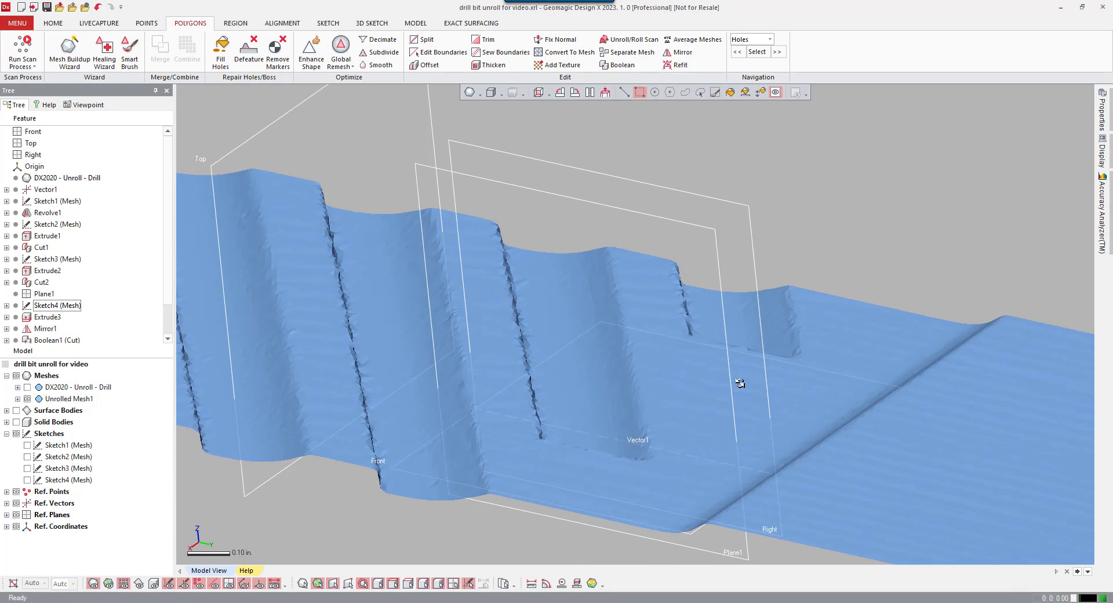
pyautogui.scroll(4, 740, 383)
pyautogui.rightClick(984, 146)
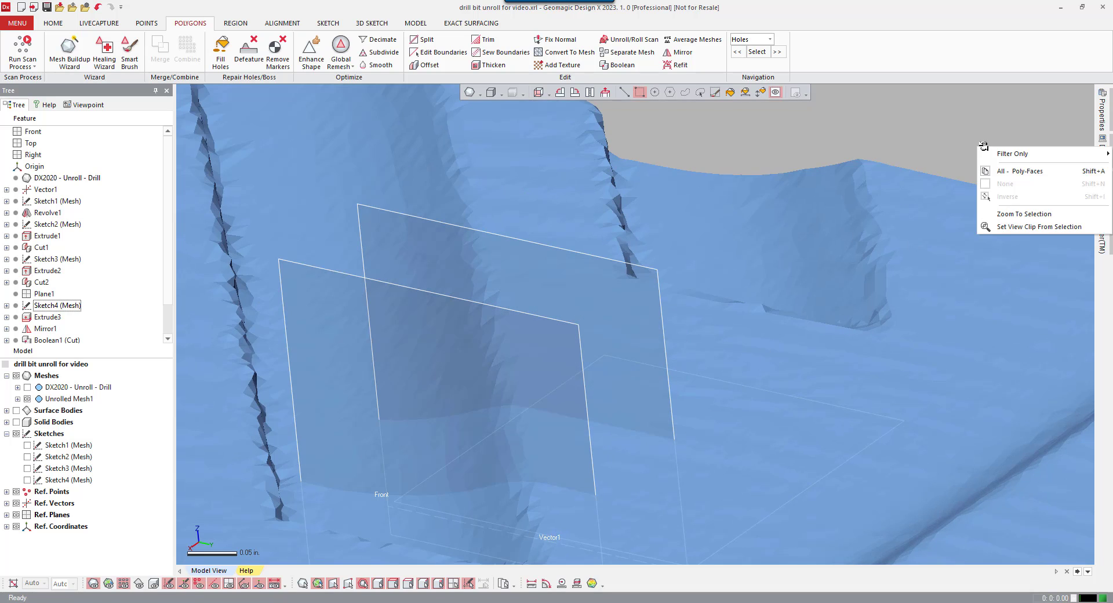
pyautogui.rightClick(946, 111)
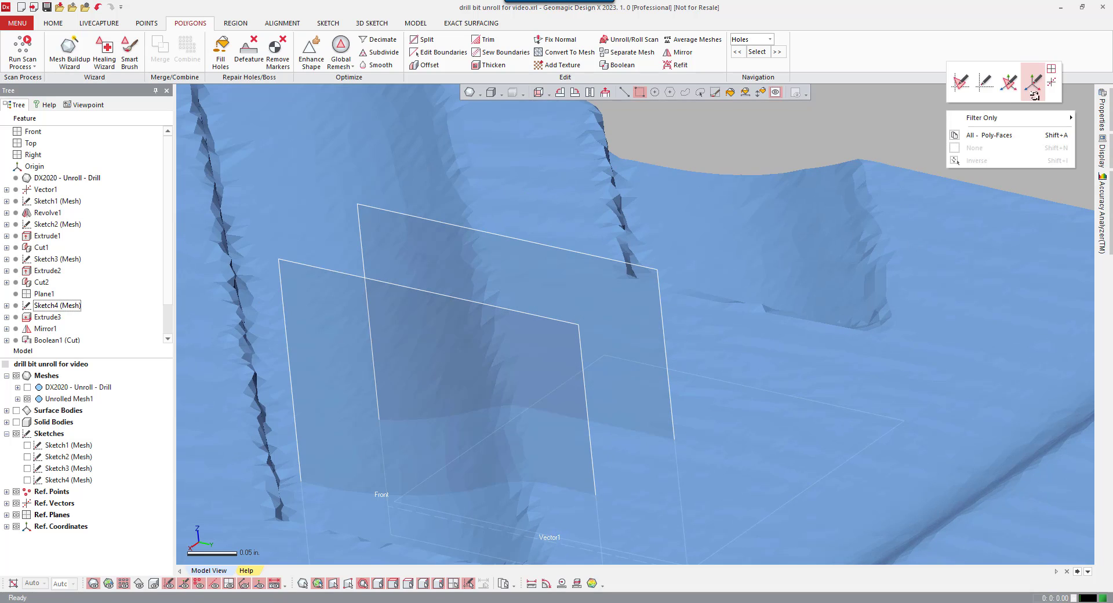
pyautogui.click(1053, 69)
pyautogui.click(230, 198)
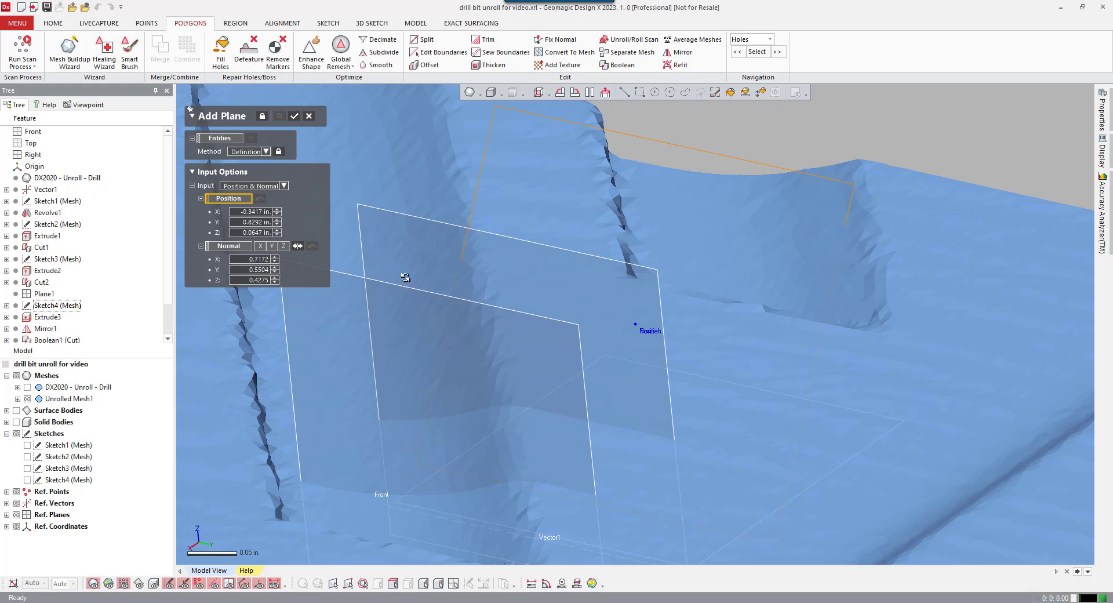
pyautogui.click(903, 213)
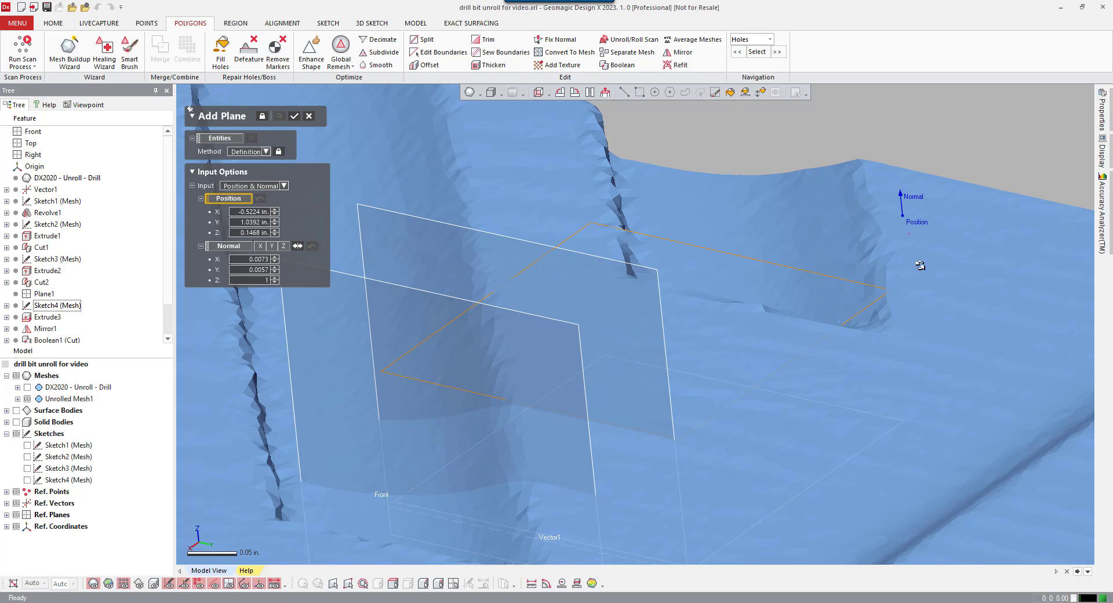
pyautogui.click(284, 245)
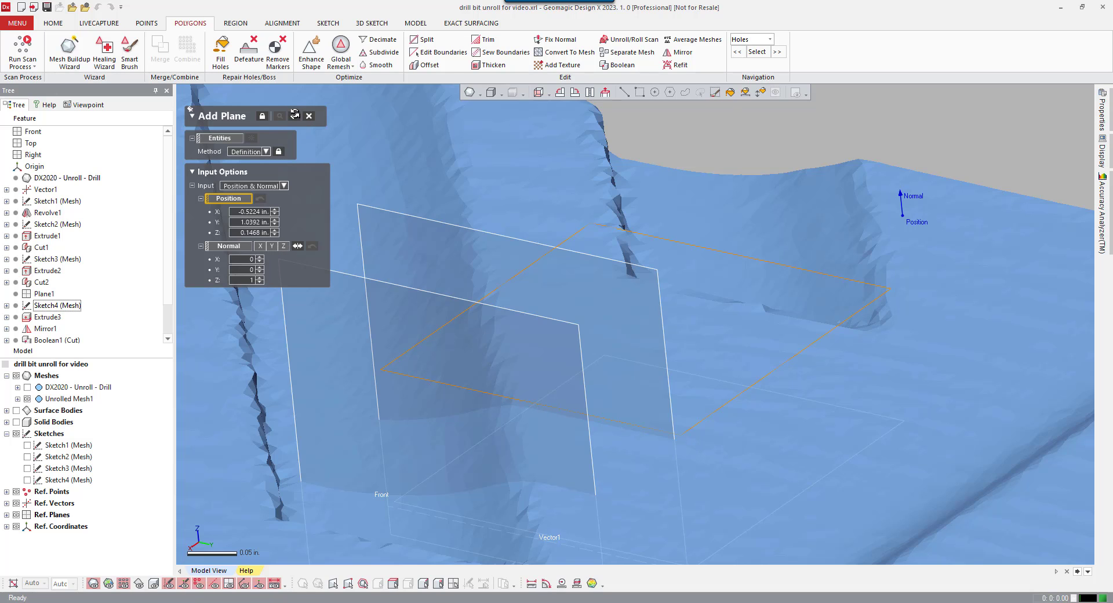
pyautogui.click(295, 115)
# Set up a mesh sketch of the unrolled mesh on the new plane, offsetting the section 0.005 in. with the direction flipped into the flutes
pyautogui.scroll(-10, 478, 216)
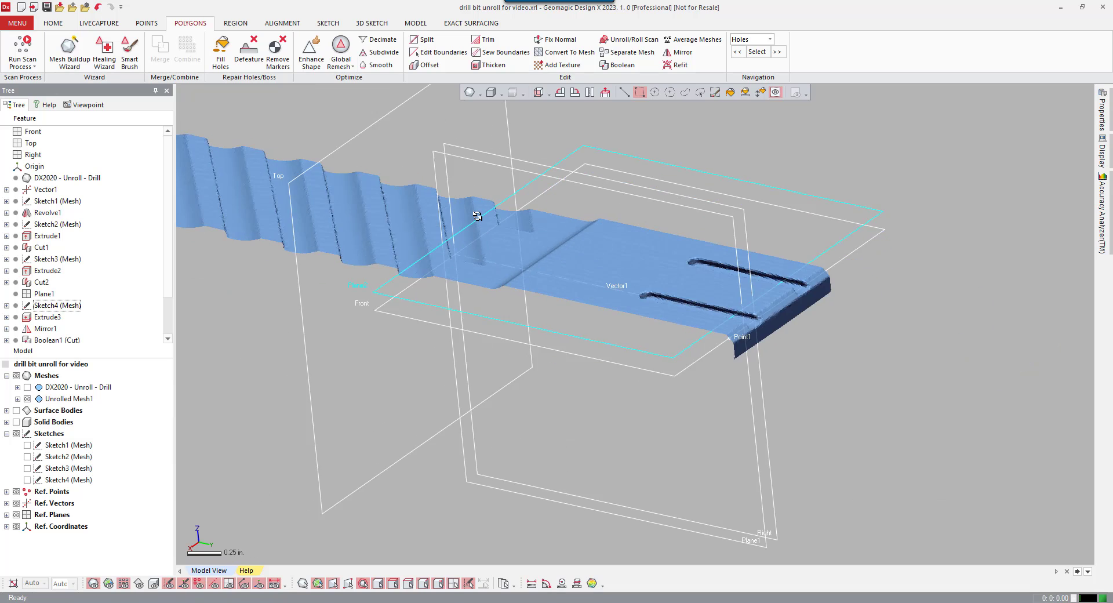
pyautogui.scroll(-3, 478, 215)
pyautogui.rightClick(863, 346)
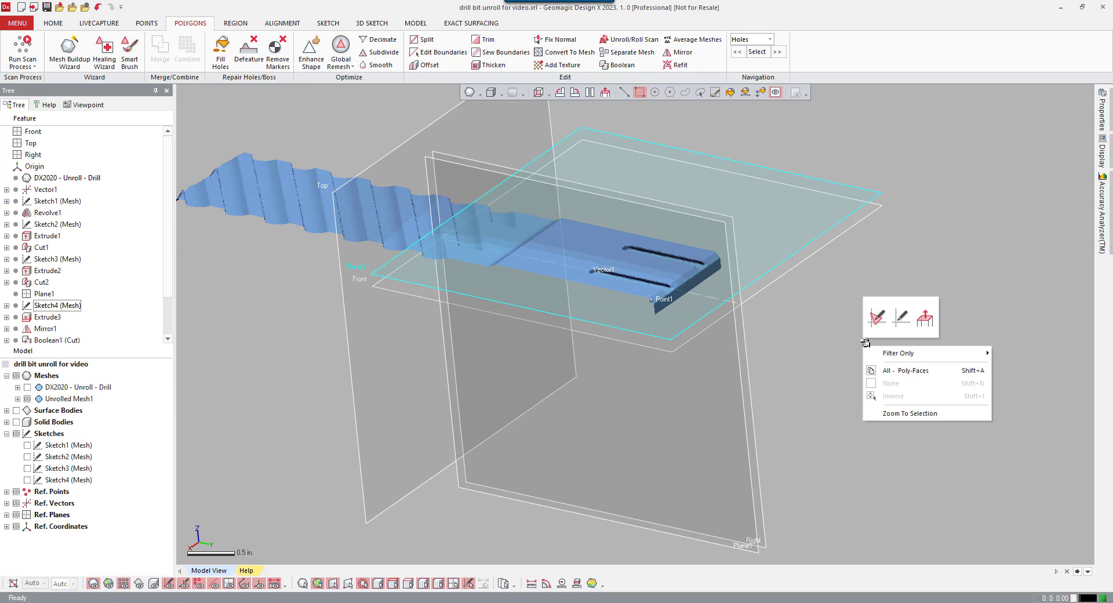
pyautogui.click(877, 316)
pyautogui.moveTo(520, 322); pyautogui.dragTo(736, 351, button='middle')
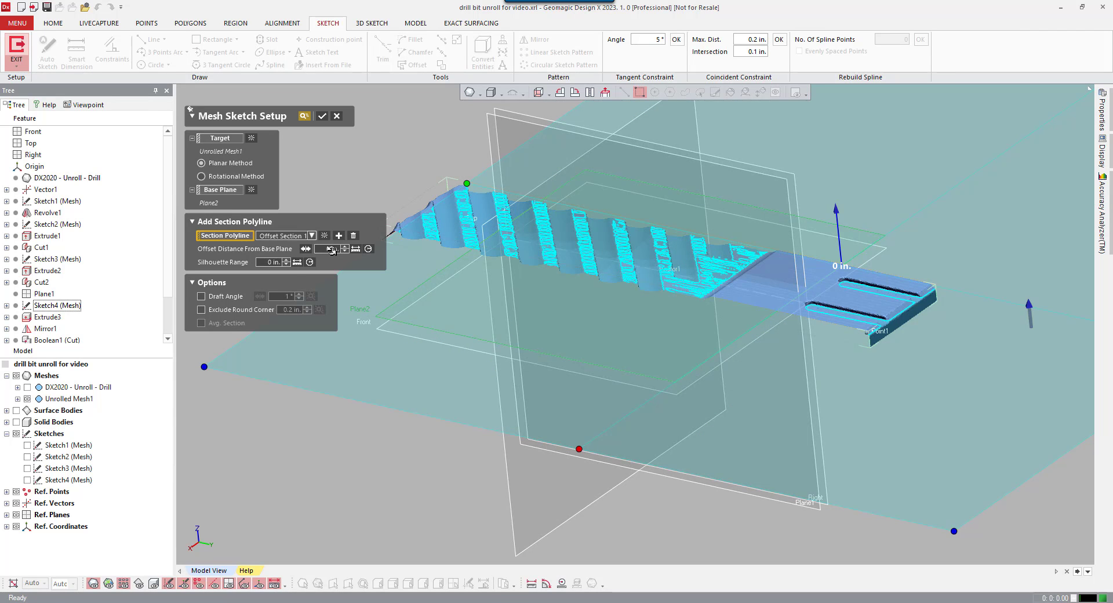
pyautogui.doubleClick(331, 249)
pyautogui.press('Return')
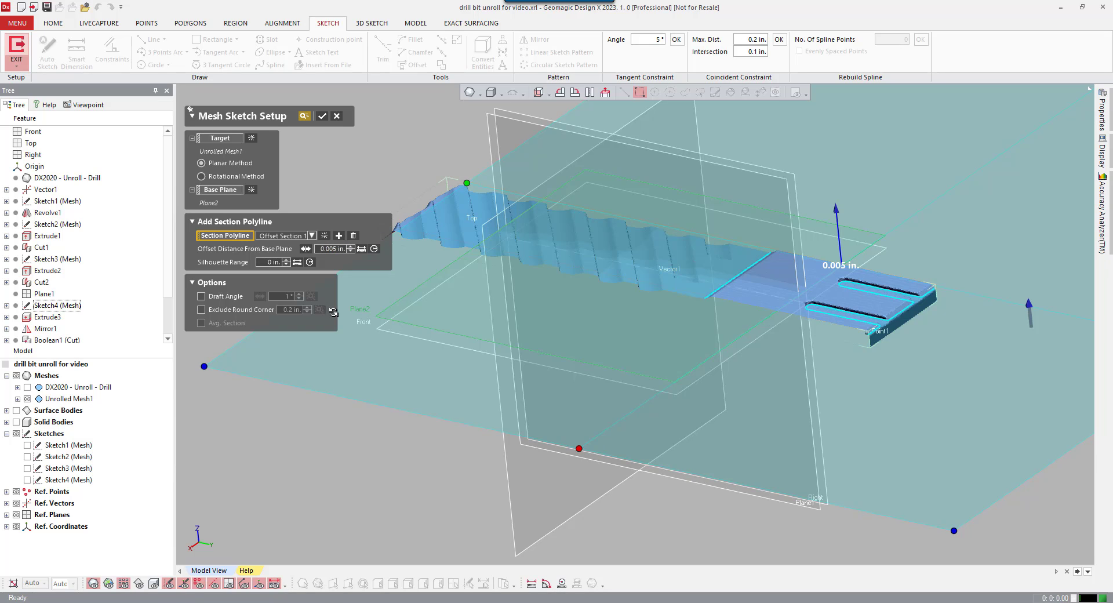
pyautogui.click(306, 248)
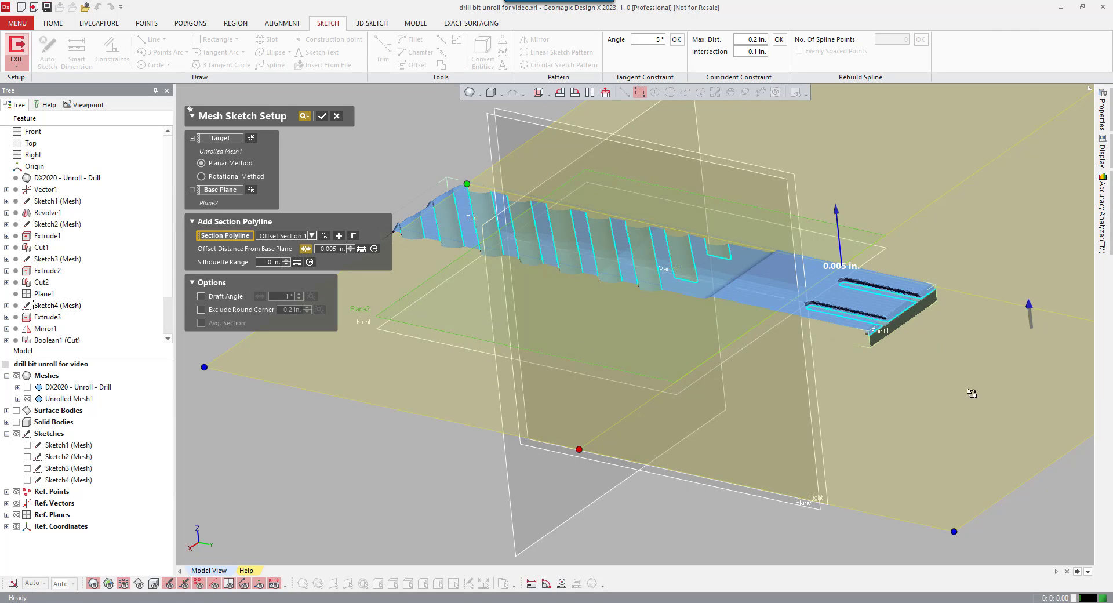
# Shorten the section range so it covers only the fluted length and accept the mesh sketch setup
pyautogui.moveTo(996, 415); pyautogui.dragTo(1088, 377, button='right')
pyautogui.moveTo(1088, 378); pyautogui.dragTo(876, 333)
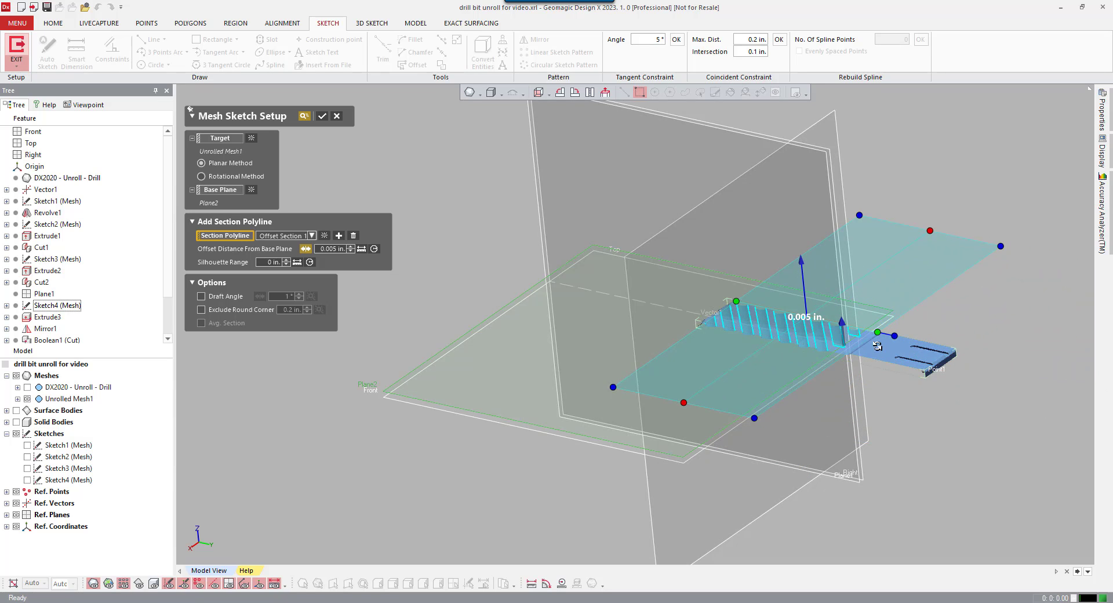
pyautogui.click(323, 116)
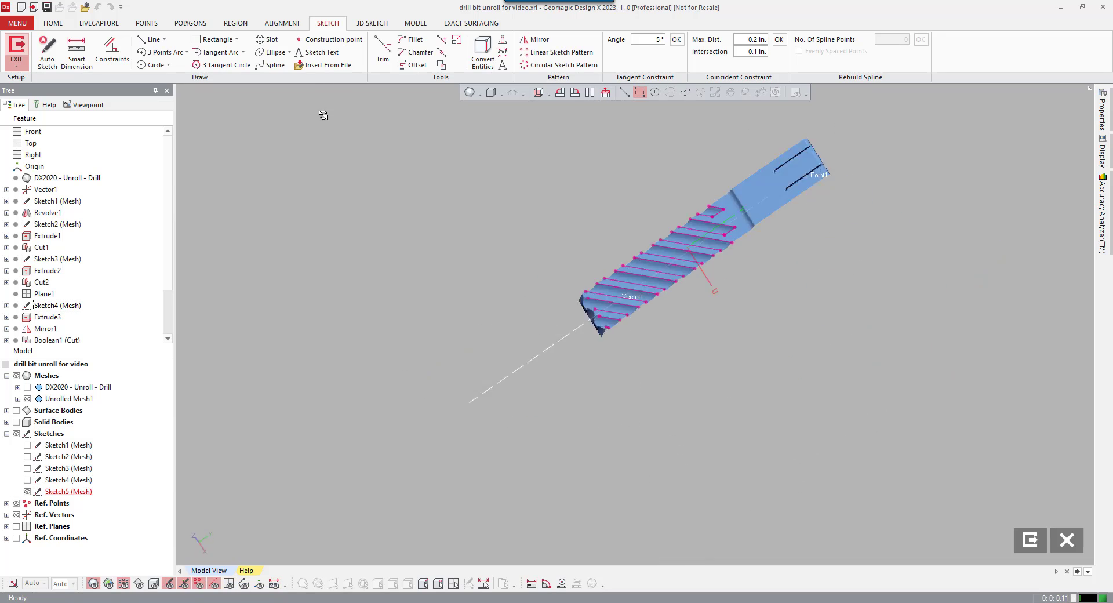
# View the sketch plane straight on and fit lines to three diagonal flute edges of the section polyline nearest the shank
pyautogui.click(579, 92)
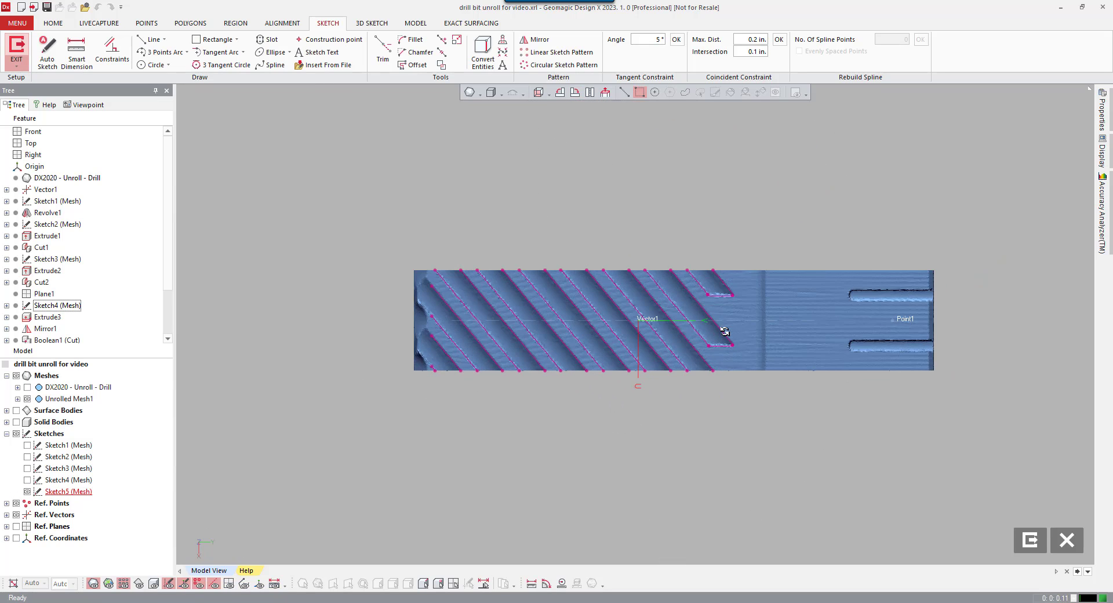
pyautogui.scroll(5, 724, 331)
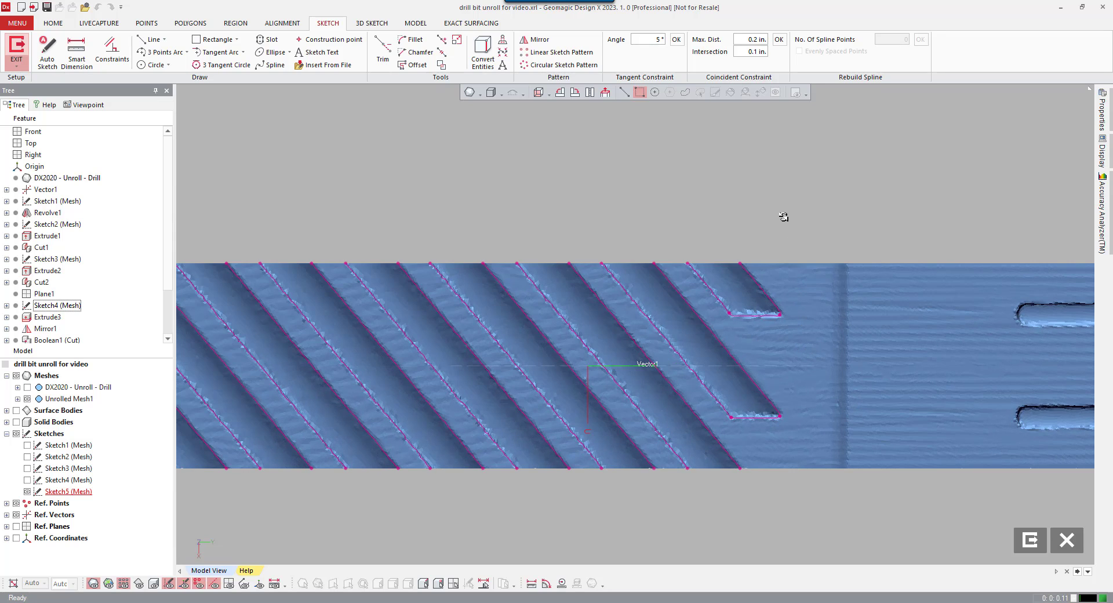
pyautogui.moveTo(747, 230); pyautogui.dragTo(777, 186, button='middle')
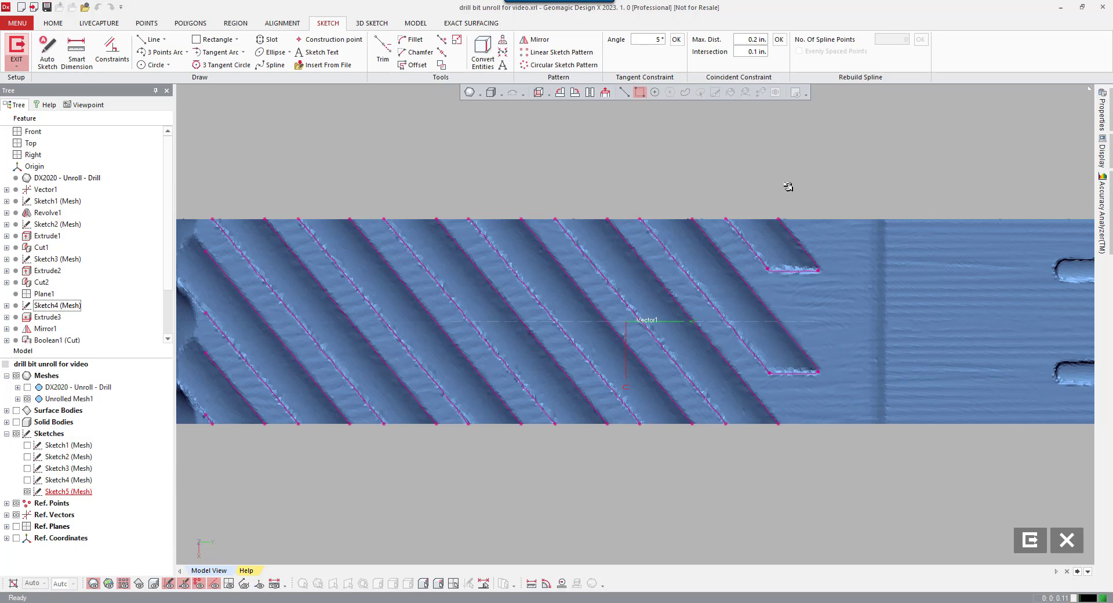
pyautogui.rightClick(790, 185)
pyautogui.click(853, 157)
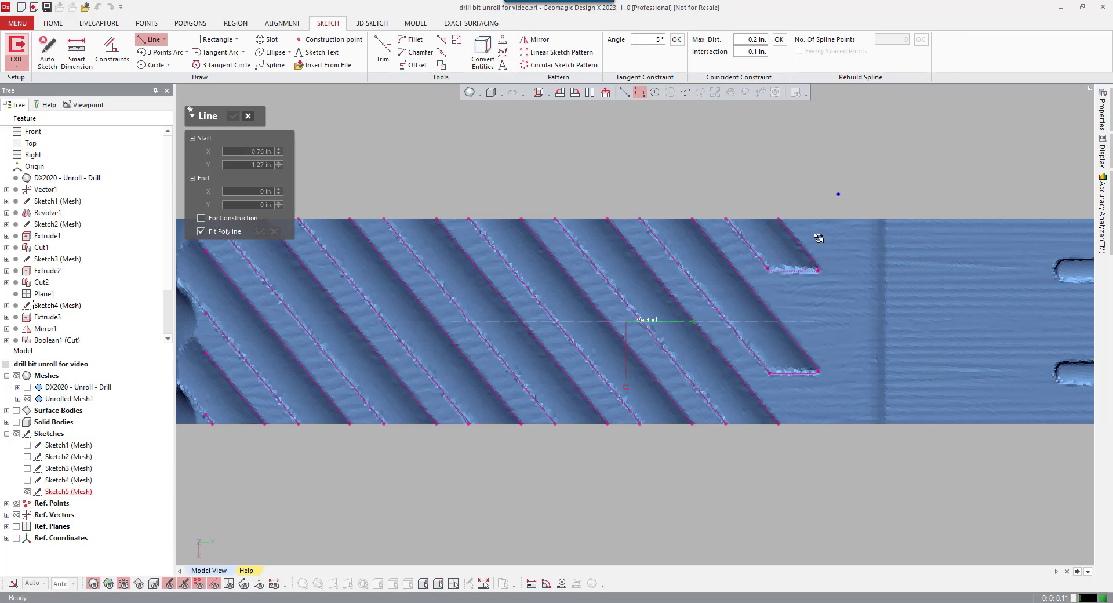
pyautogui.click(801, 248)
pyautogui.click(759, 297)
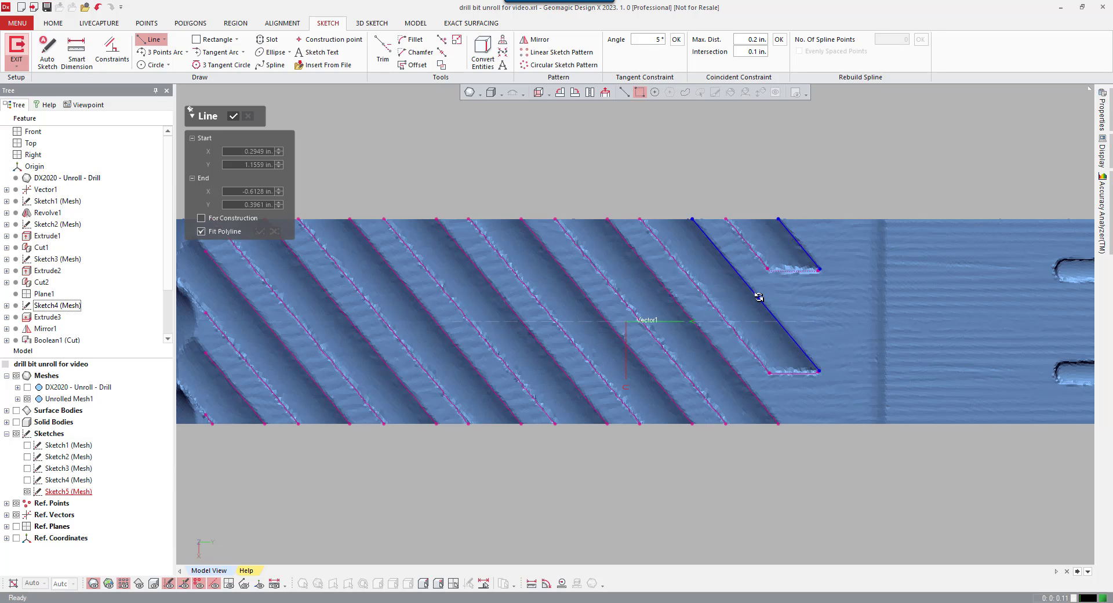
pyautogui.click(682, 310)
pyautogui.moveTo(864, 317); pyautogui.dragTo(834, 278, button='middle')
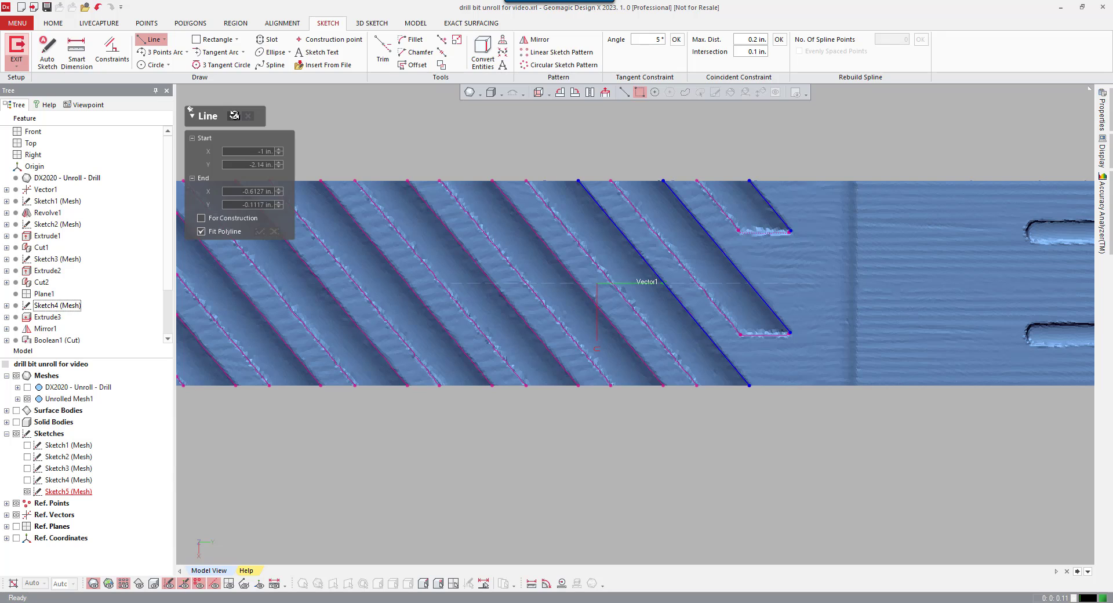
pyautogui.click(234, 115)
pyautogui.moveTo(435, 154); pyautogui.dragTo(398, 214, button='middle')
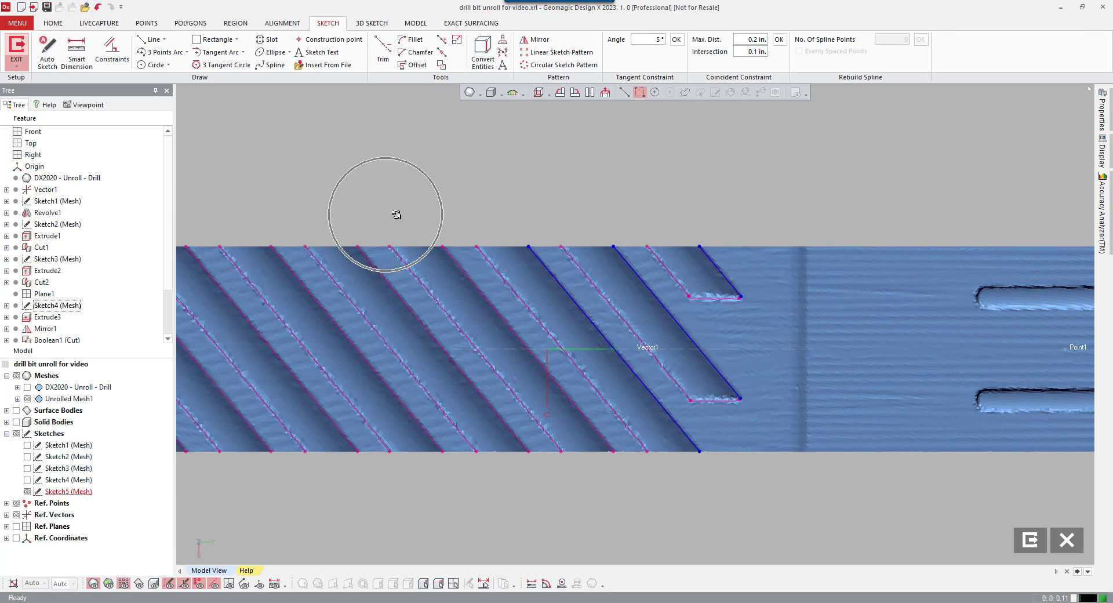
# Fix the short flute line nearest the shank and constrain all three fitted flute lines to be parallel
pyautogui.rightClick(712, 260)
pyautogui.click(770, 229)
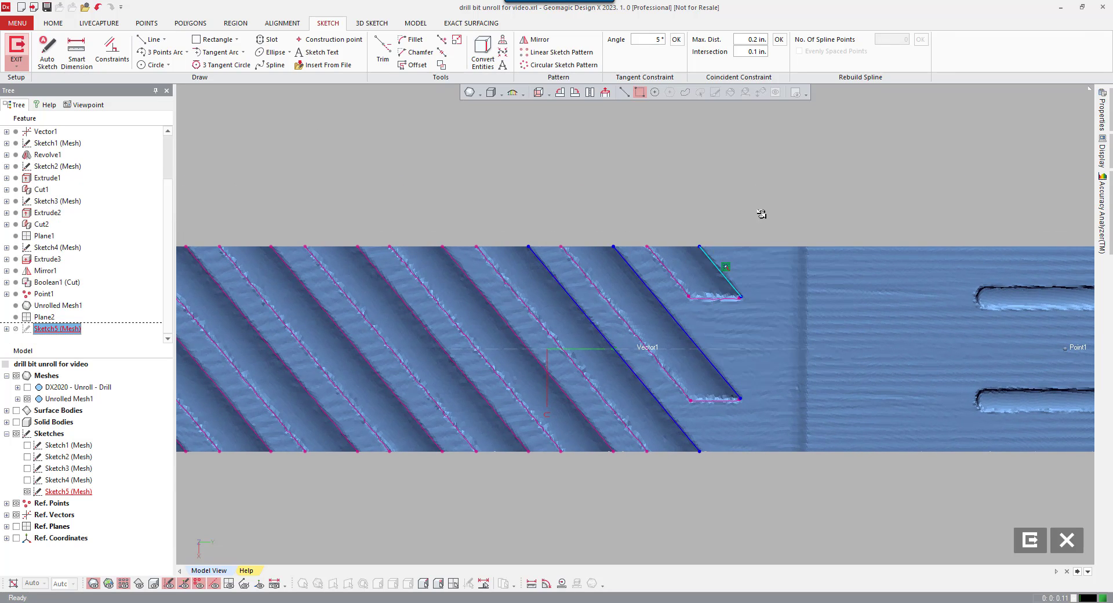
pyautogui.click(551, 265)
pyautogui.click(648, 291)
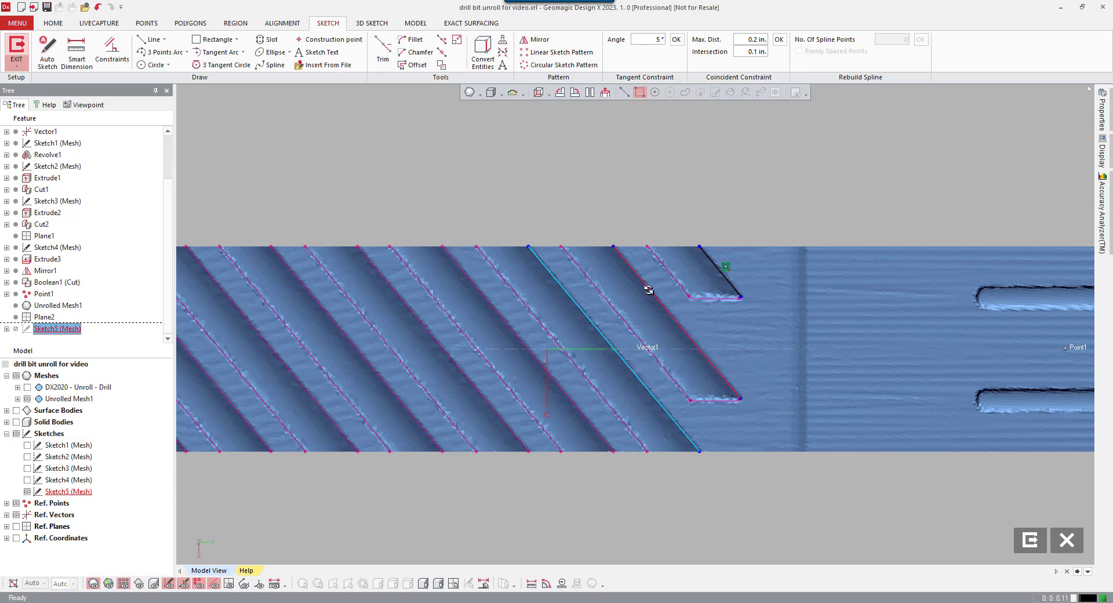
pyautogui.click(715, 262)
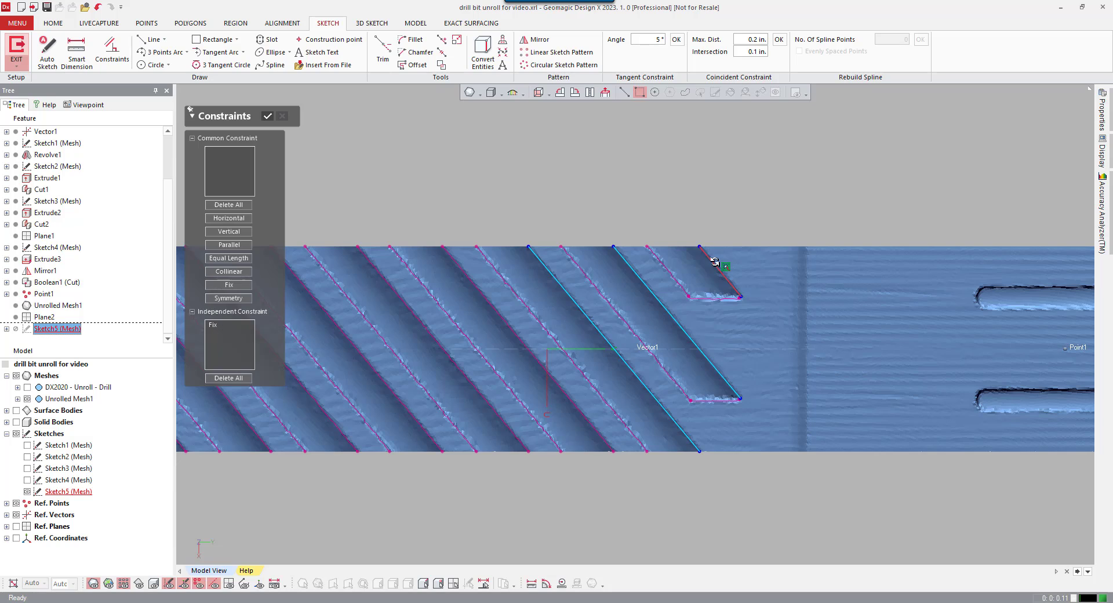
pyautogui.click(237, 243)
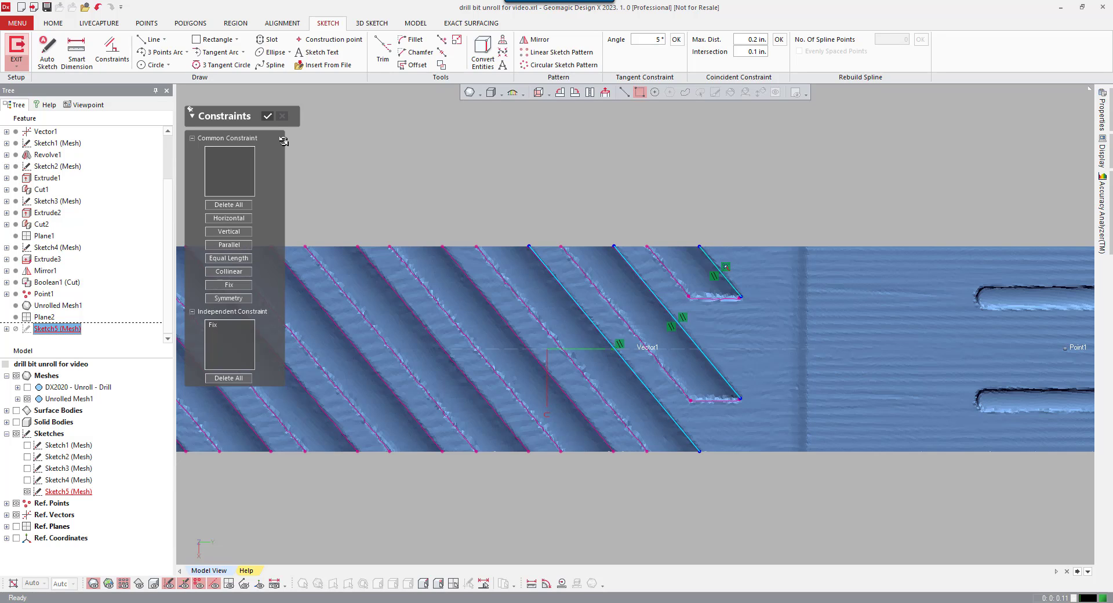
pyautogui.click(268, 117)
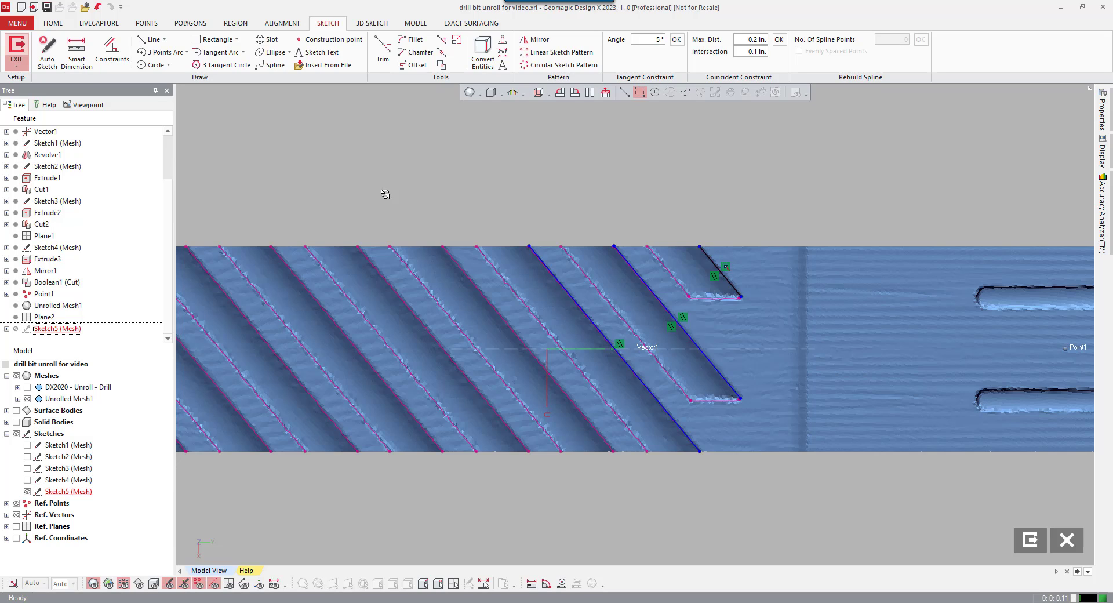
# Dimension the horizontal distance between the upper endpoints of the short flute line and the adjacent flute line, setting it to 0.51 in
pyautogui.rightClick(556, 196)
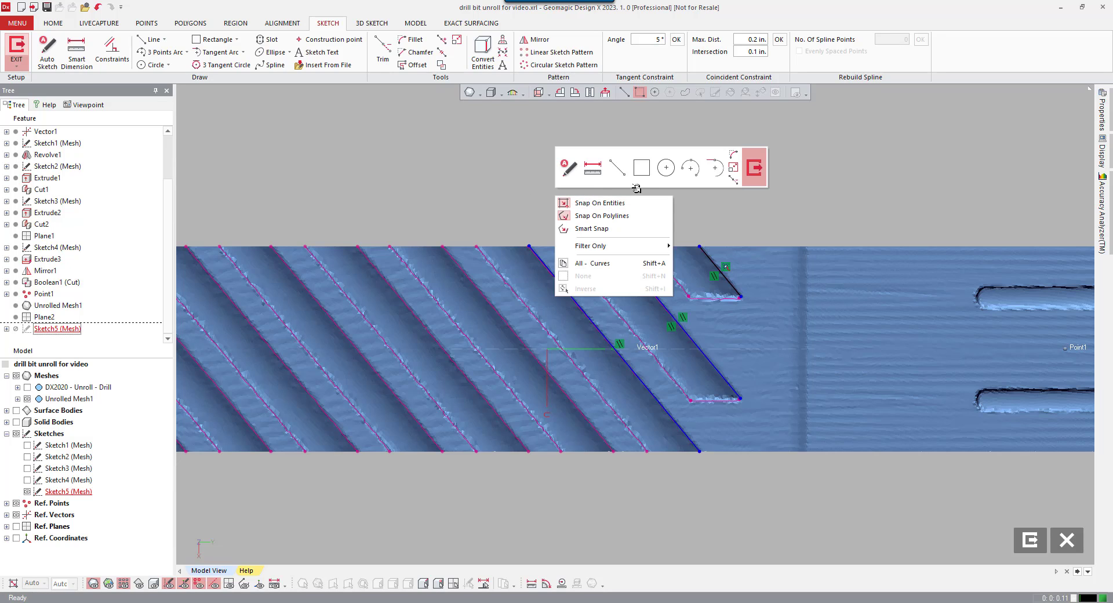
pyautogui.click(597, 172)
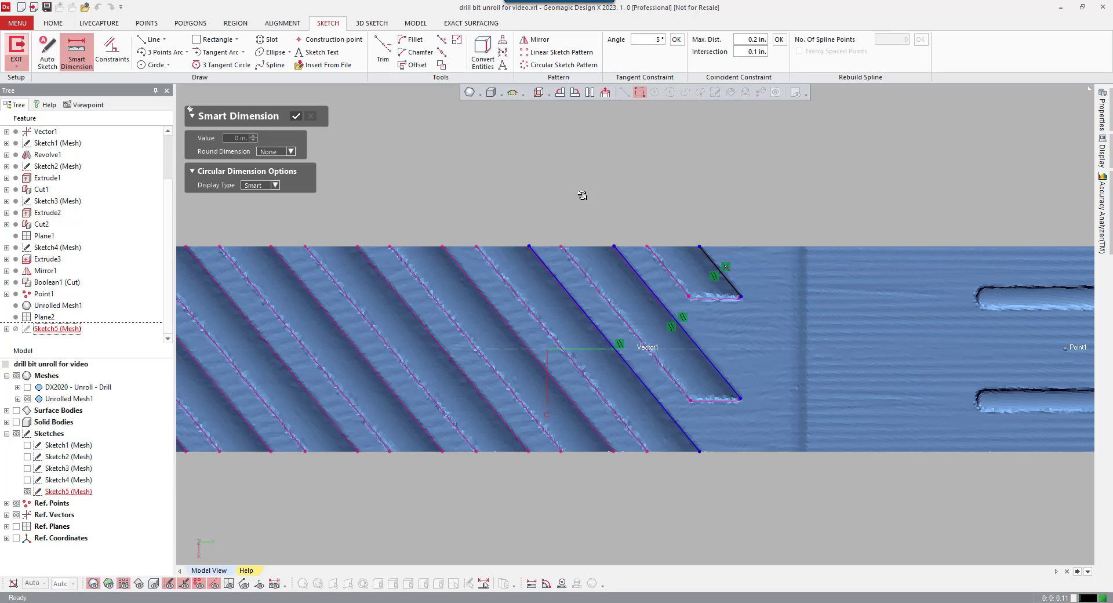
pyautogui.click(699, 247)
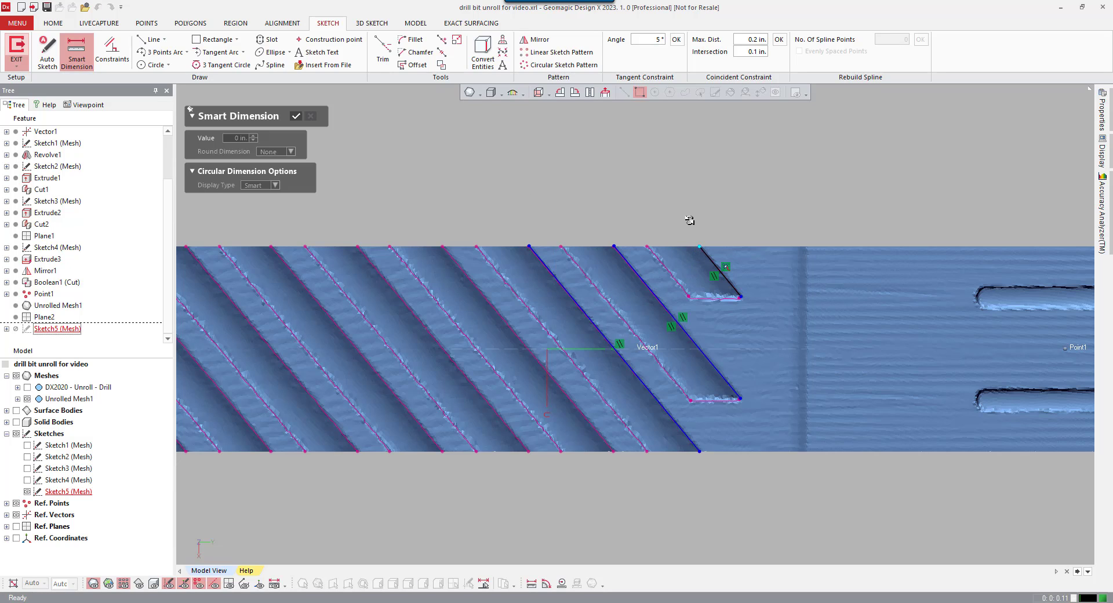
pyautogui.click(613, 246)
pyautogui.click(659, 190)
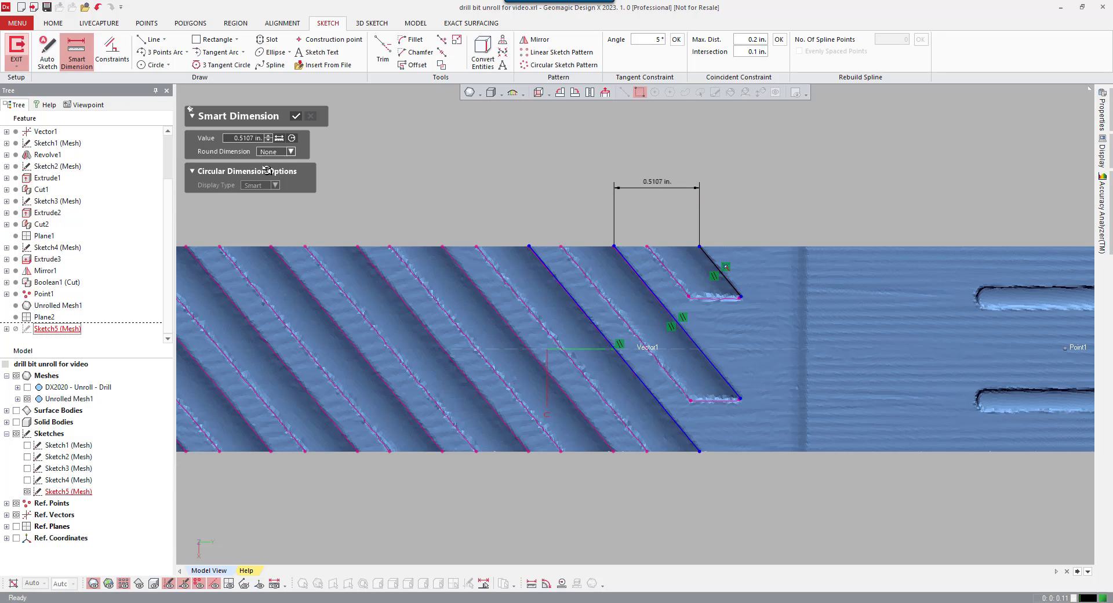
pyautogui.doubleClick(250, 137)
pyautogui.press('BackSpace')
pyautogui.press('Return')
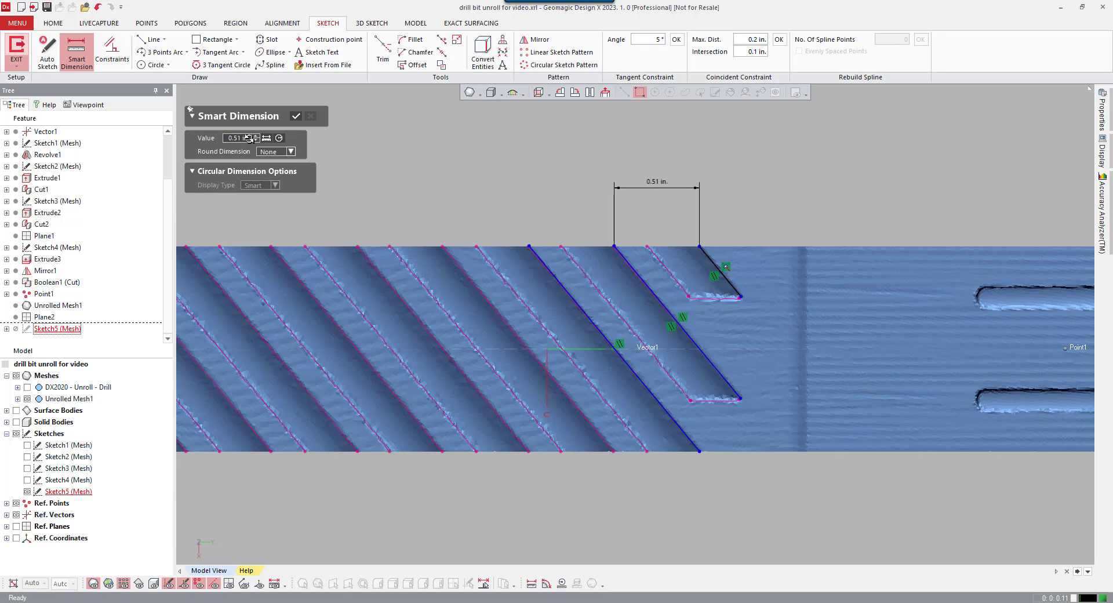
# Dimension the upper endpoints of the middle flute line and the line farthest from the shank, setting that spacing to 0.51 in
pyautogui.click(613, 246)
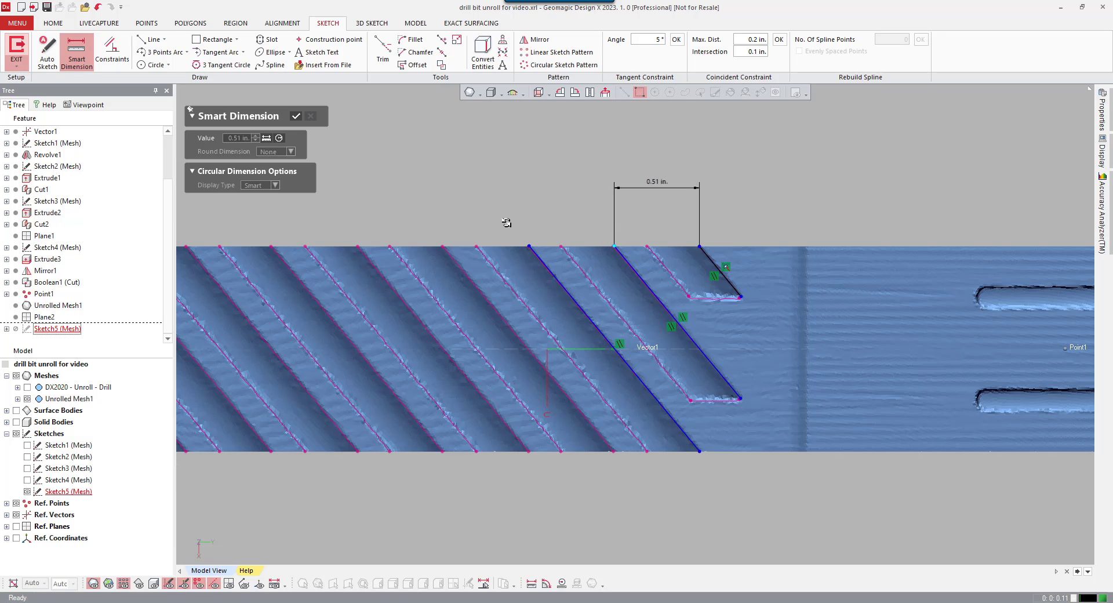
pyautogui.click(529, 246)
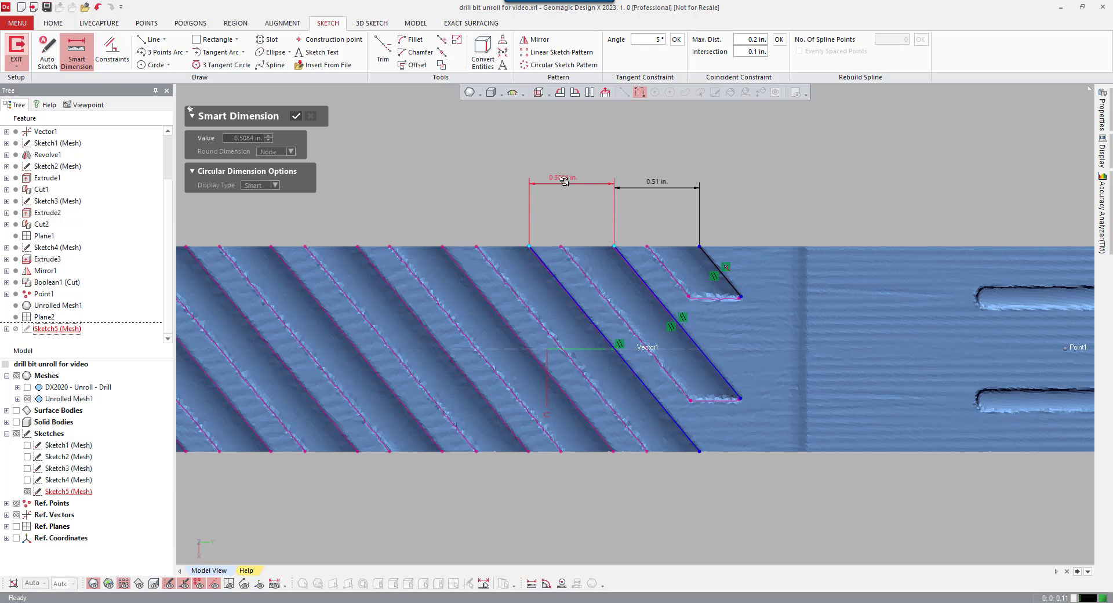
pyautogui.click(566, 179)
pyautogui.doubleClick(243, 137)
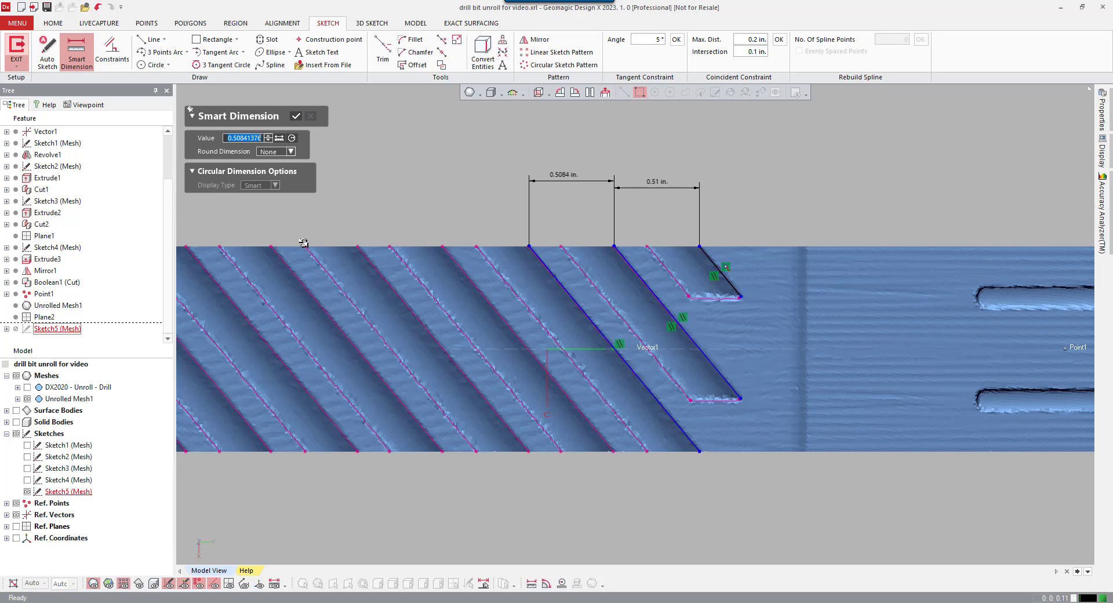
pyautogui.press('BackSpace')
pyautogui.write('.510')
pyautogui.press('Return')
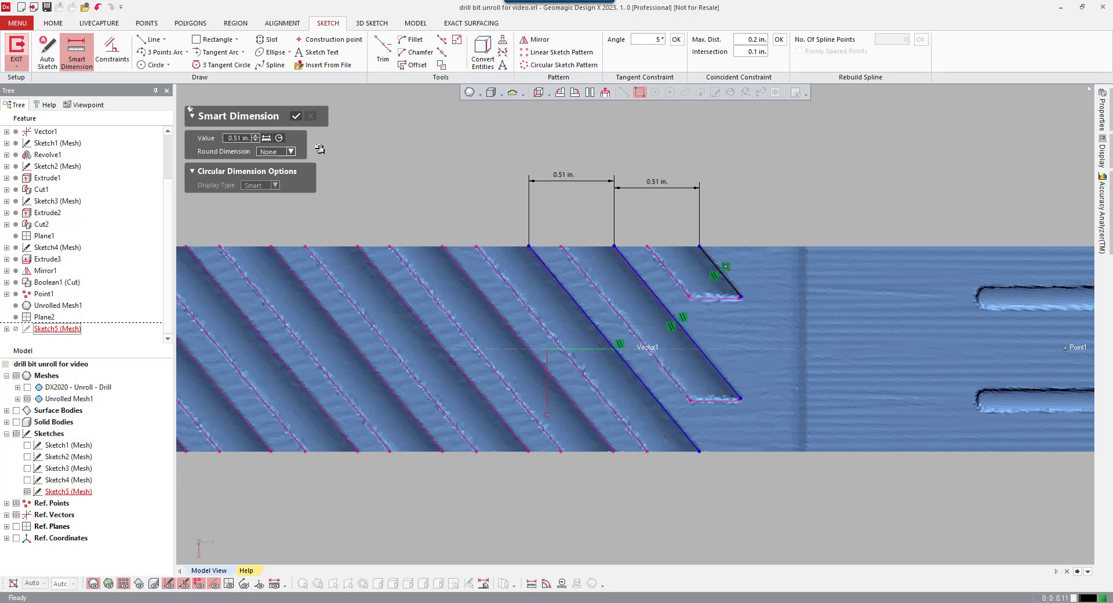
pyautogui.click(298, 117)
# Start a linear sketch pattern of the flute line farthest from the shank, directed toward the drill tip at 270°
pyautogui.scroll(-3, 321, 185)
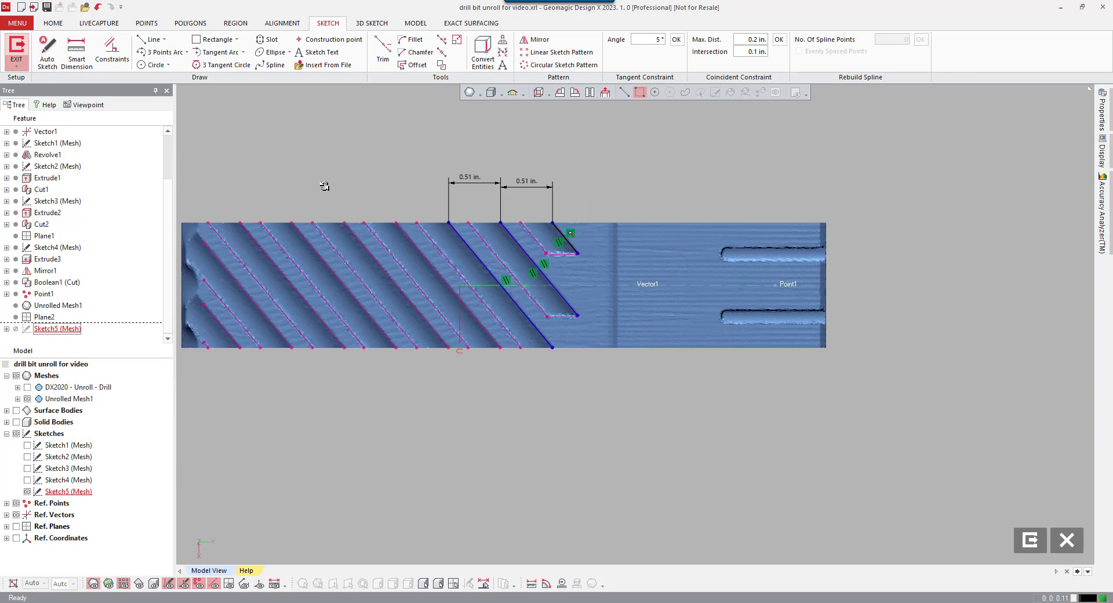
pyautogui.moveTo(373, 323); pyautogui.dragTo(527, 339, button='middle')
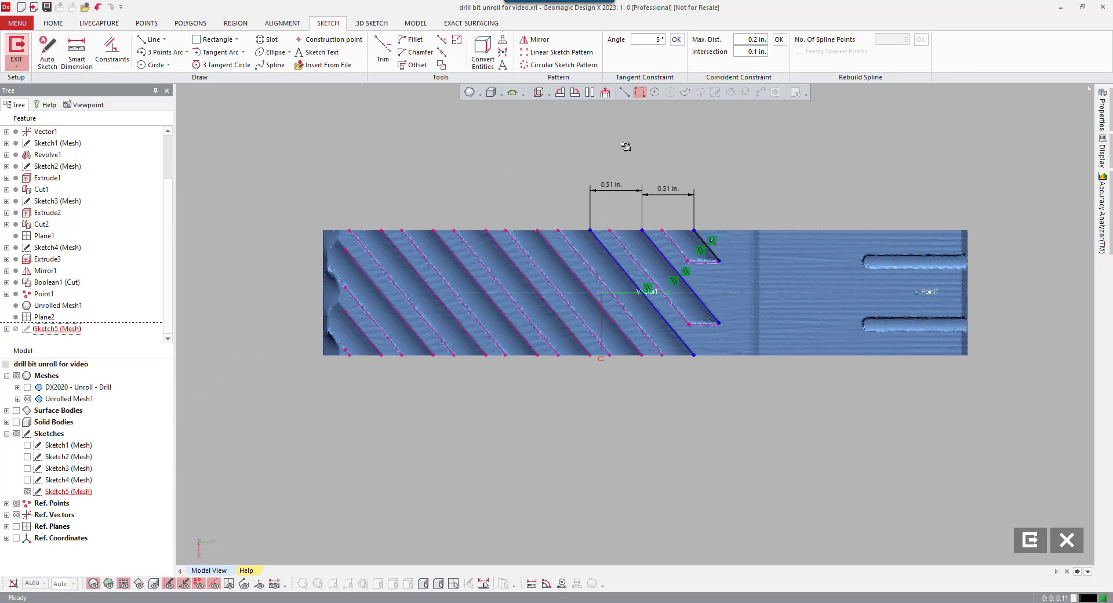
pyautogui.click(556, 51)
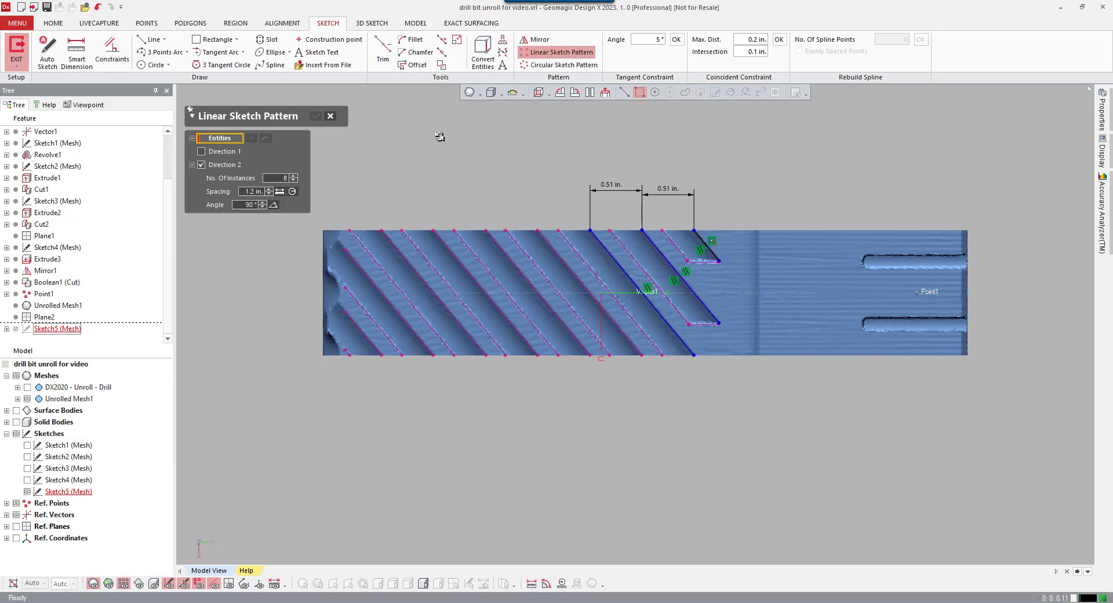
pyautogui.click(678, 332)
pyautogui.scroll(-3, 869, 370)
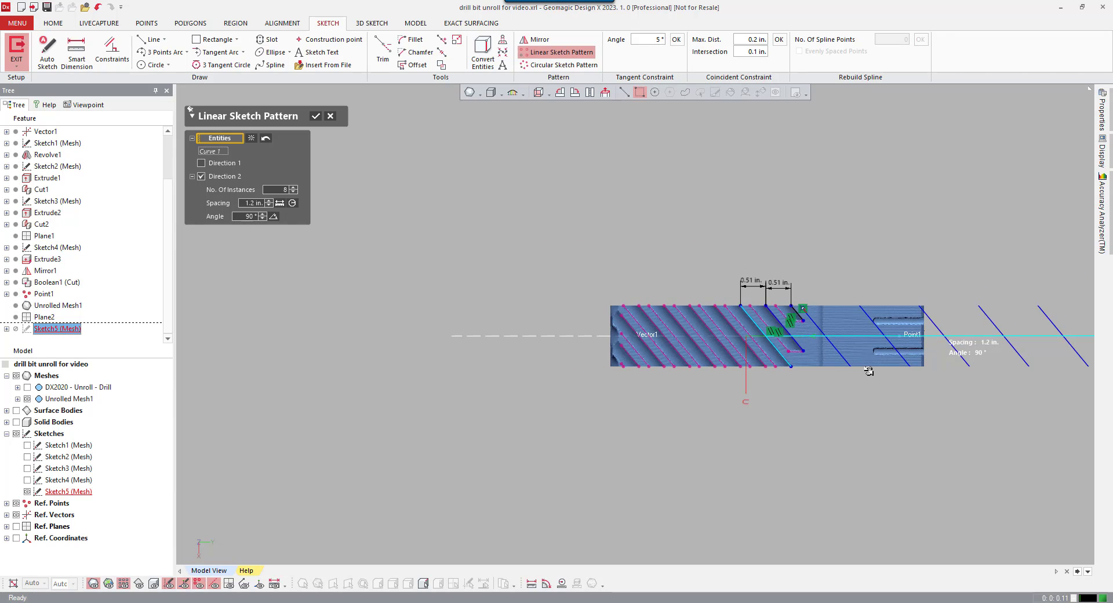
pyautogui.moveTo(820, 386); pyautogui.dragTo(707, 380, button='middle')
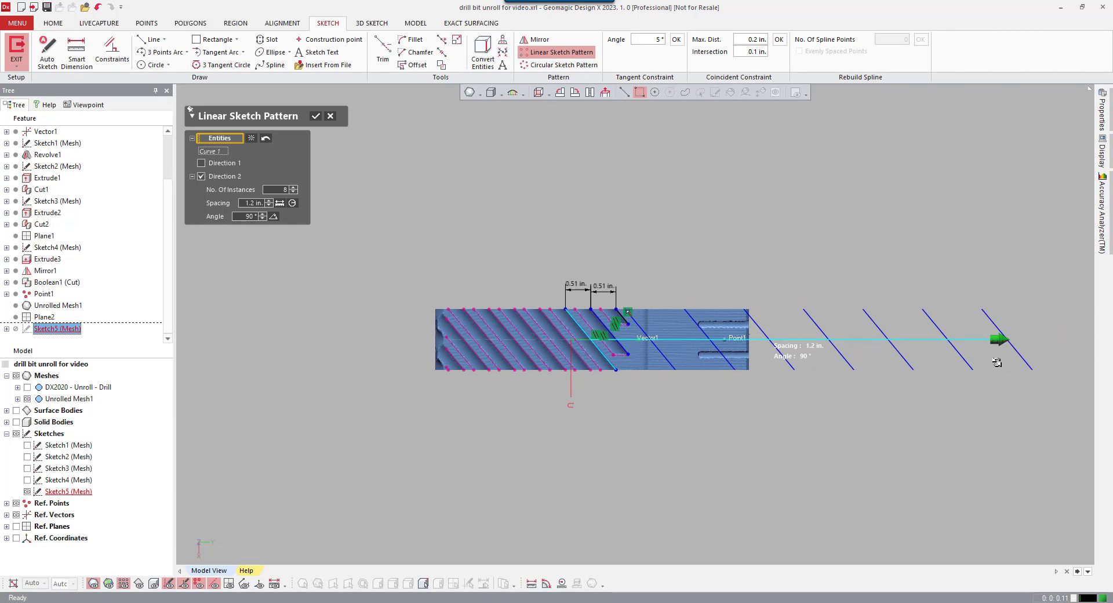
pyautogui.moveTo(1000, 339); pyautogui.dragTo(317, 336)
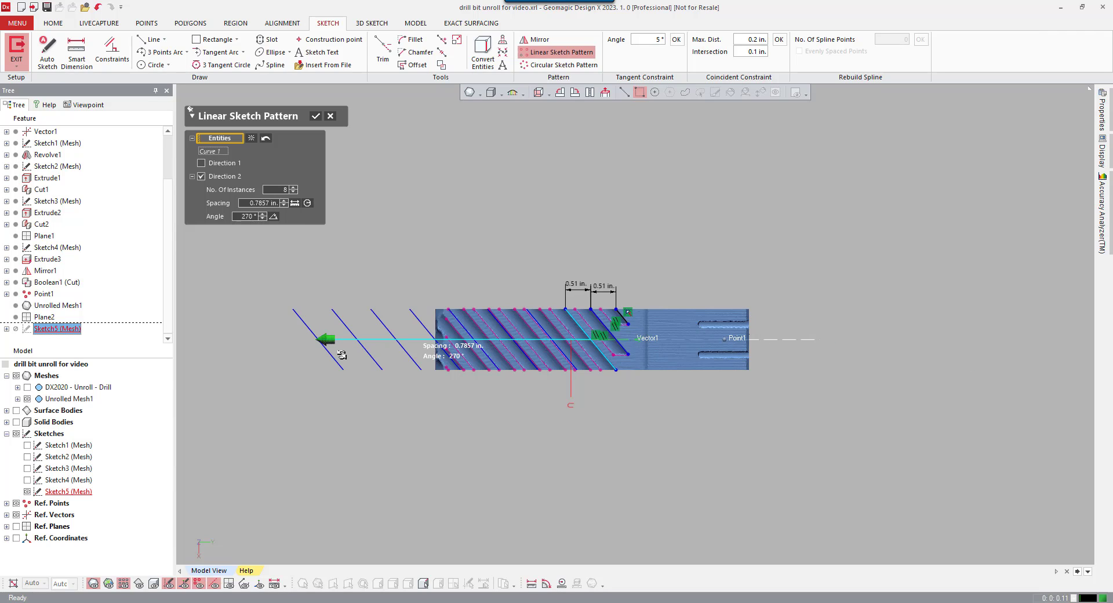
pyautogui.keyDown('ctrl'); pyautogui.moveTo(517, 442); pyautogui.dragTo(591, 433, button='right'); pyautogui.keyUp('ctrl')
pyautogui.scroll(1, 630, 403)
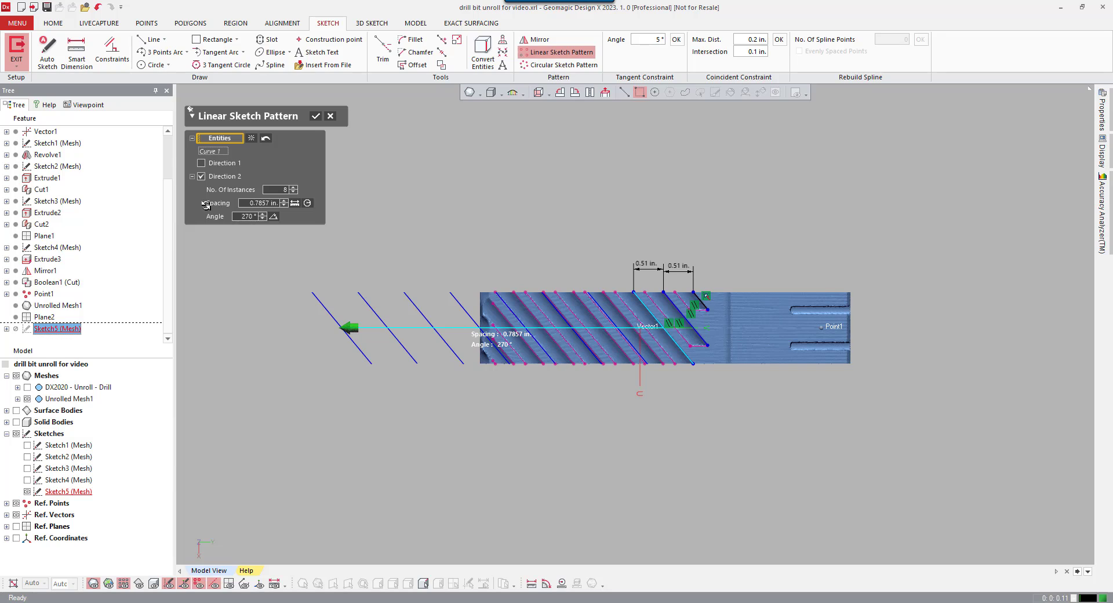
# Set the line pattern's spacing to 0.51 in. with 9 instances and accept it
pyautogui.click(269, 203)
pyautogui.write('.510')
pyautogui.press('Return')
pyautogui.scroll(3, 494, 387)
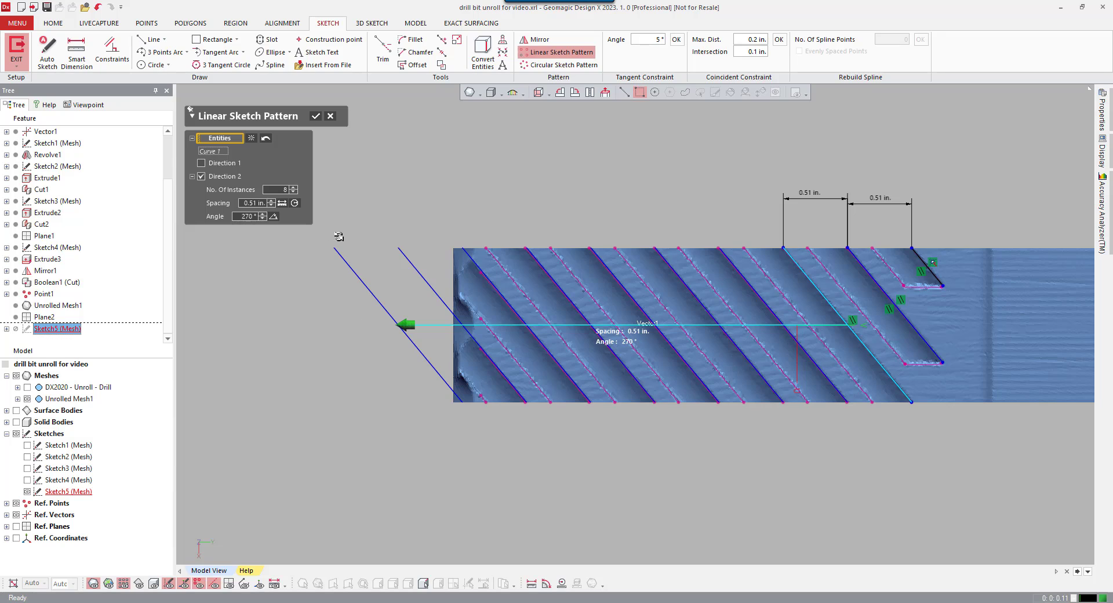
pyautogui.click(292, 187)
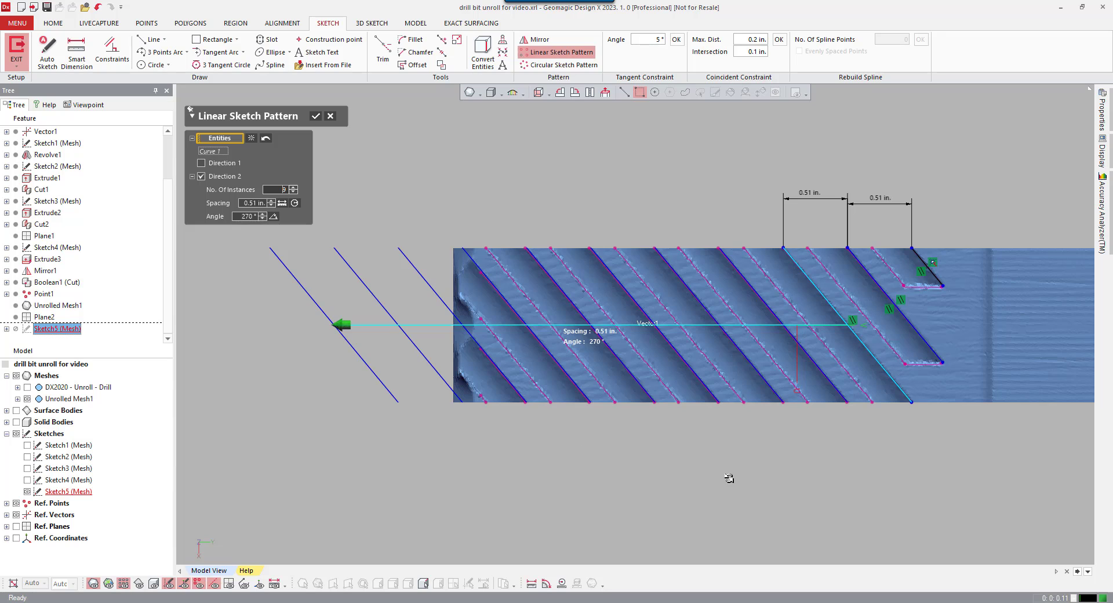
pyautogui.moveTo(795, 468); pyautogui.dragTo(700, 462, button='middle')
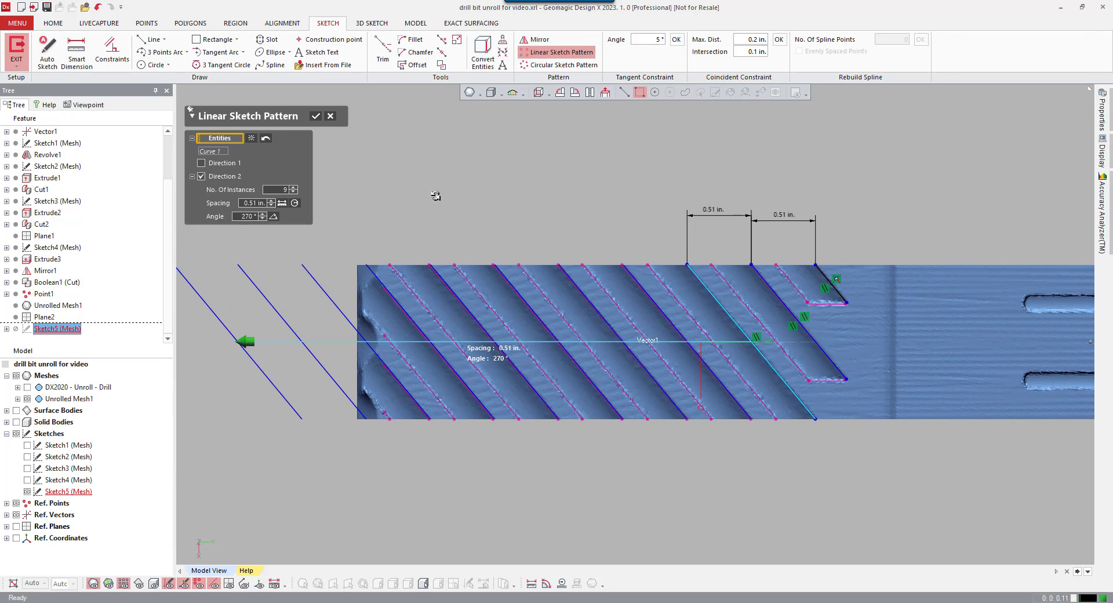
pyautogui.click(315, 116)
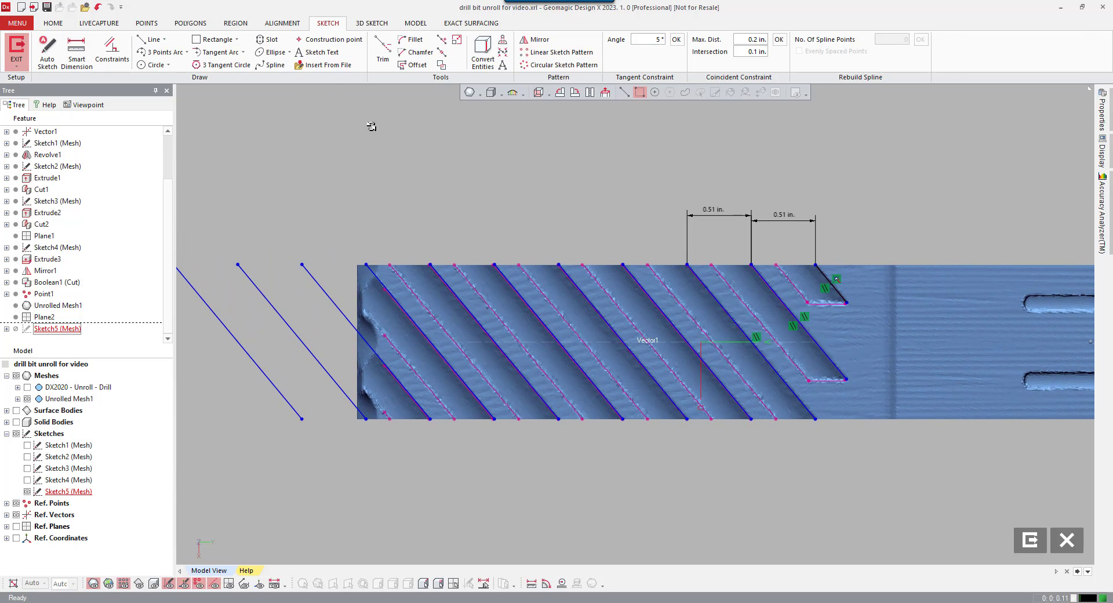
# Finish the mesh sketch of the flute lines and start a new 3D sketch
pyautogui.scroll(-2, 411, 139)
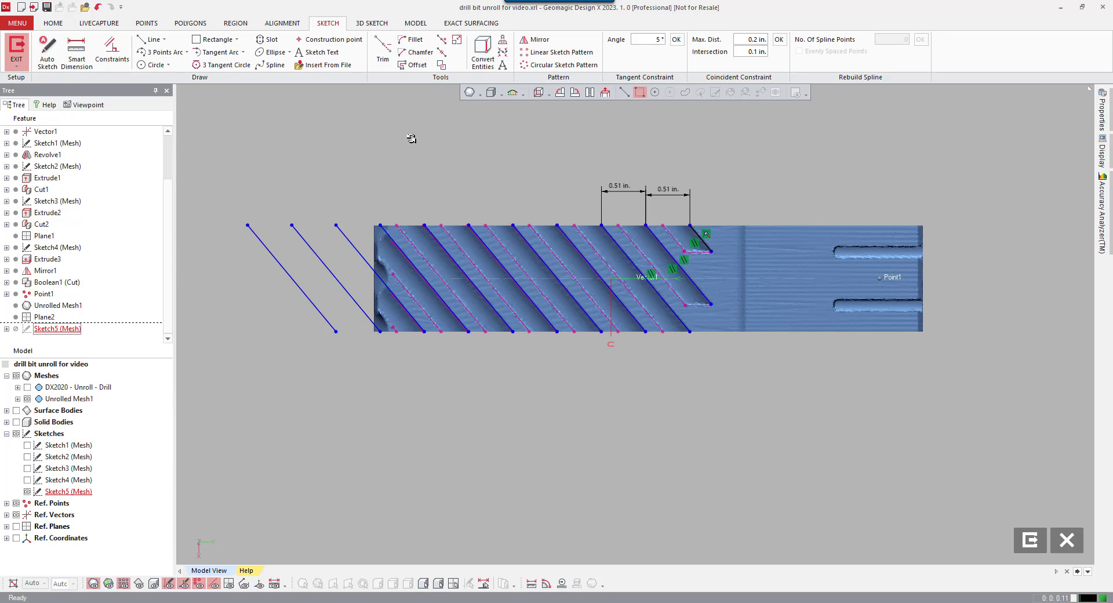
pyautogui.moveTo(411, 139); pyautogui.dragTo(433, 150, button='middle')
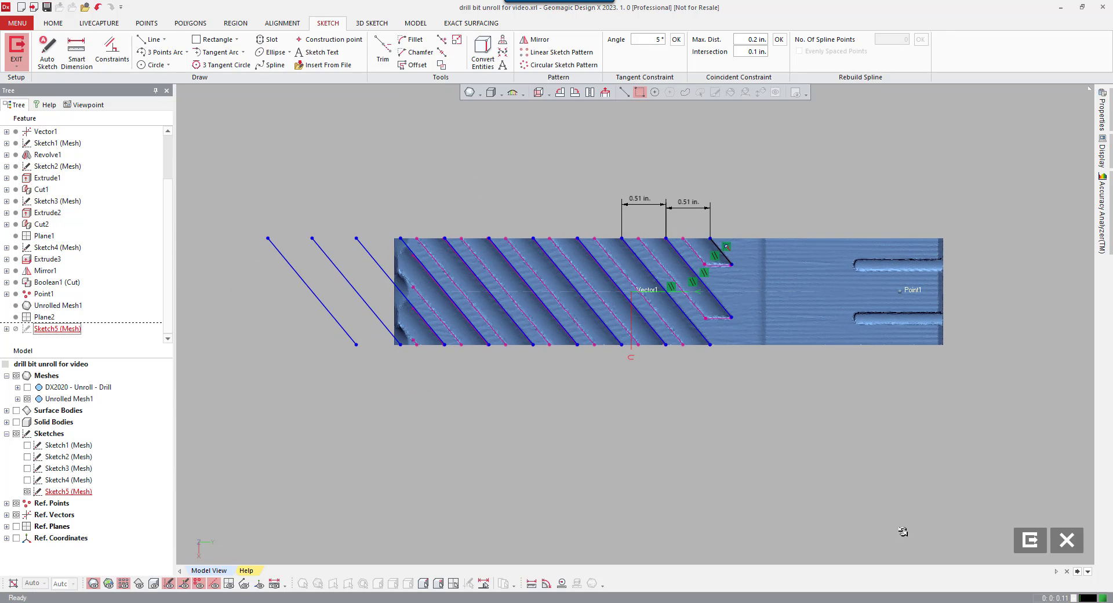
pyautogui.click(1028, 541)
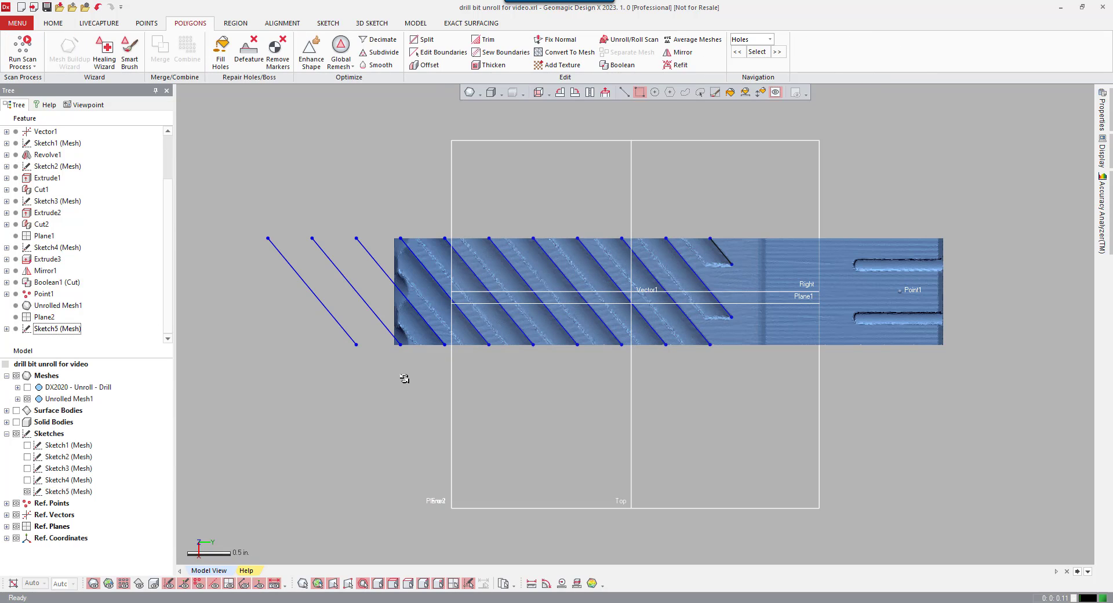
pyautogui.click(381, 23)
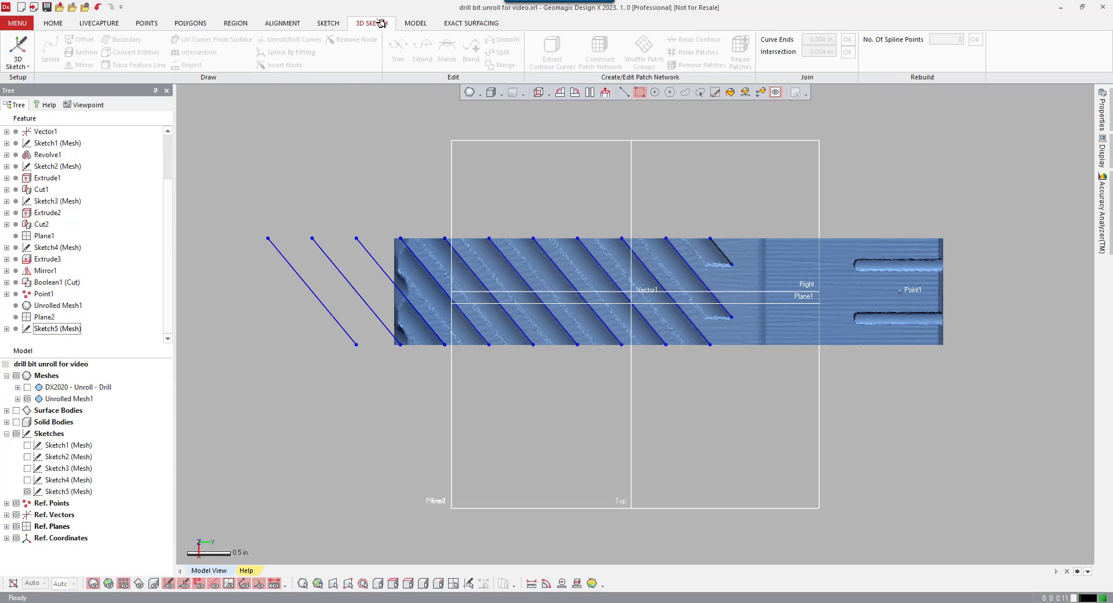
pyautogui.click(26, 62)
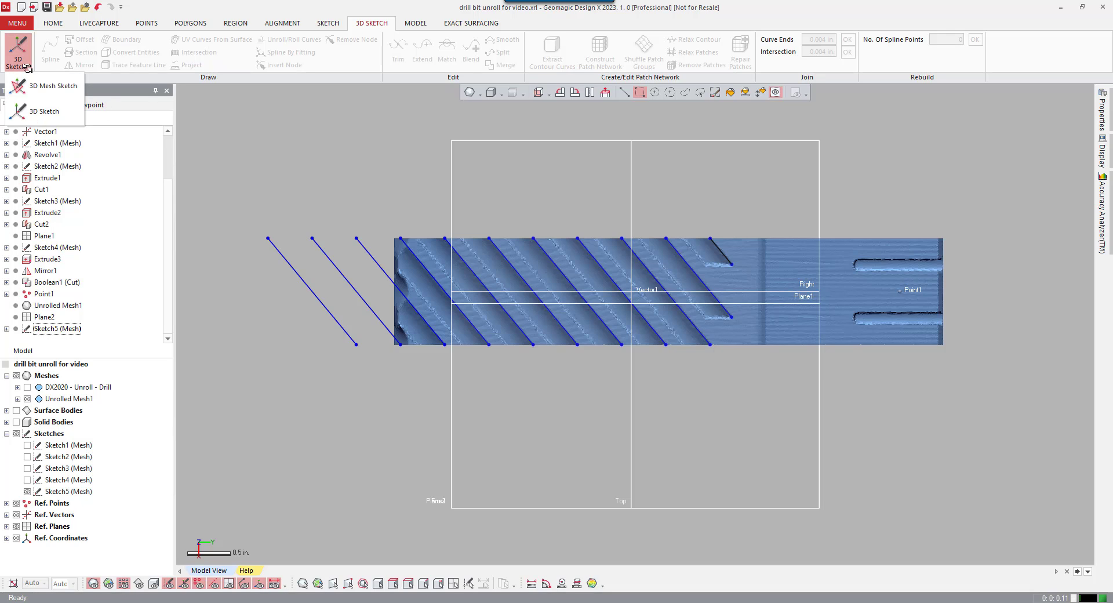
pyautogui.click(53, 112)
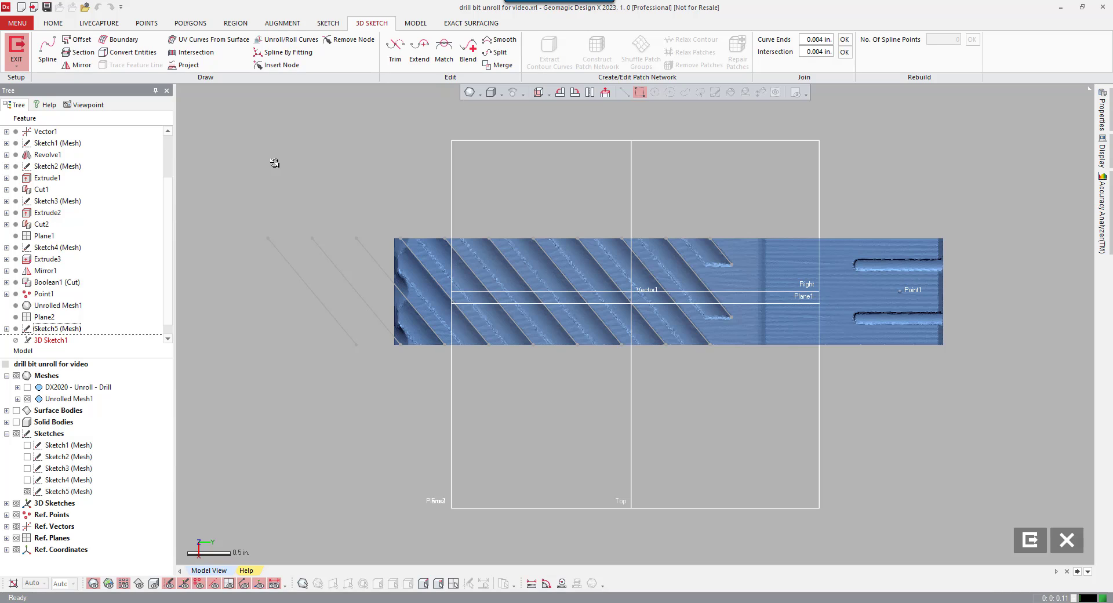
# Roll all Sketch5 flute lines into helical 3D curves around Vector1, using Point1 as the split/start point
pyautogui.click(296, 39)
pyautogui.moveTo(350, 167); pyautogui.dragTo(408, 167, button='middle')
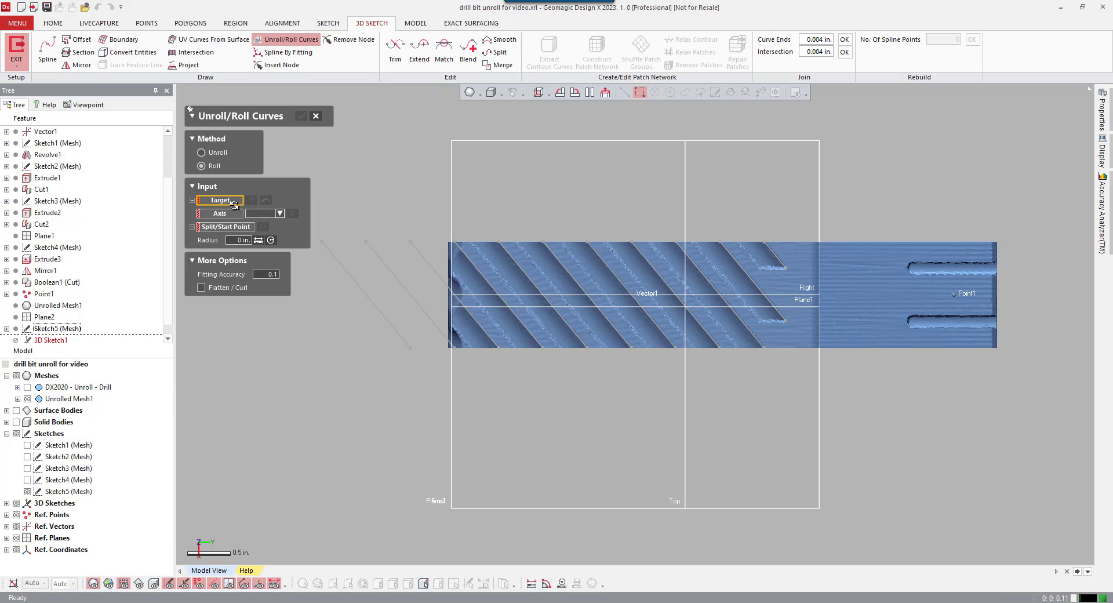
pyautogui.click(69, 328)
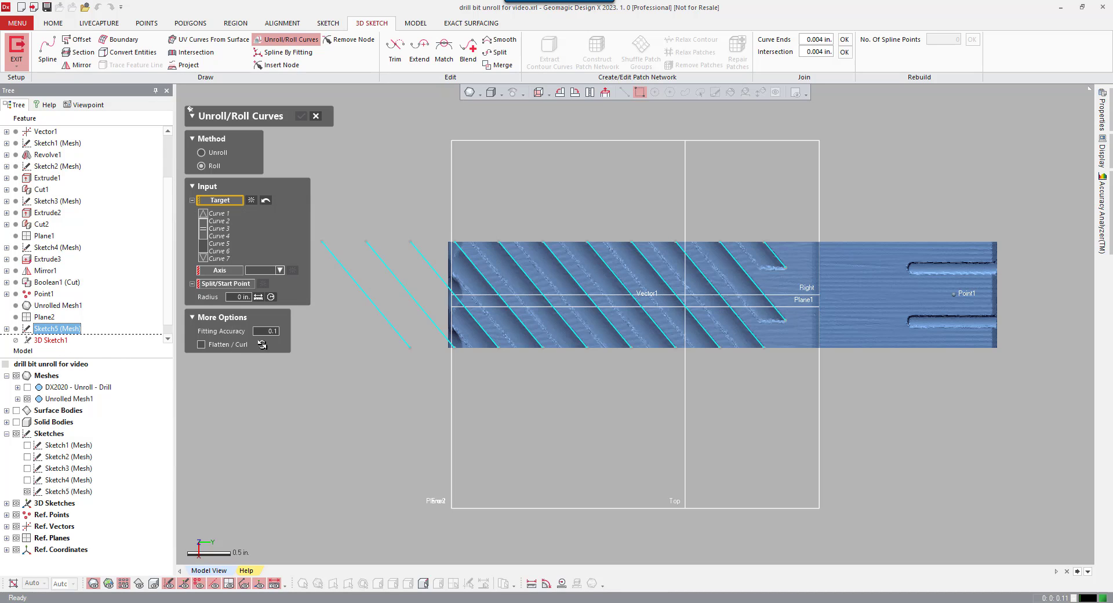
pyautogui.click(265, 271)
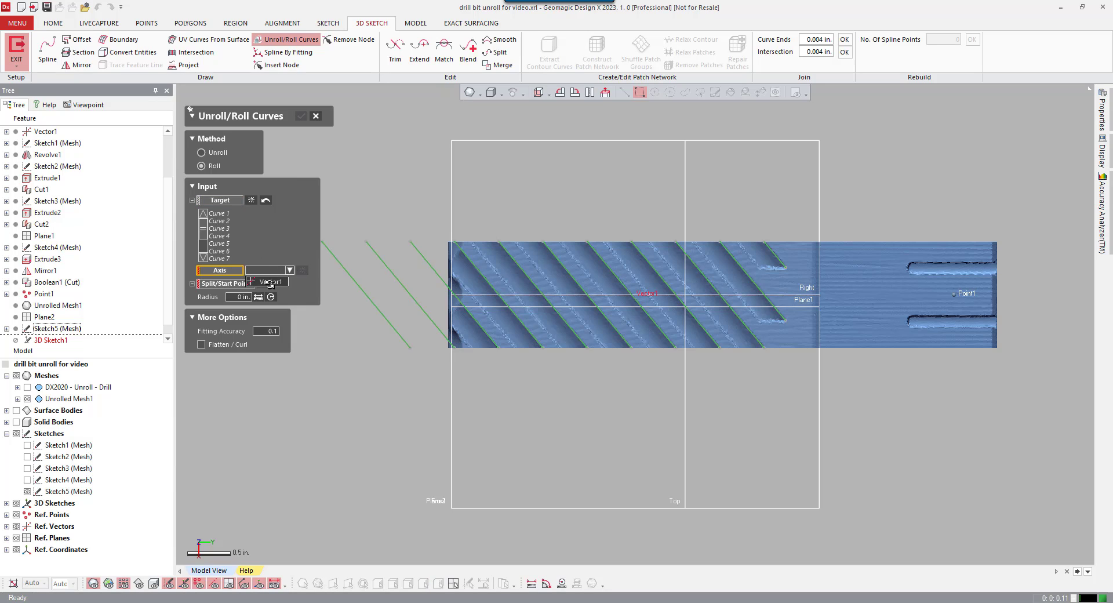
pyautogui.click(269, 283)
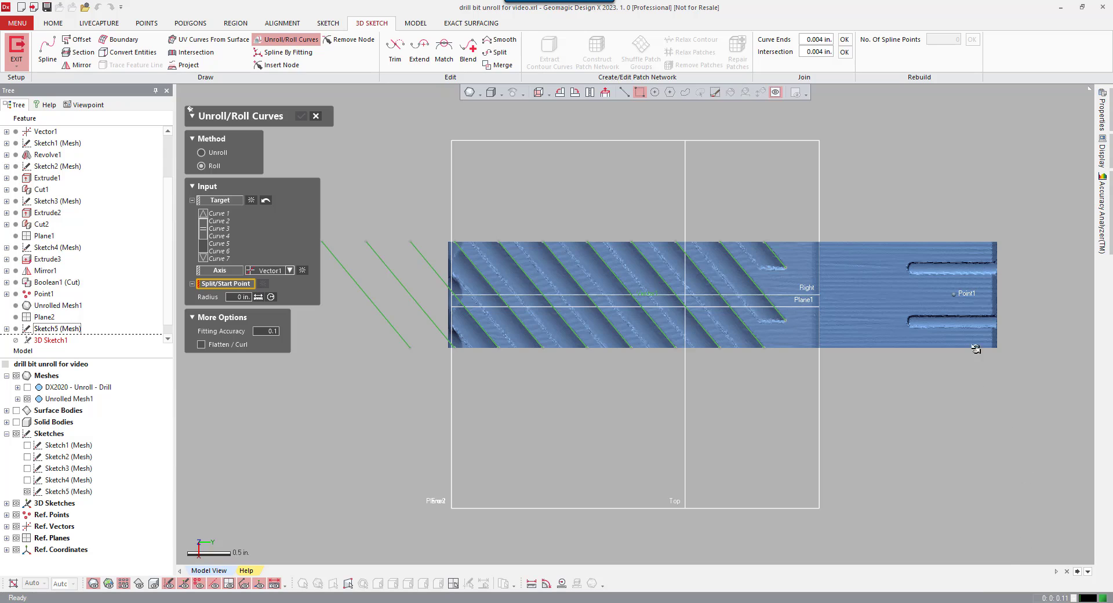
pyautogui.click(954, 292)
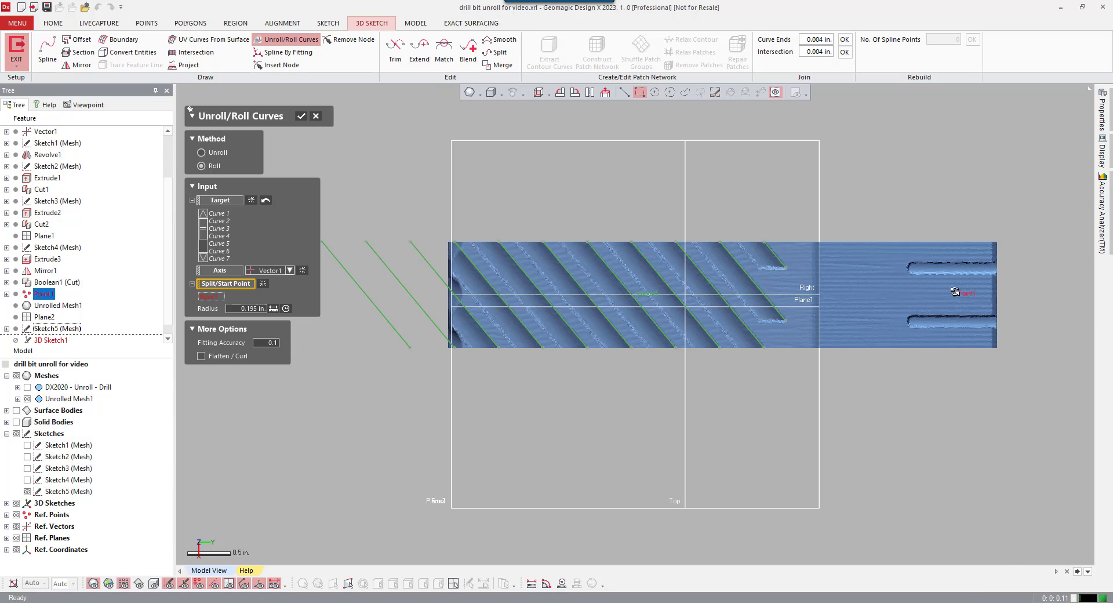
pyautogui.click(300, 117)
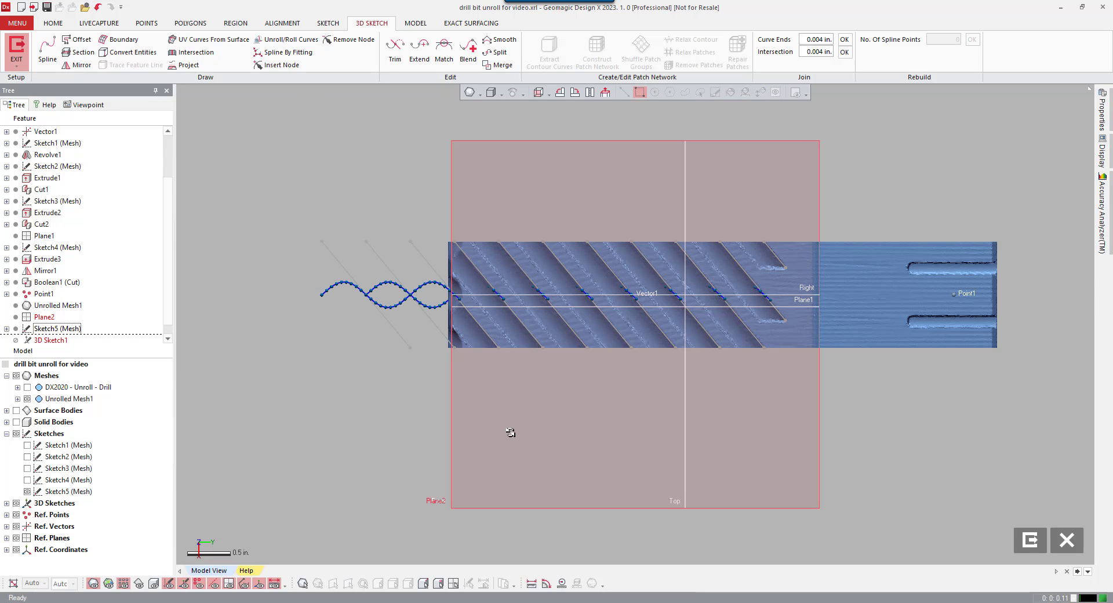
pyautogui.moveTo(567, 447); pyautogui.dragTo(407, 346, button='right')
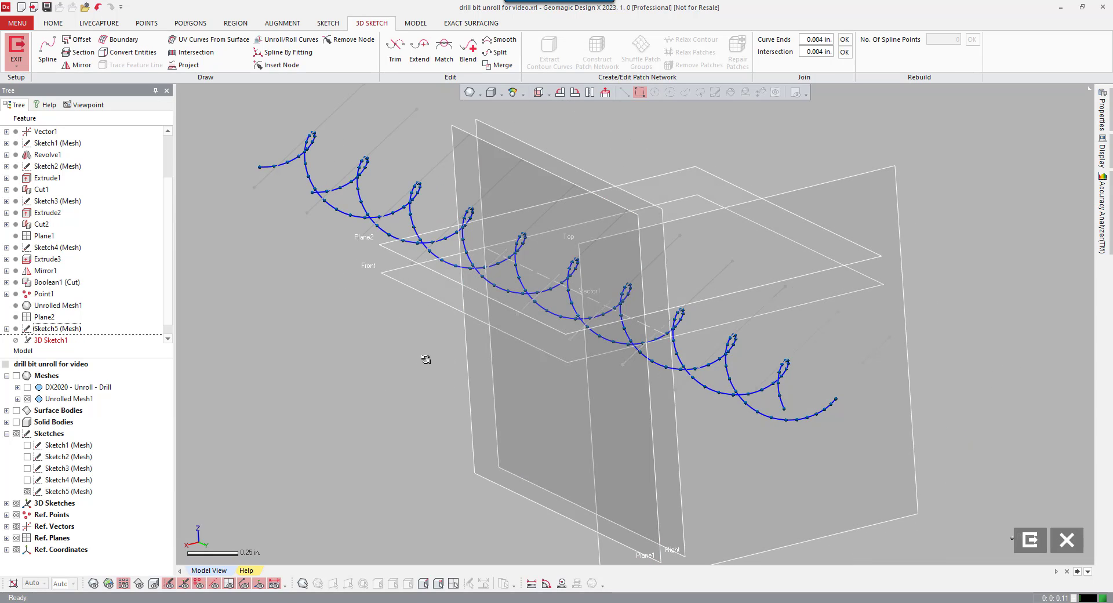
pyautogui.moveTo(427, 370); pyautogui.dragTo(366, 354, button='right')
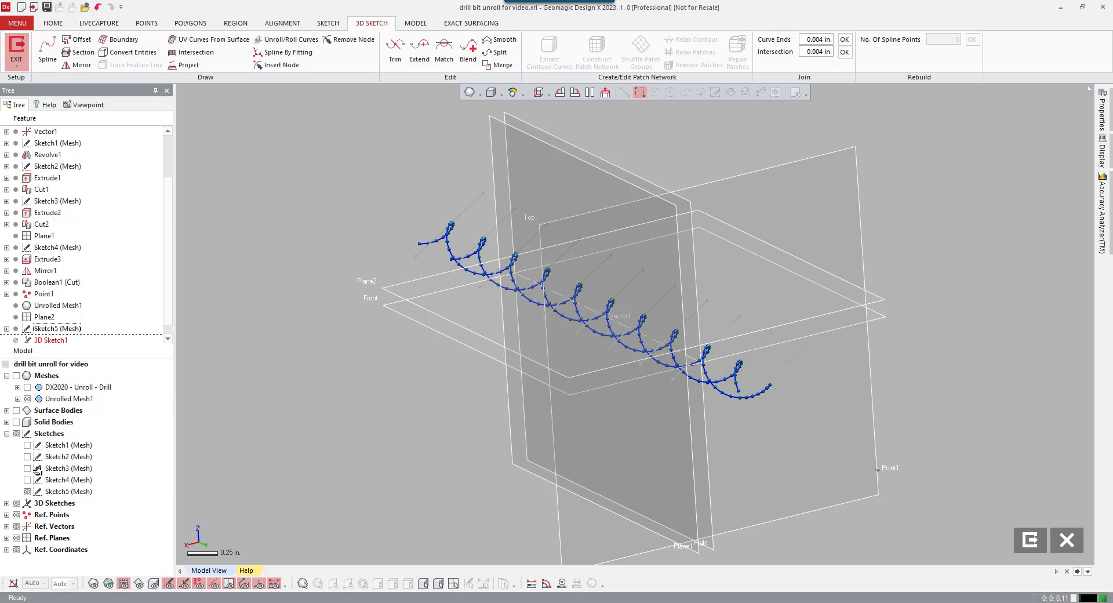
pyautogui.moveTo(371, 458)
pyautogui.mouseDown(button='right')
pyautogui.moveTo(380, 464)
pyautogui.moveTo(367, 380)
pyautogui.moveTo(410, 507)
pyautogui.moveTo(465, 370)
pyautogui.moveTo(336, 386)
pyautogui.mouseUp(button='right')
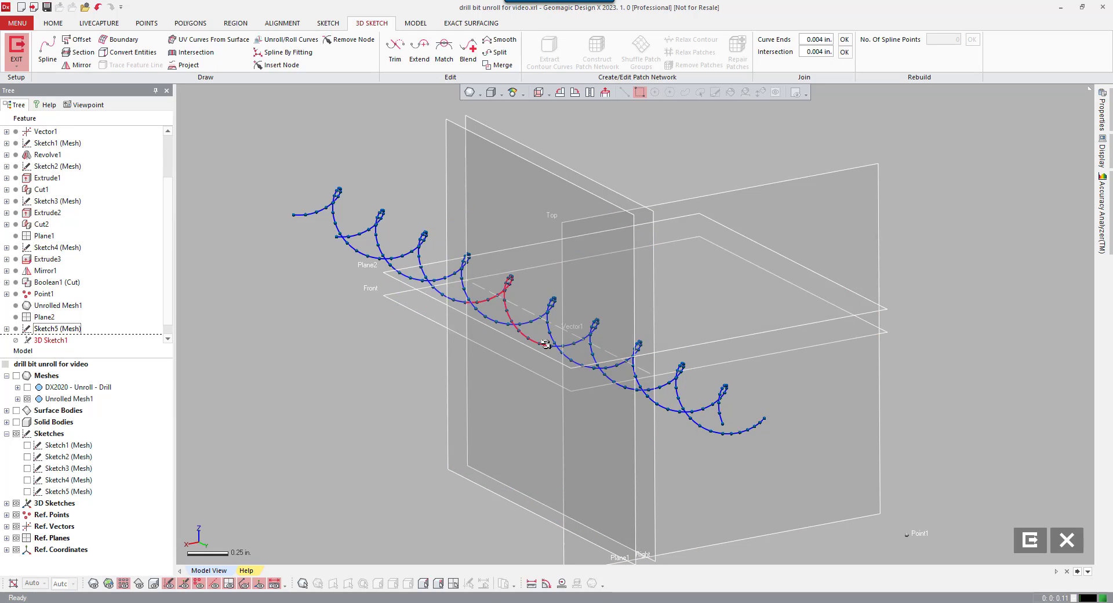
pyautogui.click(497, 430)
pyautogui.click(373, 413)
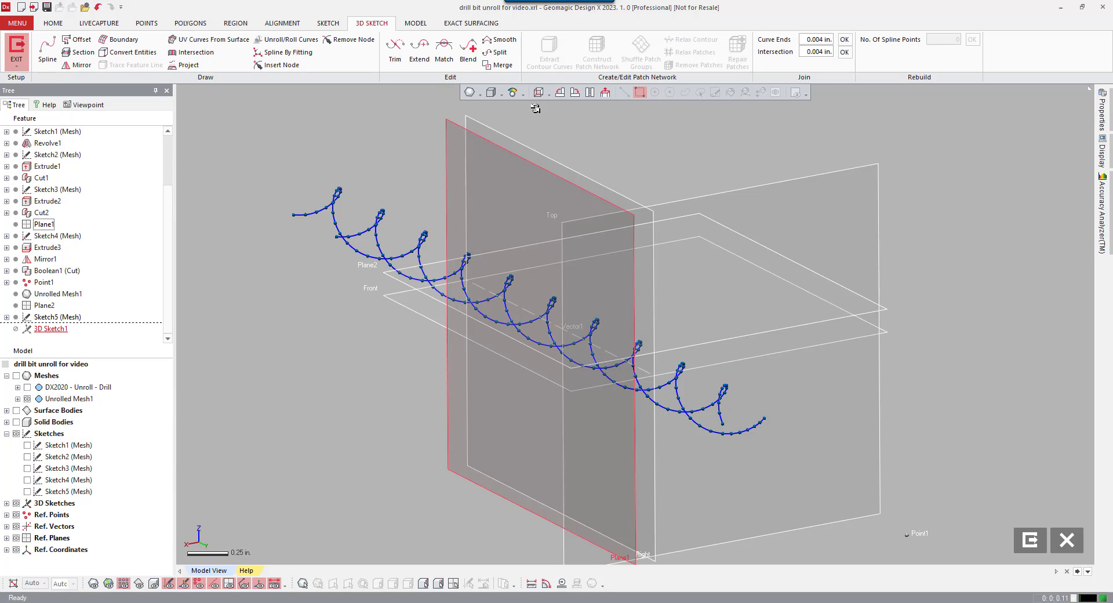
# Merge six alternating rolled curves into one helix with Average Multiple Curves, starting from the segment nearest the shank
pyautogui.click(503, 65)
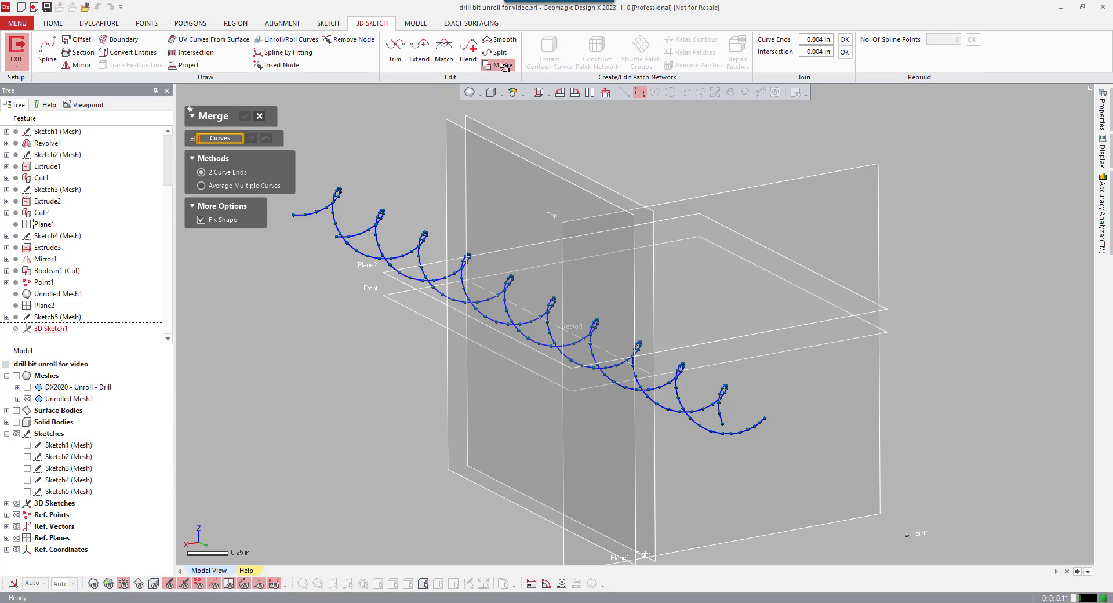
pyautogui.click(246, 184)
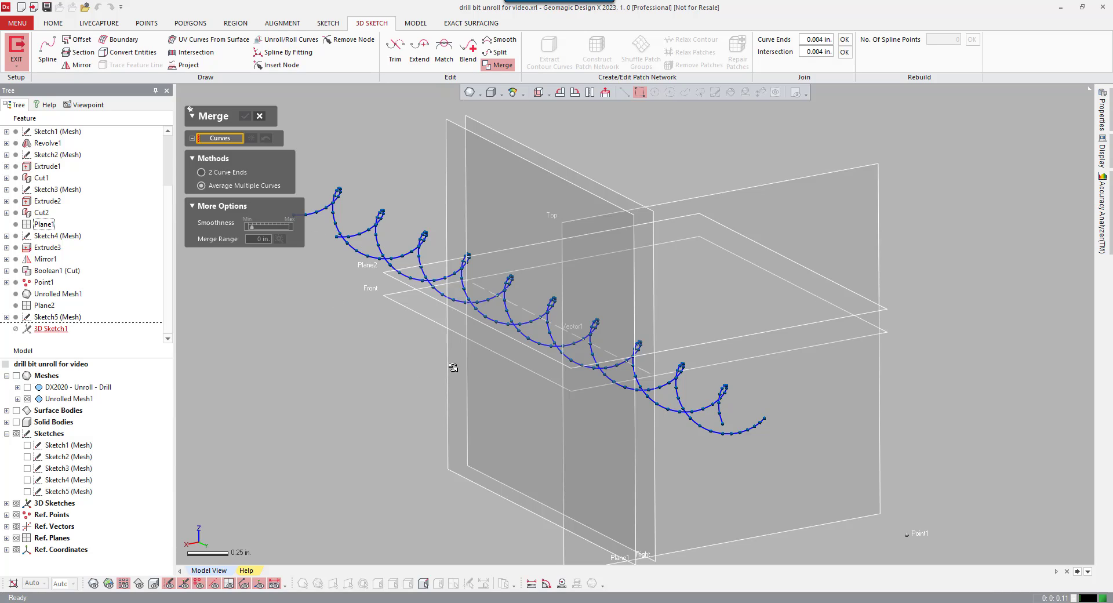
pyautogui.click(750, 433)
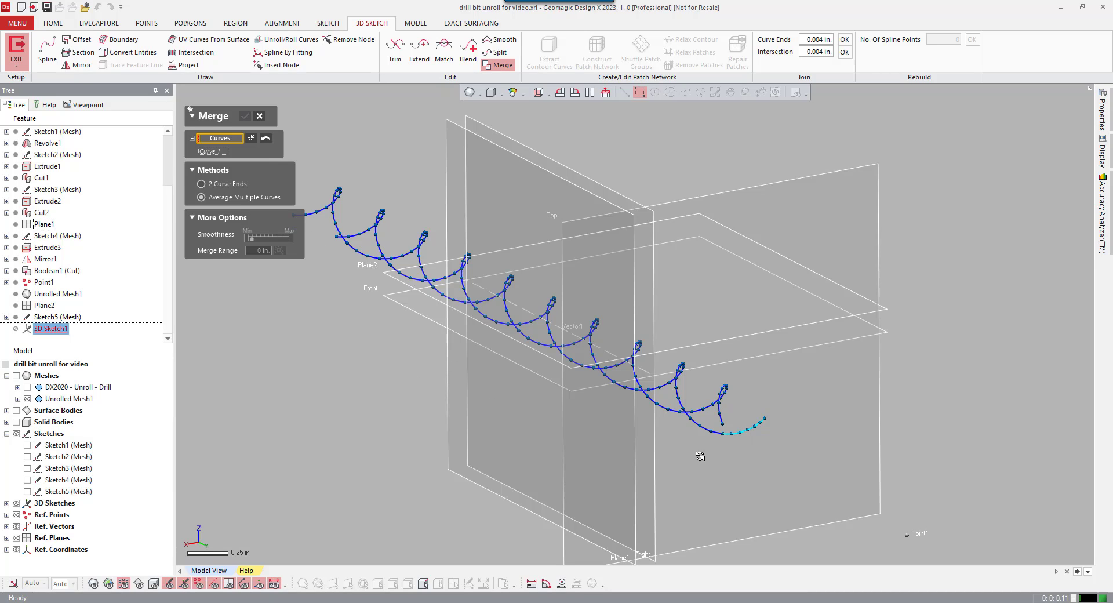
pyautogui.click(703, 434)
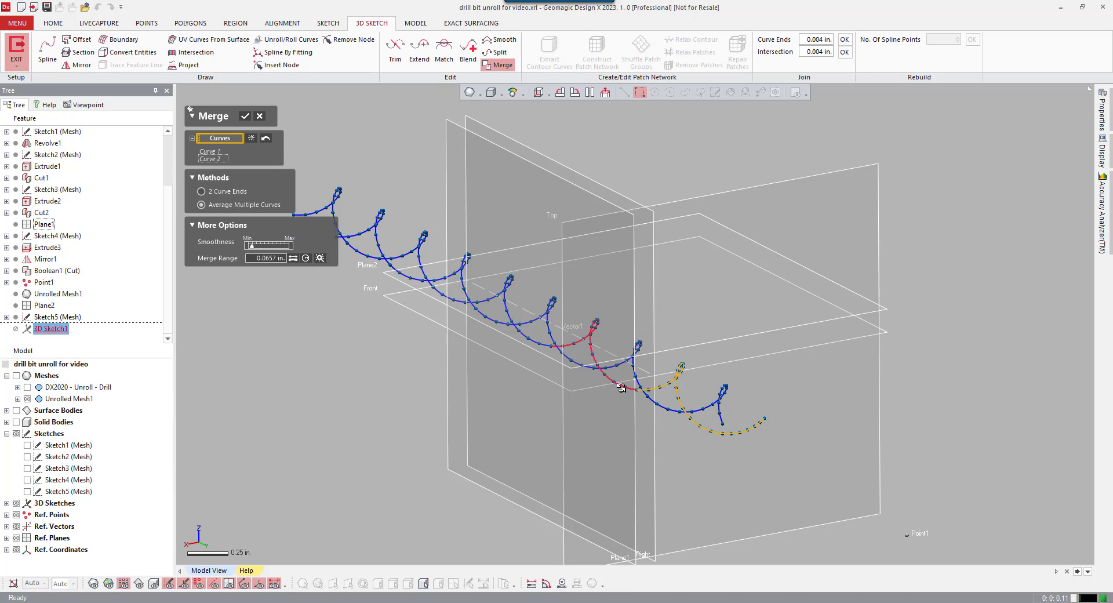
pyautogui.click(620, 388)
pyautogui.click(534, 342)
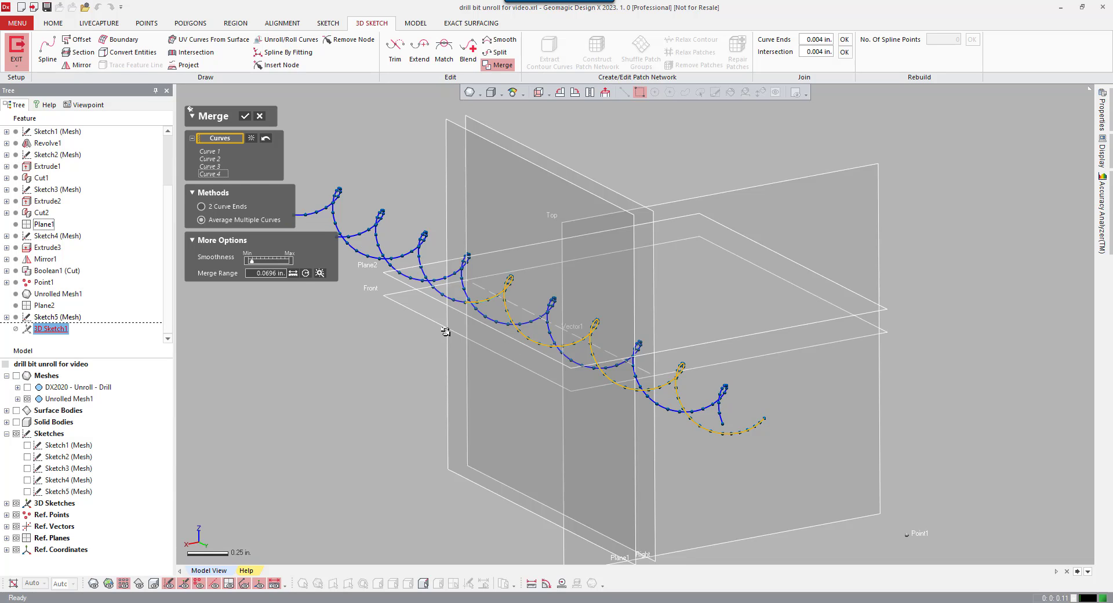
pyautogui.click(454, 302)
pyautogui.keyDown('ctrl'); pyautogui.moveTo(422, 334); pyautogui.dragTo(522, 374, button='right'); pyautogui.keyUp('ctrl')
pyautogui.click(442, 369)
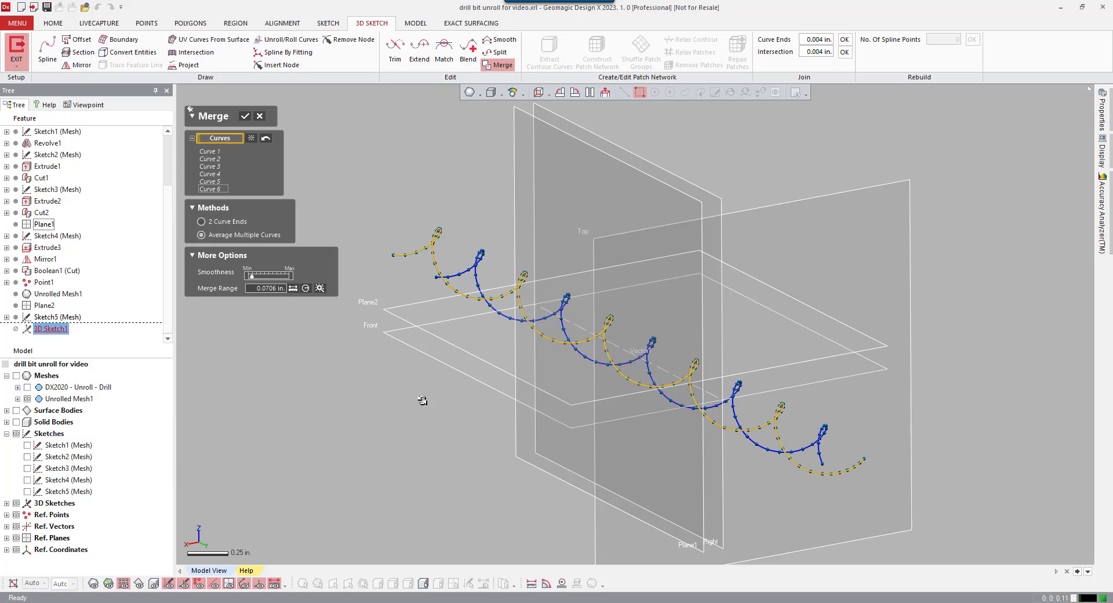
pyautogui.click(245, 117)
pyautogui.hotkey('ctrl', 'space')
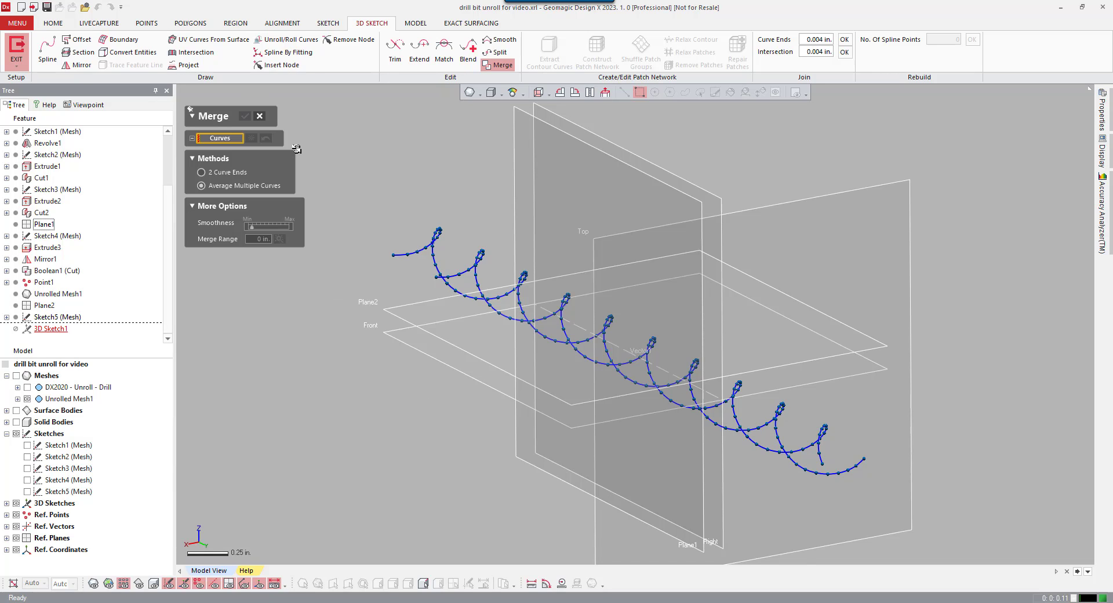
# Merge the five remaining rolled curves into the second helix with Average Multiple Curves and finish the 3D sketch
pyautogui.click(822, 449)
pyautogui.click(765, 452)
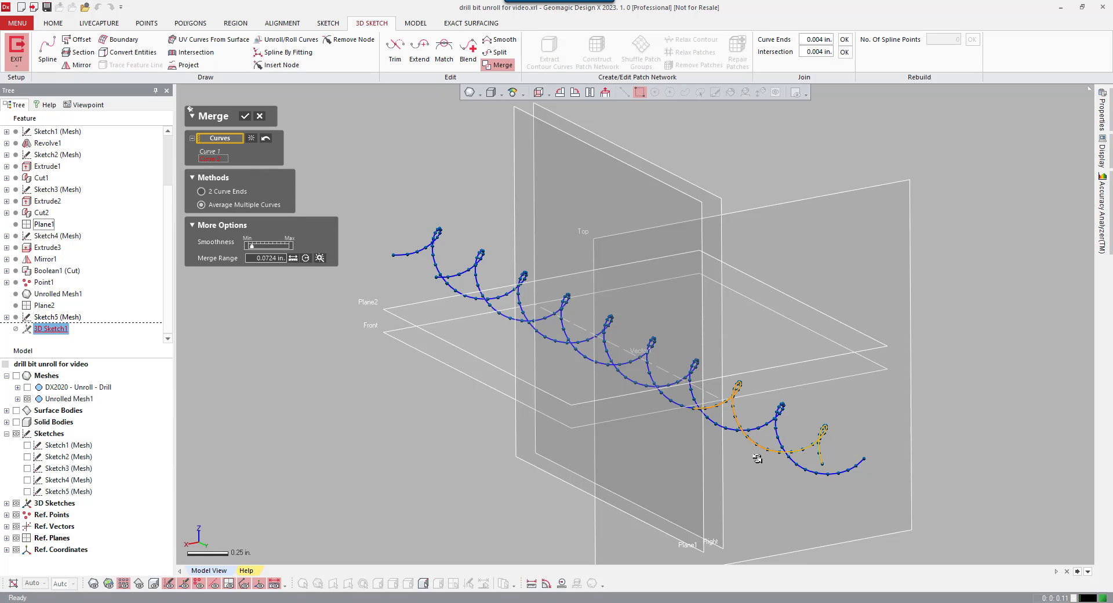
pyautogui.click(663, 400)
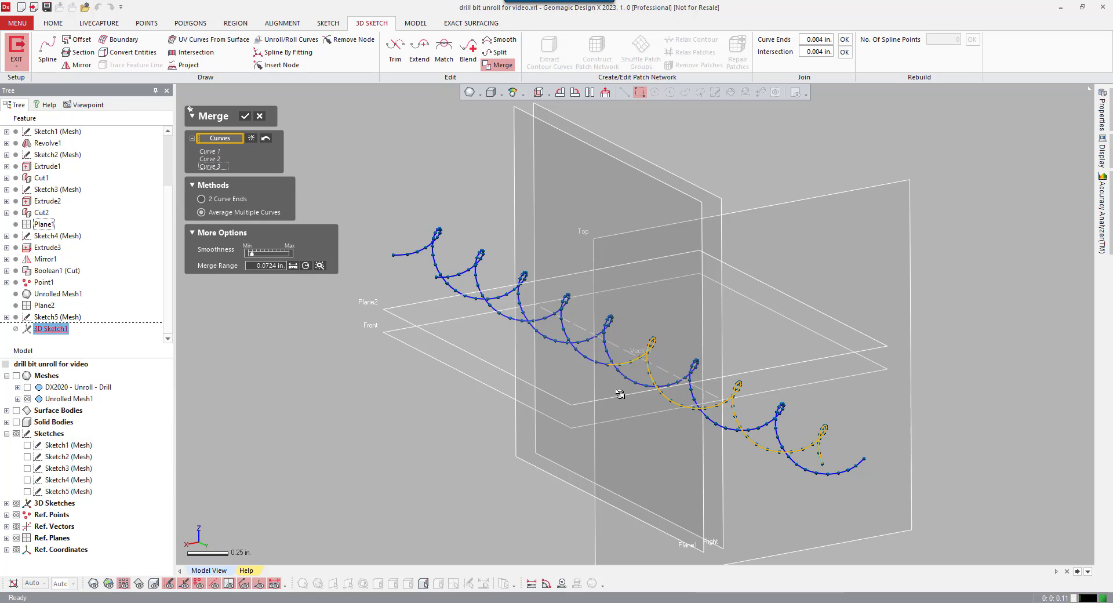
pyautogui.click(592, 364)
pyautogui.click(508, 319)
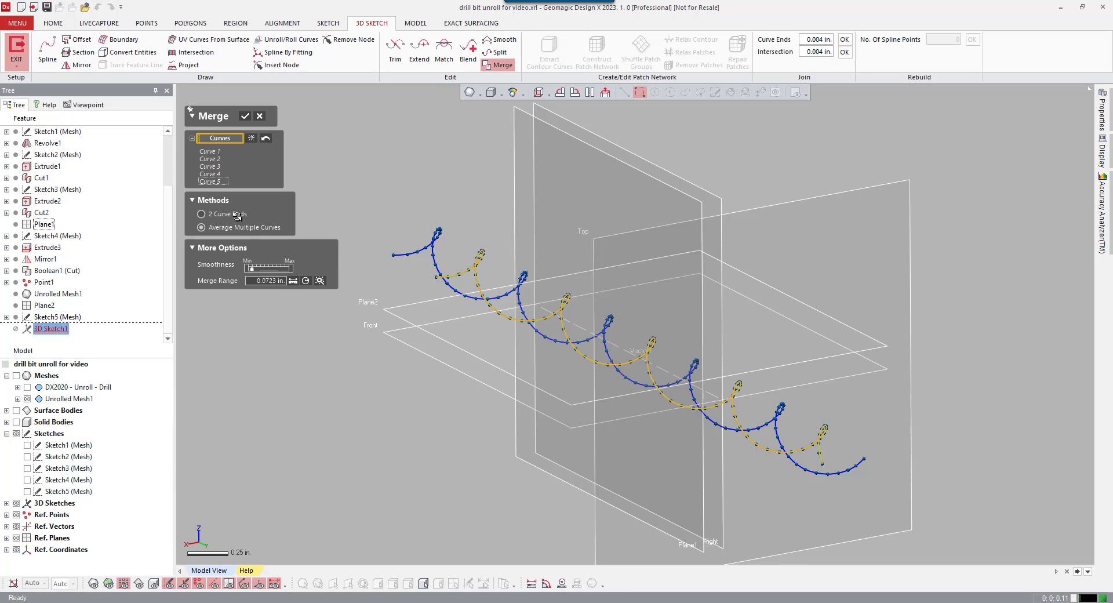
pyautogui.click(247, 115)
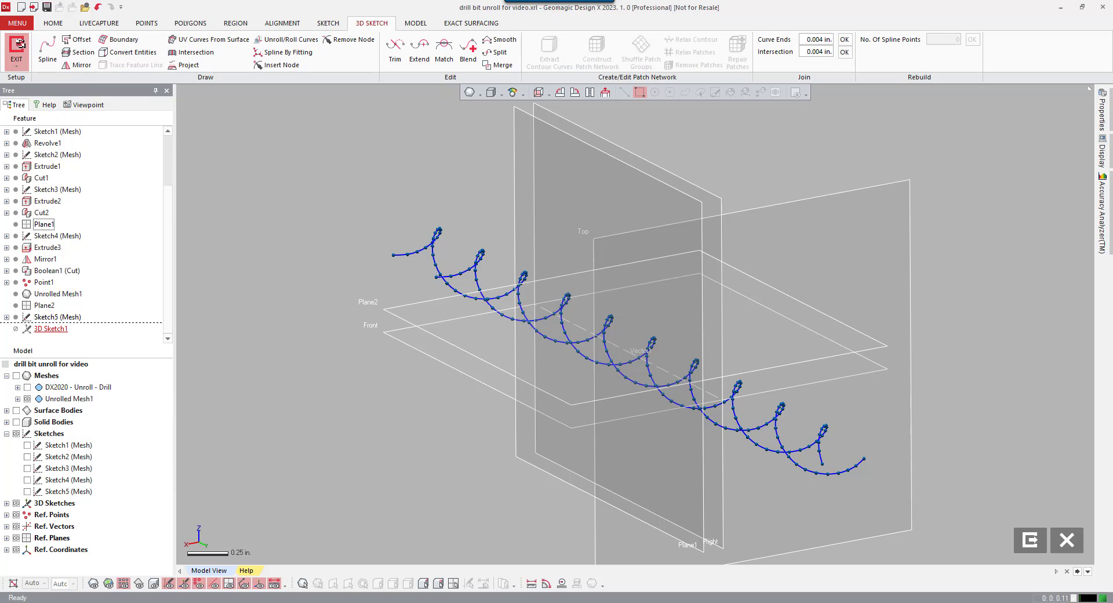
pyautogui.moveTo(174, 173); pyautogui.dragTo(172, 174)
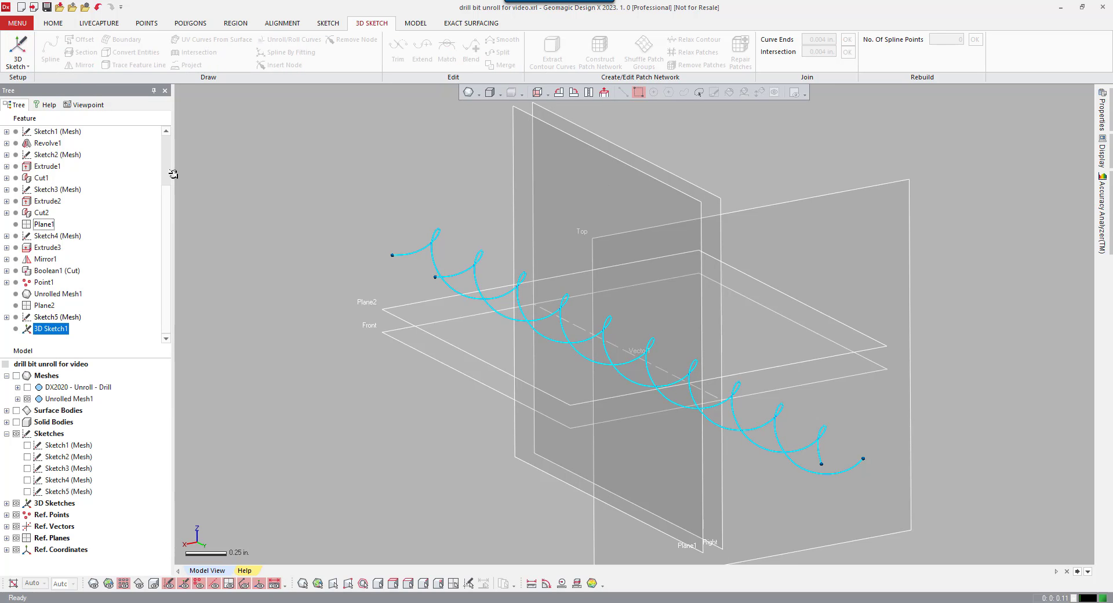
pyautogui.click(217, 194)
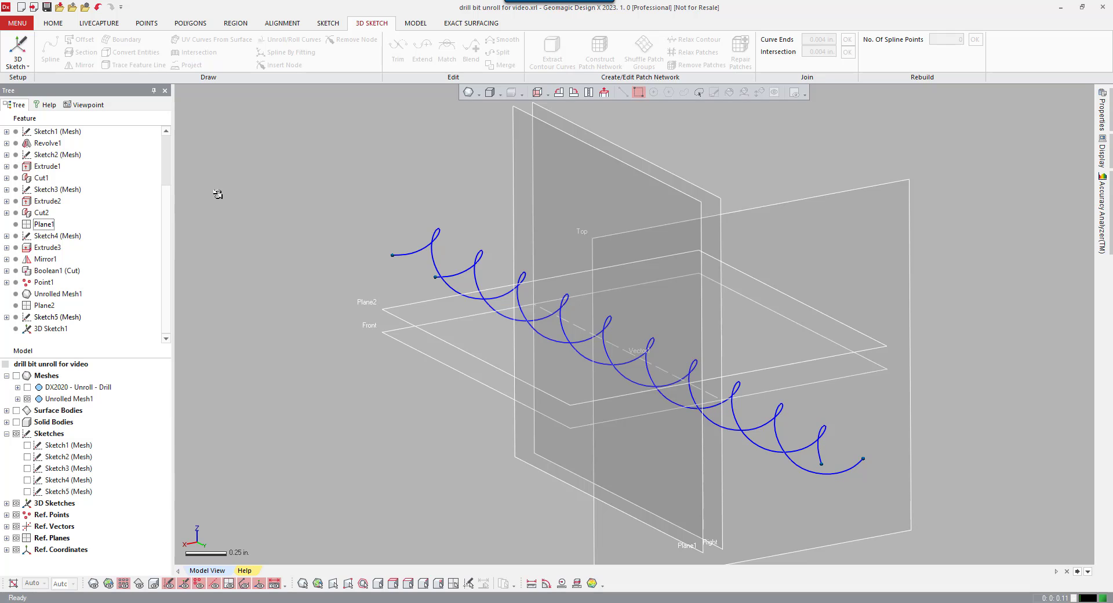
# Hide Unrolled Mesh1, show the DX2020 - Unroll - Drill mesh and compare the helices with its flute edges
pyautogui.hotkey('ctrl', '1')
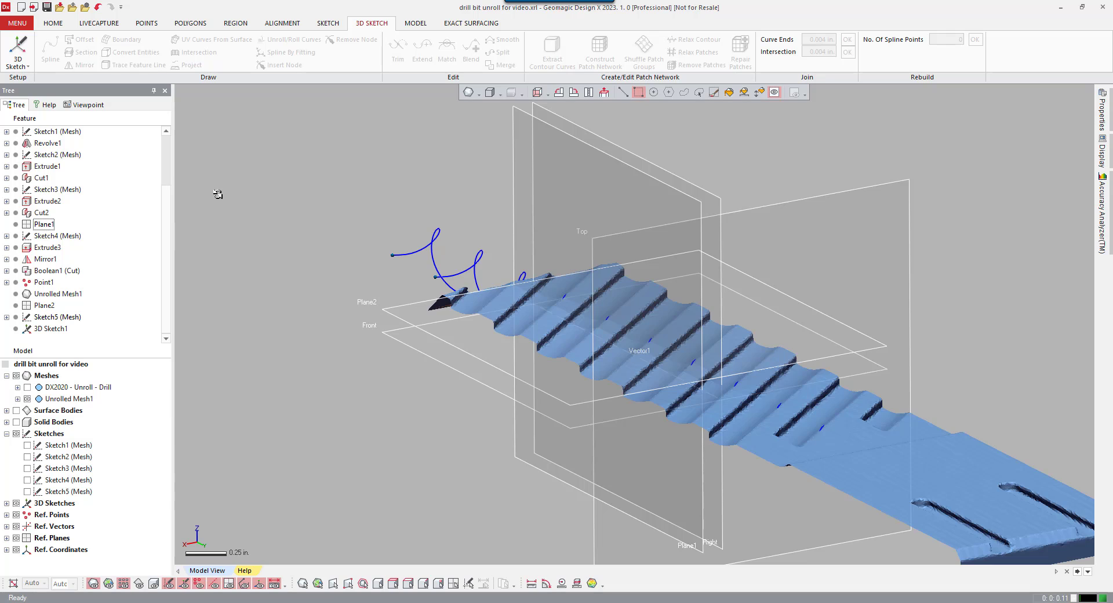
pyautogui.click(27, 398)
pyautogui.click(27, 387)
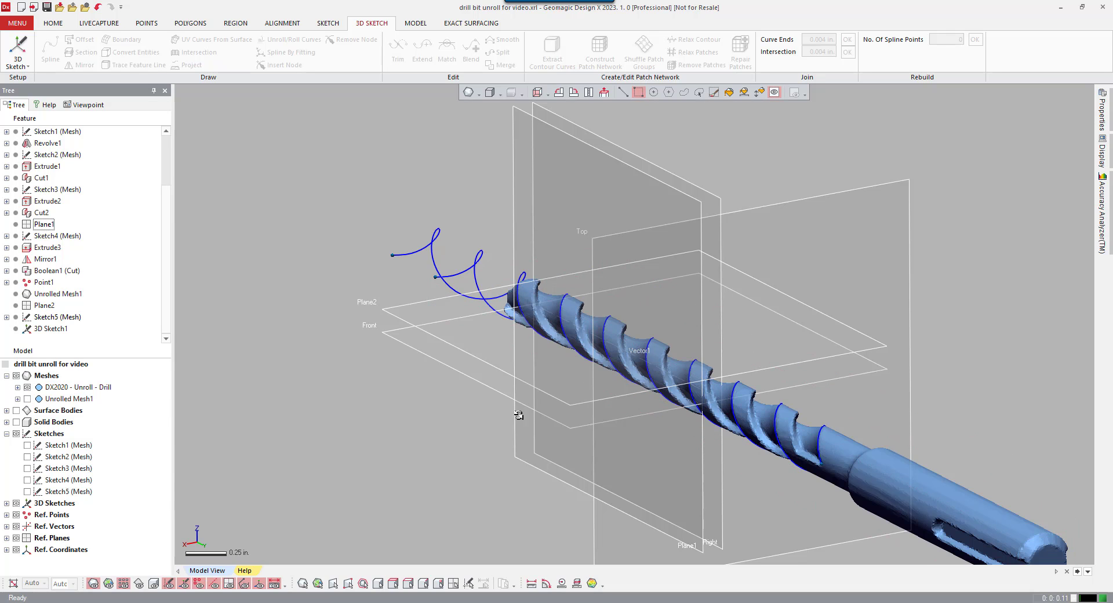
pyautogui.moveTo(518, 416)
pyautogui.mouseDown(button='right')
pyautogui.moveTo(464, 408)
pyautogui.moveTo(535, 424)
pyautogui.mouseUp(button='right')
pyautogui.scroll(6, 467, 402)
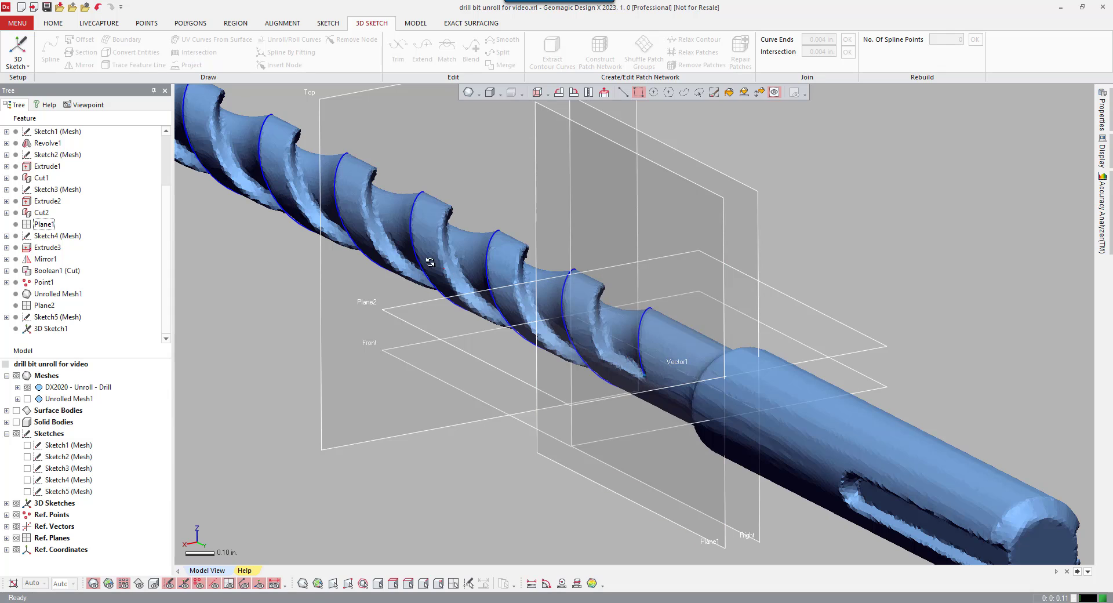
pyautogui.click(532, 374)
pyautogui.moveTo(837, 395); pyautogui.dragTo(750, 396, button='right')
# Create a planar mesh sketch on the Right plane at 0 in. offset, limiting the section to the upper flute profile near the shank
pyautogui.rightClick(930, 230)
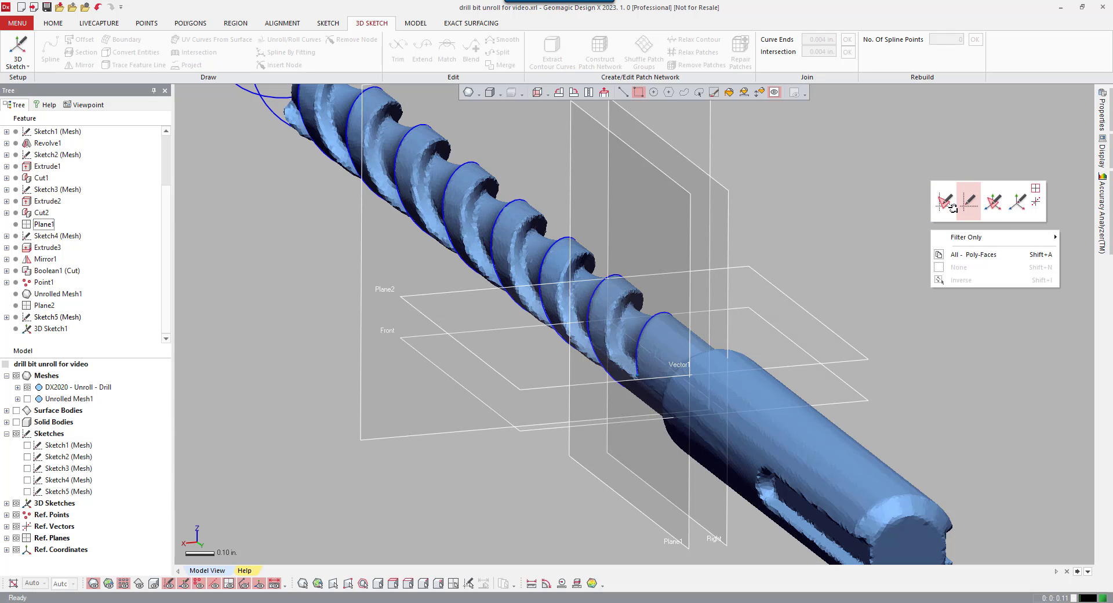
pyautogui.click(945, 202)
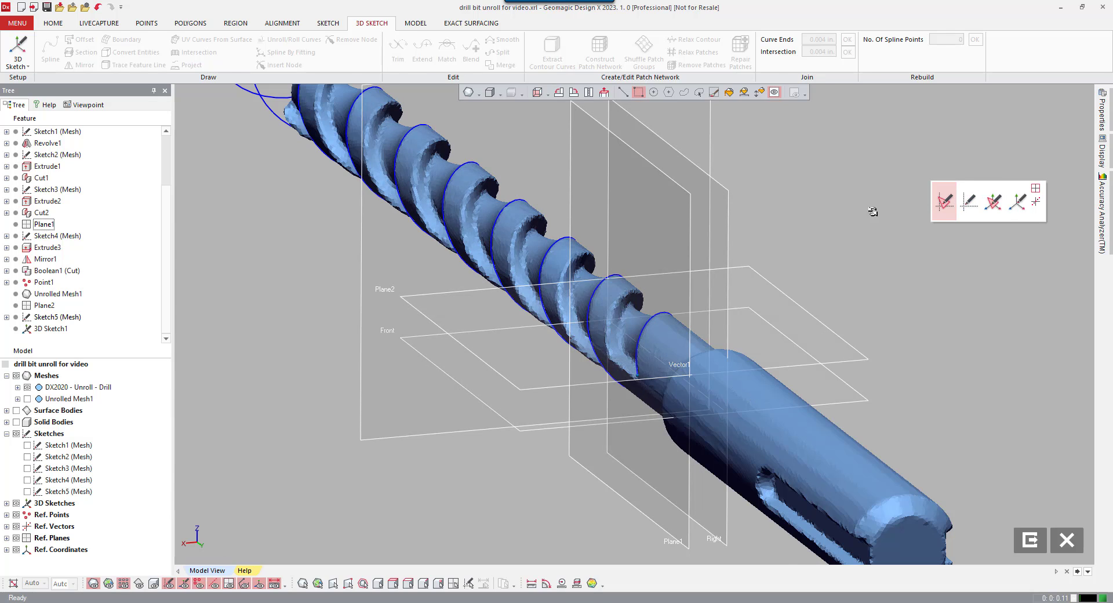
pyautogui.click(725, 225)
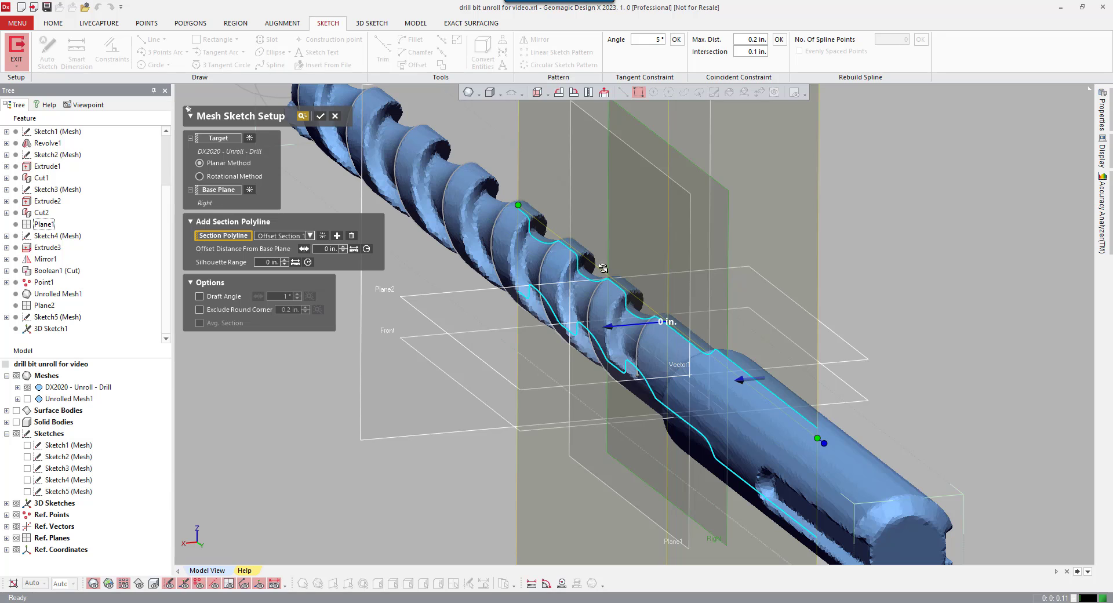
pyautogui.moveTo(518, 206); pyautogui.dragTo(669, 327)
pyautogui.scroll(-4, 674, 330)
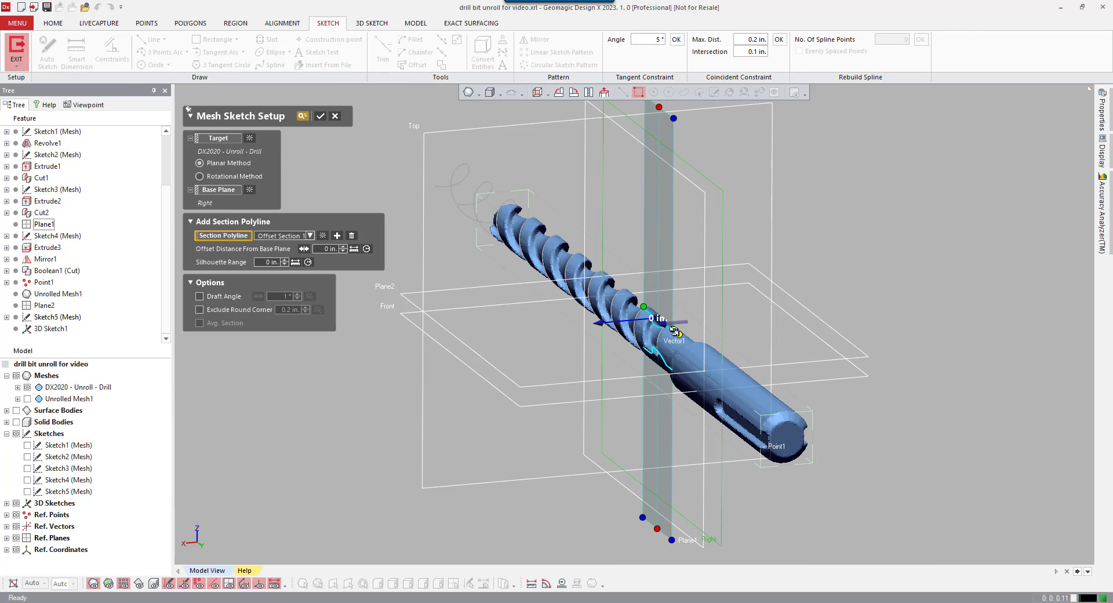
pyautogui.moveTo(654, 527); pyautogui.dragTo(644, 315)
pyautogui.moveTo(603, 355); pyautogui.dragTo(615, 356, button='right')
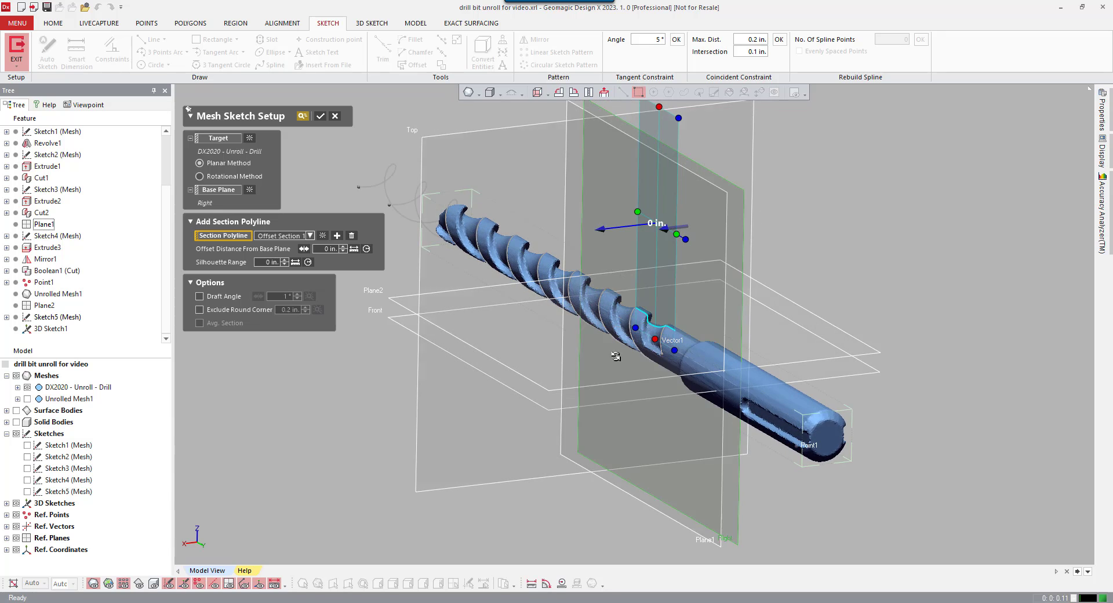
pyautogui.click(319, 114)
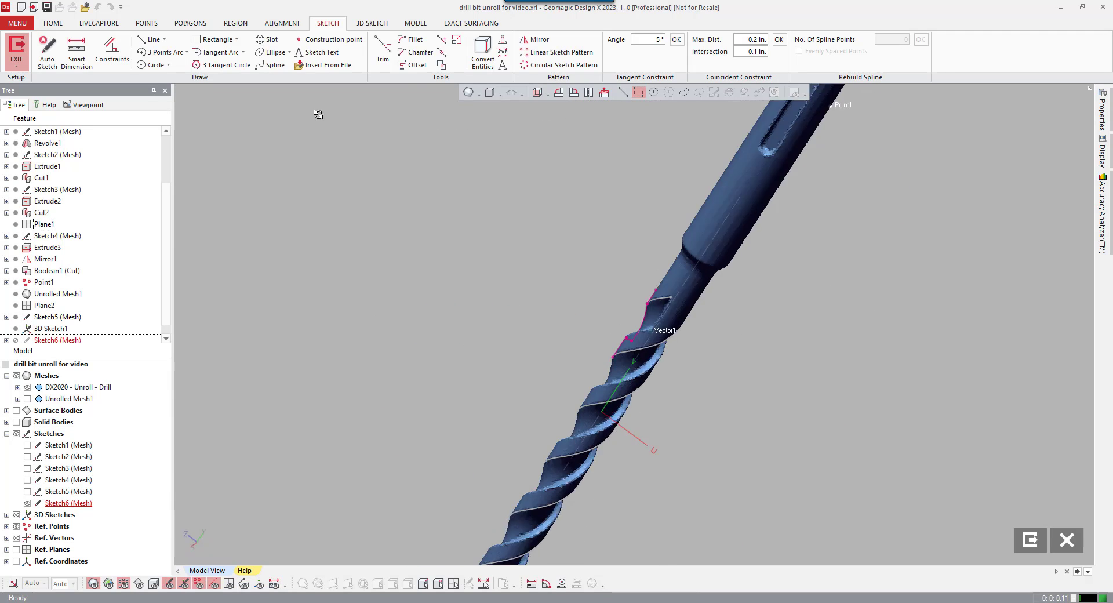
# Draw a vertical line with Fit Polyline off along the steep flute wall, from near its base to above the bit's outer surface
pyautogui.click(574, 93)
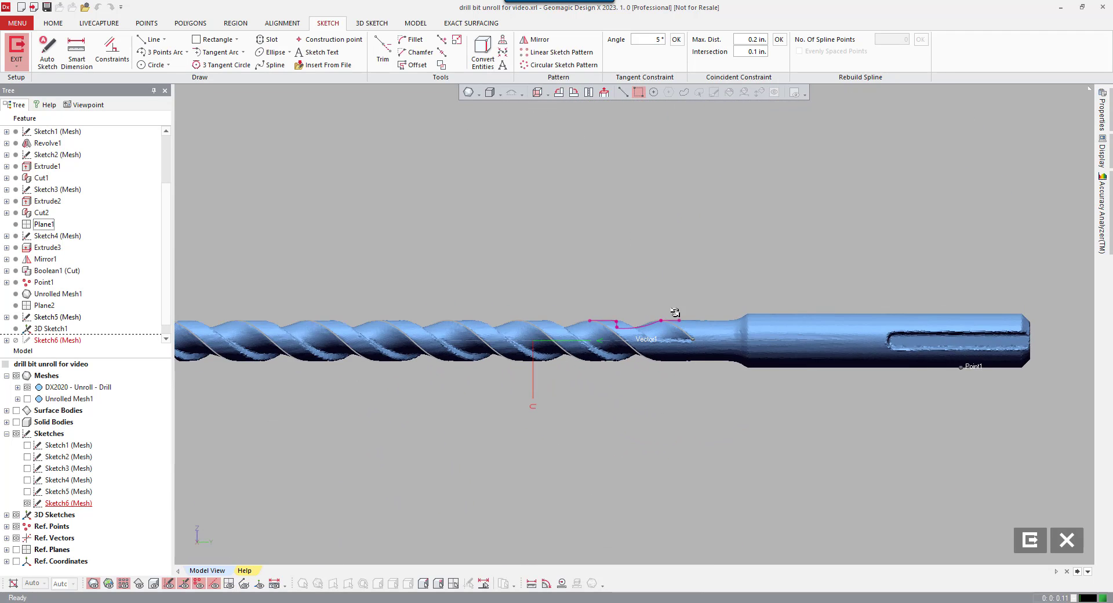
pyautogui.scroll(6, 672, 316)
pyautogui.keyDown('ctrl'); pyautogui.moveTo(594, 282); pyautogui.dragTo(593, 255, button='right'); pyautogui.keyUp('ctrl')
pyautogui.scroll(2, 573, 255)
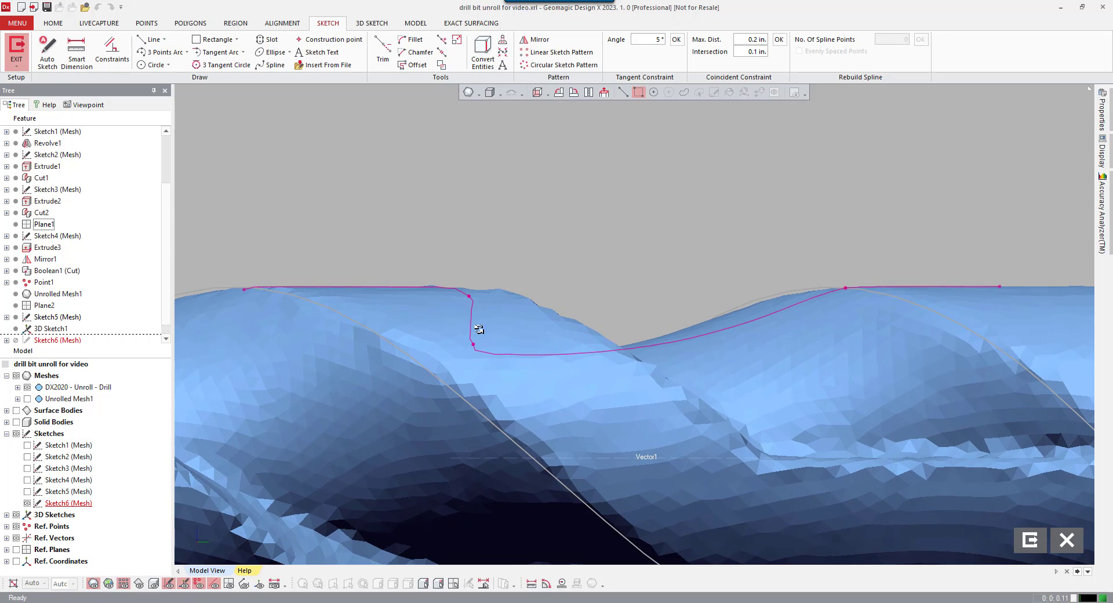
pyautogui.rightClick(601, 231)
pyautogui.click(664, 204)
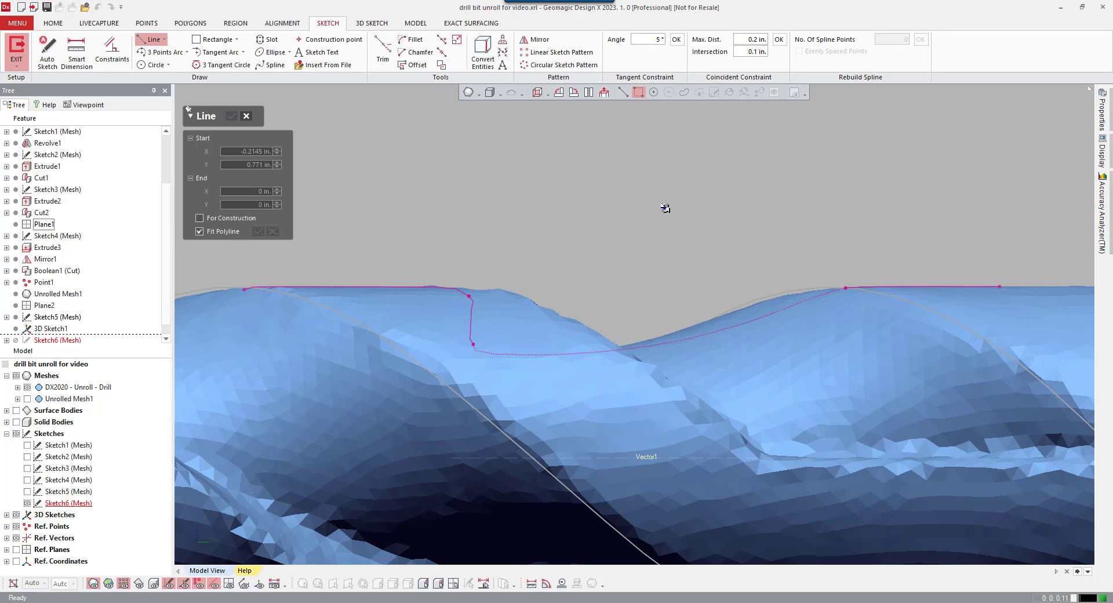
pyautogui.click(218, 230)
pyautogui.click(471, 332)
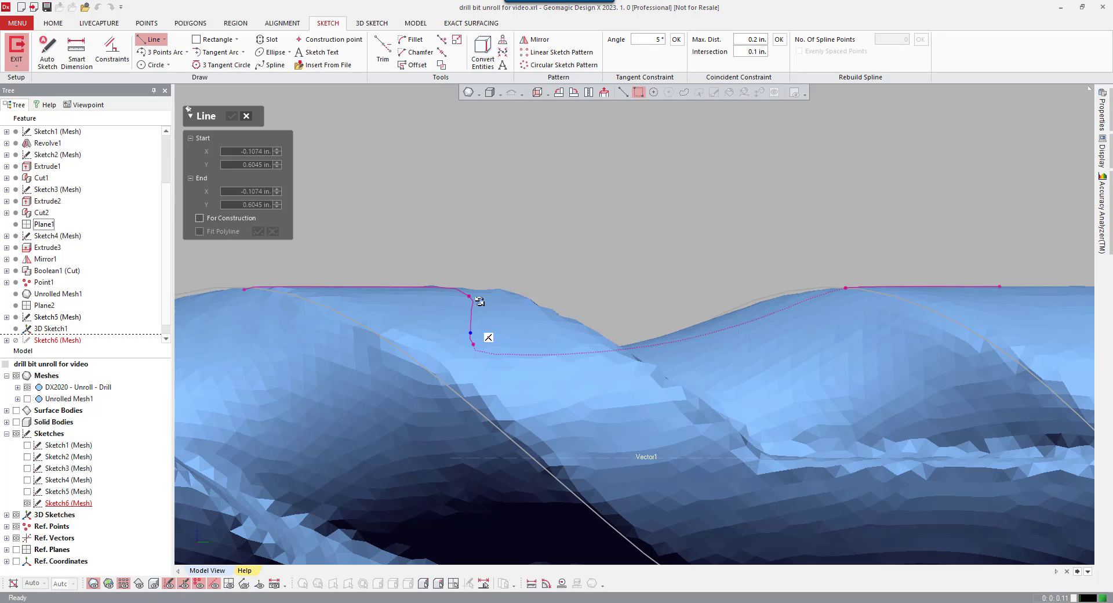
pyautogui.click(472, 186)
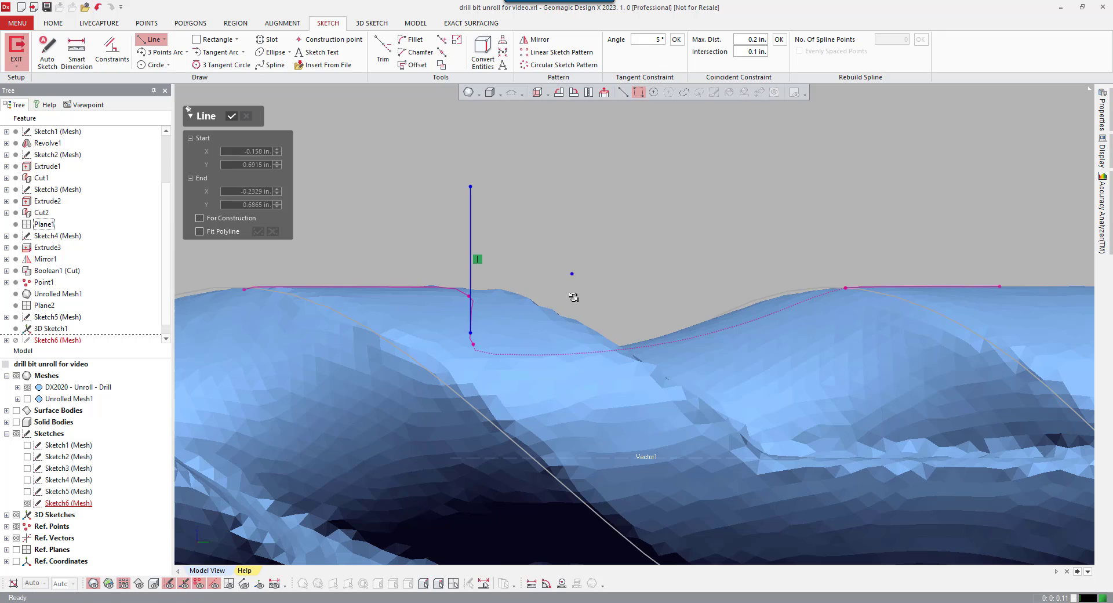
pyautogui.click(232, 116)
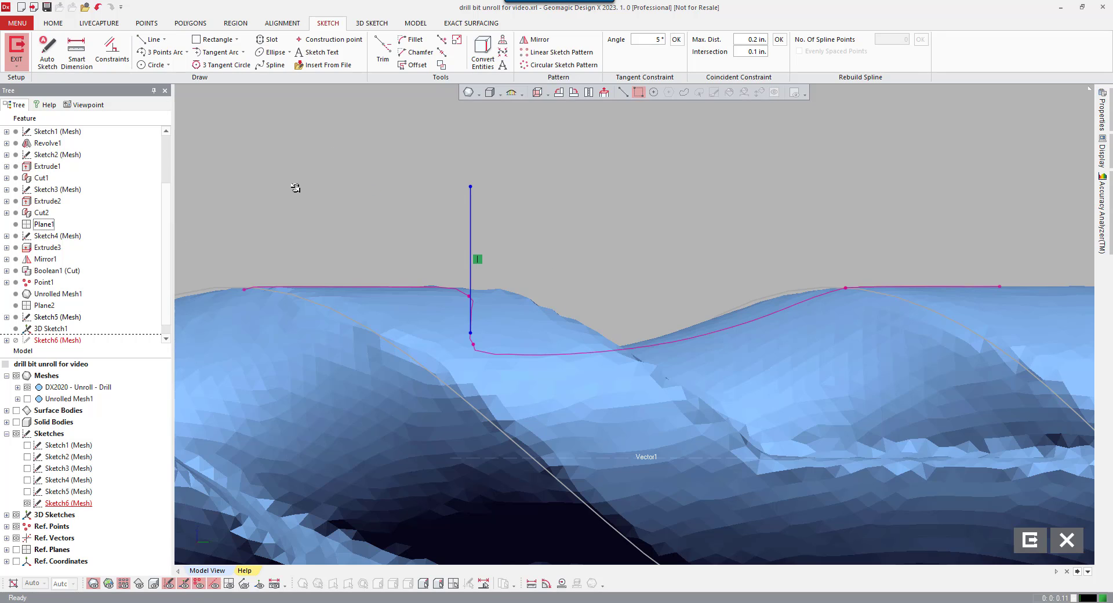
# Fit a 3 Points Arc of about 0.58 in. radius to the curved flute floor section
pyautogui.rightClick(296, 188)
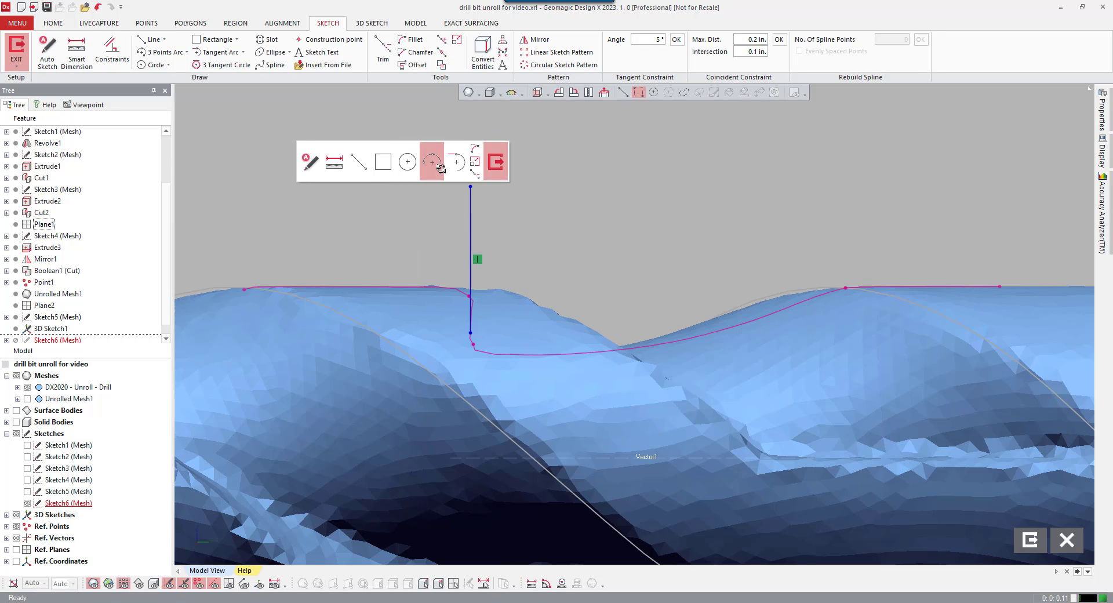
pyautogui.click(432, 162)
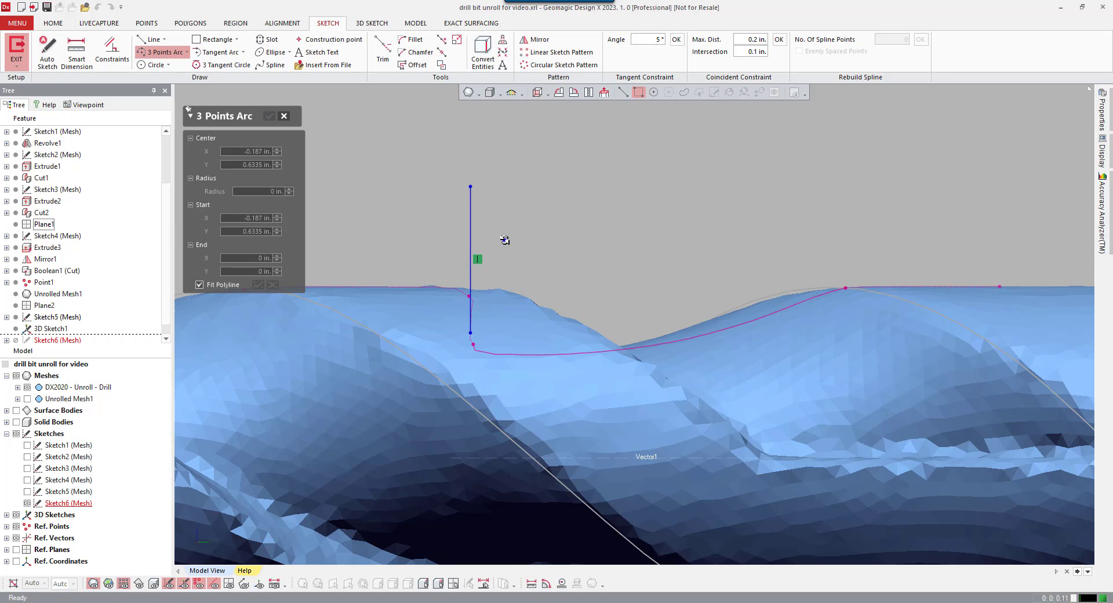
pyautogui.moveTo(502, 239); pyautogui.dragTo(808, 382)
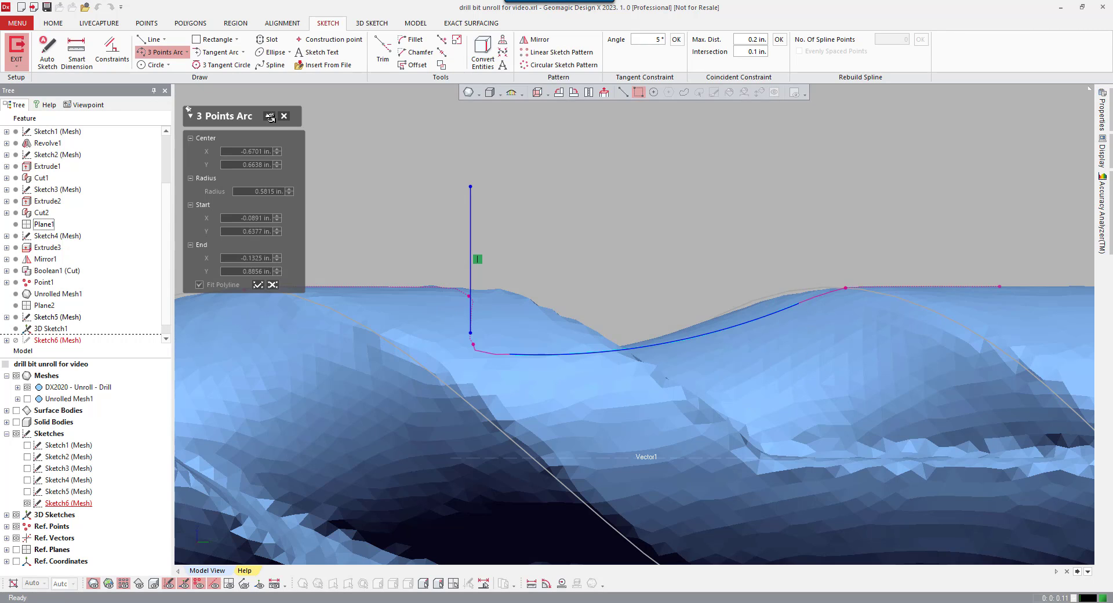
pyautogui.click(268, 114)
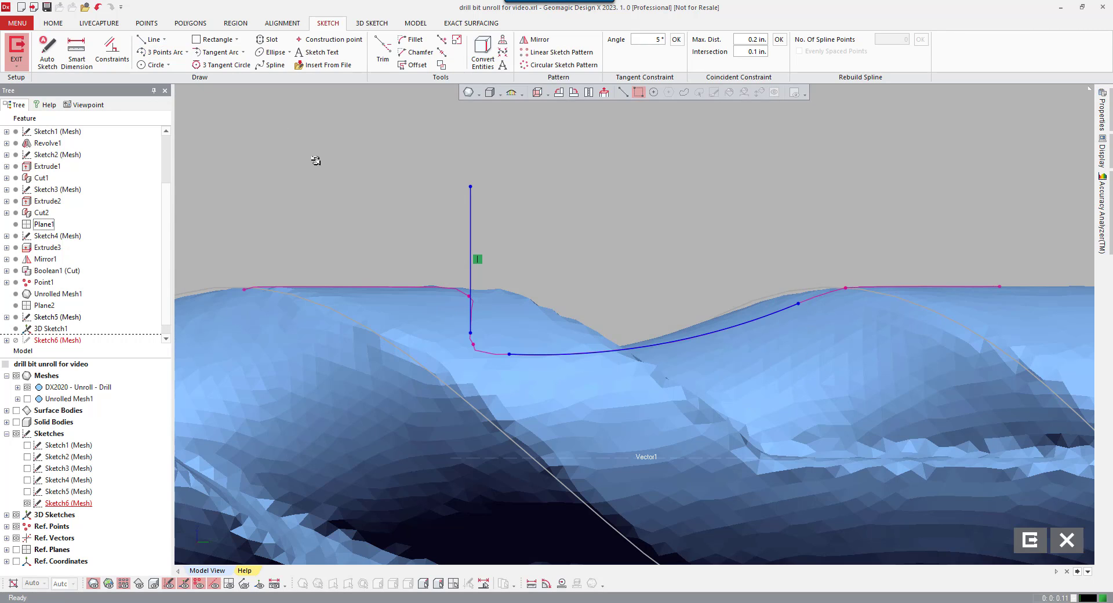
# Corner-trim the flute floor arc to the vertical wall line, then delete the line
pyautogui.rightClick(583, 226)
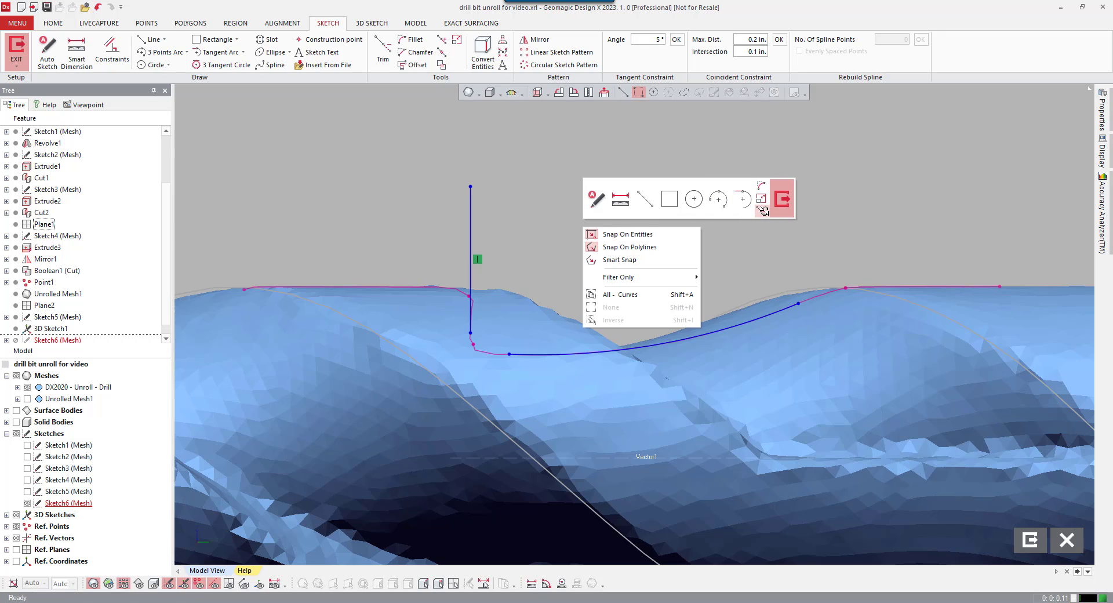
pyautogui.click(762, 210)
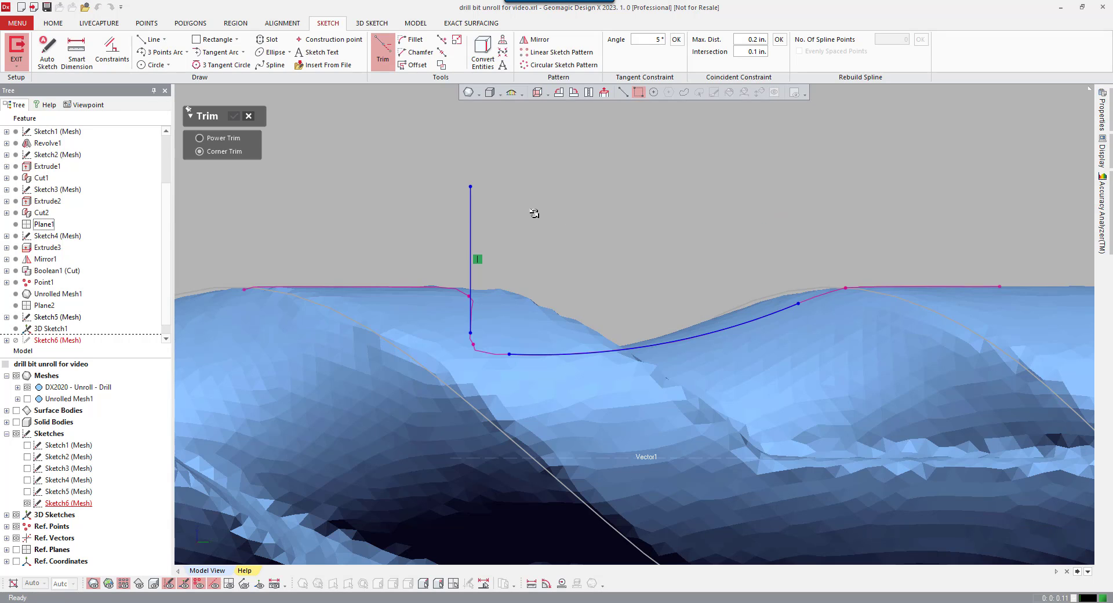
pyautogui.click(524, 353)
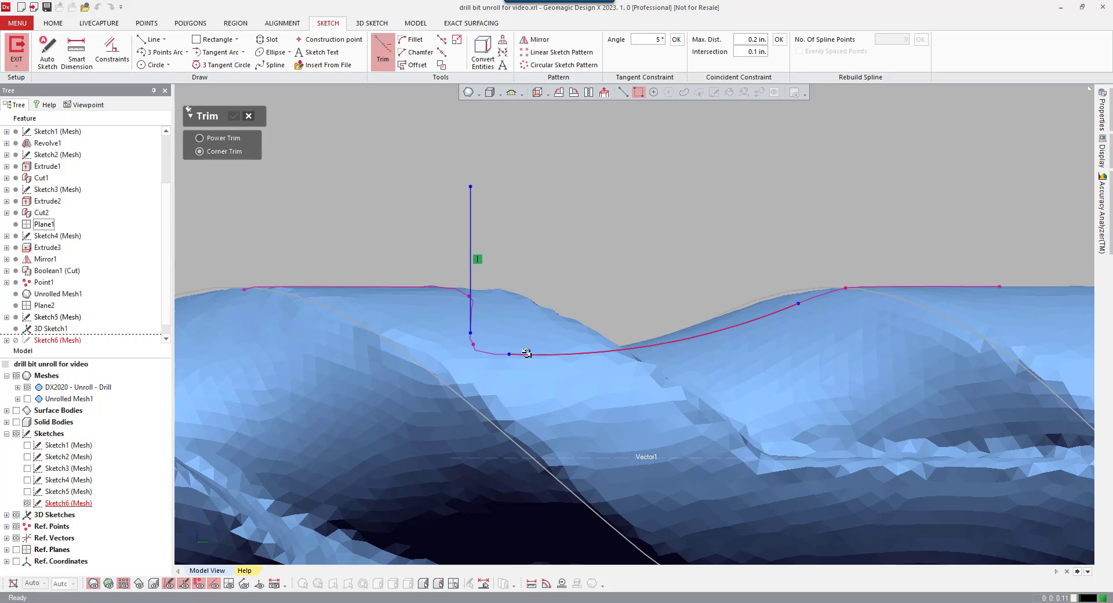
pyautogui.click(471, 322)
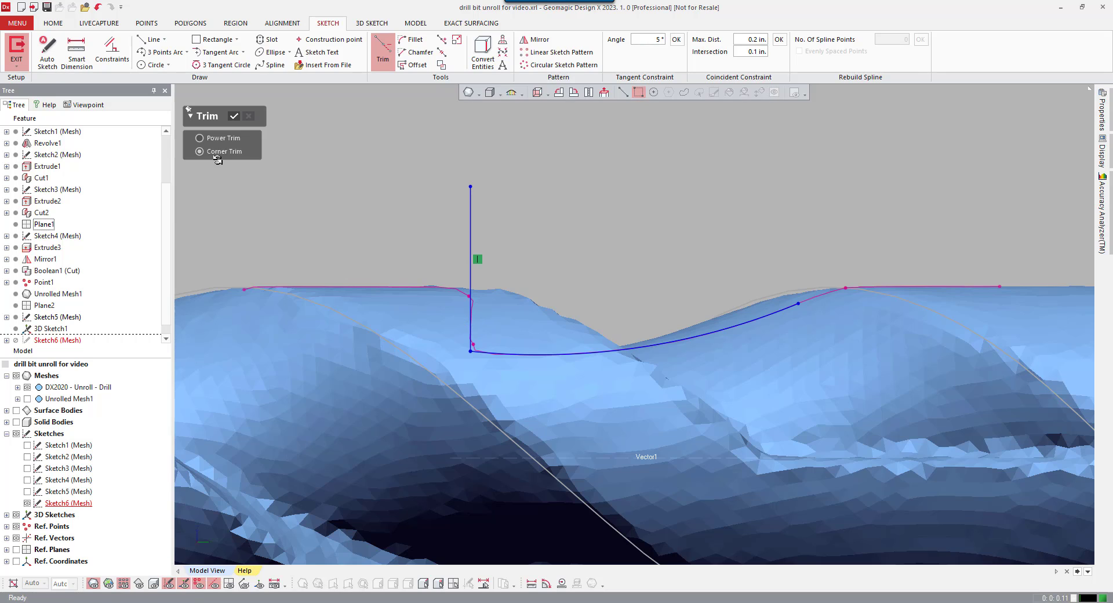
pyautogui.click(235, 116)
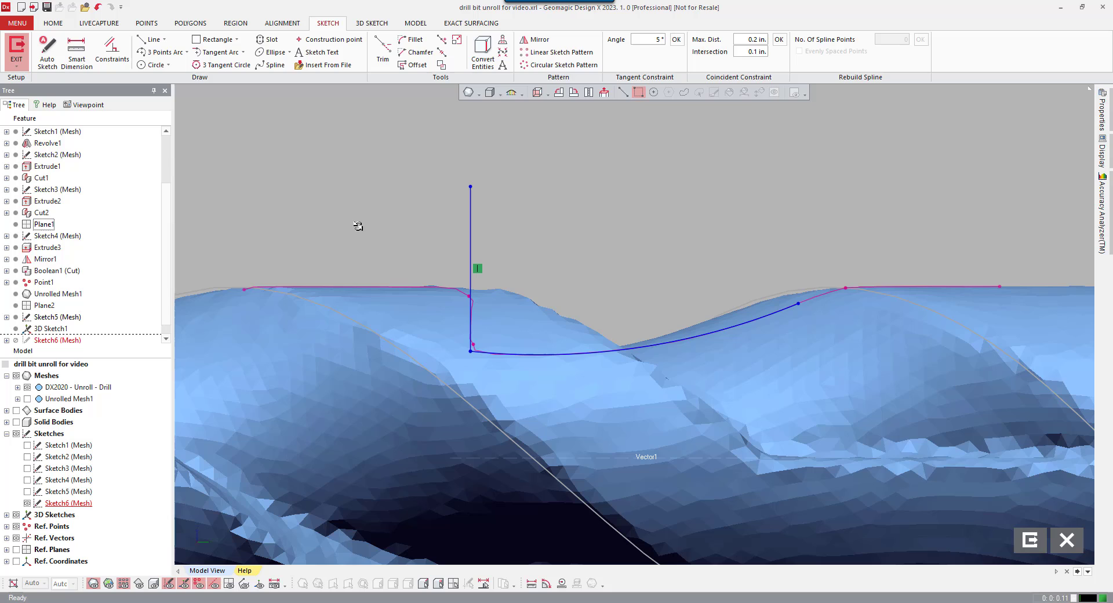
pyautogui.click(470, 217)
pyautogui.press('Delete')
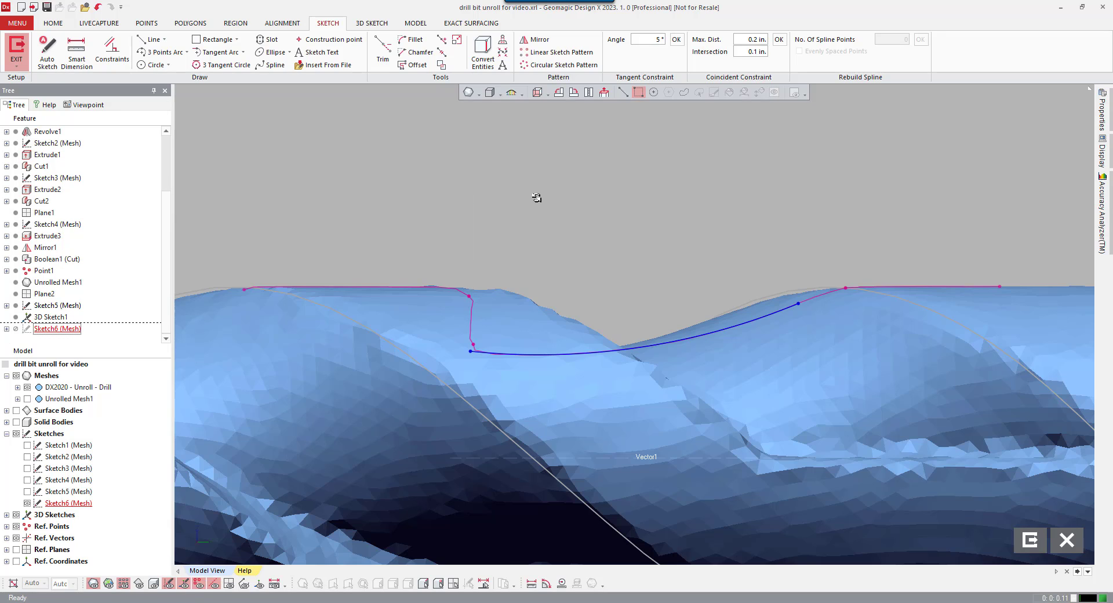
# Extend the shank-side end of the flute arc past the bit's outer surface with Resize and exit the mesh sketch
pyautogui.rightClick(587, 269)
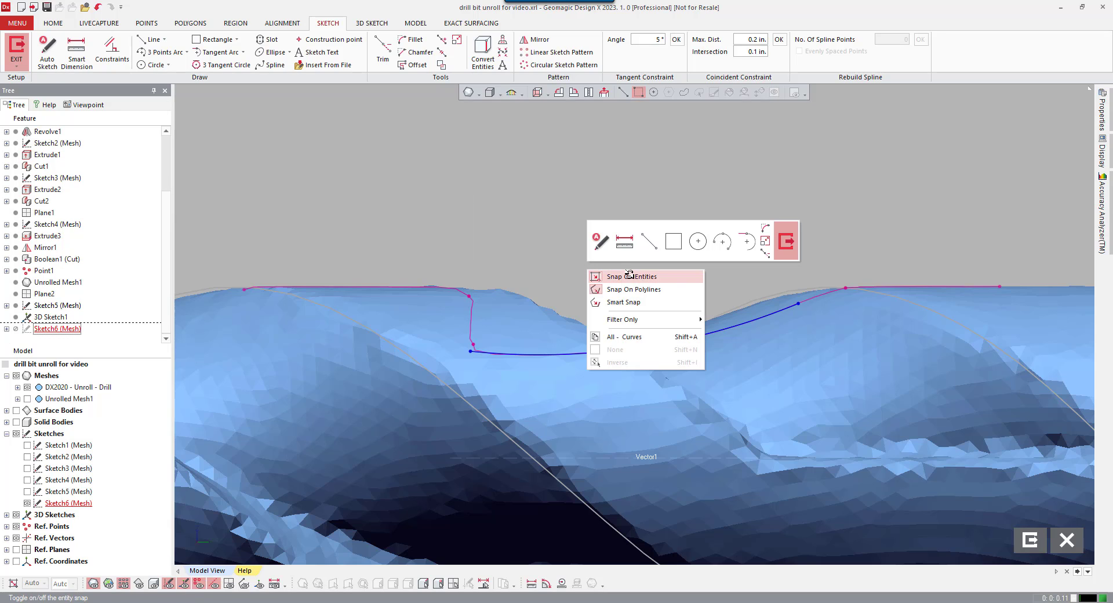
pyautogui.click(768, 242)
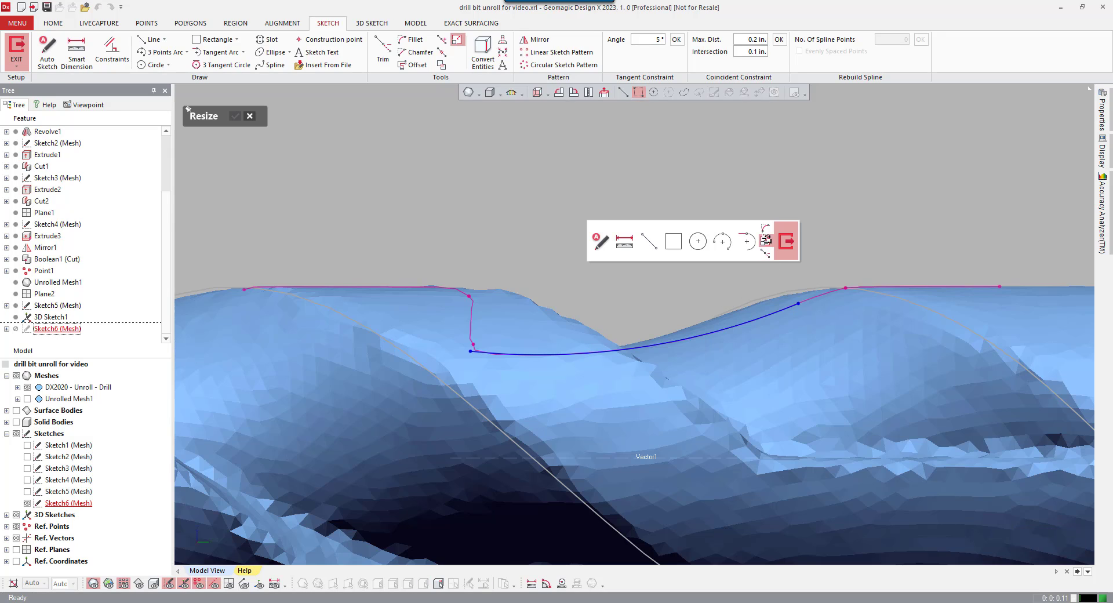
pyautogui.moveTo(800, 303); pyautogui.dragTo(876, 274)
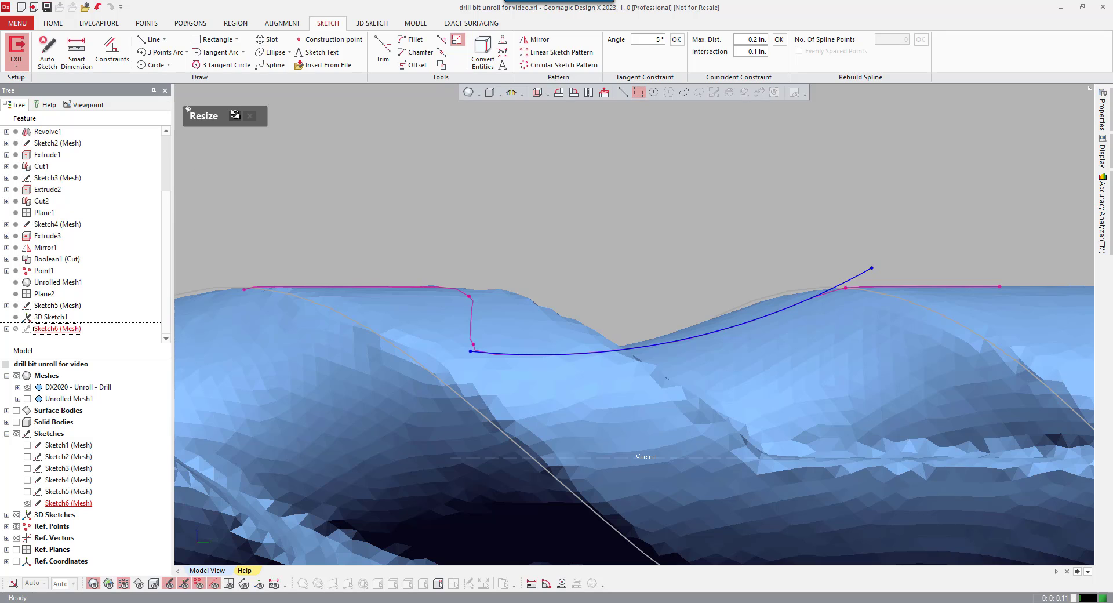
pyautogui.click(235, 114)
pyautogui.scroll(-3, 436, 203)
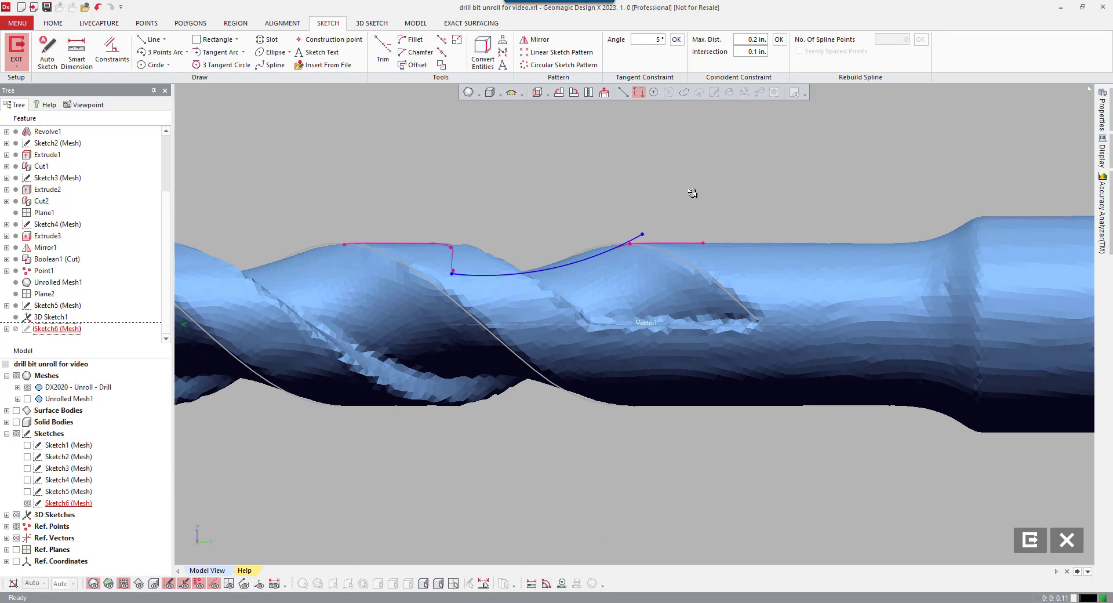
pyautogui.rightClick(734, 175)
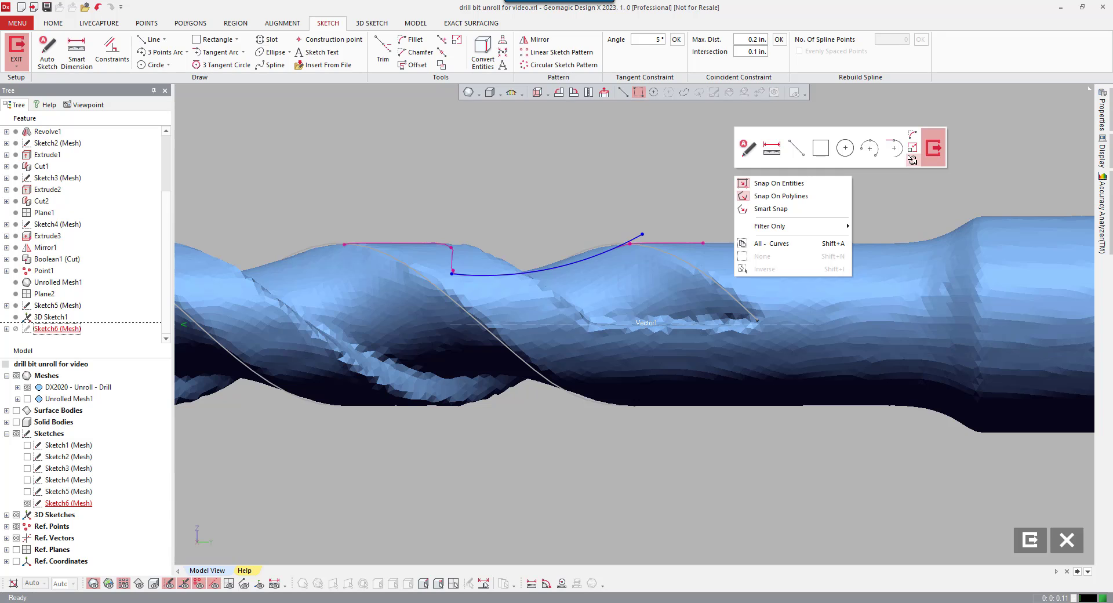
pyautogui.click(933, 148)
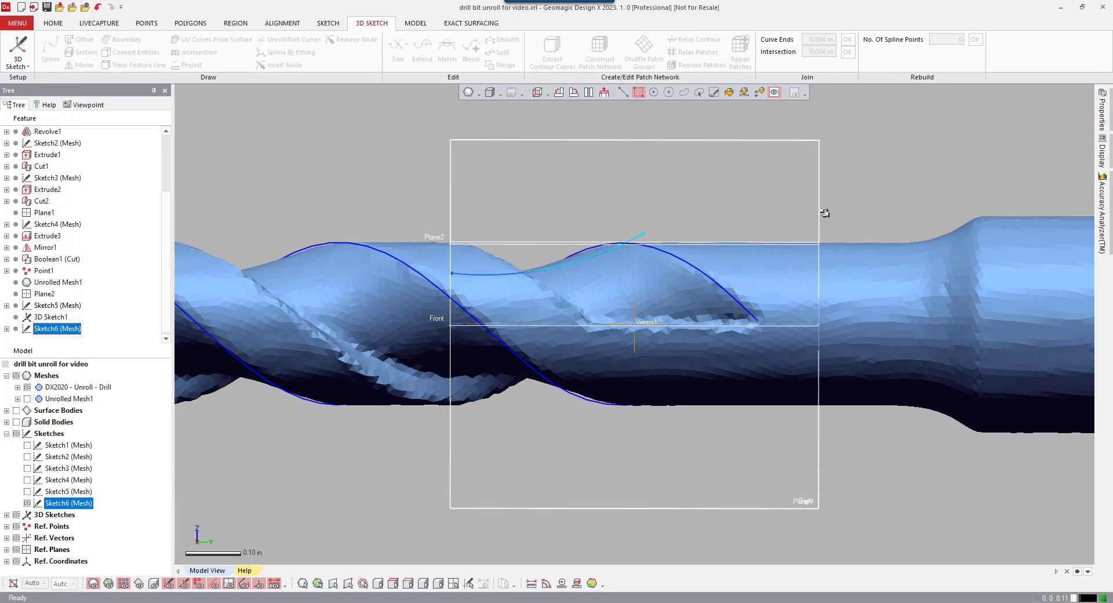
# Start a surface Sweep with Sketch6 (Mesh) as the profile and the helix passing under the arc's shank-side end as the path
pyautogui.moveTo(824, 213); pyautogui.dragTo(553, 286, button='right')
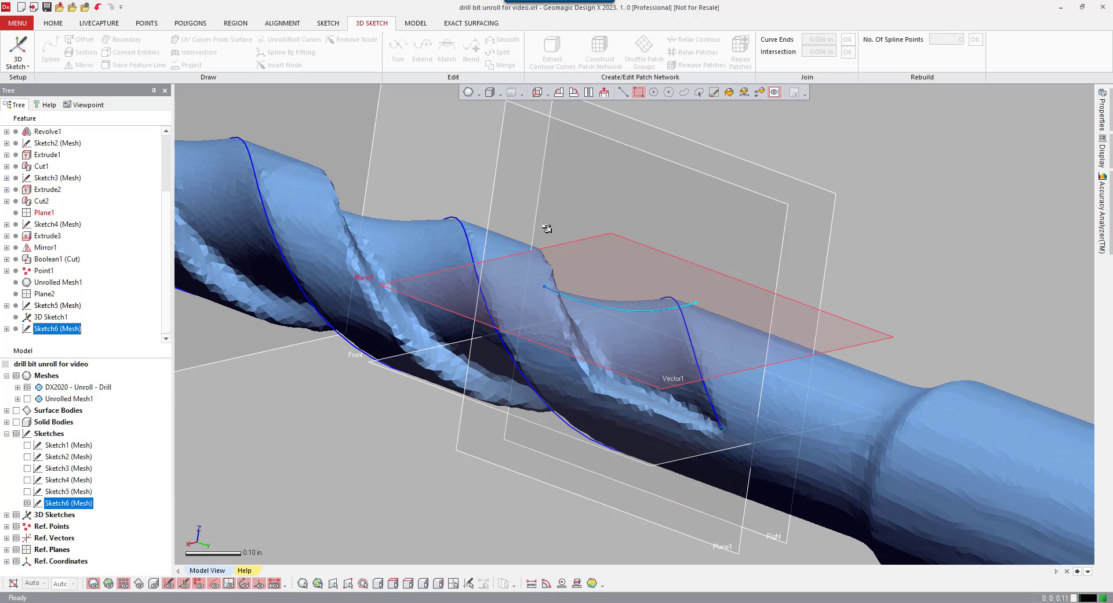
pyautogui.moveTo(546, 228); pyautogui.dragTo(300, 69, button='right')
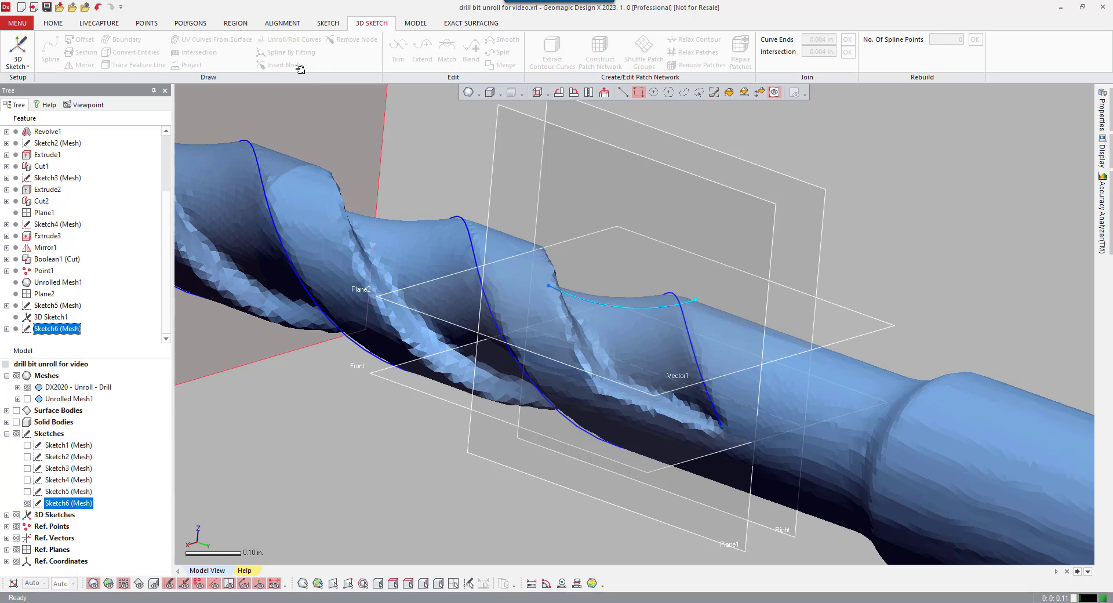
pyautogui.click(415, 23)
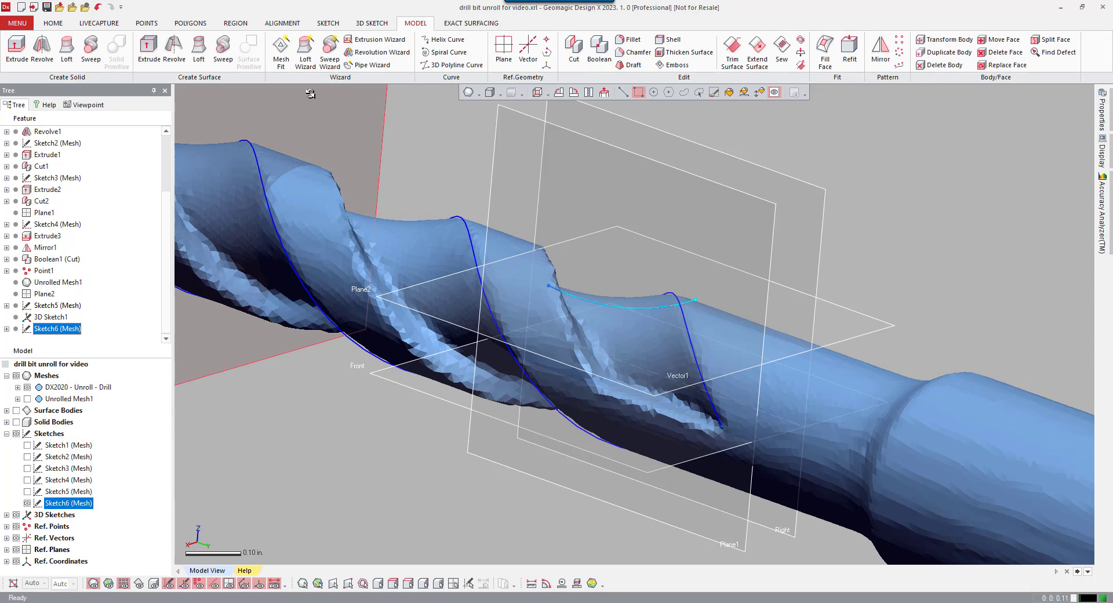
pyautogui.click(227, 48)
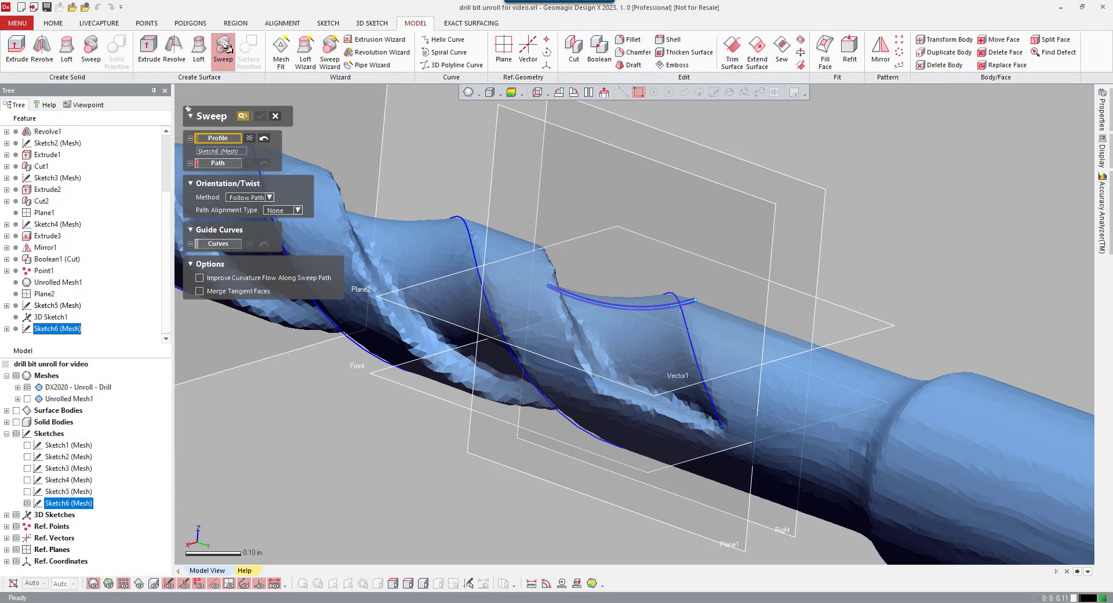
pyautogui.moveTo(320, 139); pyautogui.dragTo(257, 147, button='right')
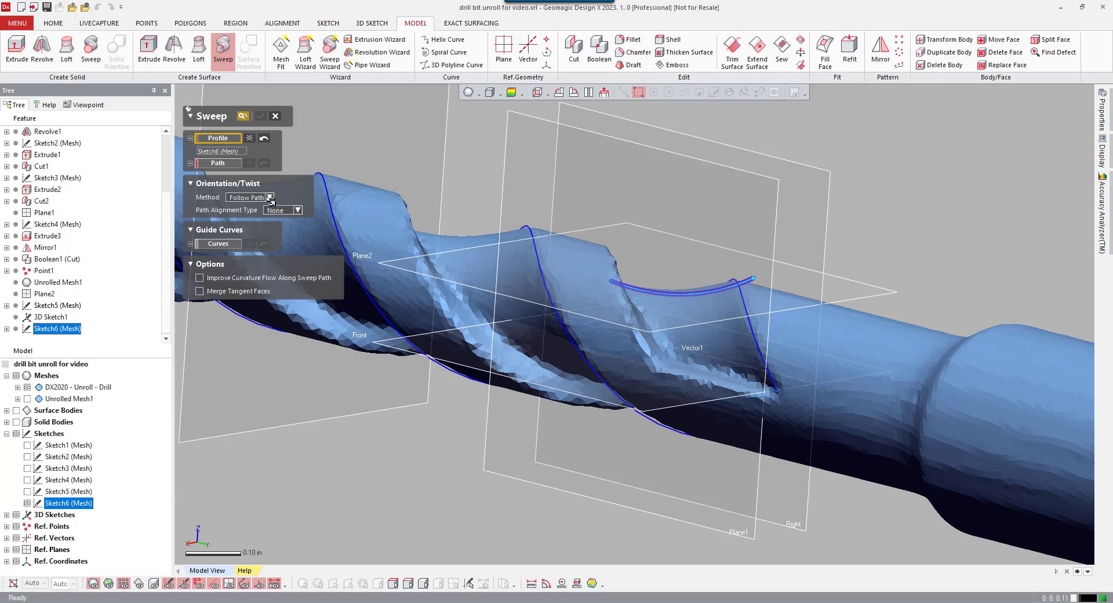
pyautogui.click(227, 163)
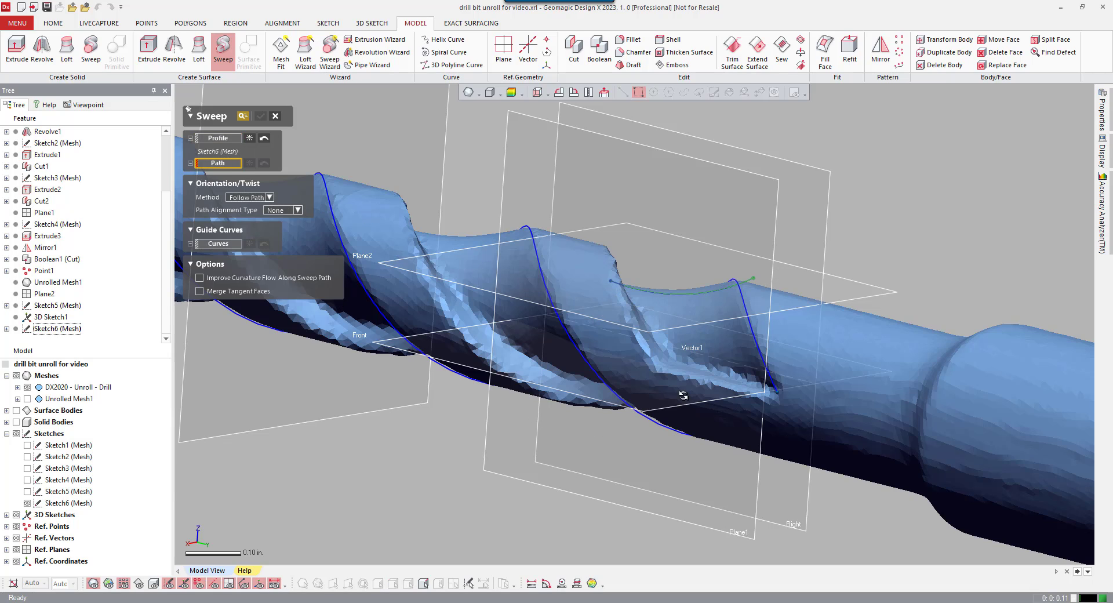
pyautogui.click(760, 355)
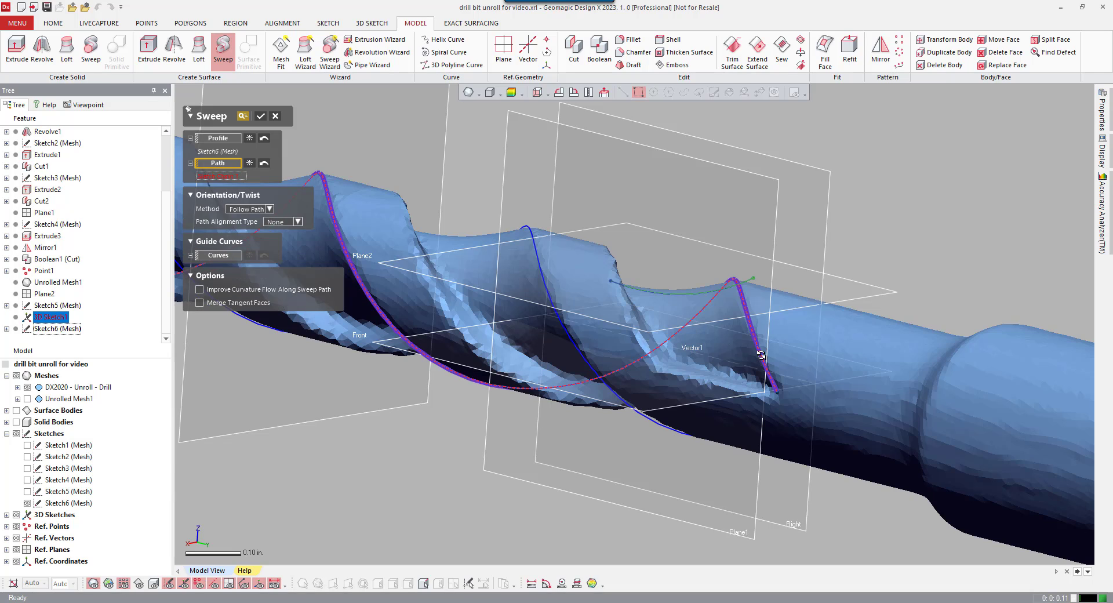
# Set the sweep method to Follow Path And First Guide Curve, use the second helix as guide curve, and create the flute surface
pyautogui.click(258, 208)
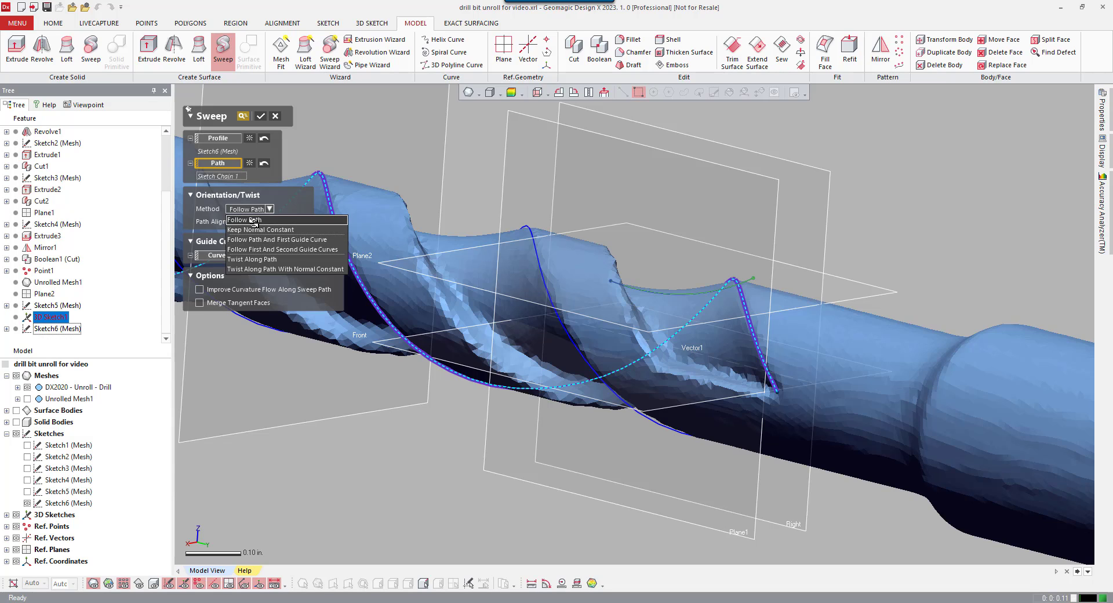
pyautogui.click(275, 239)
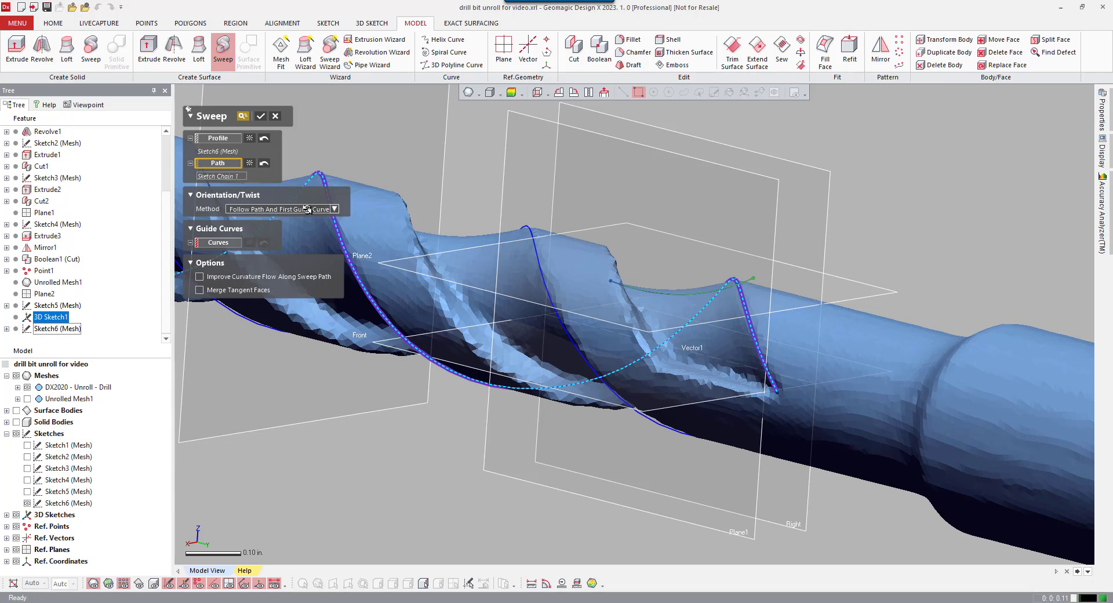
pyautogui.click(231, 243)
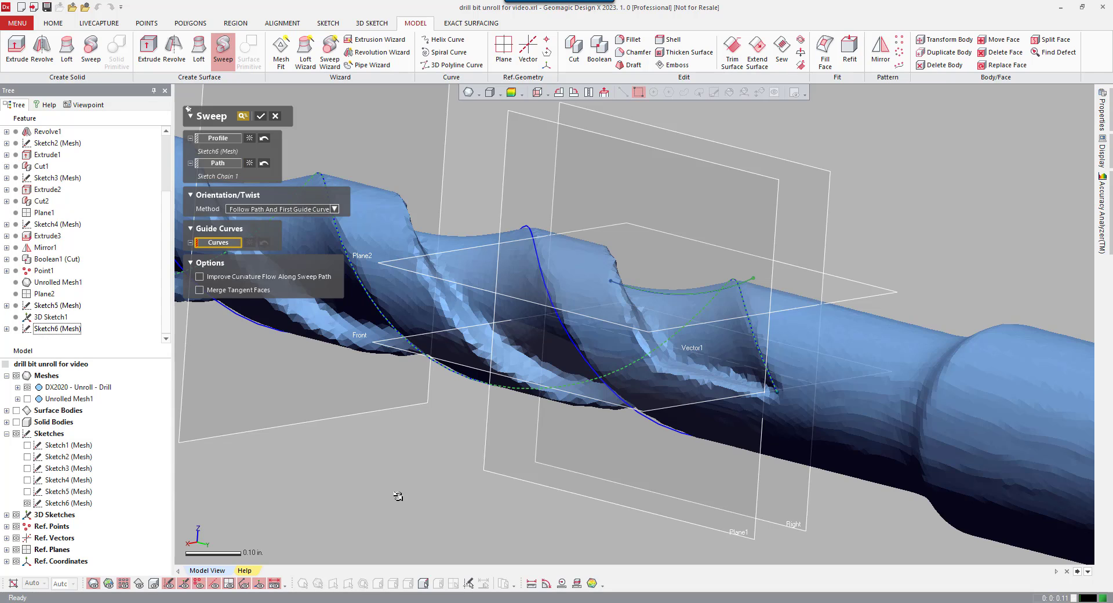
pyautogui.click(664, 428)
pyautogui.click(667, 424)
pyautogui.moveTo(580, 439)
pyautogui.mouseDown(button='right')
pyautogui.moveTo(571, 429)
pyautogui.moveTo(413, 428)
pyautogui.moveTo(401, 453)
pyautogui.moveTo(579, 279)
pyautogui.moveTo(614, 173)
pyautogui.moveTo(586, 449)
pyautogui.mouseUp(button='right')
pyautogui.scroll(-4, 572, 436)
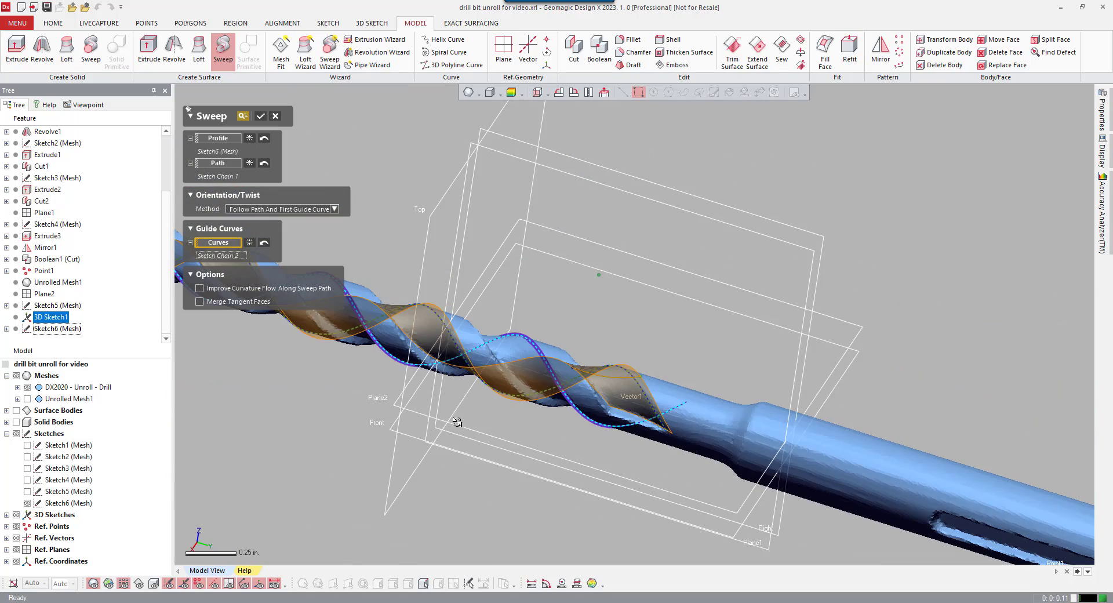
pyautogui.moveTo(457, 423); pyautogui.dragTo(505, 423, button='right')
pyautogui.scroll(-5, 506, 422)
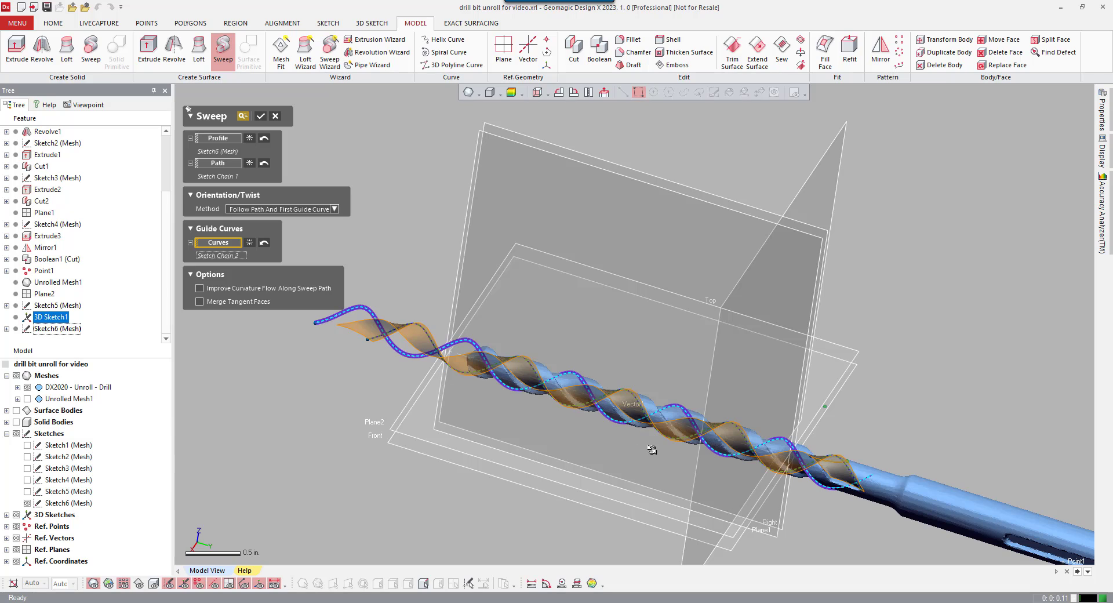
pyautogui.keyDown('ctrl'); pyautogui.moveTo(772, 474); pyautogui.dragTo(685, 433, button='right'); pyautogui.keyUp('ctrl')
pyautogui.keyDown('ctrl'); pyautogui.moveTo(787, 419); pyautogui.dragTo(697, 377, button='right'); pyautogui.keyUp('ctrl')
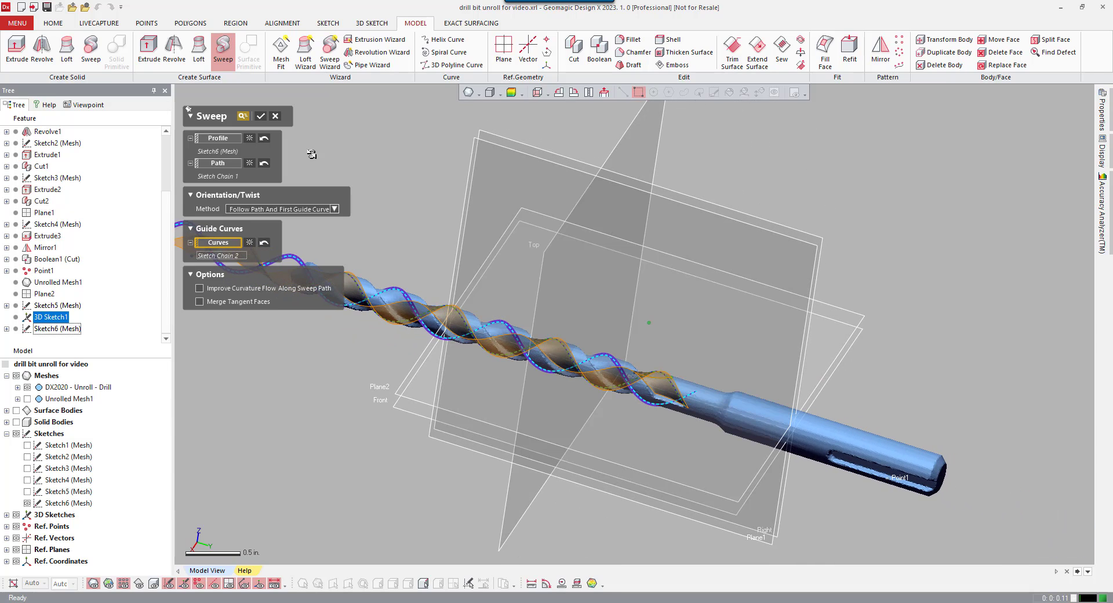
pyautogui.click(262, 116)
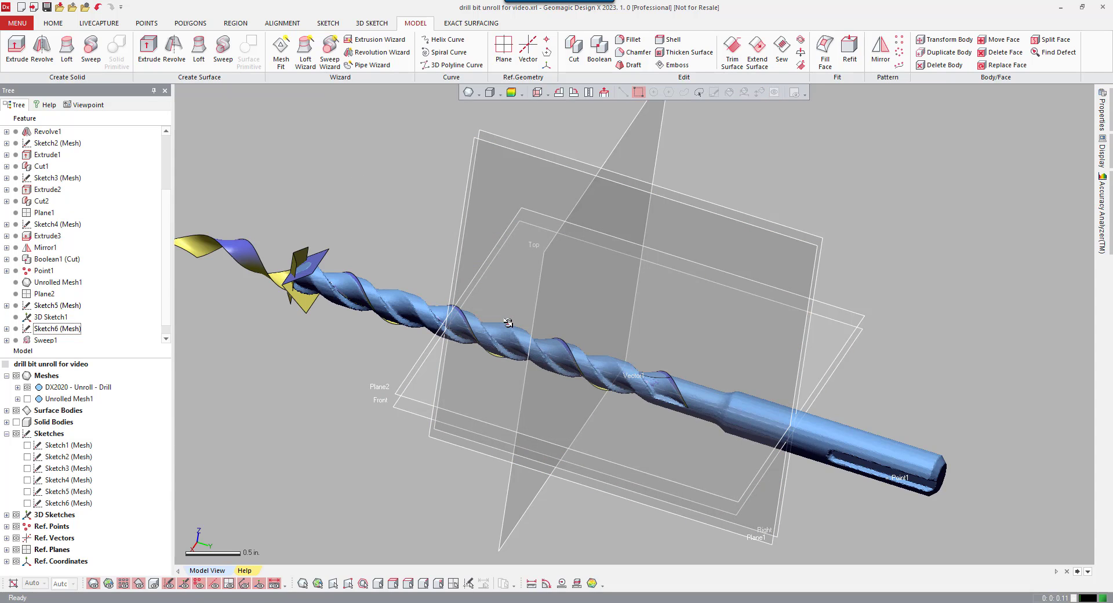
# Hide the scan mesh and examine the swept flute surface at its shank-side end
pyautogui.hotkey('ctrl', '1')
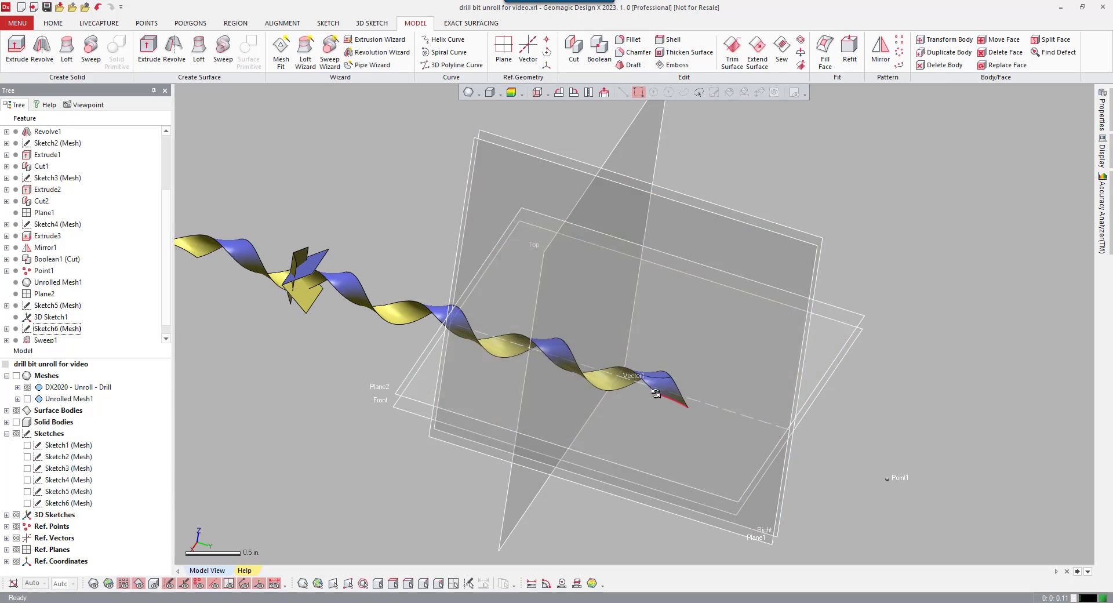
pyautogui.scroll(3, 657, 386)
pyautogui.scroll(2, 654, 389)
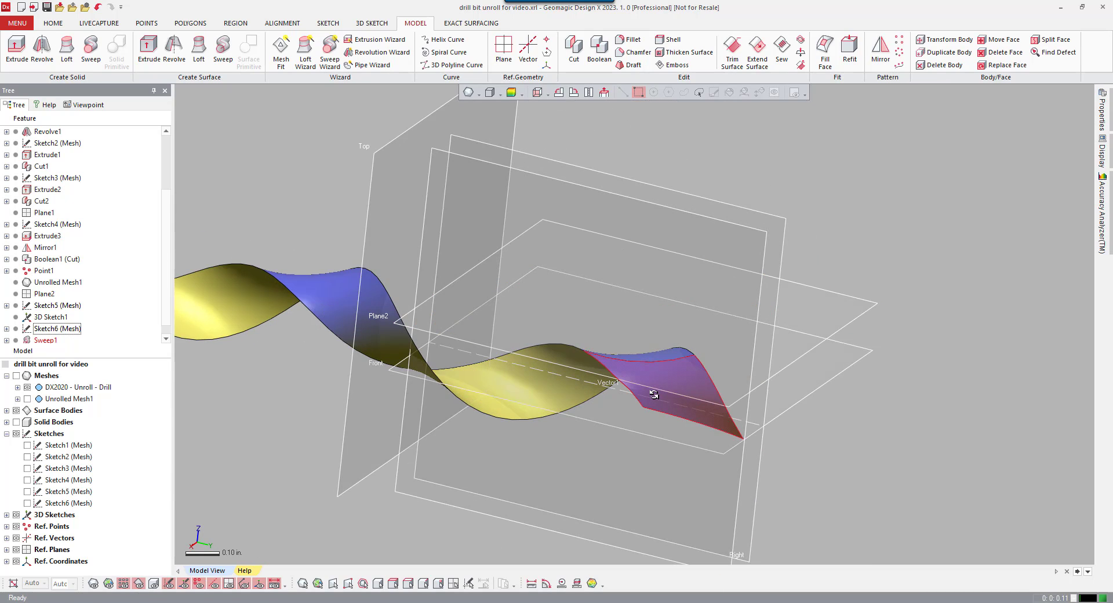
pyautogui.scroll(2, 713, 385)
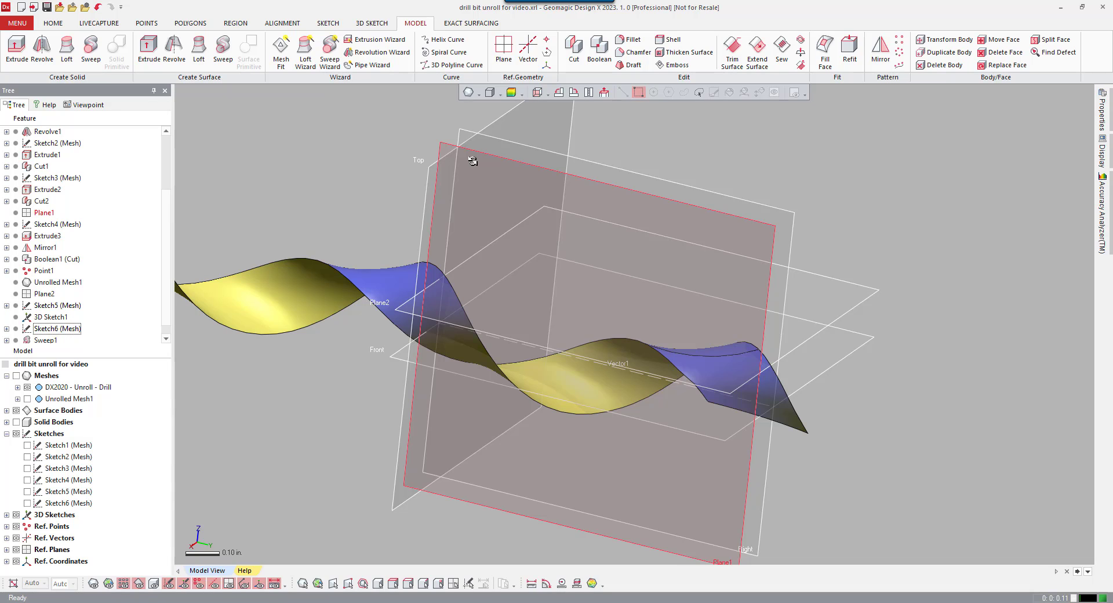
# Start a Thicken Surface on the swept flute surface with Merge turned off and Direction2 as the thickening direction
pyautogui.click(702, 53)
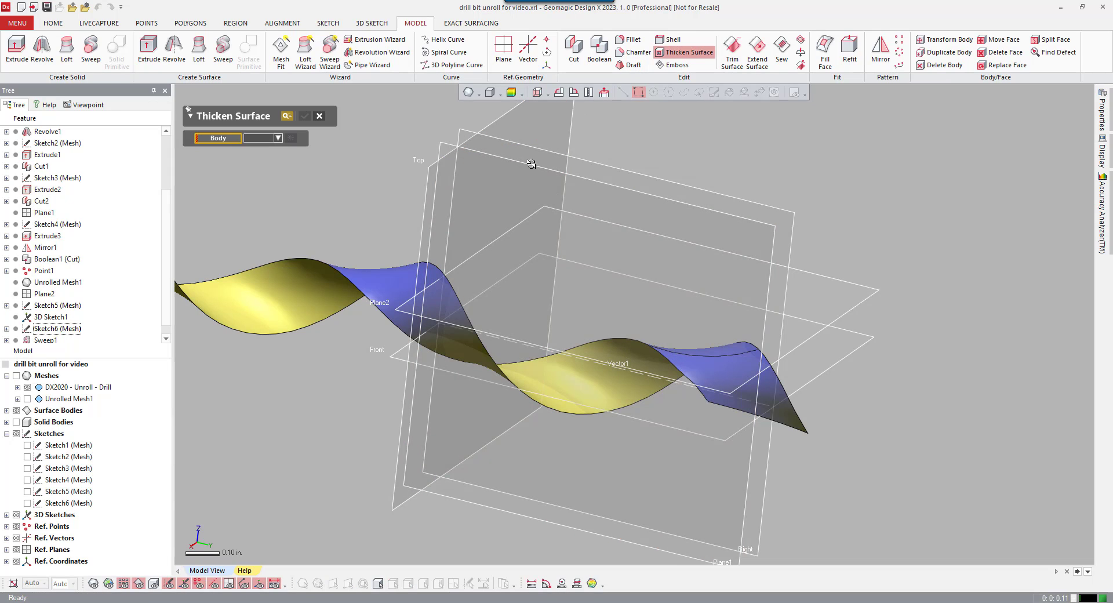
pyautogui.click(731, 360)
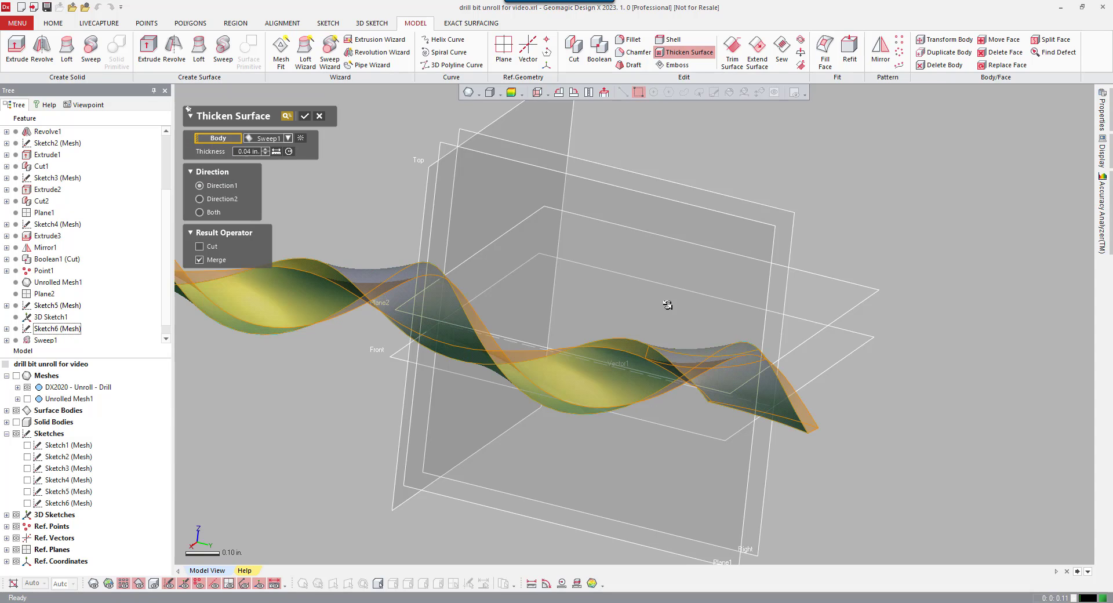
pyautogui.moveTo(664, 289); pyautogui.dragTo(661, 268, button='right')
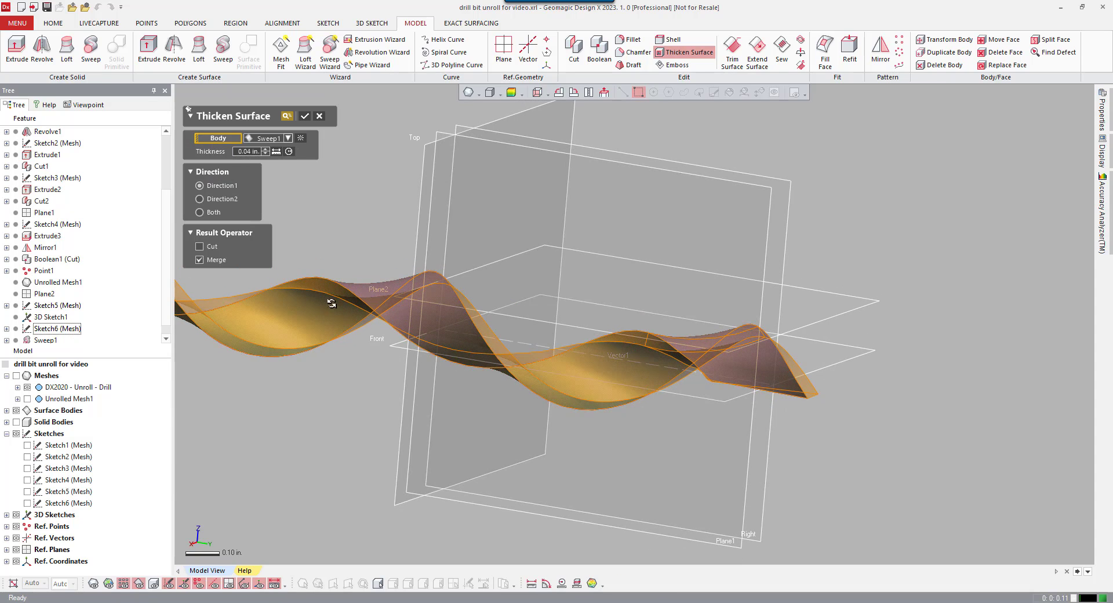
pyautogui.click(217, 260)
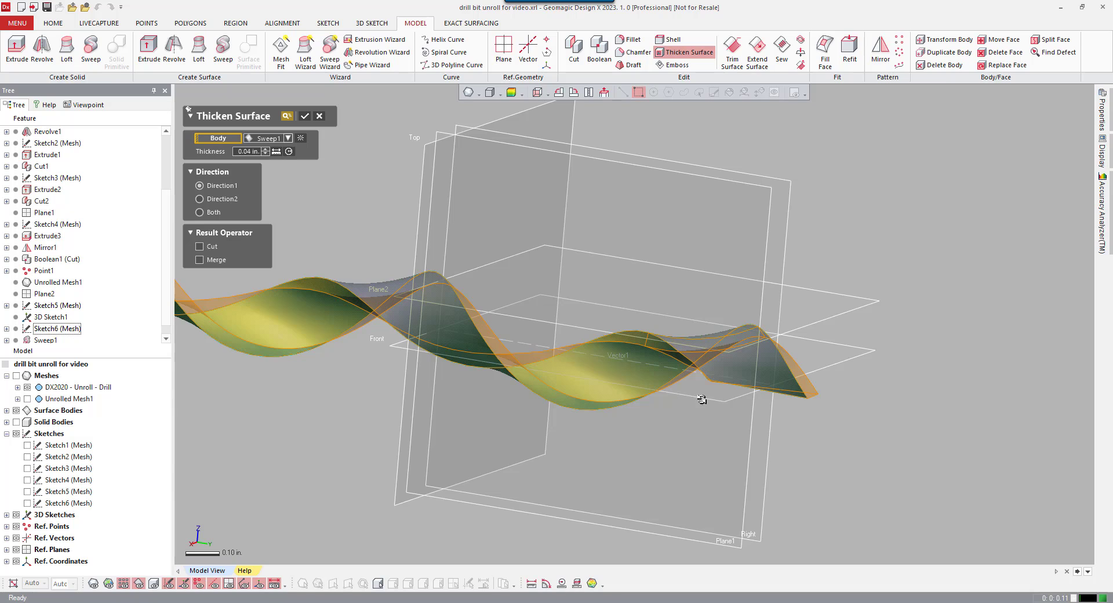
pyautogui.scroll(3, 702, 396)
pyautogui.moveTo(655, 361); pyautogui.dragTo(607, 303, button='right')
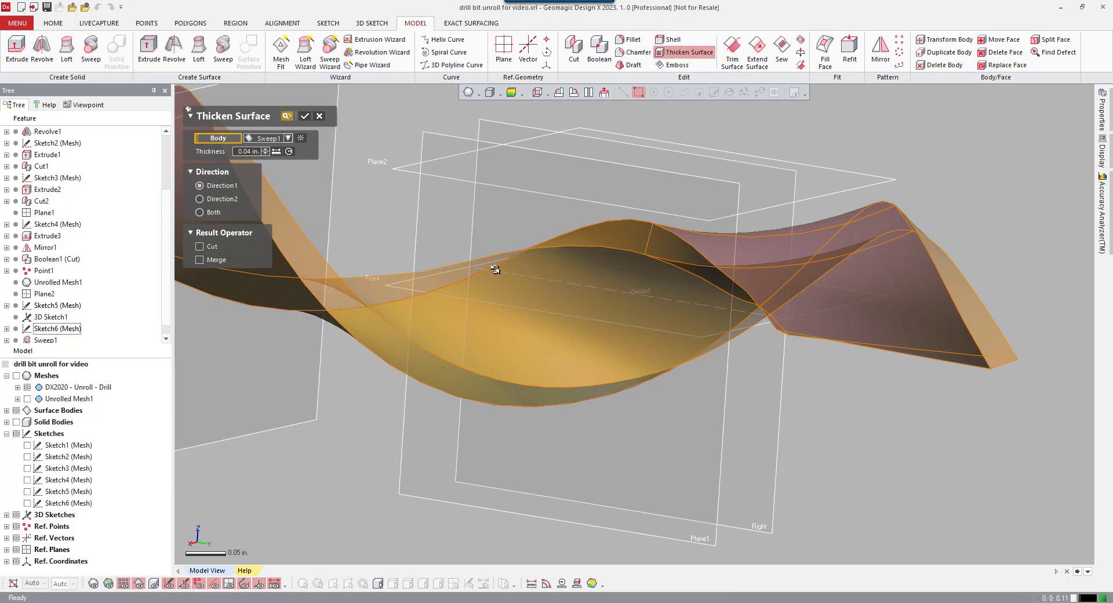
pyautogui.click(225, 198)
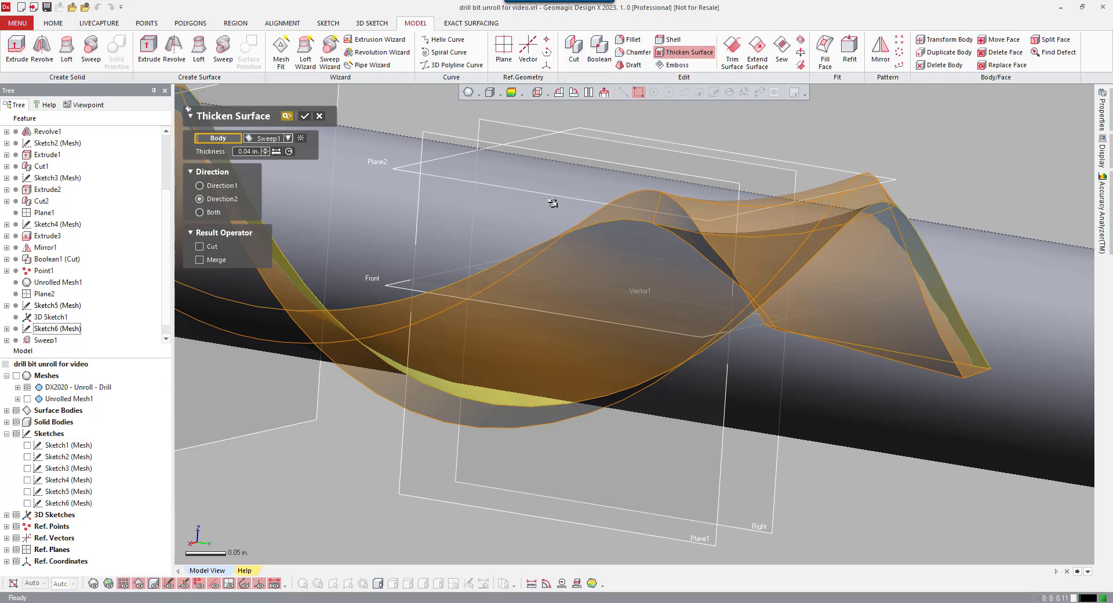
pyautogui.moveTo(552, 202); pyautogui.dragTo(247, 168, button='right')
# Try a thickness of 0.2 in. for the flute surface and check how far it extends beyond the bit body
pyautogui.doubleClick(251, 151)
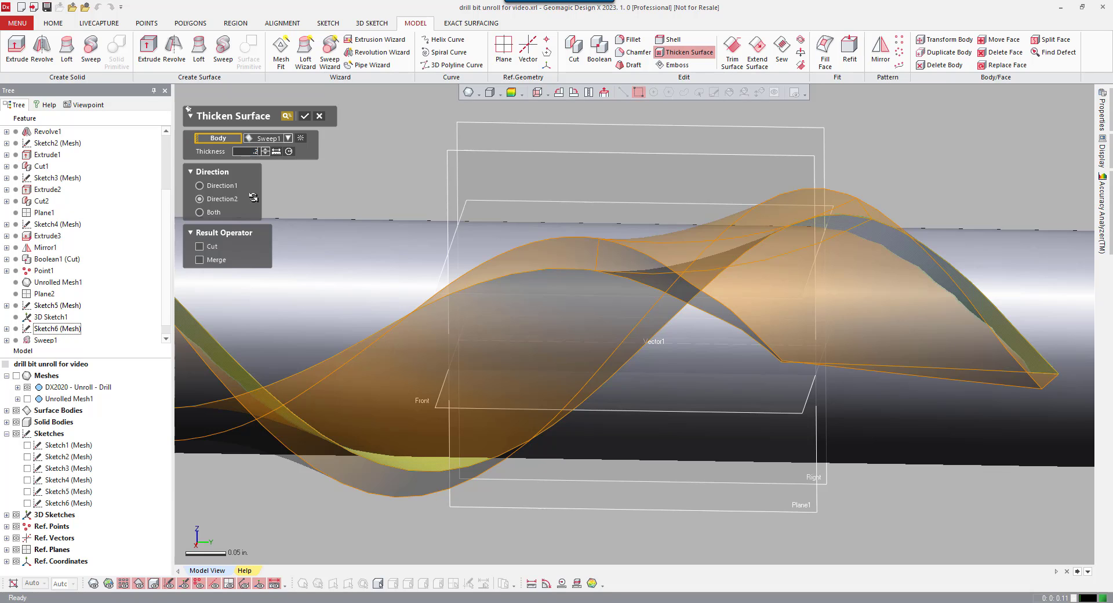
pyautogui.press('Return')
pyautogui.scroll(1, 253, 197)
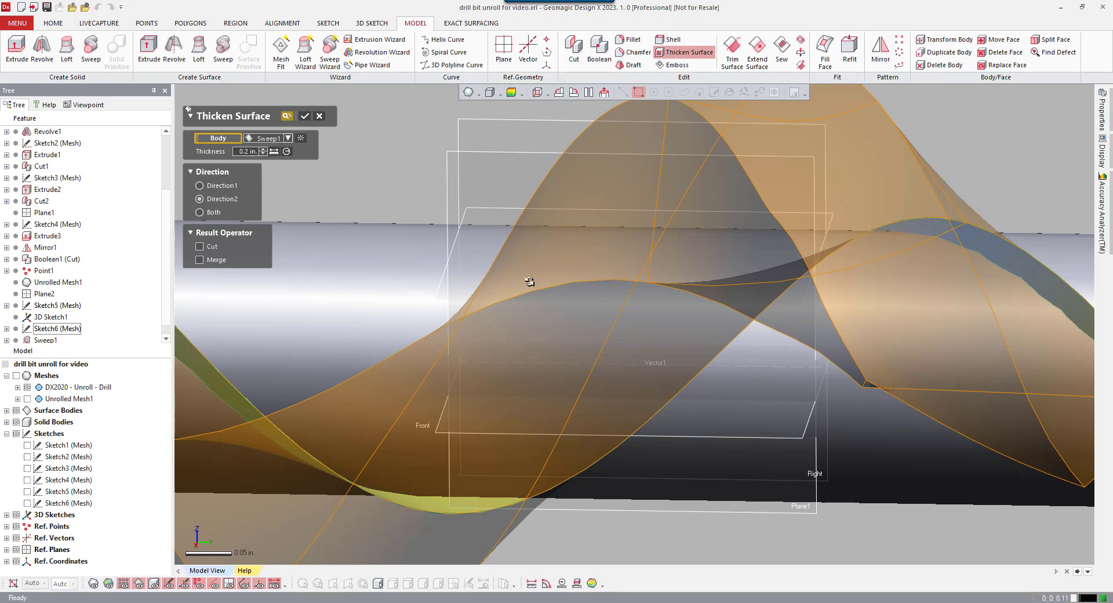
pyautogui.moveTo(558, 285)
pyautogui.mouseDown(button='right')
pyautogui.moveTo(539, 293)
pyautogui.moveTo(520, 350)
pyautogui.mouseUp(button='right')
pyautogui.scroll(-2, 541, 291)
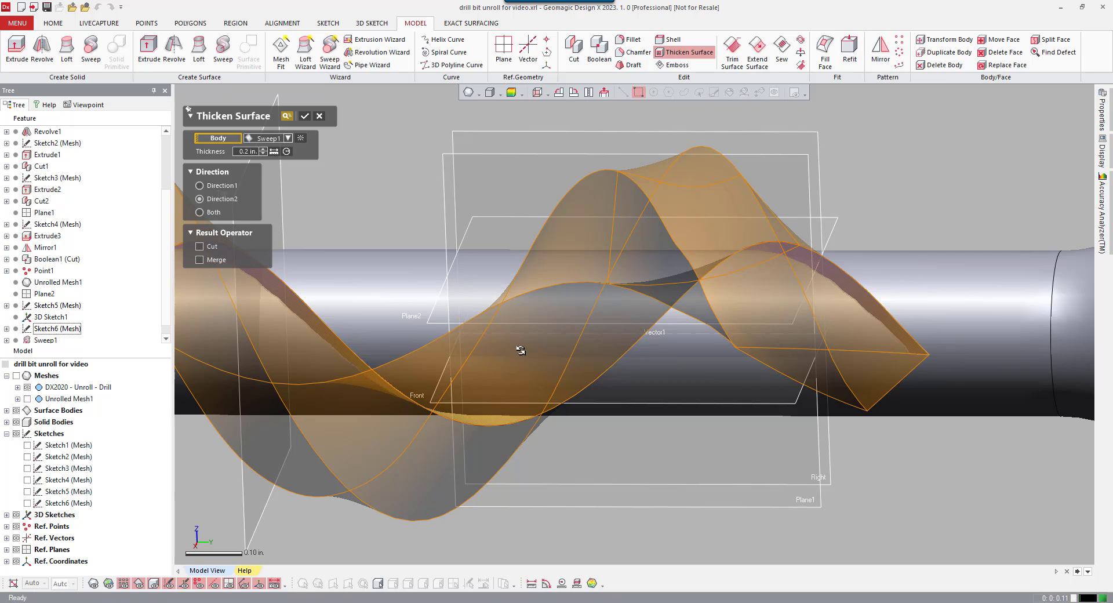
pyautogui.moveTo(654, 336); pyautogui.dragTo(594, 393, button='right')
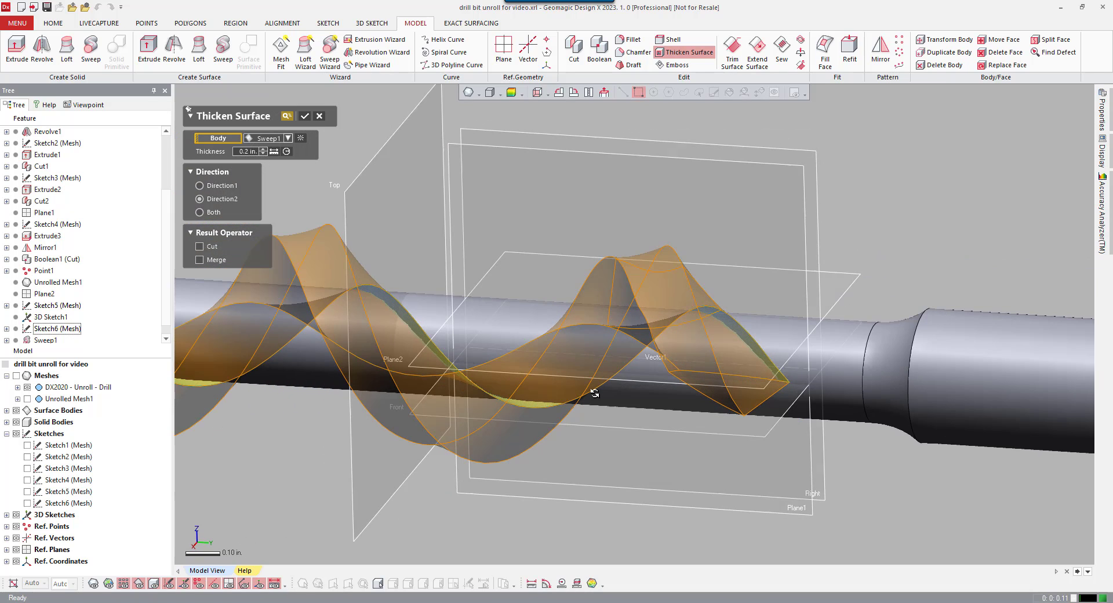
# Set the flute surface's thickness to 0.15 in. and create the thickened solid
pyautogui.doubleClick(249, 152)
pyautogui.press('Return')
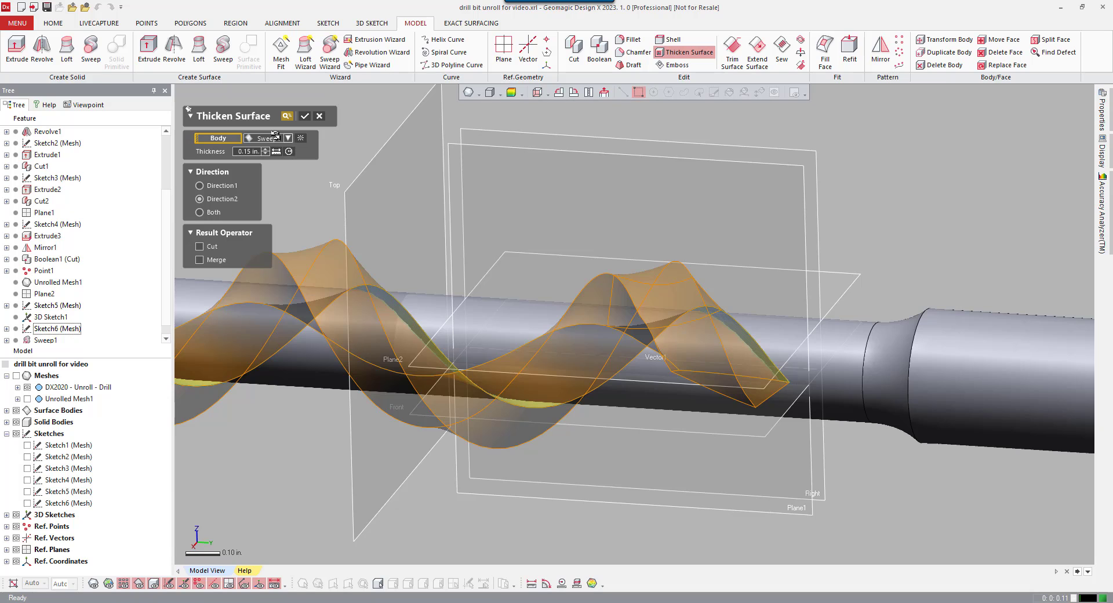
pyautogui.click(305, 115)
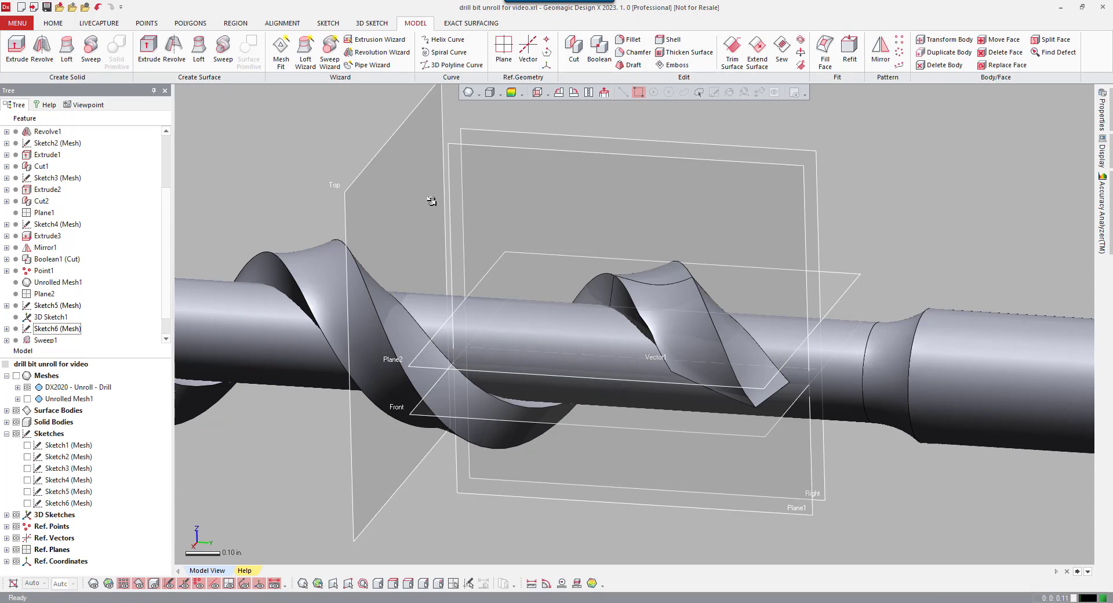
# Start a Transform Body on the thickened flute solid with Duplicate enabled and proceed to the rotate and translate values
pyautogui.moveTo(431, 201); pyautogui.dragTo(570, 252, button='right')
pyautogui.scroll(-3, 476, 208)
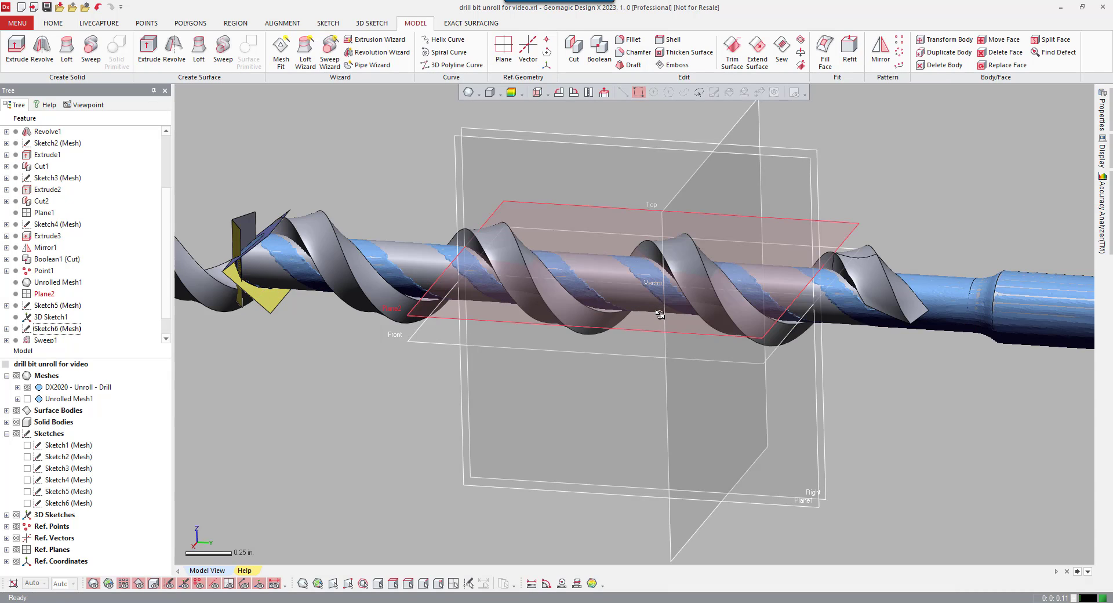
pyautogui.moveTo(775, 350); pyautogui.dragTo(355, 269, button='right')
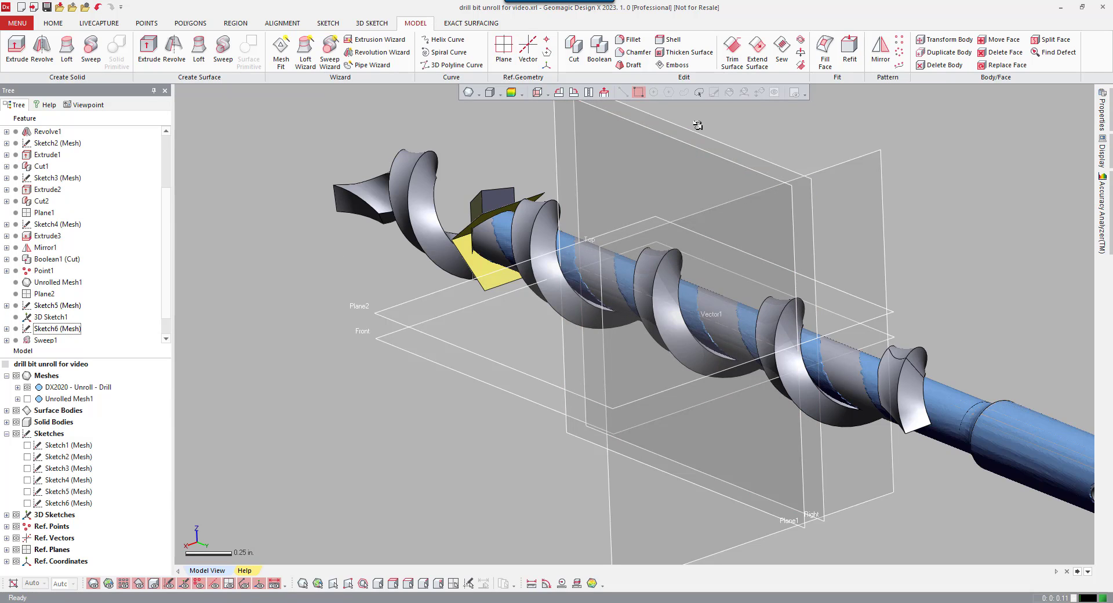
pyautogui.click(944, 40)
pyautogui.click(538, 221)
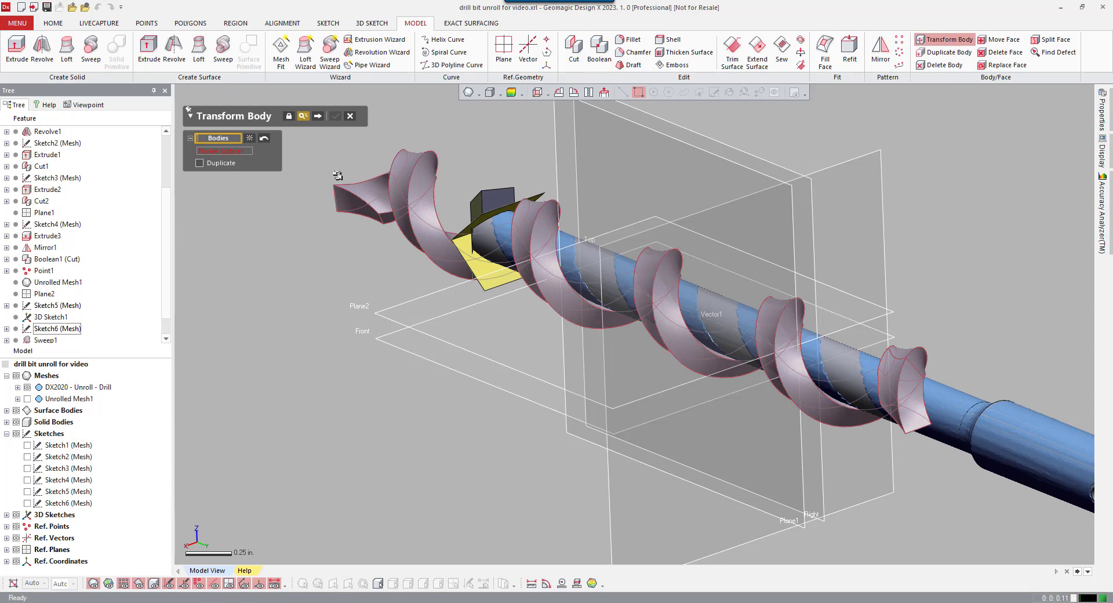
pyautogui.click(219, 163)
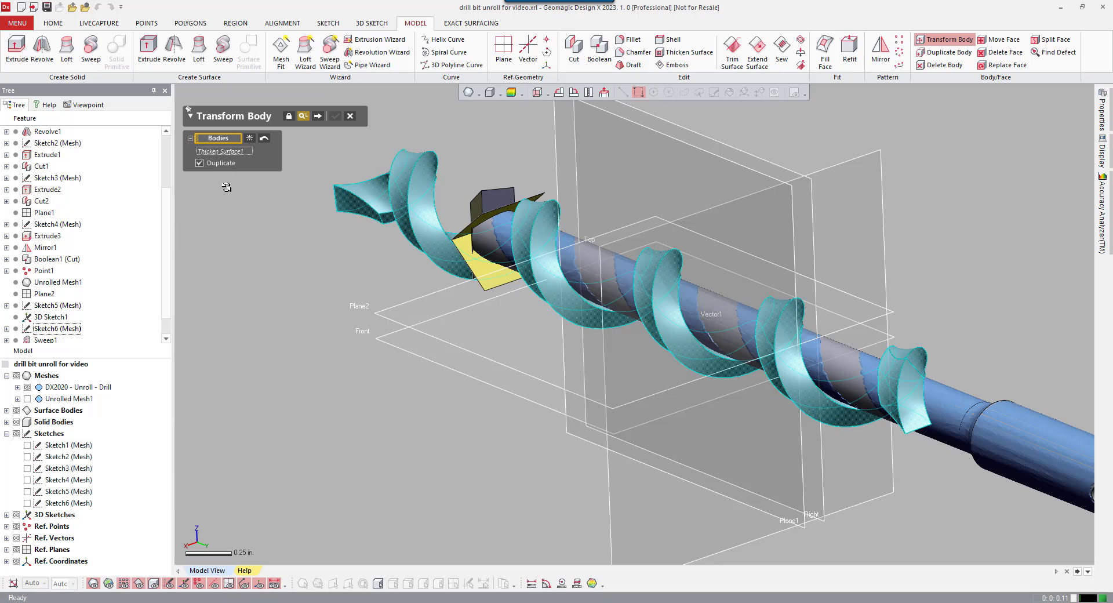
pyautogui.click(318, 115)
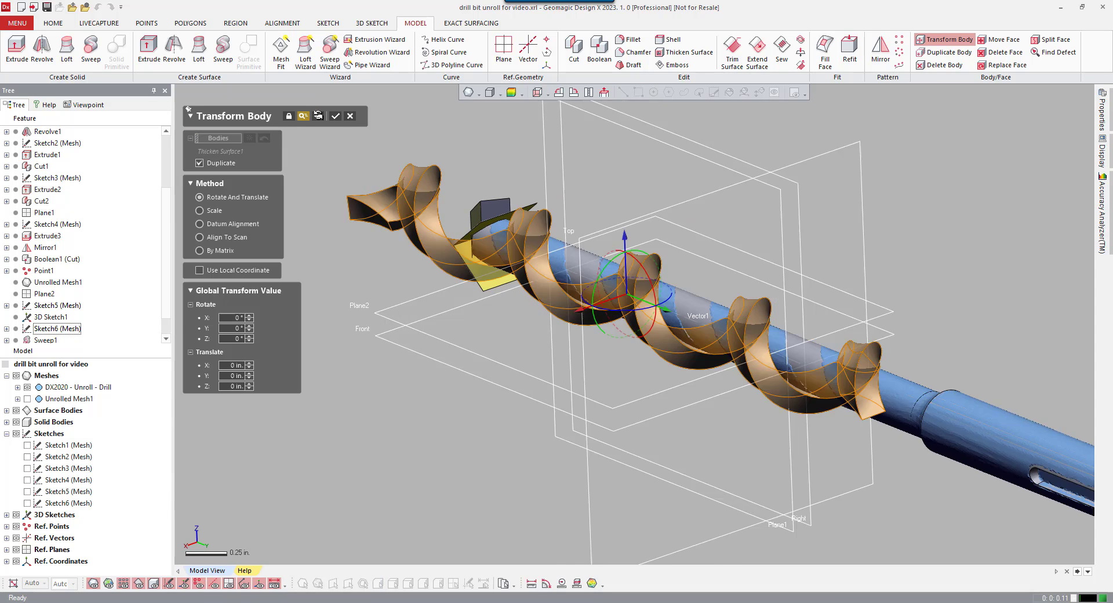
# Rotate the duplicated flute solid 180° about the Y axis and create the copy
pyautogui.scroll(5, 551, 299)
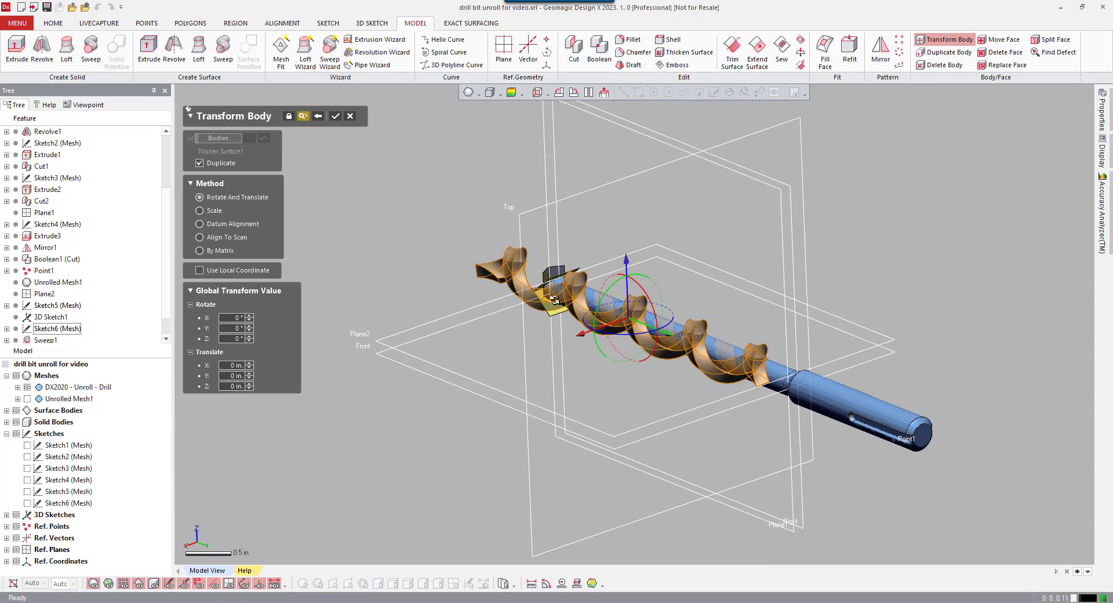
pyautogui.scroll(3, 510, 315)
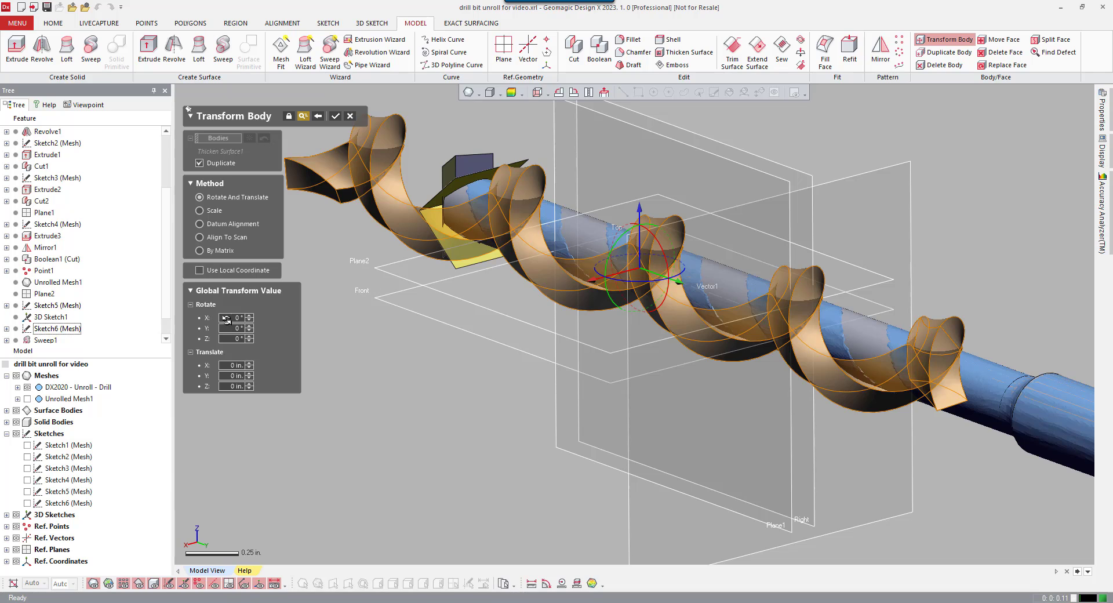
pyautogui.click(226, 328)
pyautogui.press('Return')
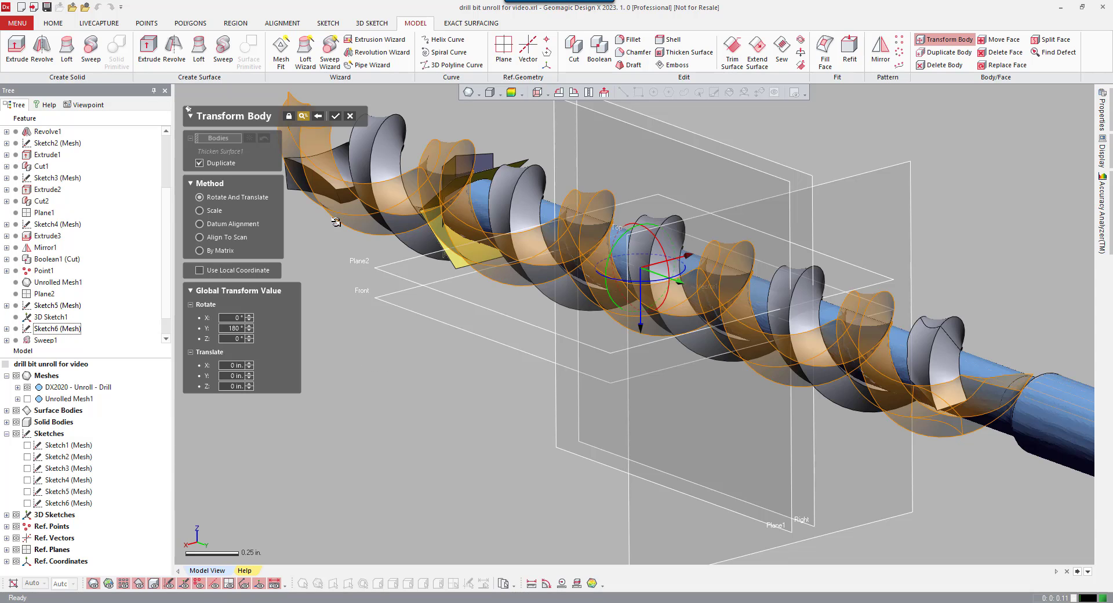
pyautogui.click(334, 115)
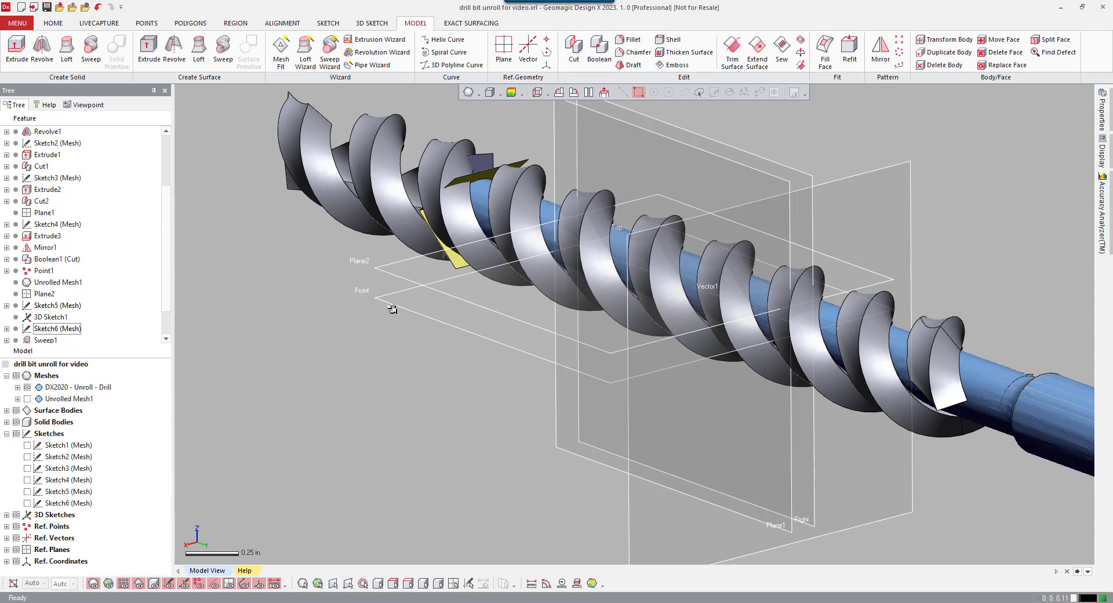
# Hide the meshes and use a Boolean Cut to subtract both thickened flute solids from the drill bit body
pyautogui.hotkey('ctrl', '1')
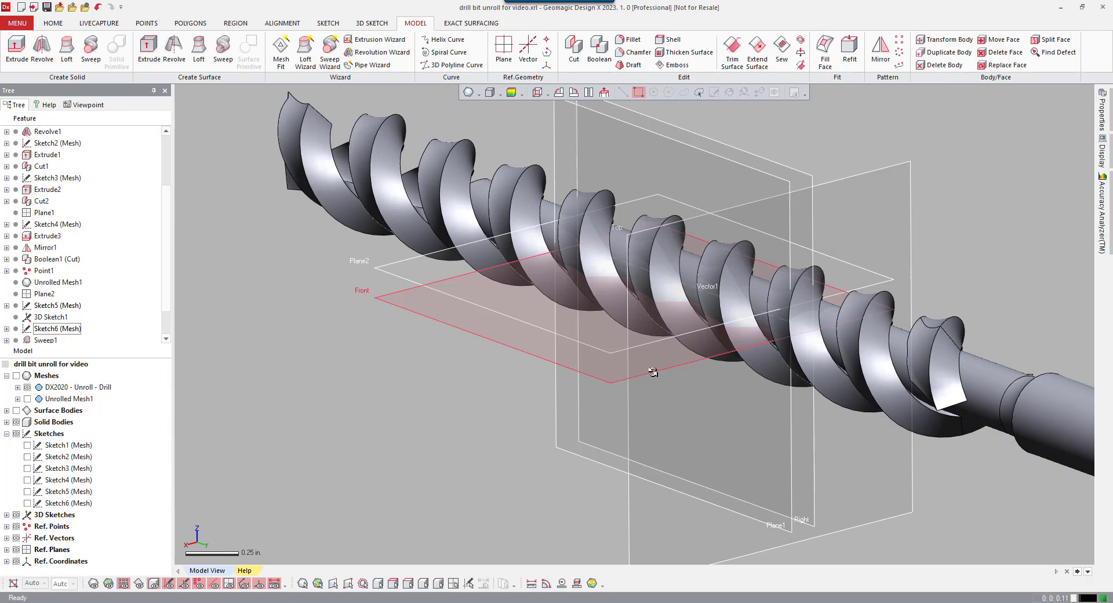
pyautogui.moveTo(650, 372); pyautogui.dragTo(524, 304, button='right')
pyautogui.scroll(-5, 703, 343)
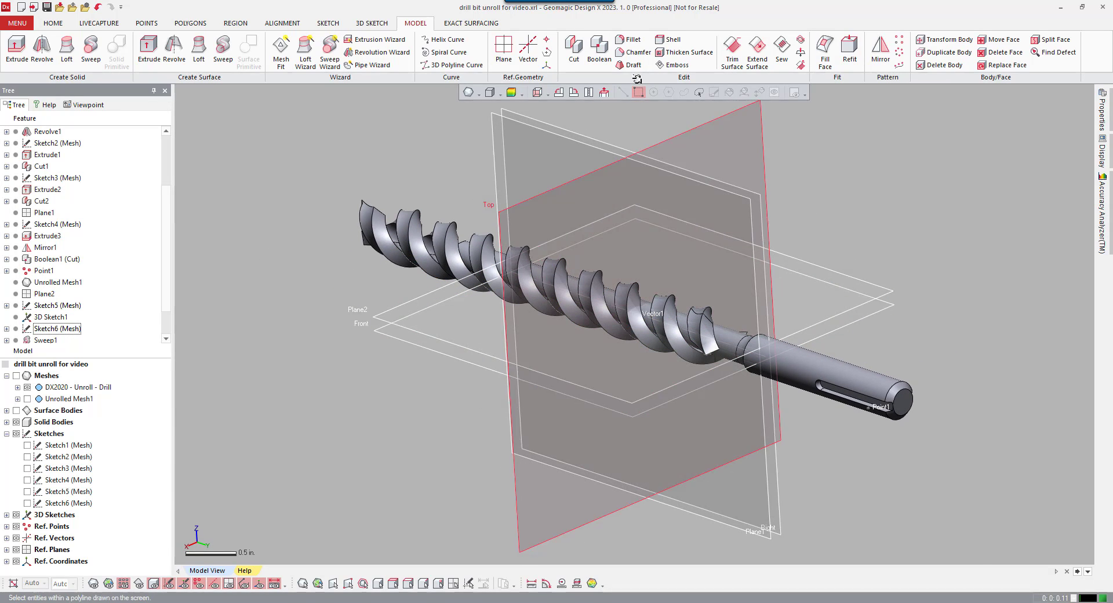
pyautogui.click(600, 46)
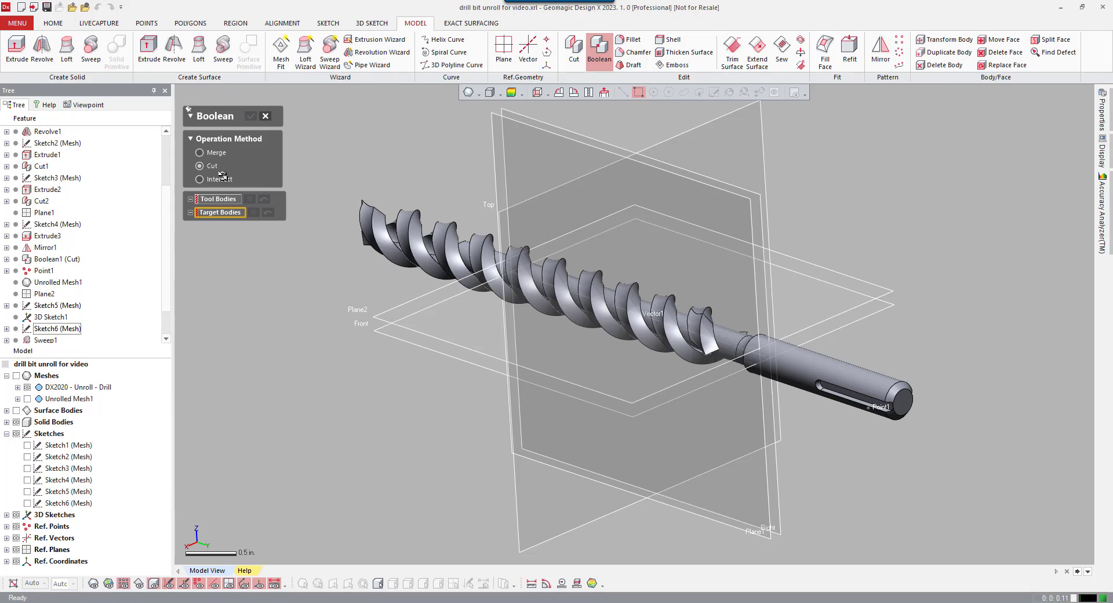
pyautogui.click(807, 378)
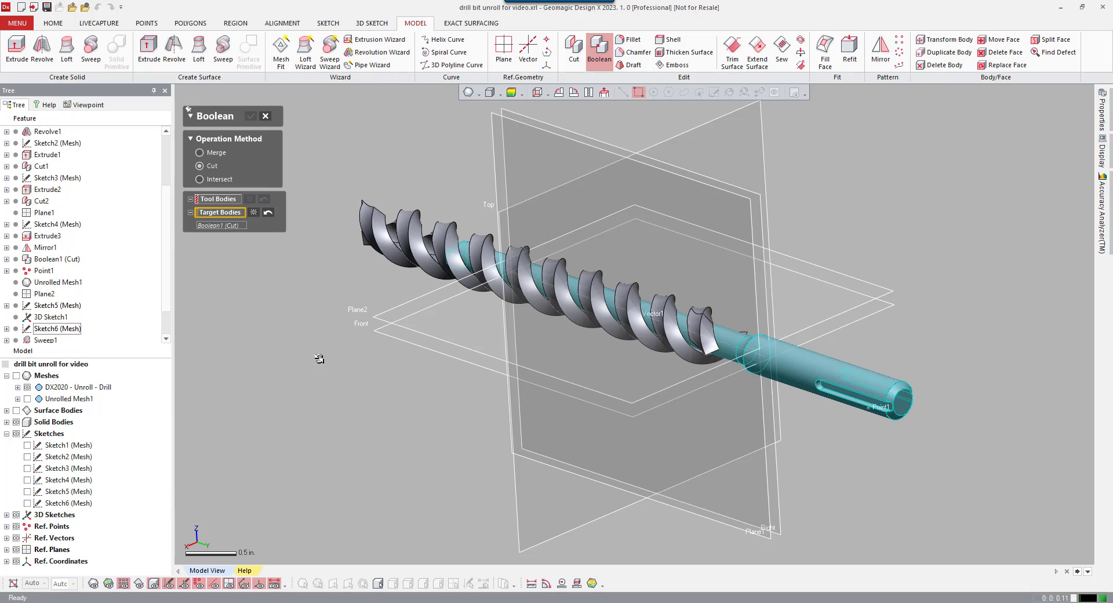
pyautogui.click(218, 199)
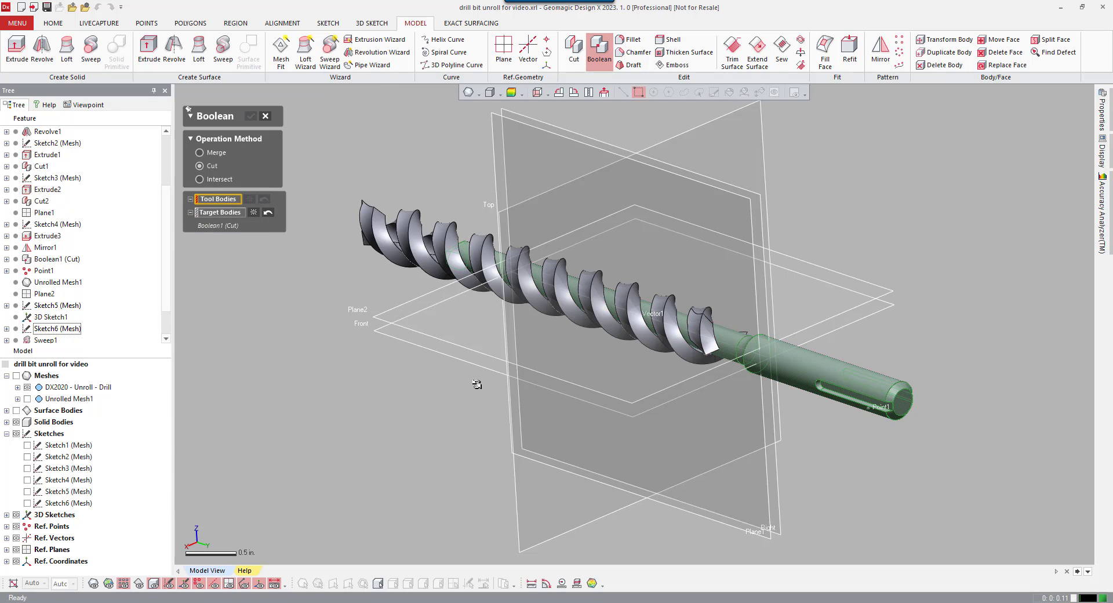
pyautogui.click(457, 285)
pyautogui.click(479, 281)
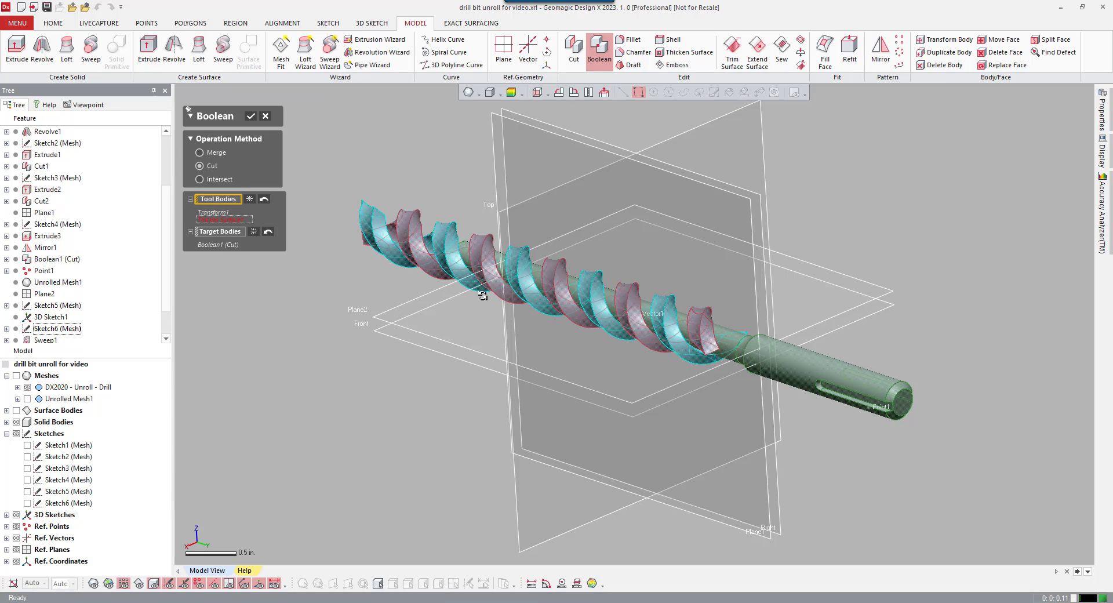
pyautogui.click(251, 114)
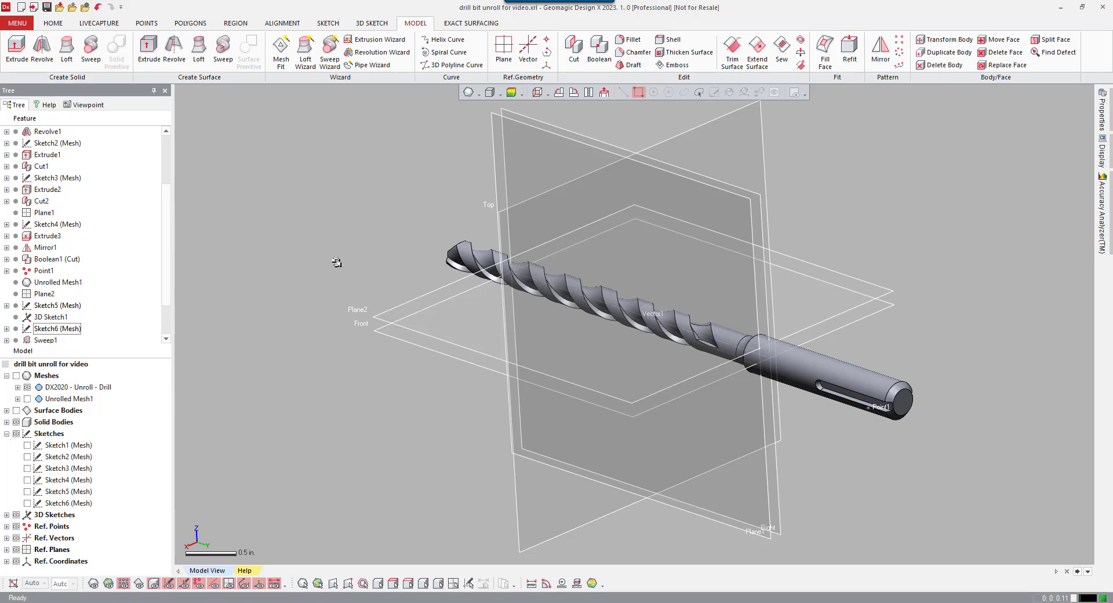
# Display the deviation color map on the finished drill bit and examine the fit to the scan along the flutes, tip and shank
pyautogui.moveTo(335, 261); pyautogui.dragTo(555, 106, button='right')
pyautogui.scroll(5, 605, 319)
pyautogui.scroll(-5, 606, 319)
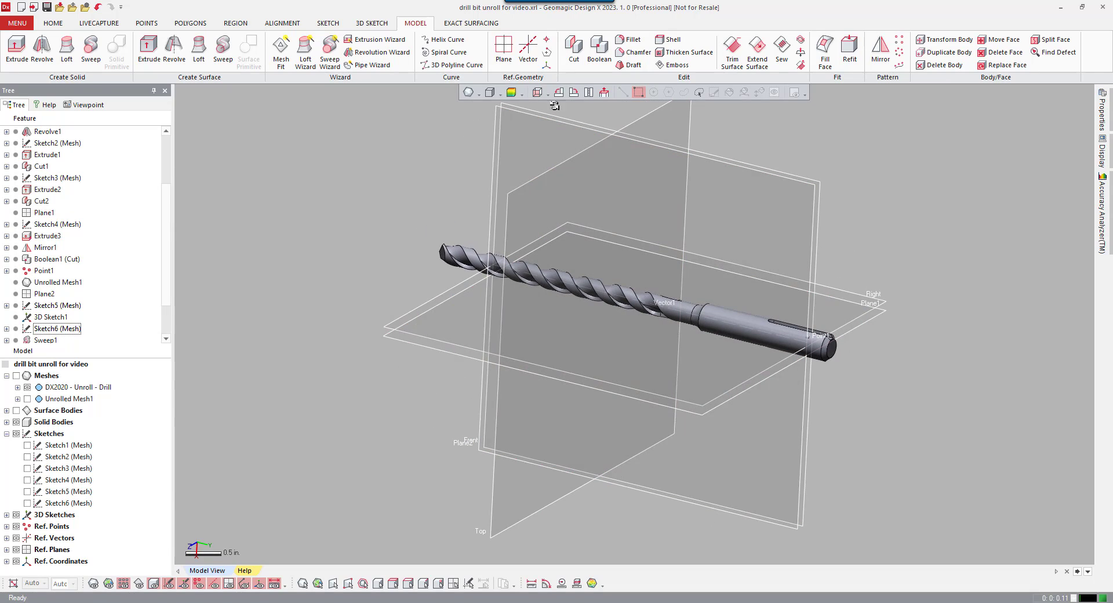
pyautogui.click(514, 93)
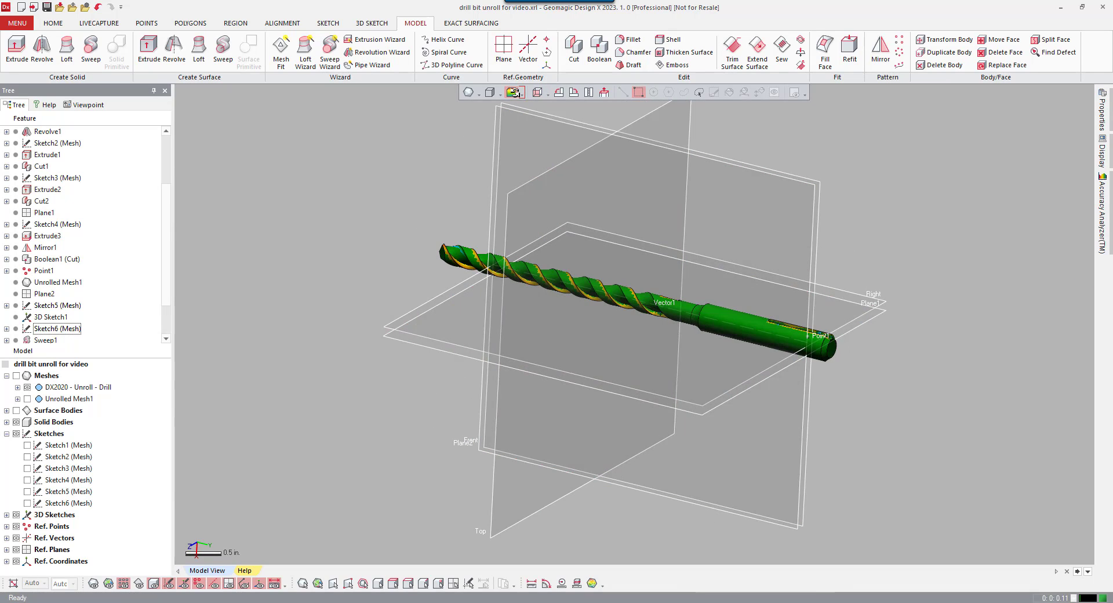
pyautogui.moveTo(545, 151); pyautogui.dragTo(568, 188, button='right')
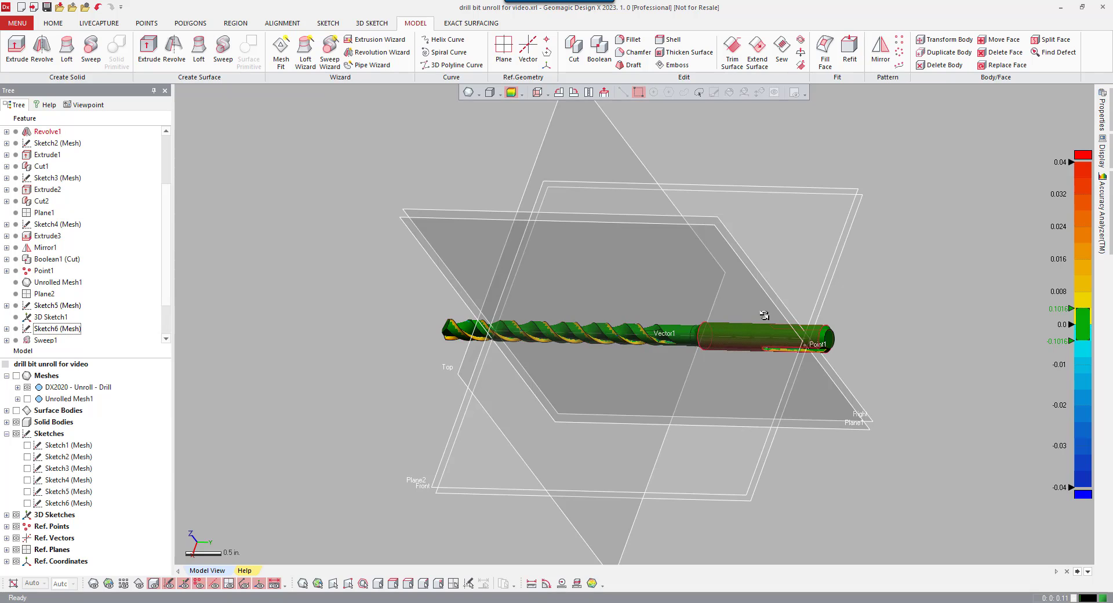
pyautogui.moveTo(740, 327); pyautogui.dragTo(524, 305, button='right')
pyautogui.scroll(3, 541, 342)
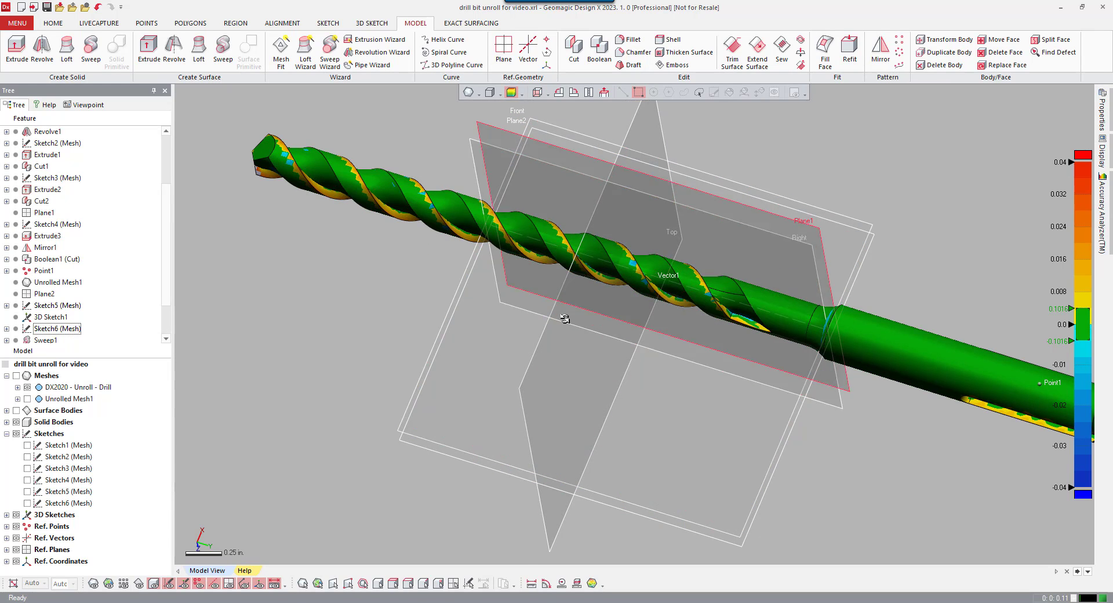
pyautogui.moveTo(567, 315)
pyautogui.mouseDown(button='right')
pyautogui.moveTo(509, 293)
pyautogui.moveTo(516, 333)
pyautogui.moveTo(539, 342)
pyautogui.mouseUp(button='right')
pyautogui.scroll(2, 540, 340)
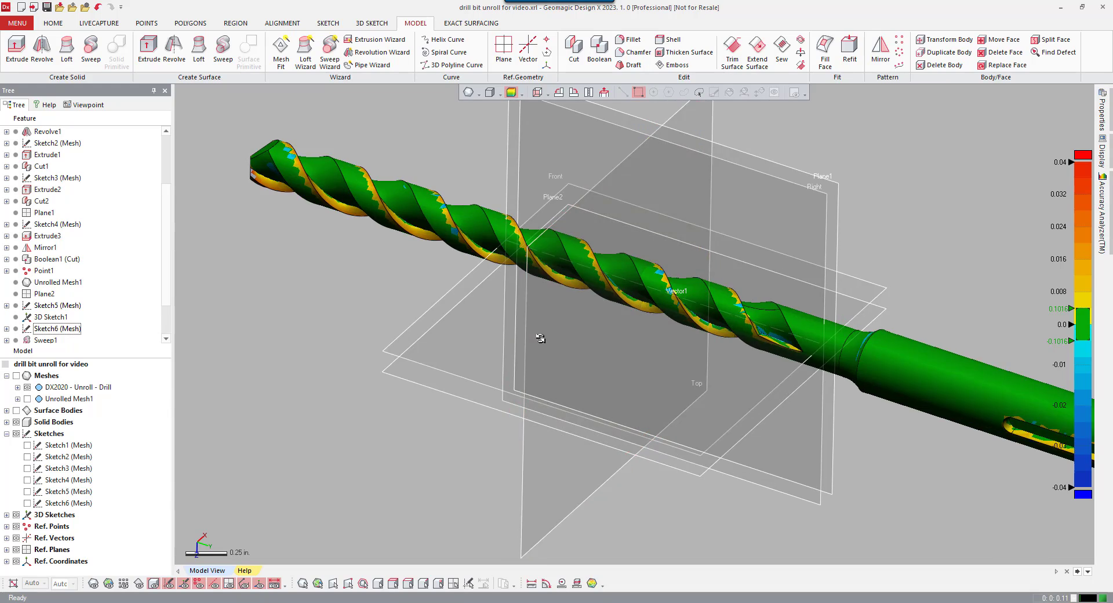
pyautogui.scroll(-4, 541, 339)
pyautogui.scroll(-2, 541, 339)
pyautogui.scroll(2, 545, 348)
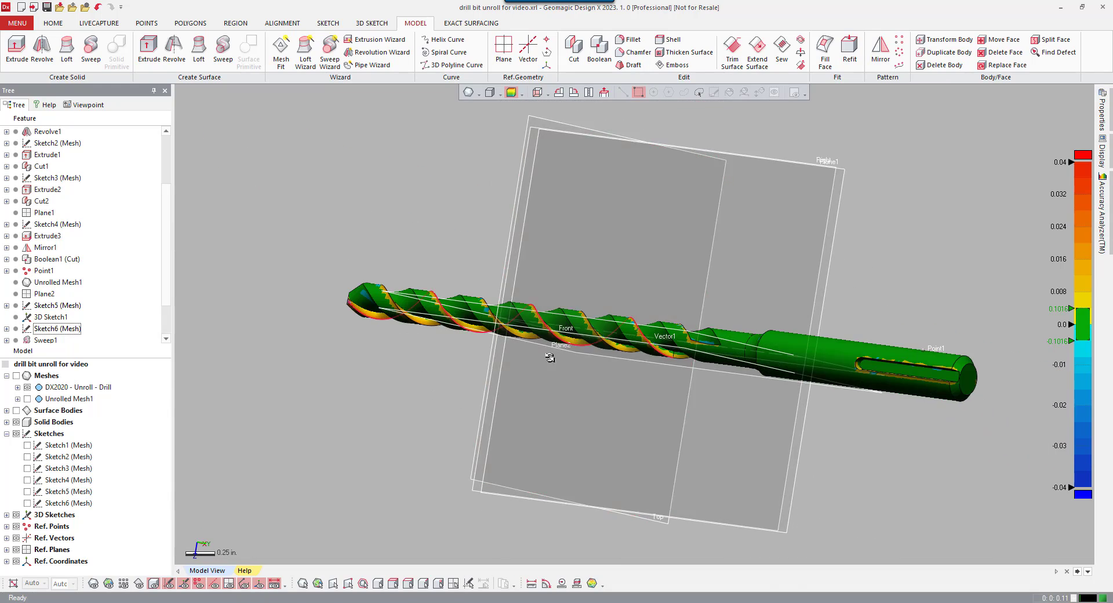
pyautogui.moveTo(551, 355); pyautogui.dragTo(784, 274, button='right')
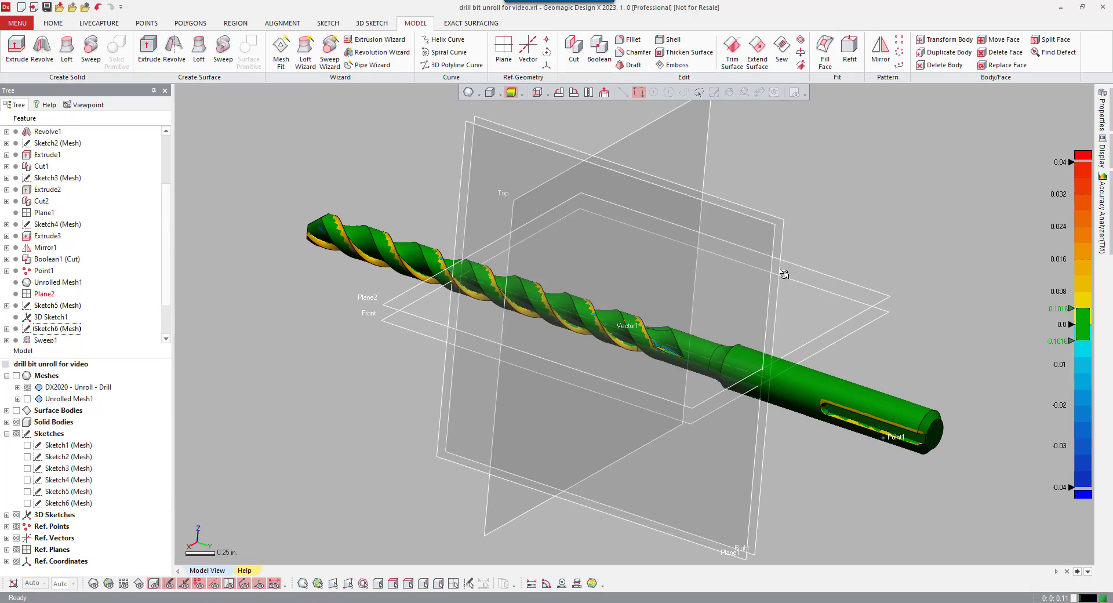
pyautogui.moveTo(849, 241); pyautogui.dragTo(905, 325, button='right')
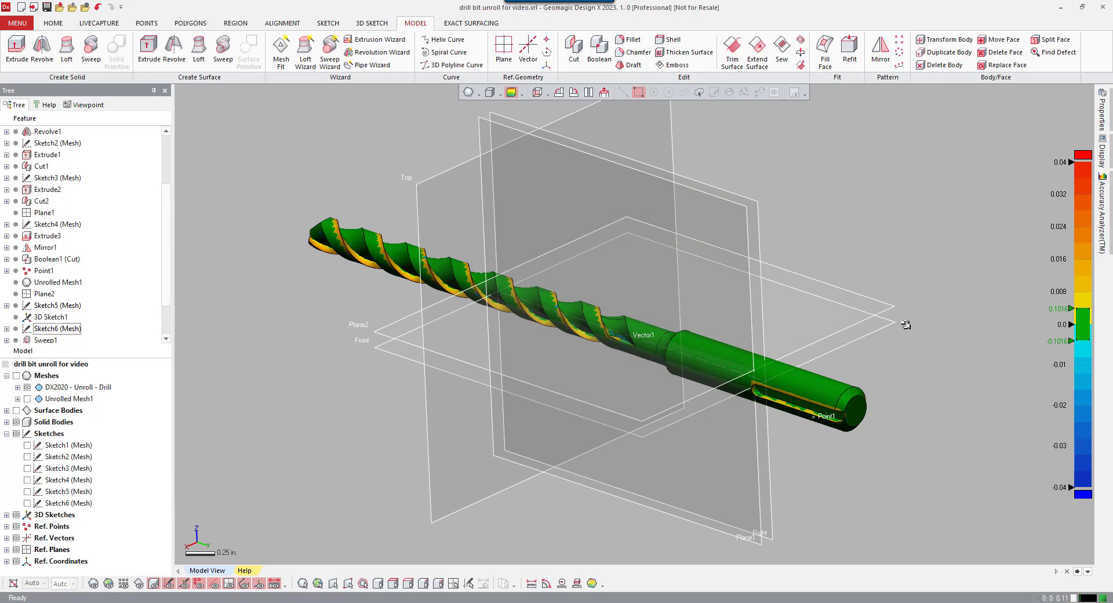